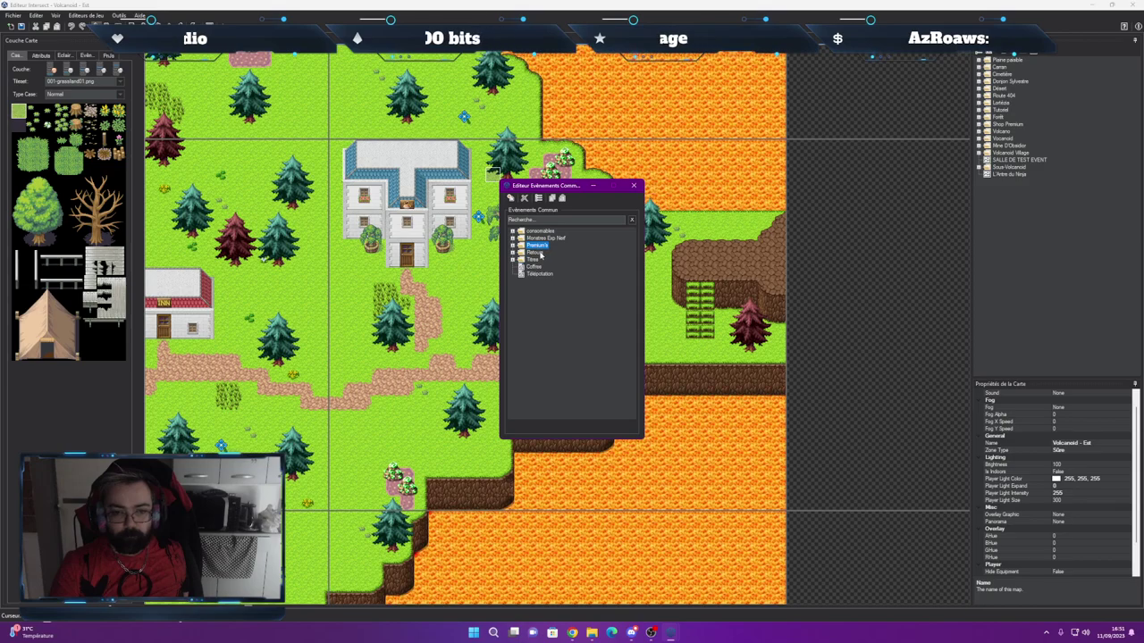
# Set the required level in the Retour Volcanoid common event's LVL Requis condition to 30, and save the event
pyautogui.click(559, 266)
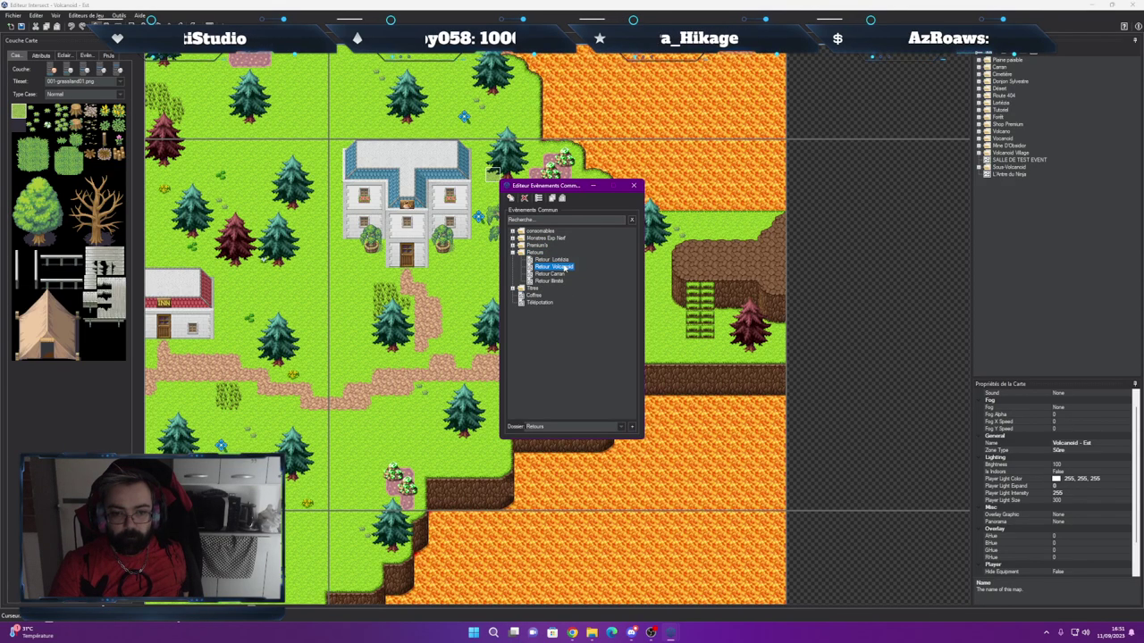
pyautogui.doubleClick(563, 269)
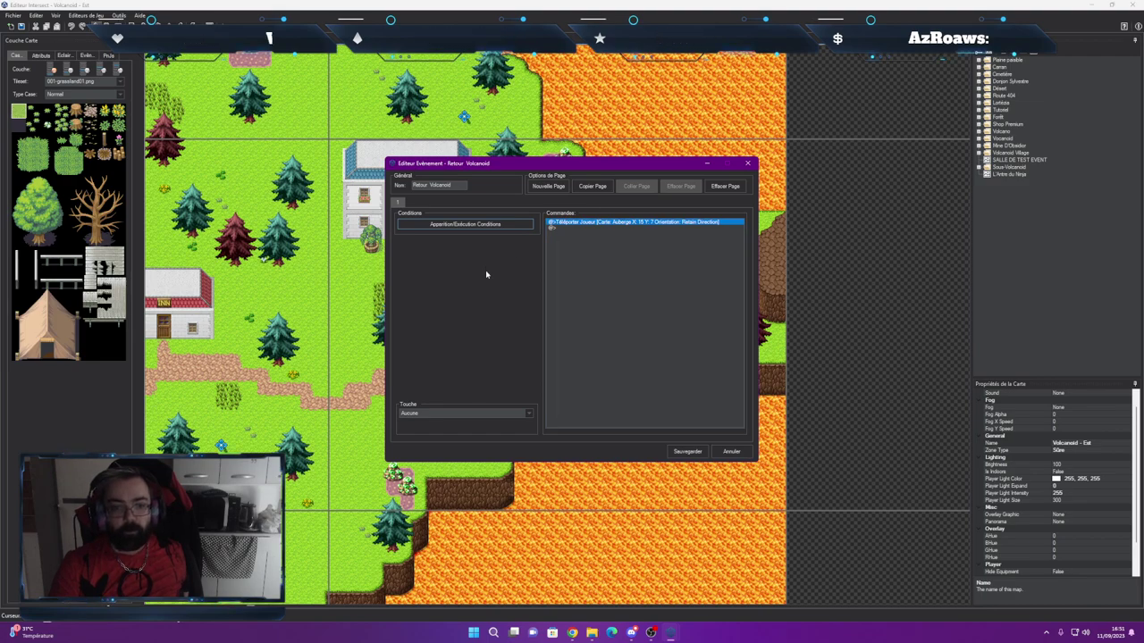
pyautogui.click(481, 224)
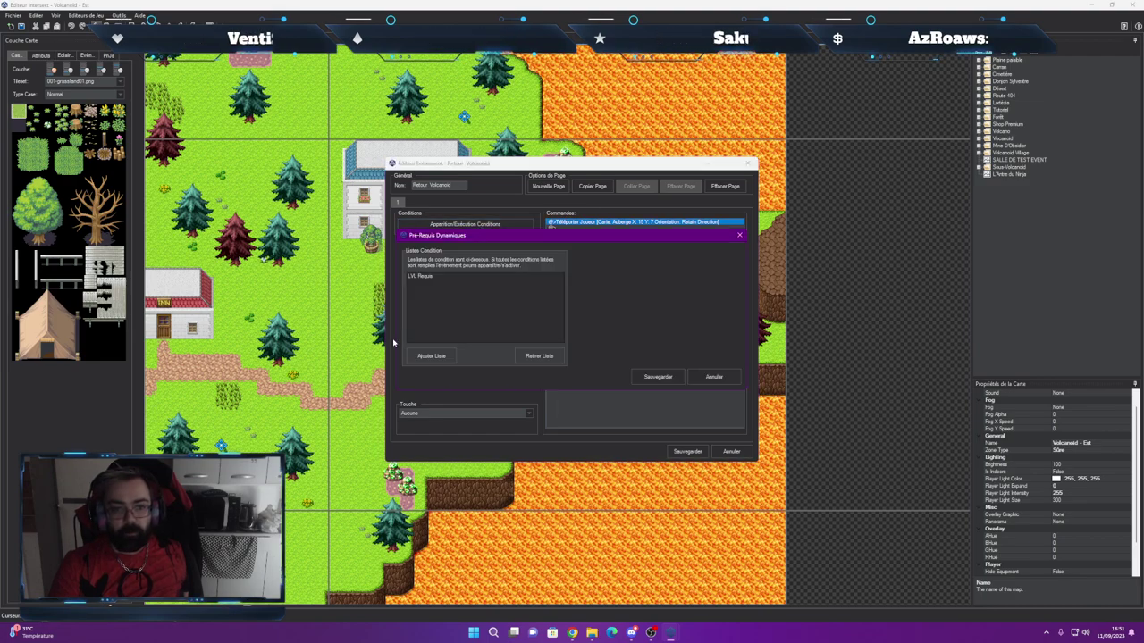
pyautogui.click(454, 277)
pyautogui.click(617, 277)
pyautogui.doubleClick(617, 277)
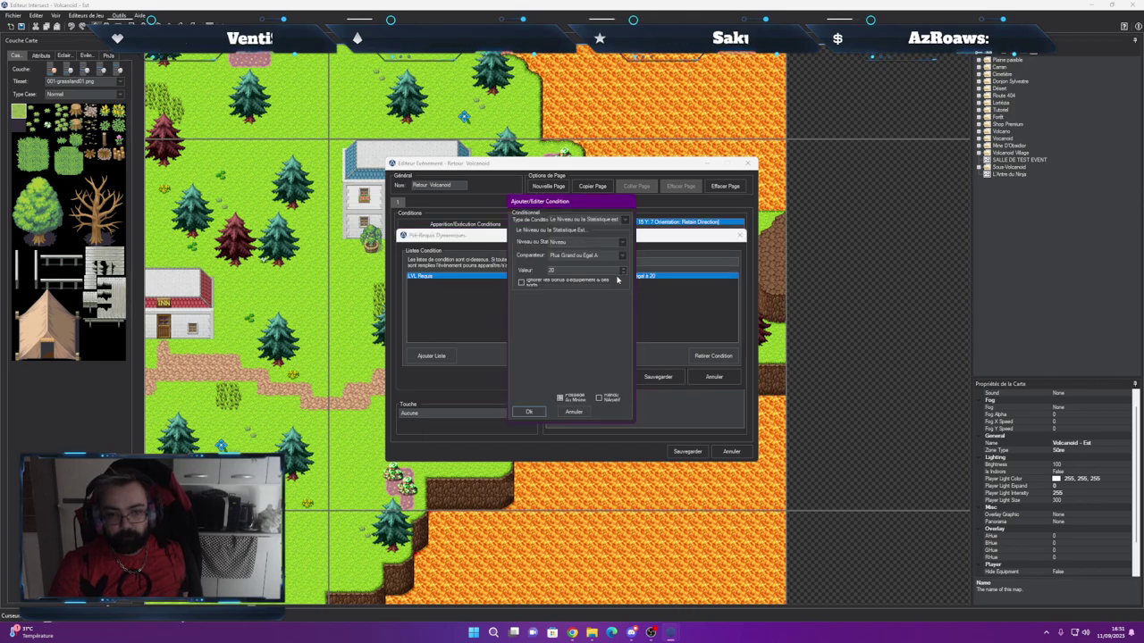
pyautogui.write('30')
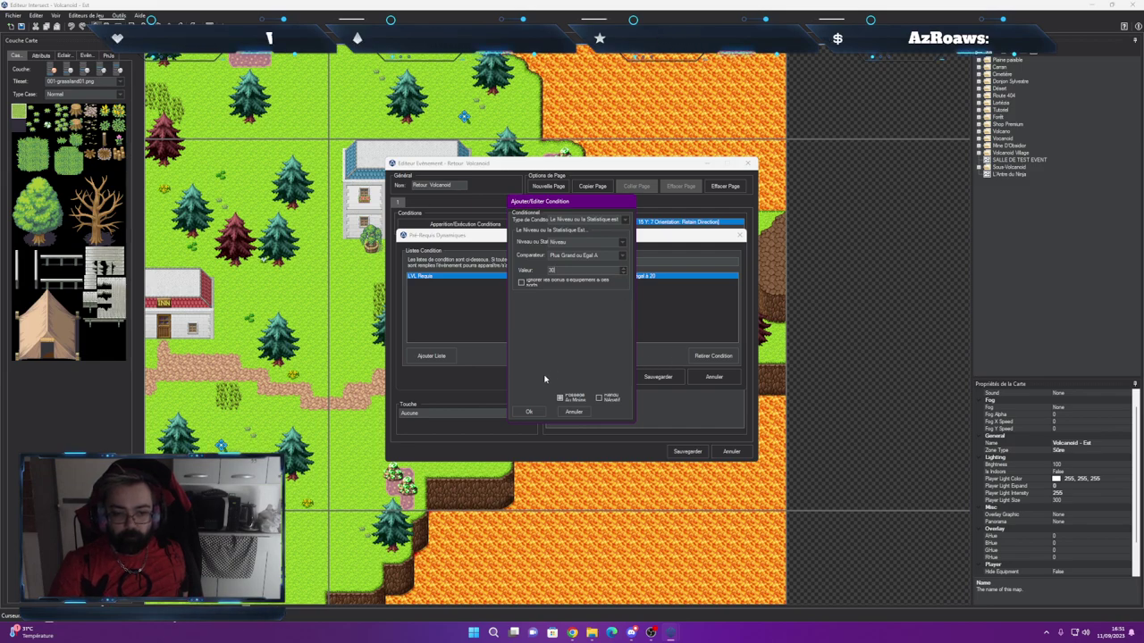
pyautogui.click(528, 412)
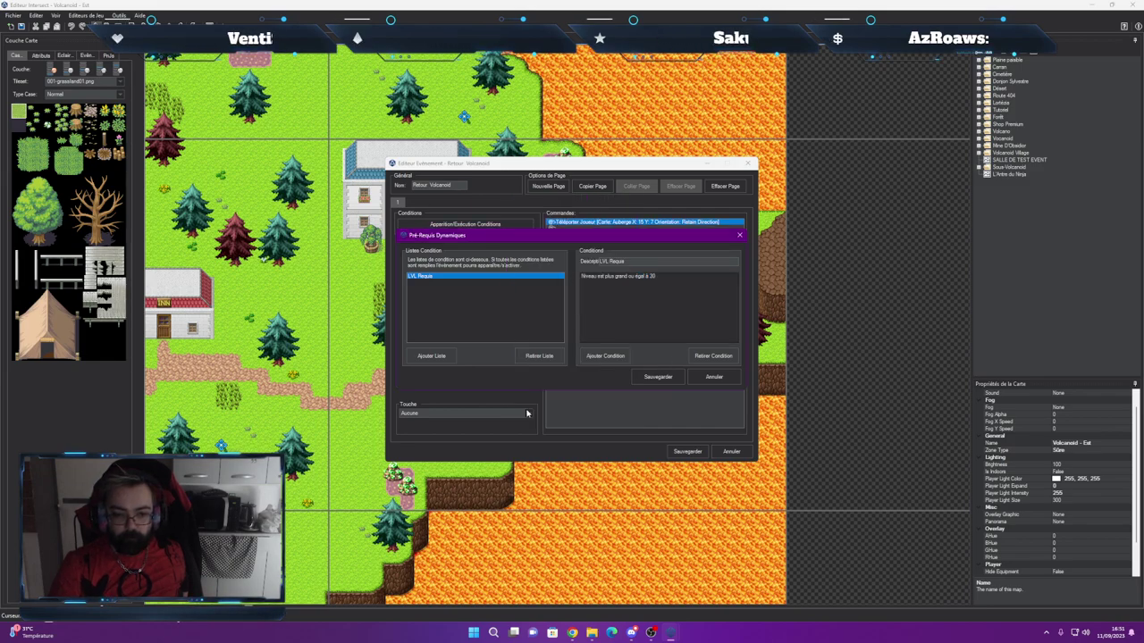
pyautogui.click(645, 378)
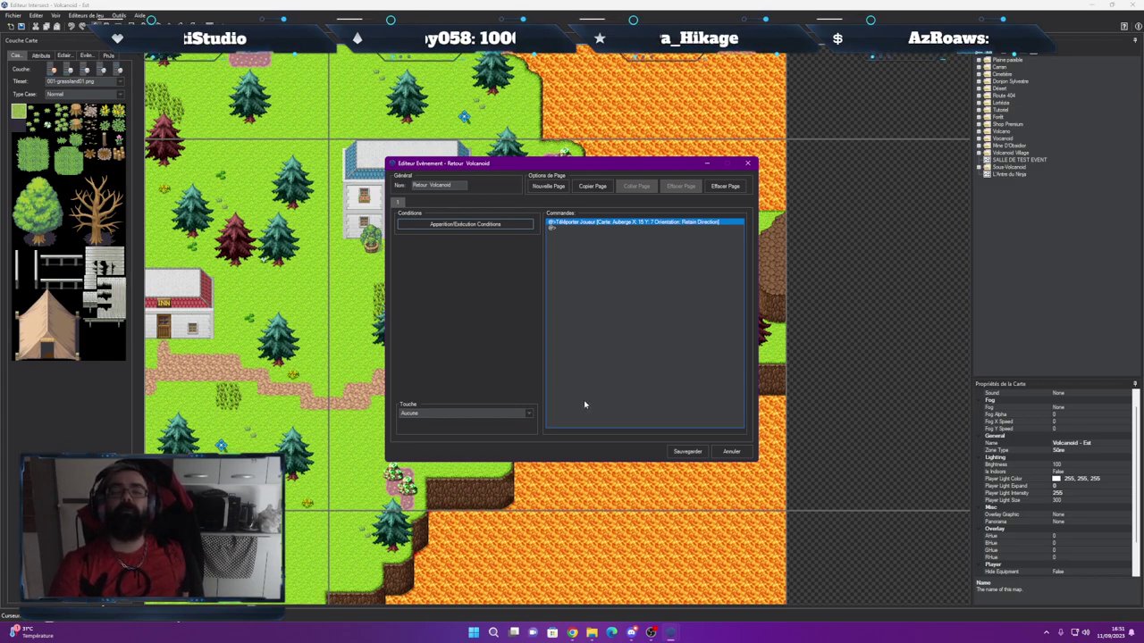
pyautogui.click(676, 454)
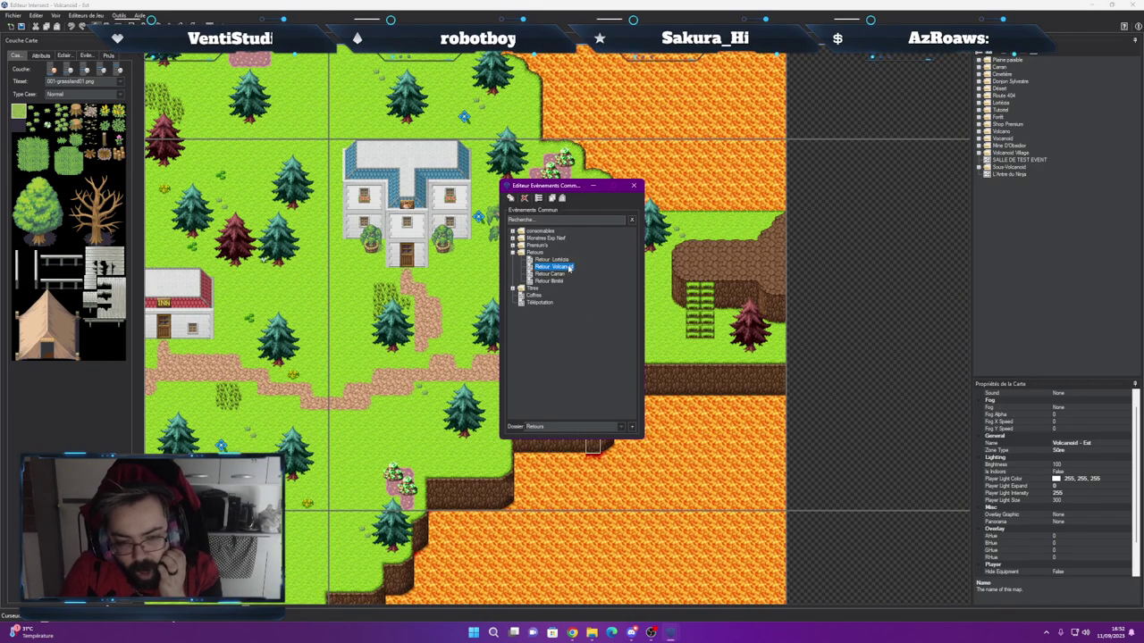
# Close the common events editor and launch the Xenovah_Reborn.exe game client from the Editeur folder
pyautogui.moveTo(672, 634)
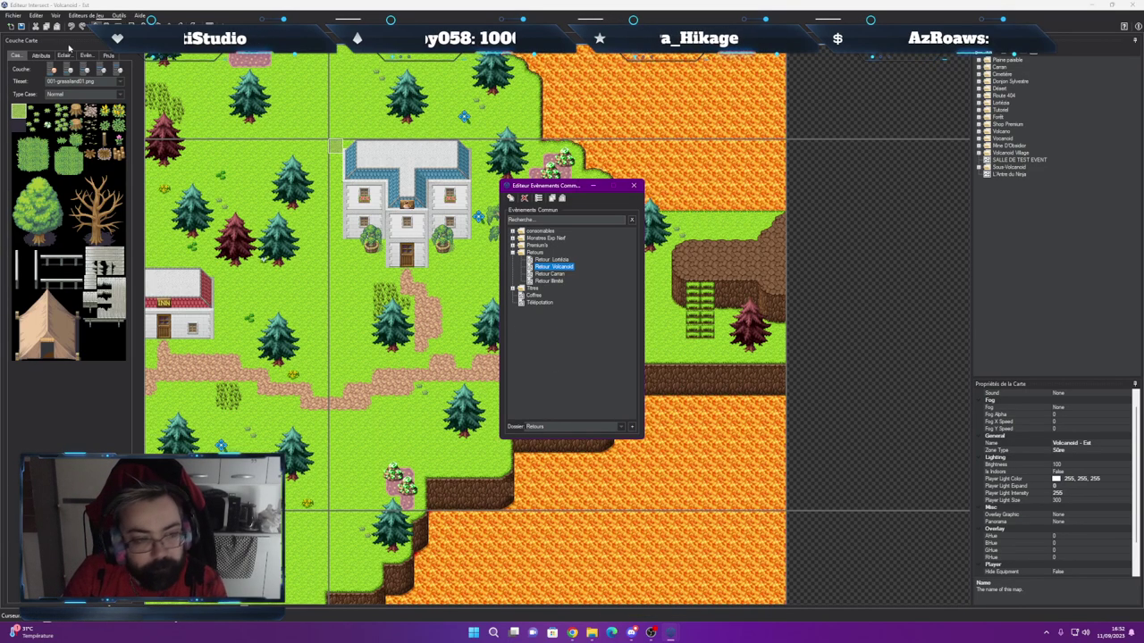
pyautogui.click(634, 185)
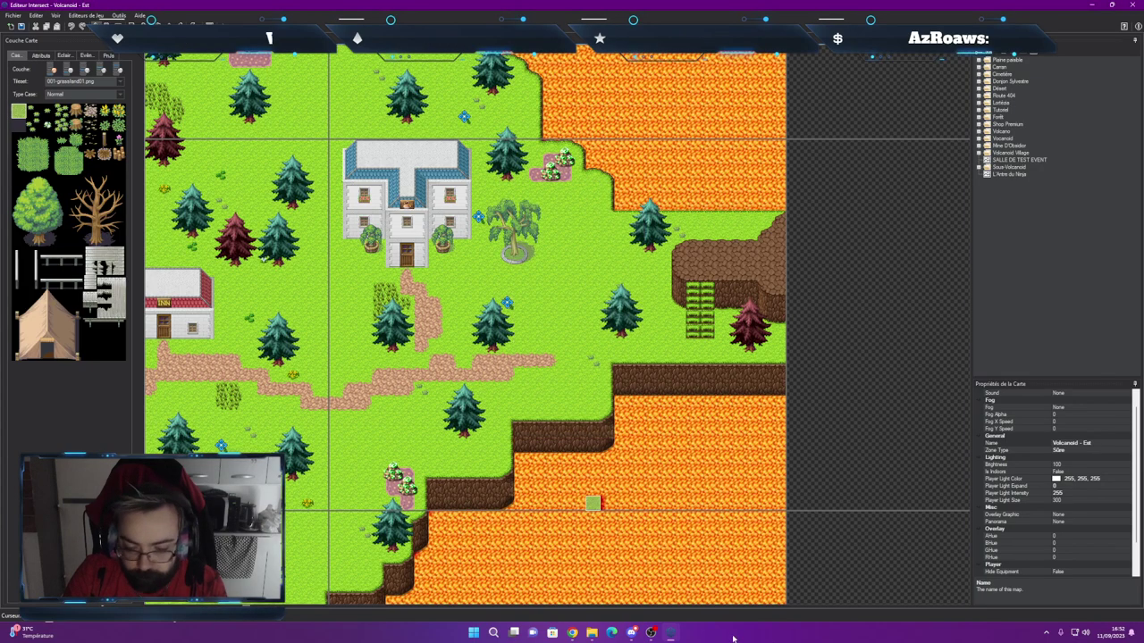
pyautogui.moveTo(657, 633)
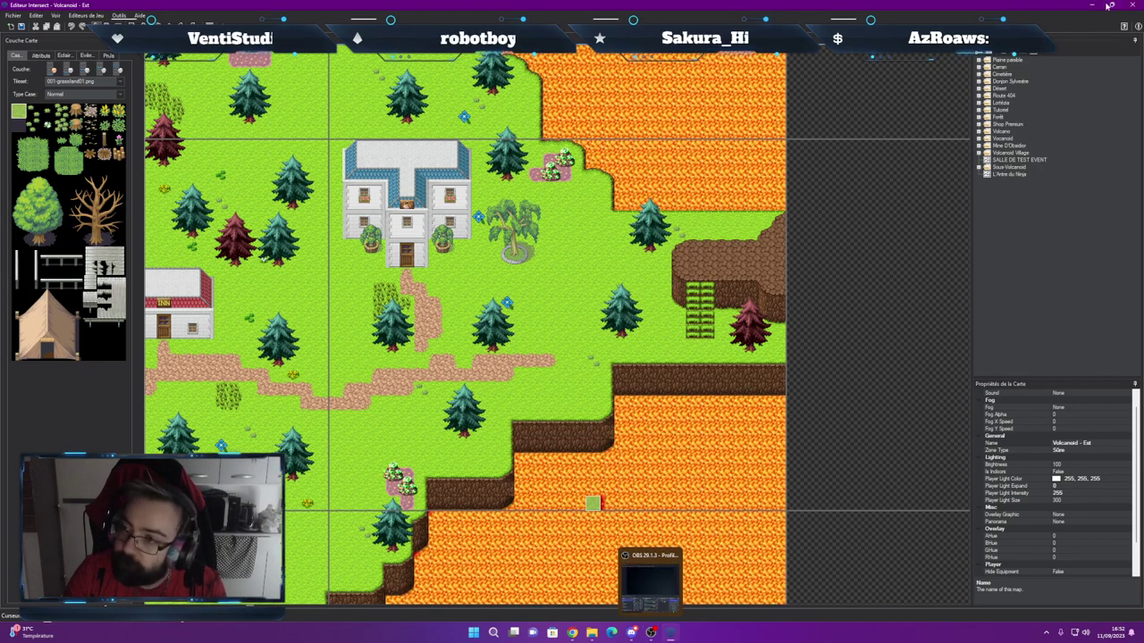
pyautogui.click(670, 633)
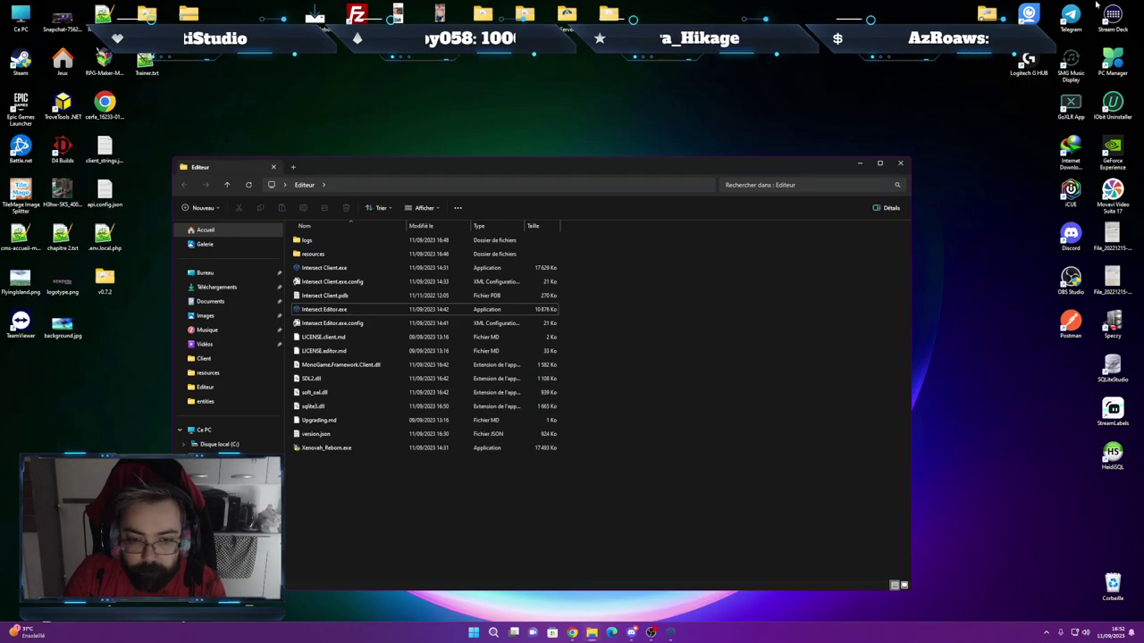
pyautogui.doubleClick(359, 448)
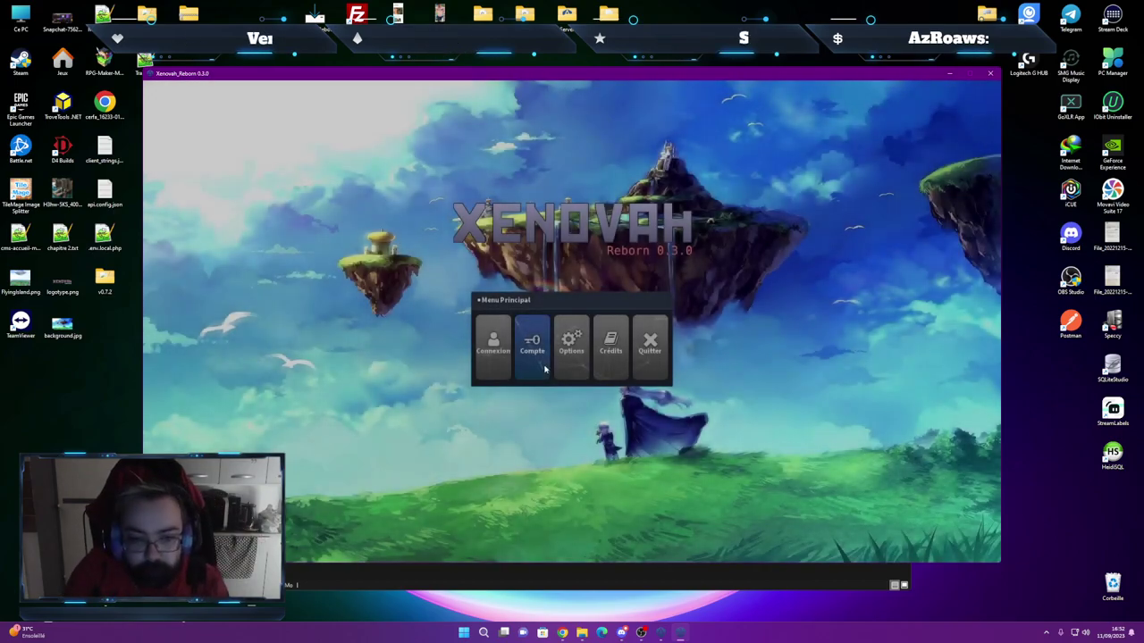
# Log in to the game and start playing with the first character offered
pyautogui.click(496, 351)
pyautogui.click(633, 325)
pyautogui.click(623, 325)
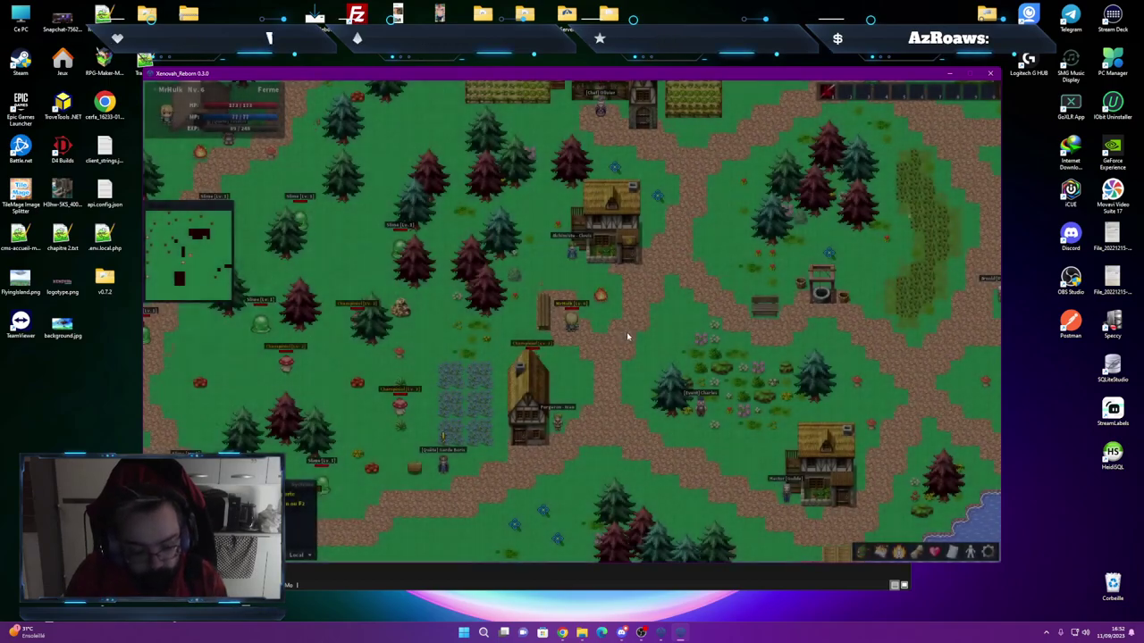
# Return to the character selection and enter the game with the level 43 Chevalier
pyautogui.press('Escape')
pyautogui.press('Right')
pyautogui.press('Return')
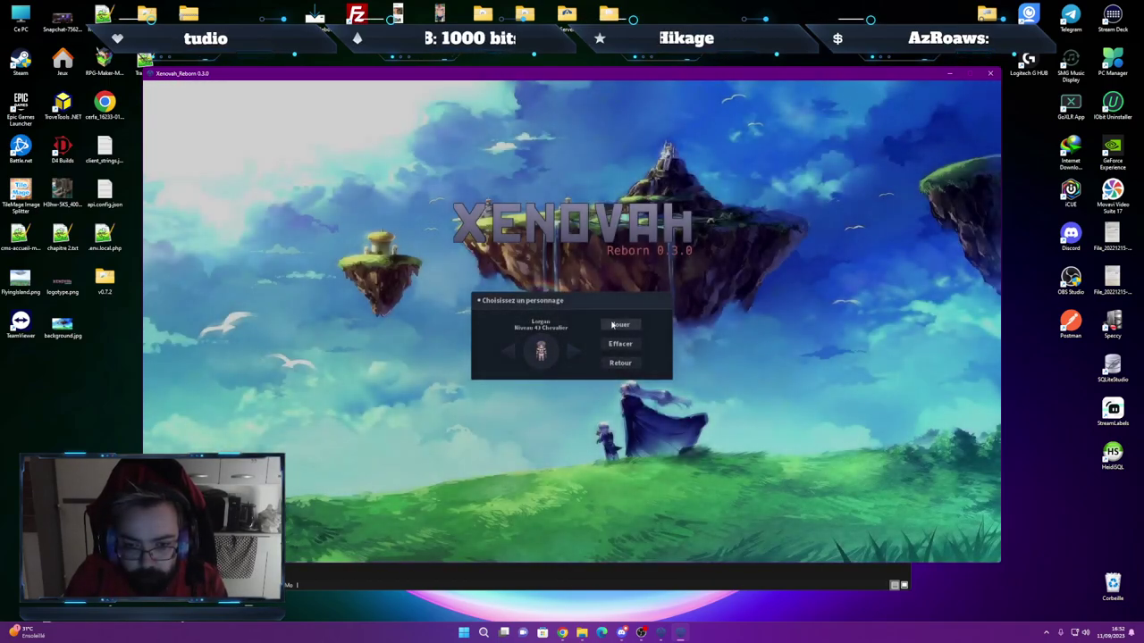
pyautogui.click(620, 326)
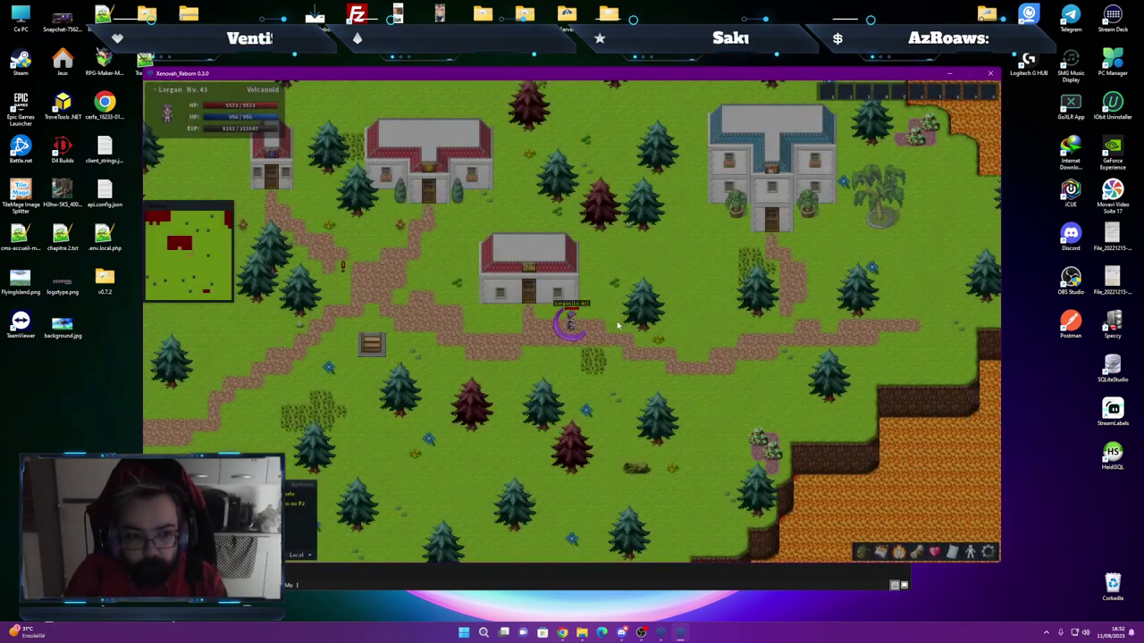
# Explore the Volcanoid village on foot around the inn and up to the path crossroads
pyautogui.press('Left')
pyautogui.press('Right')
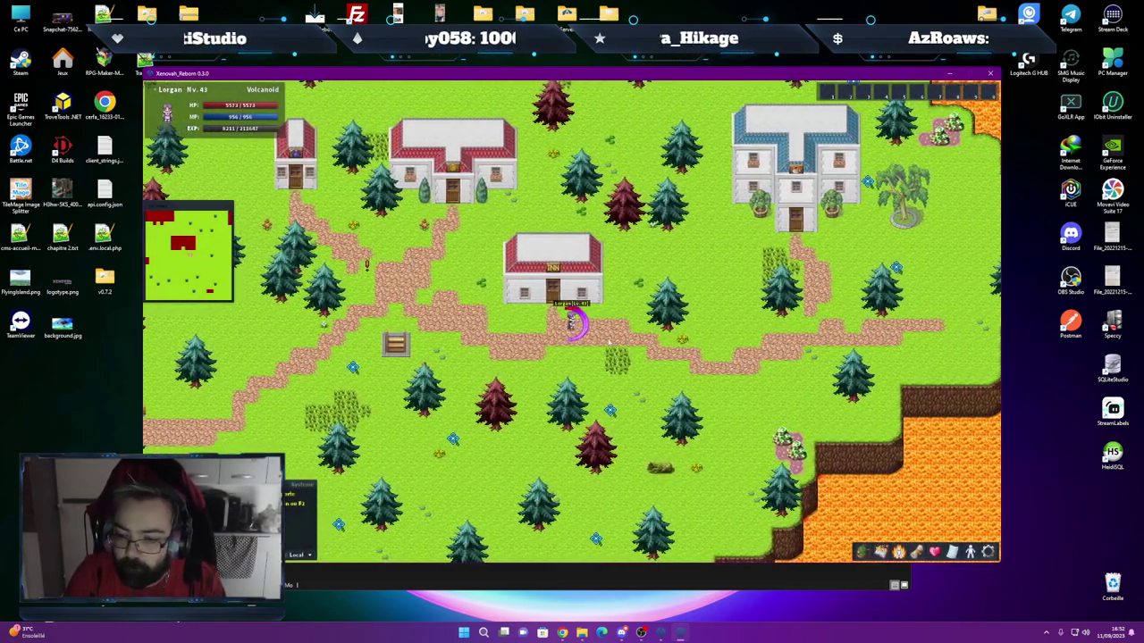
pyautogui.press('Up')
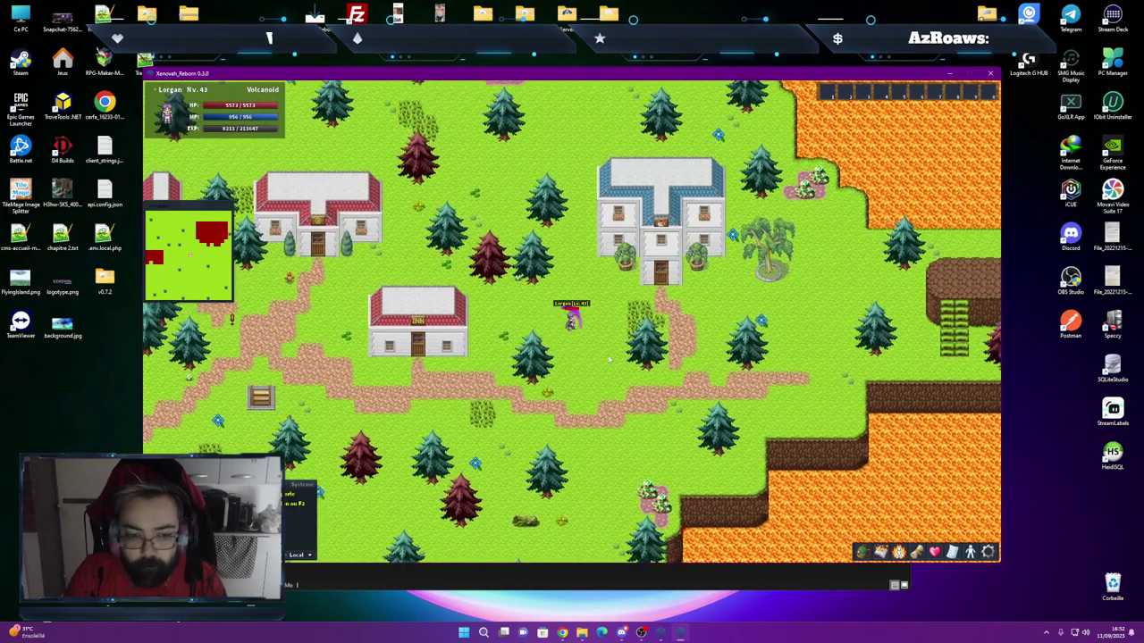
pyautogui.press('Right')
pyautogui.press('Left')
pyautogui.press('Down')
pyautogui.press('Left')
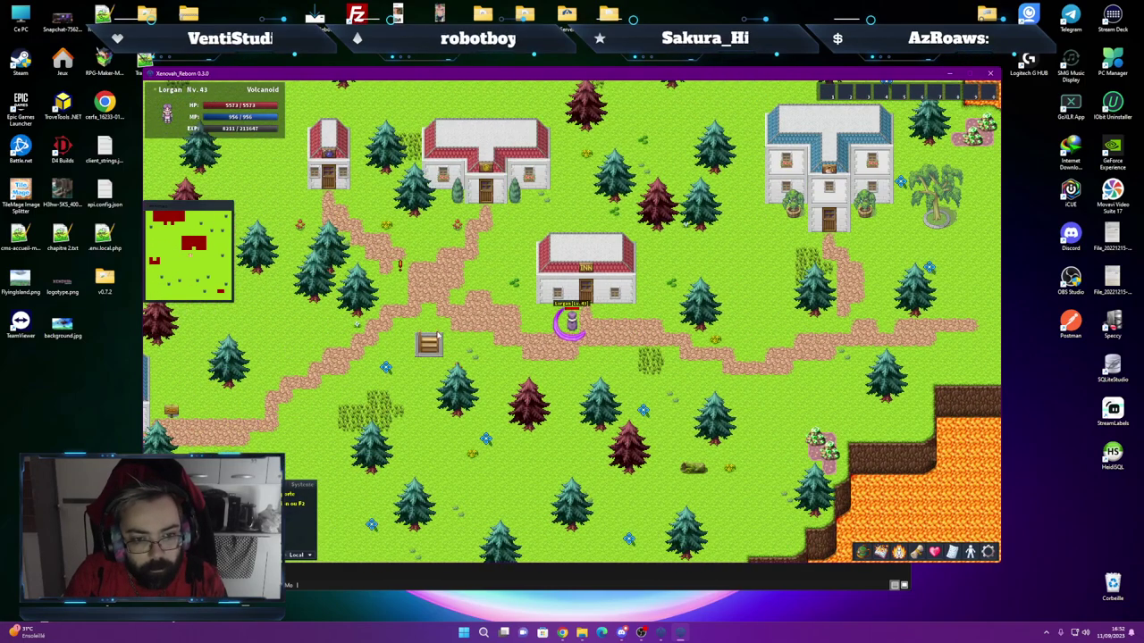
pyautogui.press('Up')
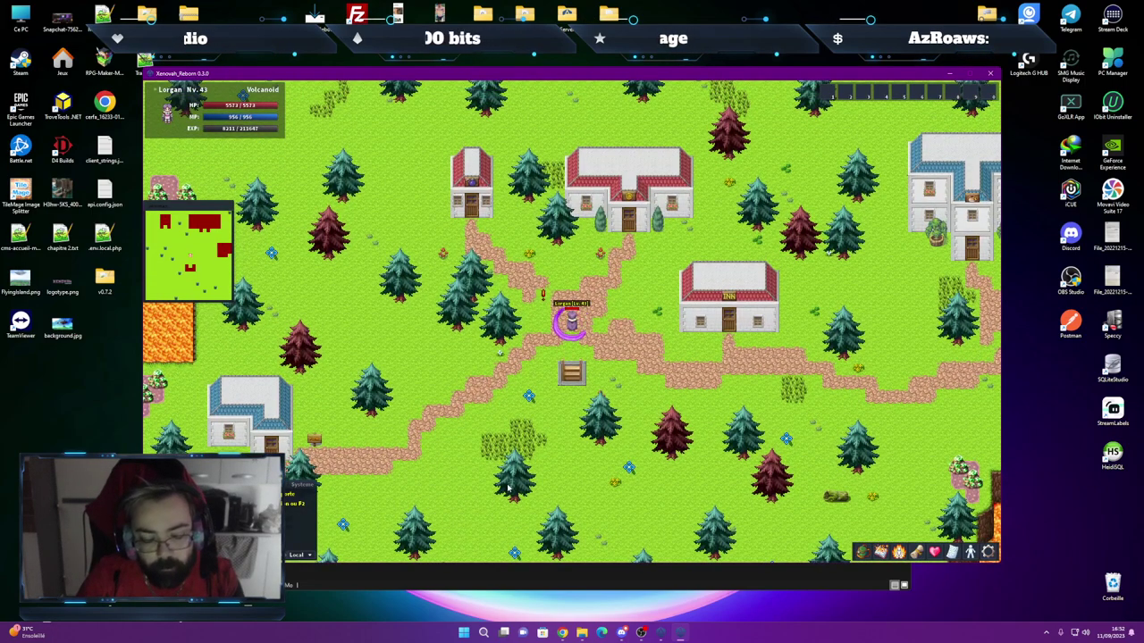
# Walk the character east from the crossroads to the blue-roofed building in Volcanoid-Est and open the Volcanoid shop
pyautogui.press('Right')
pyautogui.press('Right')
pyautogui.press('Right')
pyautogui.press('Down')
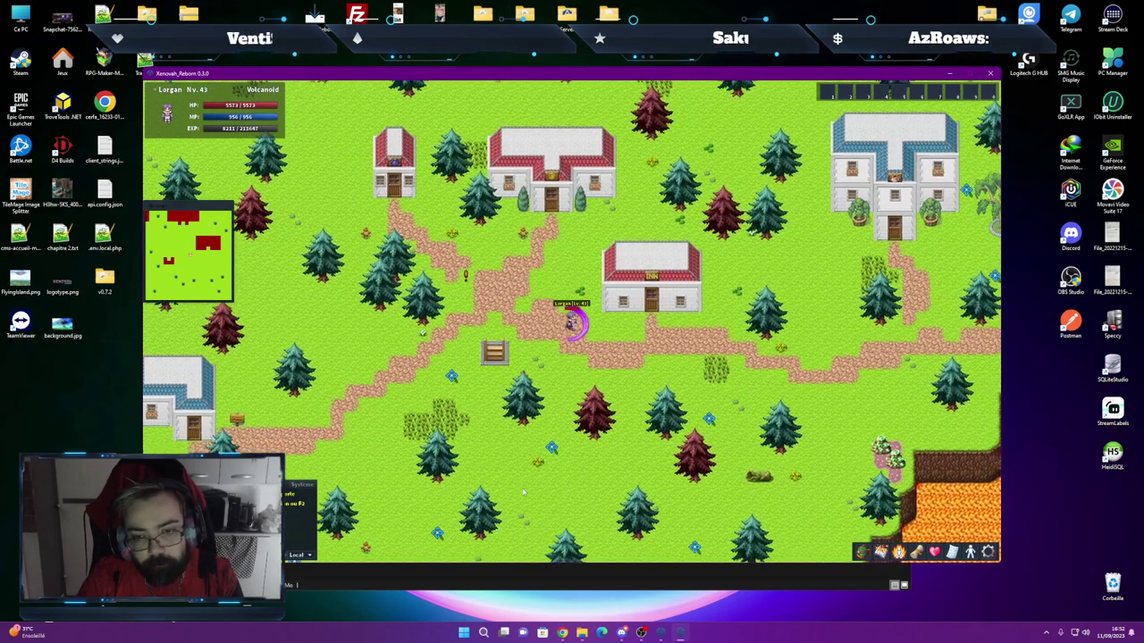
pyautogui.press('Right')
pyautogui.press('Right')
pyautogui.press('Right')
pyautogui.press('Right')
pyautogui.press('Right')
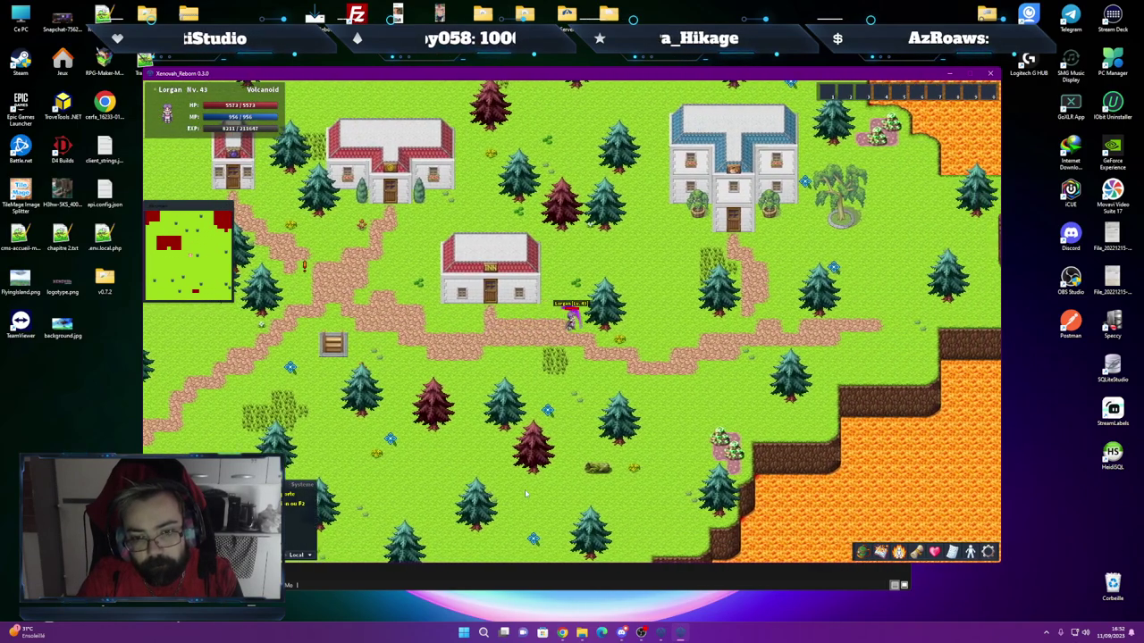
pyautogui.press('Right')
pyautogui.press('Right')
pyautogui.press('Right')
pyautogui.press('Up')
pyautogui.press('Up')
pyautogui.press('Up')
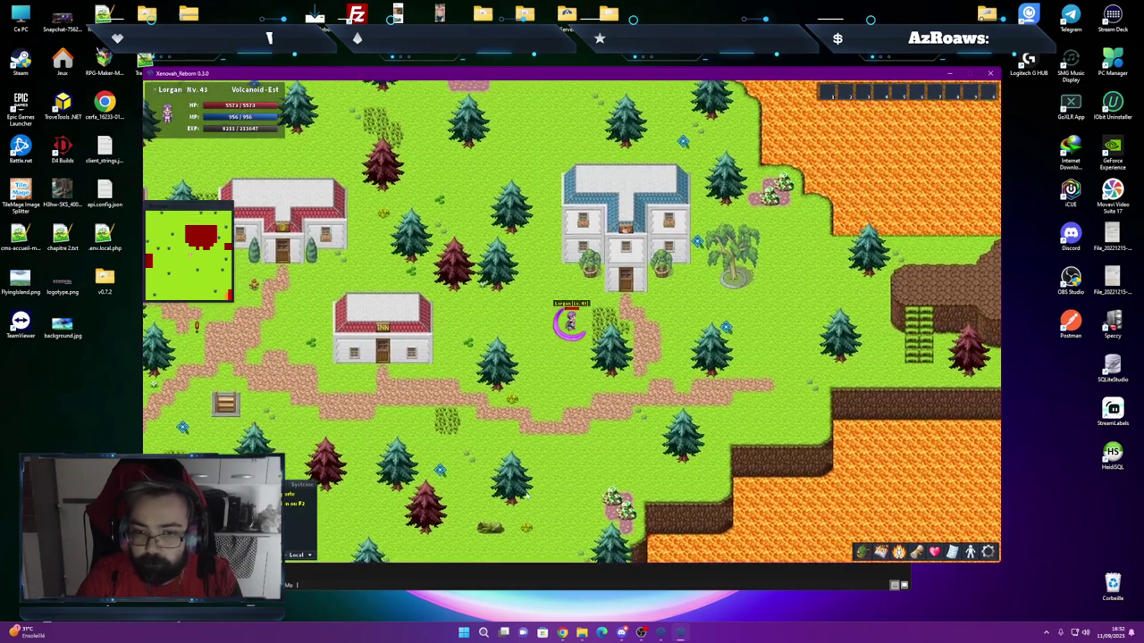
pyautogui.press('Up')
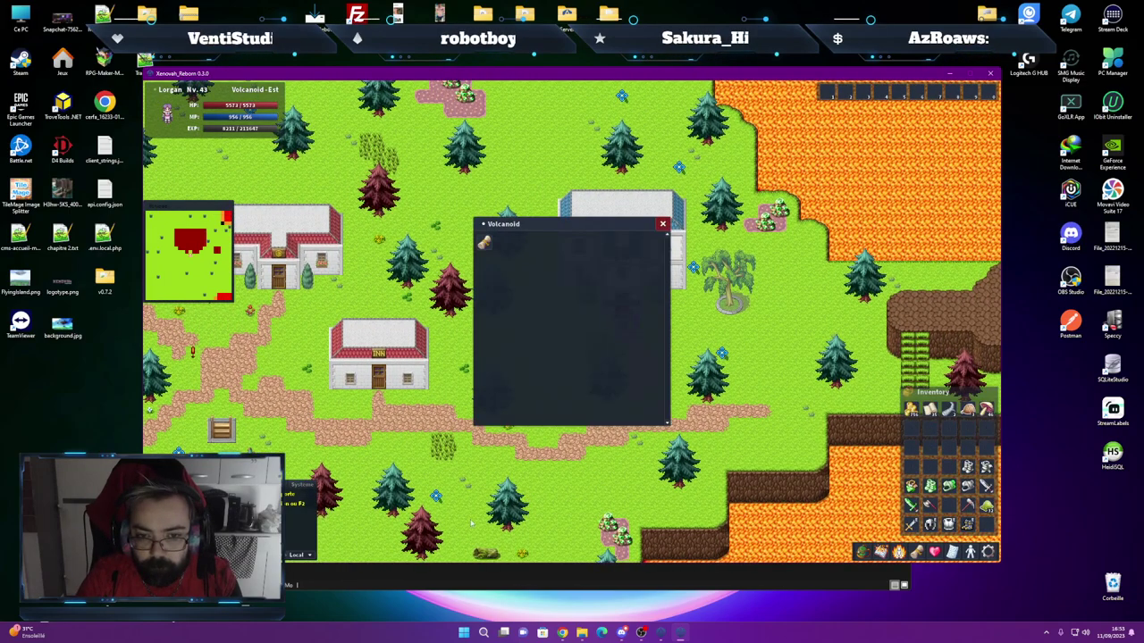
# Buy 7 Volcanoid return scrolls from the shop and use one to teleport to the Auberge
pyautogui.moveTo(484, 243)
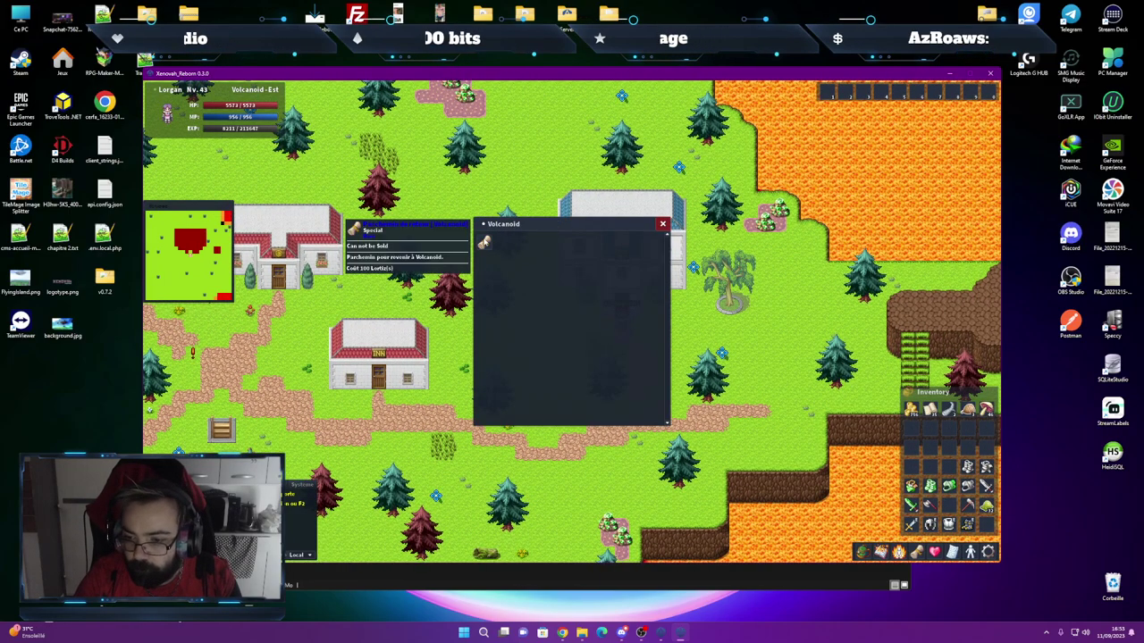
pyautogui.click(484, 243)
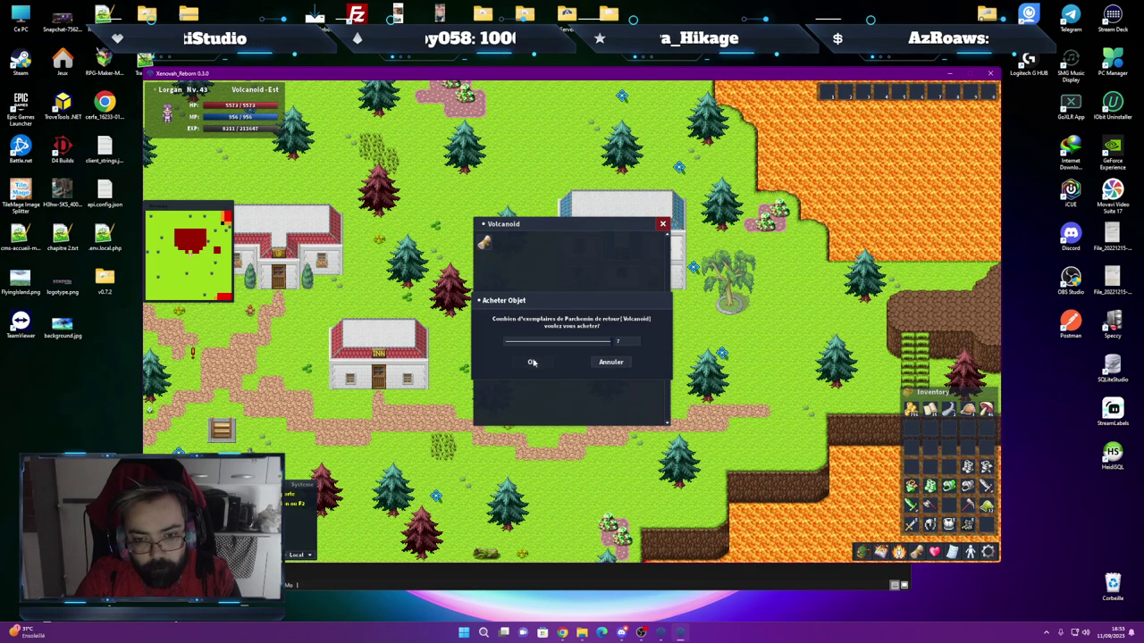
pyautogui.click(532, 362)
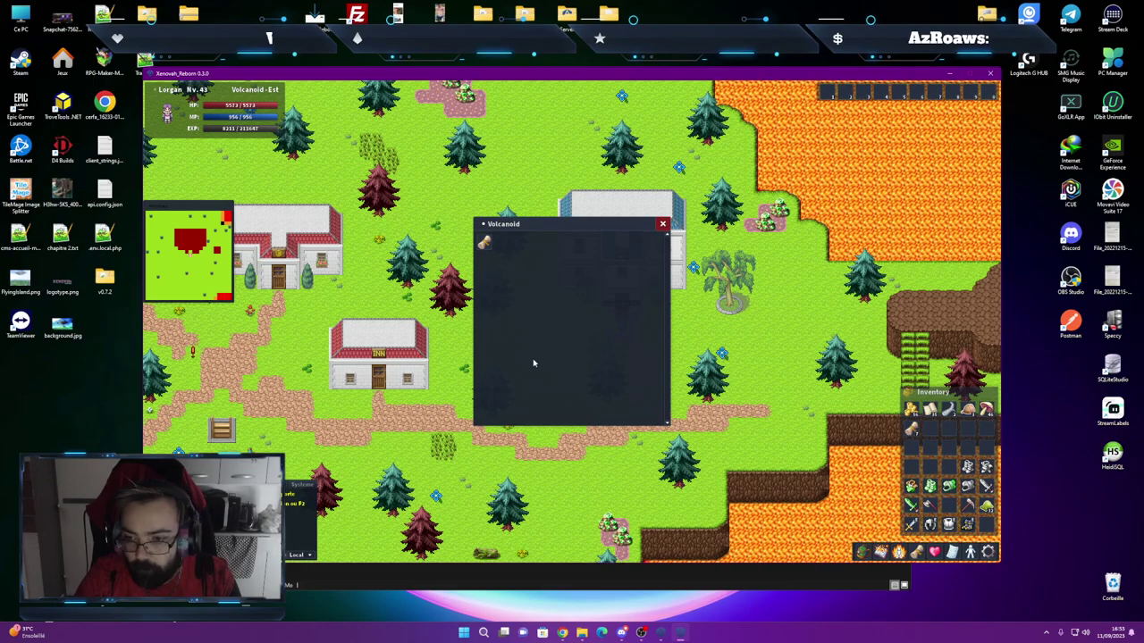
pyautogui.click(669, 224)
pyautogui.press('Up')
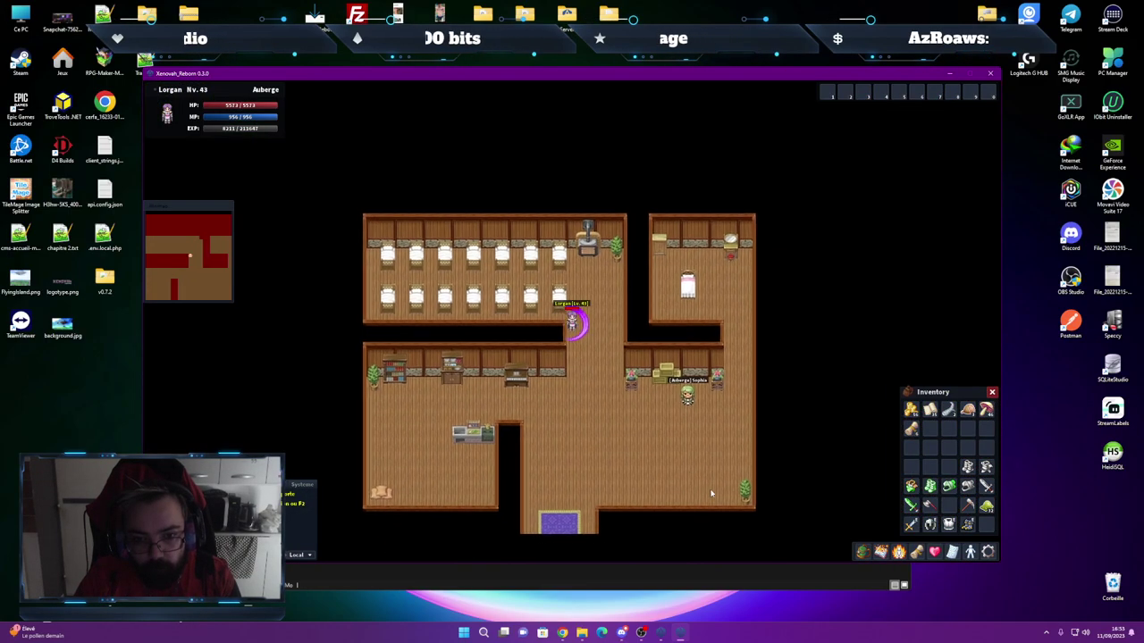
# Leave the Auberge and walk the character east to the end of the path in Volcanoid-Est
pyautogui.press('Down')
pyautogui.press('Down')
pyautogui.press('Right')
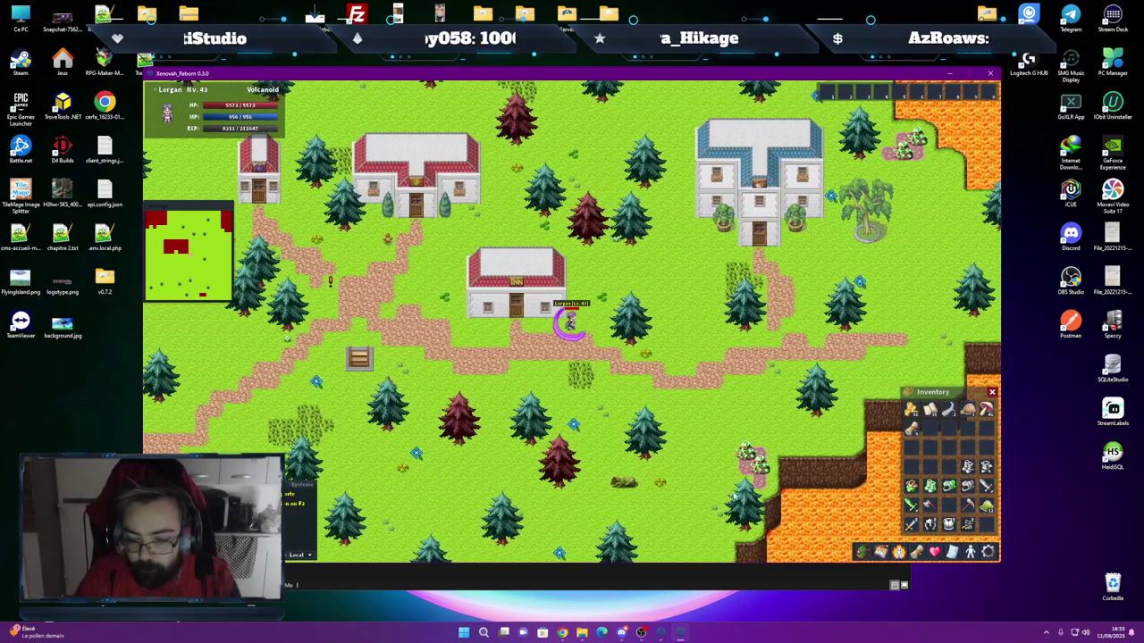
pyautogui.press('Right')
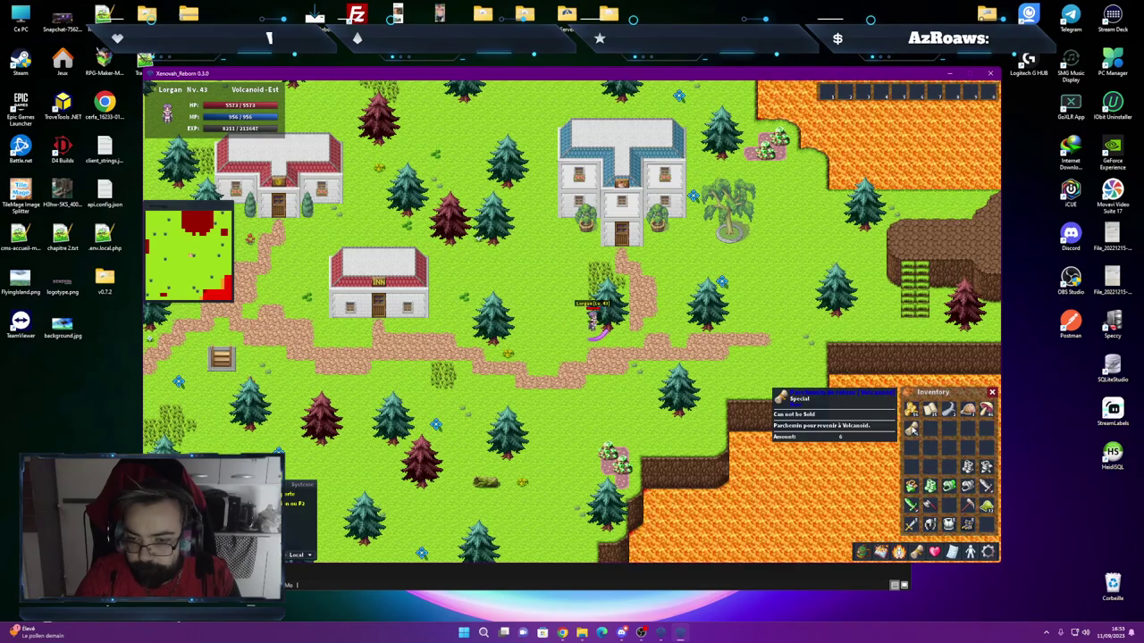
pyautogui.press('Down')
pyautogui.press('Right')
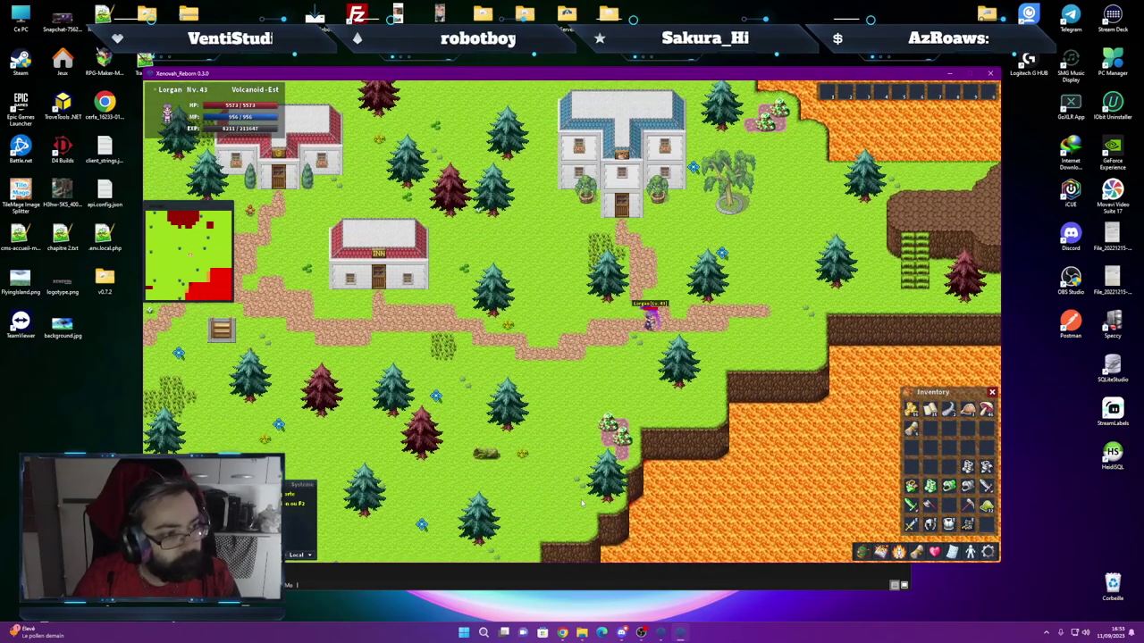
pyautogui.press('Right')
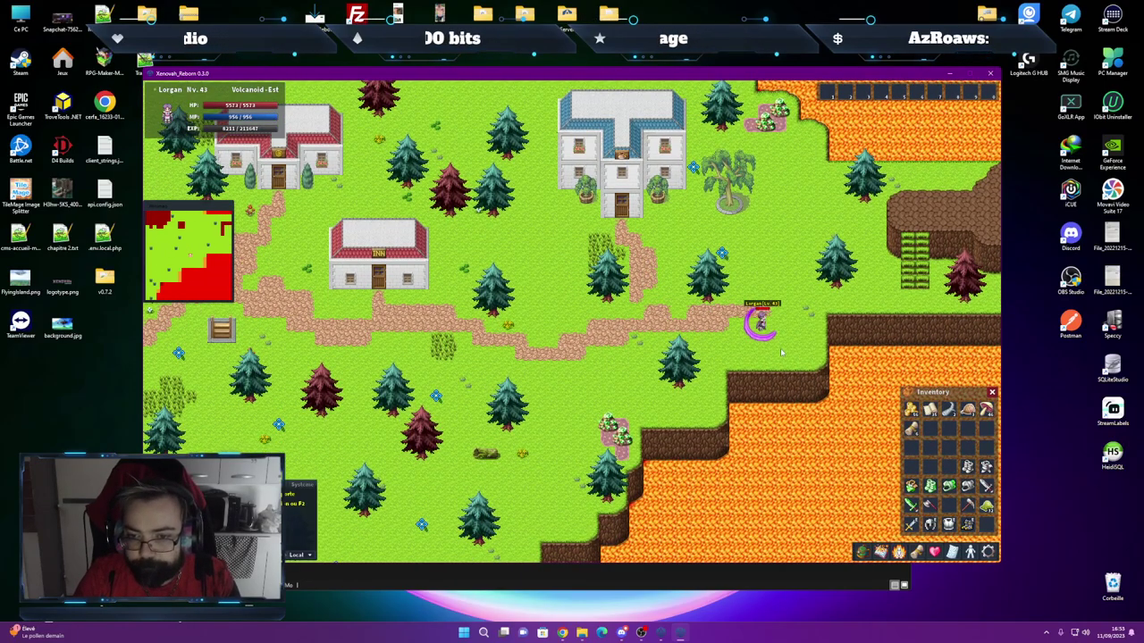
# Walk to the green vine ladder at the eastern cliff and climb it onto the brown rock plateau
pyautogui.press('Up')
pyautogui.press('Right')
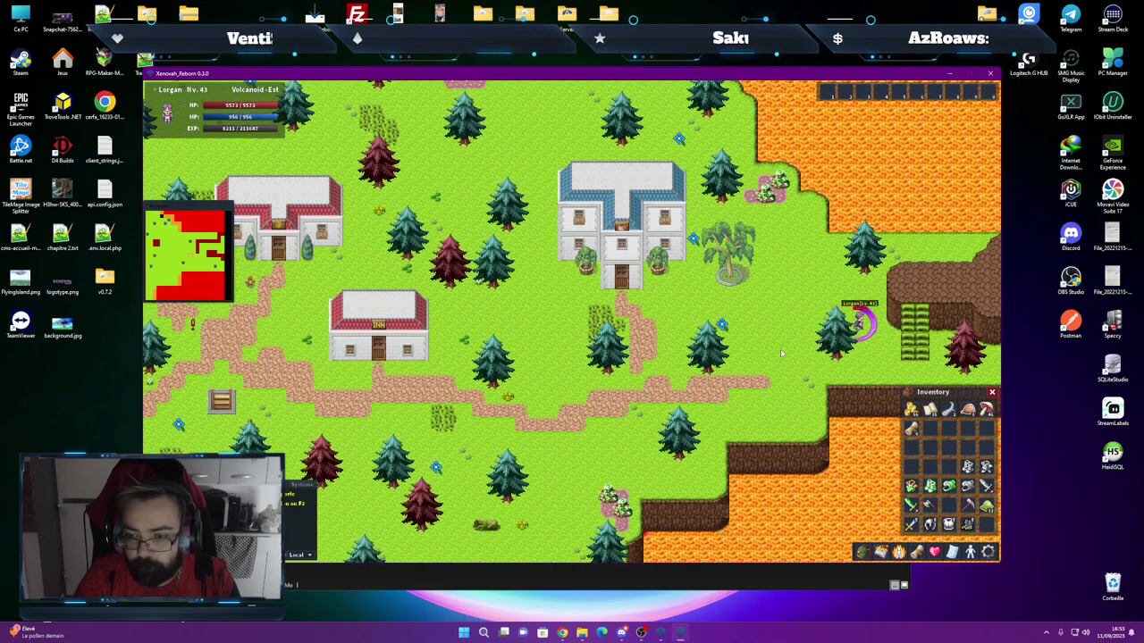
pyautogui.press('Right')
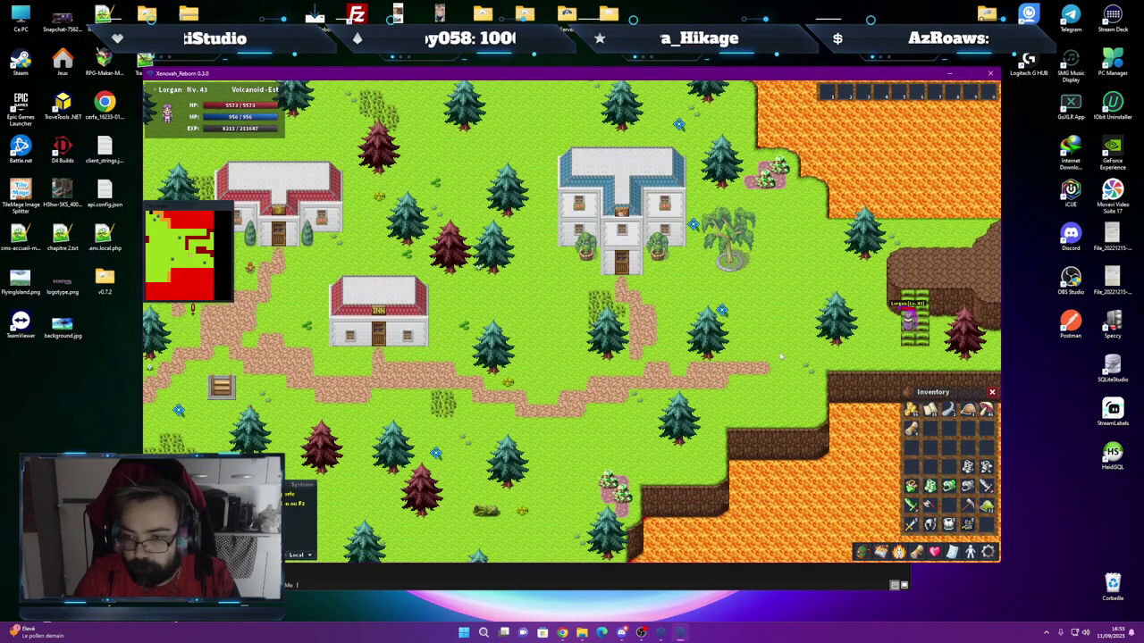
pyautogui.press('Up')
pyautogui.press('Right')
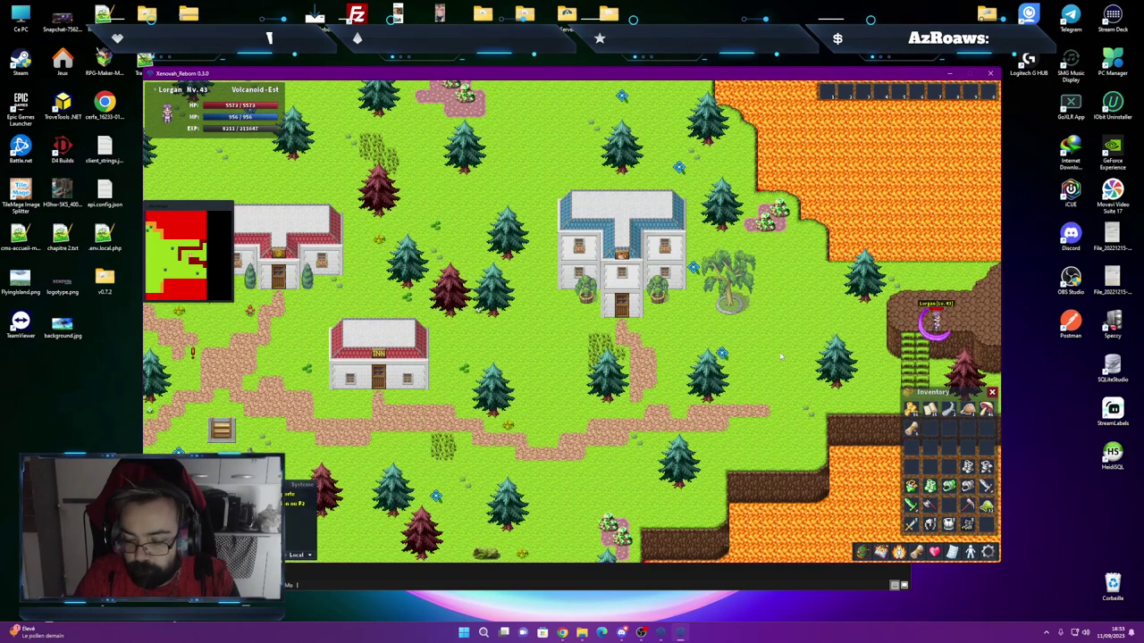
# Walk the character left to the top of the vine ladder and close the game client
pyautogui.press('Left')
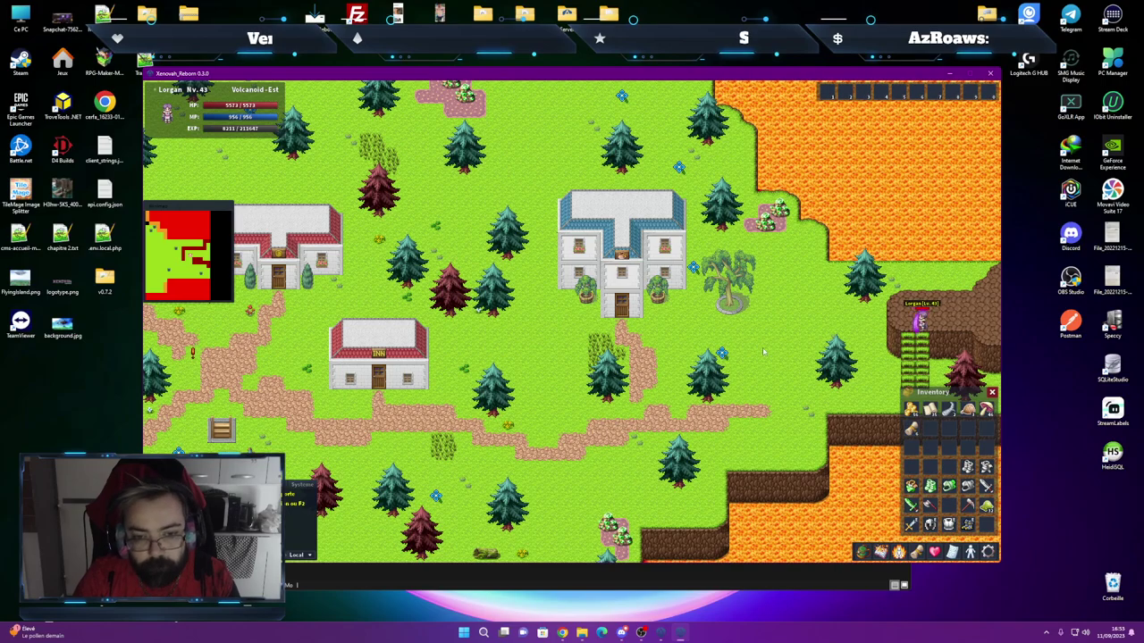
pyautogui.click(993, 76)
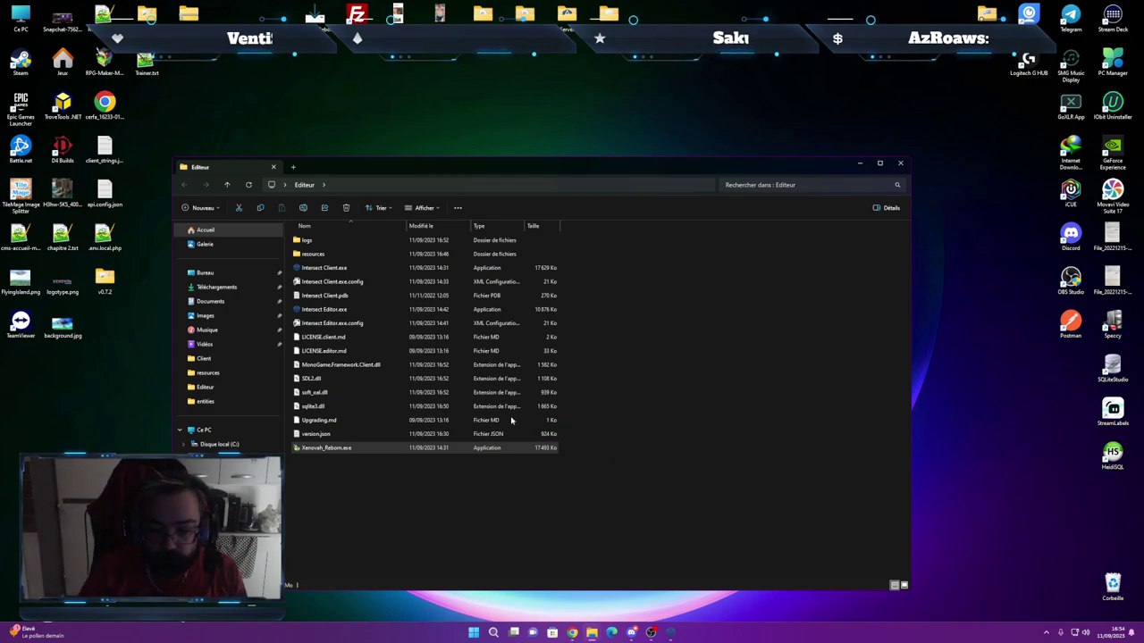
# Switch to Discord, look through the changelogs, video and signalez-un-bug channels of the Xenovah_Reborn server, and minimize the window
pyautogui.click(633, 633)
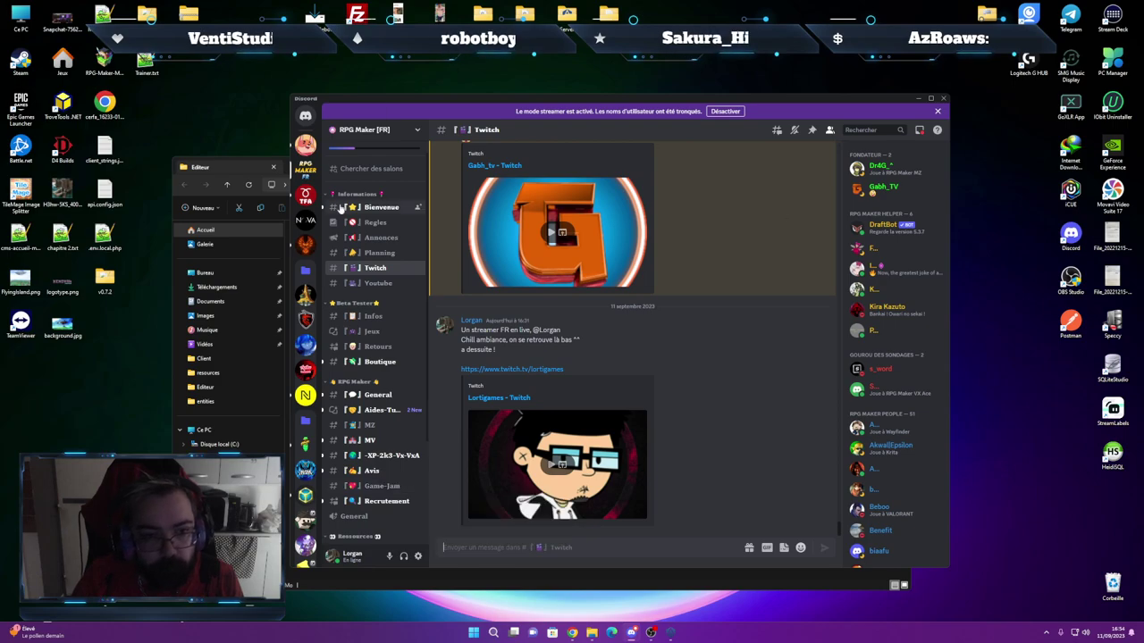
pyautogui.click(308, 228)
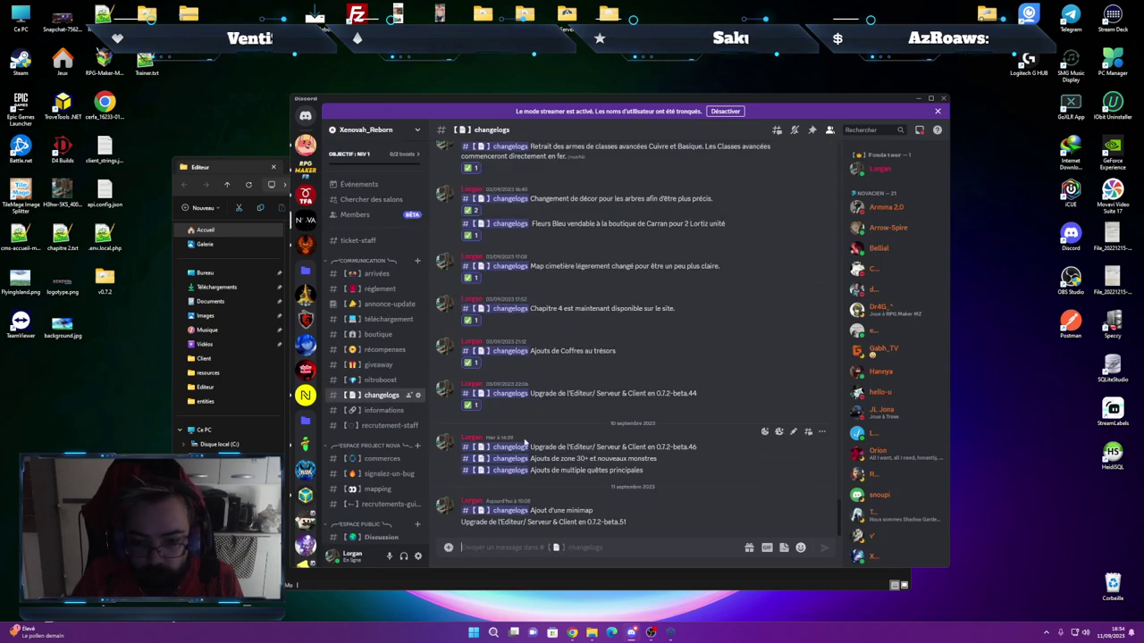
pyautogui.scroll(-3, 376, 409)
pyautogui.scroll(-1, 376, 410)
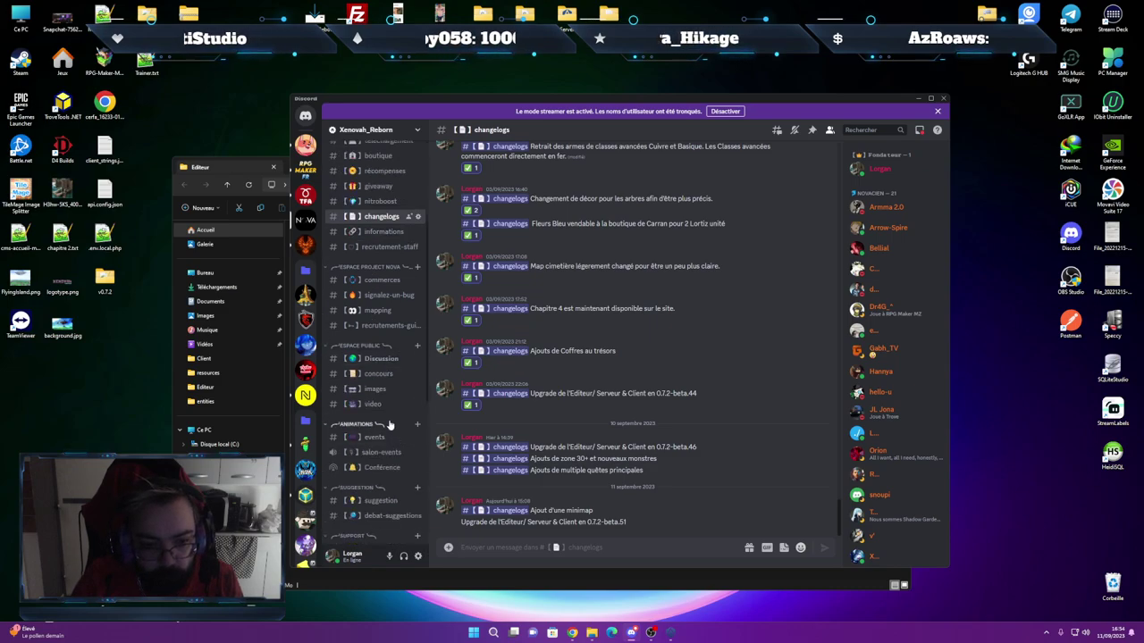
pyautogui.click(385, 409)
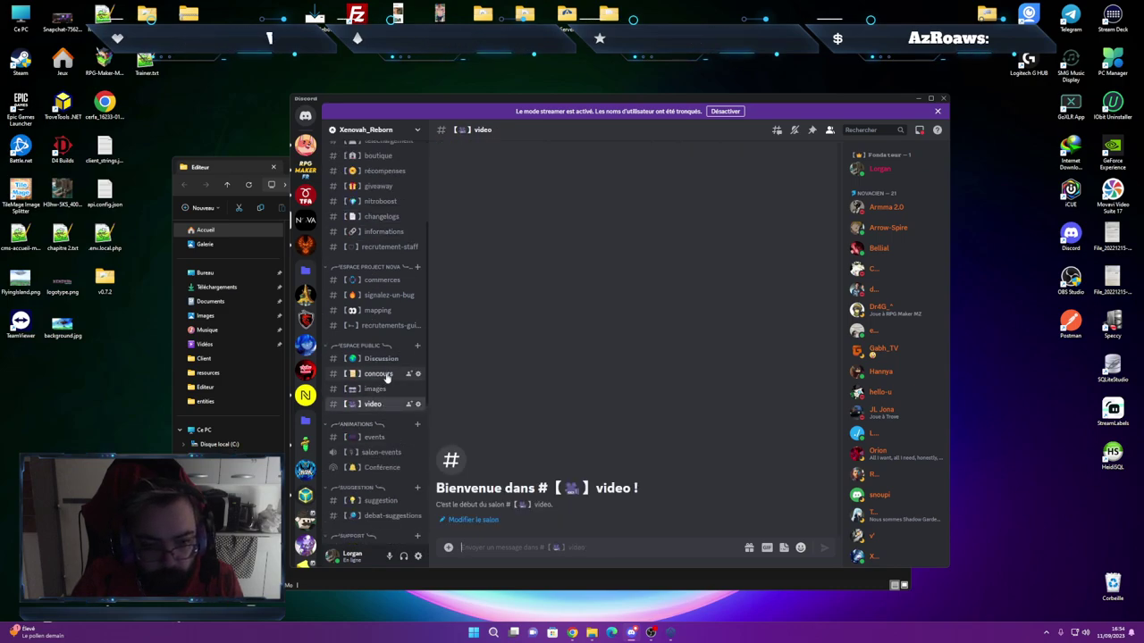
pyautogui.click(392, 299)
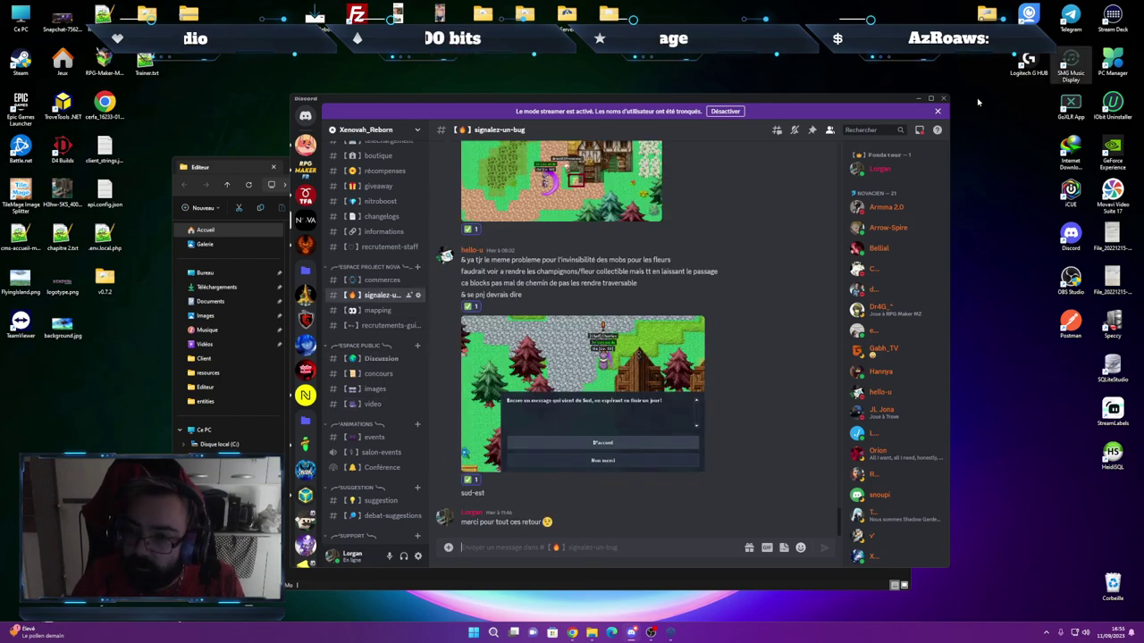
pyautogui.click(918, 102)
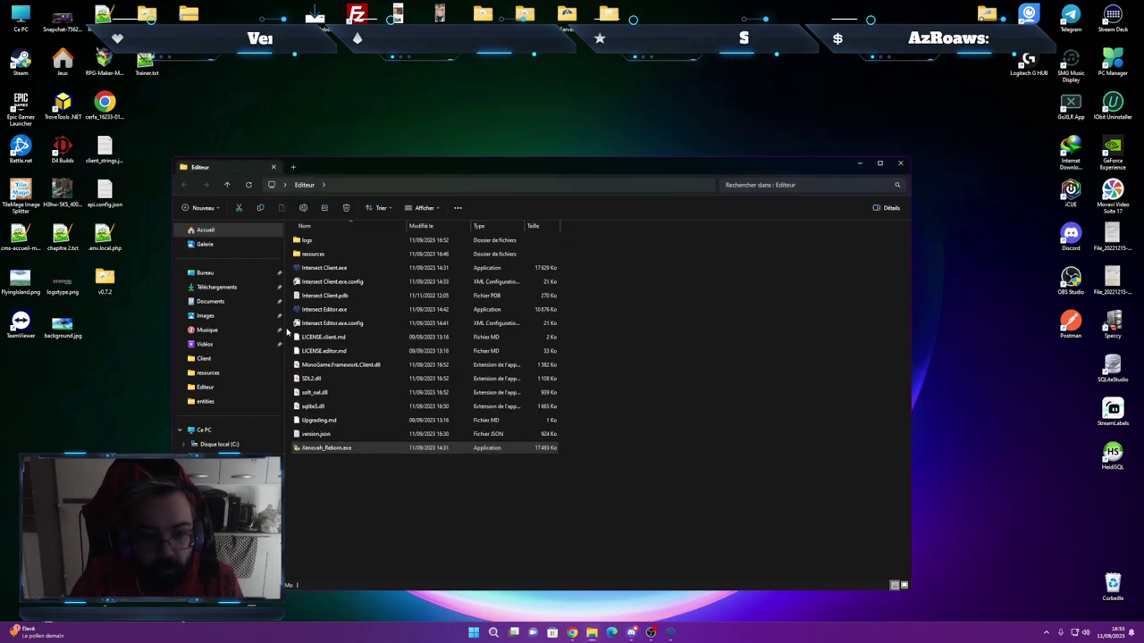
# Launch Intersect Editor.exe from the Editeur folder and open the first map of the Sous-Volcanoid folder
pyautogui.doubleClick(356, 314)
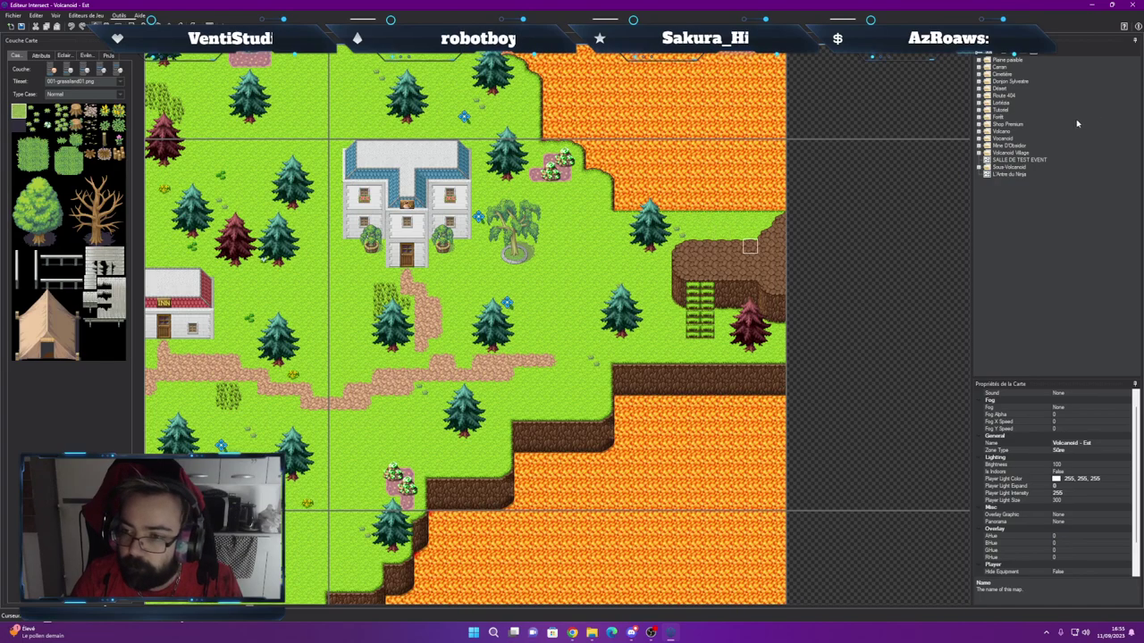
pyautogui.click(979, 167)
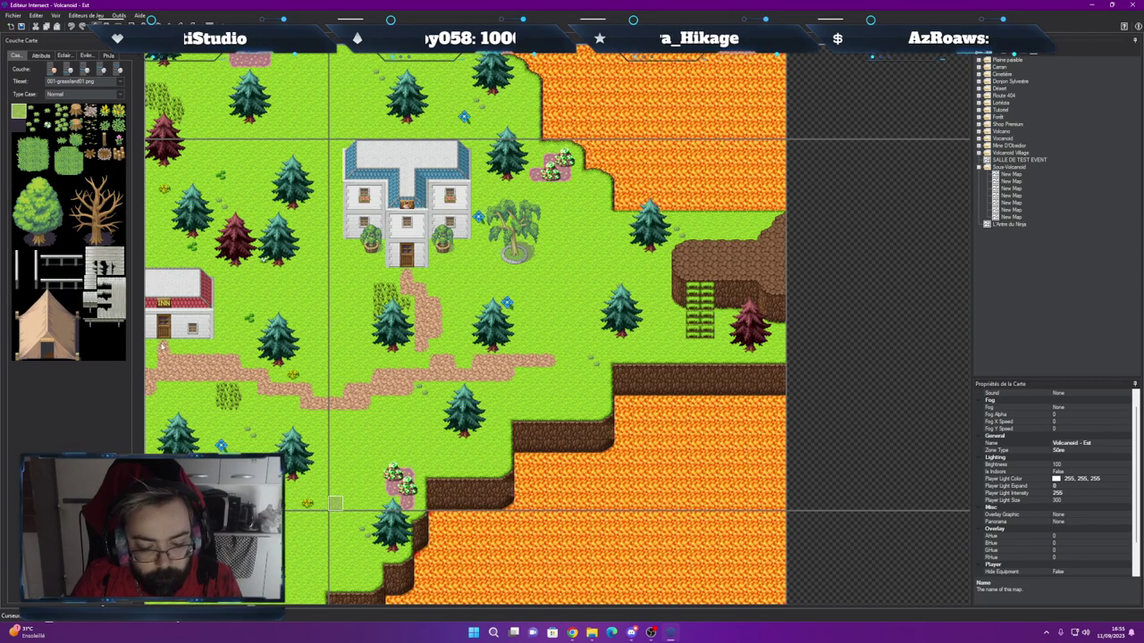
pyautogui.doubleClick(1019, 175)
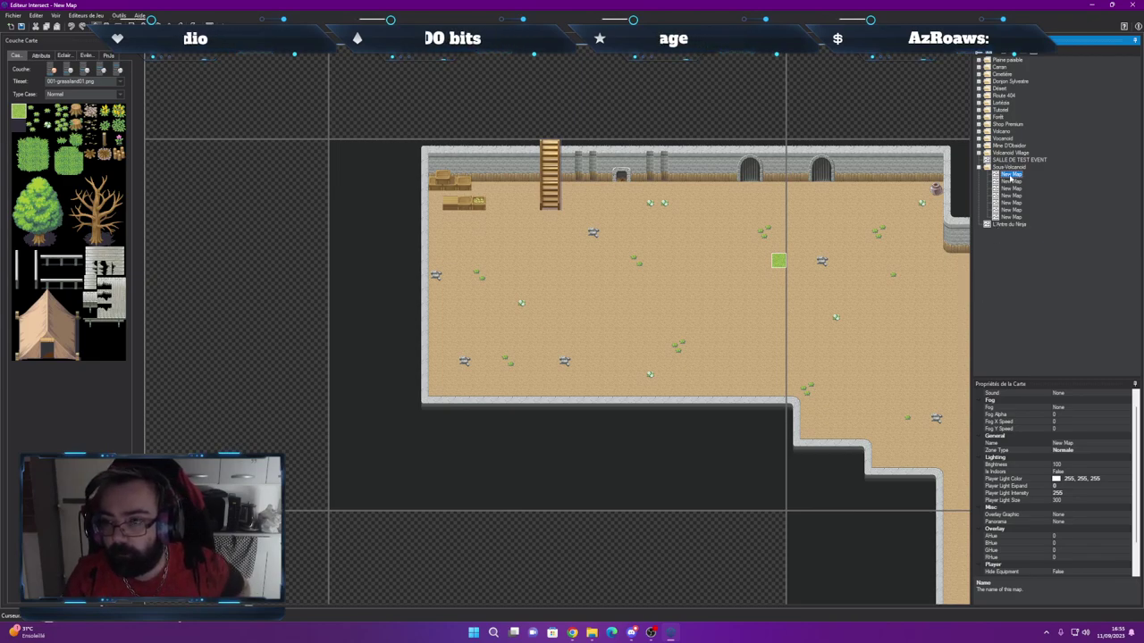
# Set the zone type of the first Sous-Volcanoid map to Sûre
pyautogui.rightClick(1011, 178)
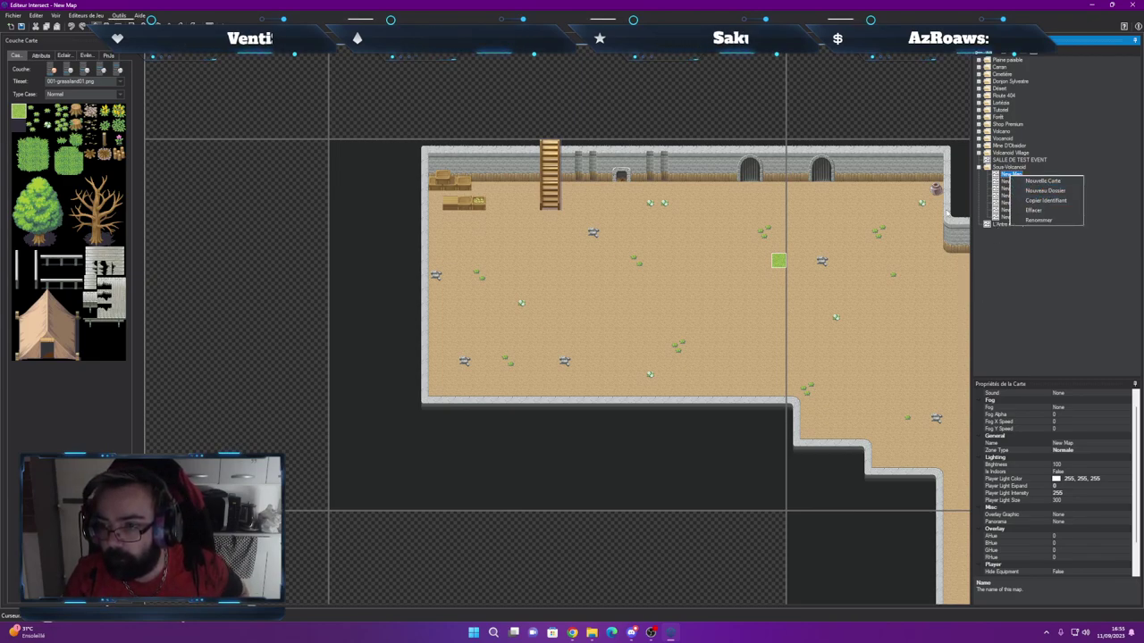
pyautogui.click(1099, 450)
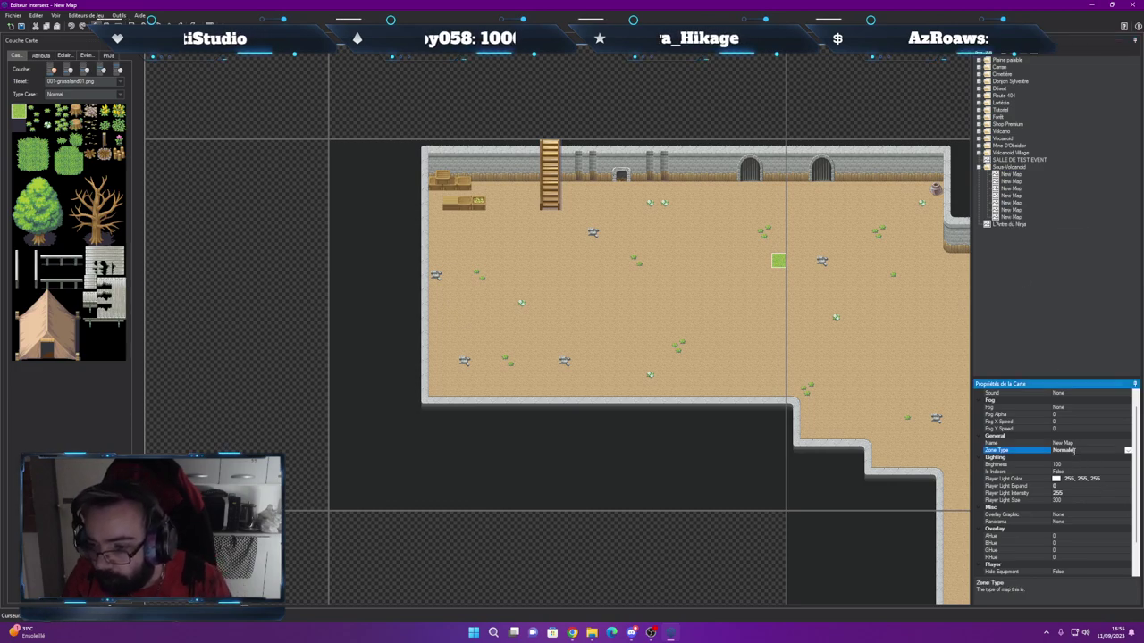
pyautogui.click(1128, 451)
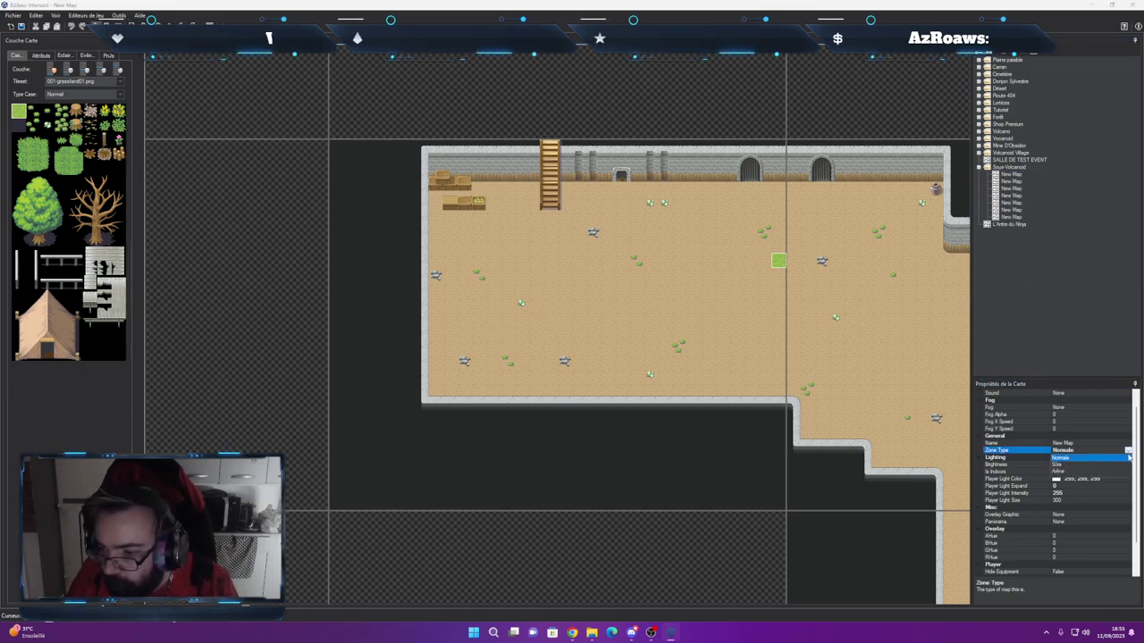
pyautogui.click(1077, 464)
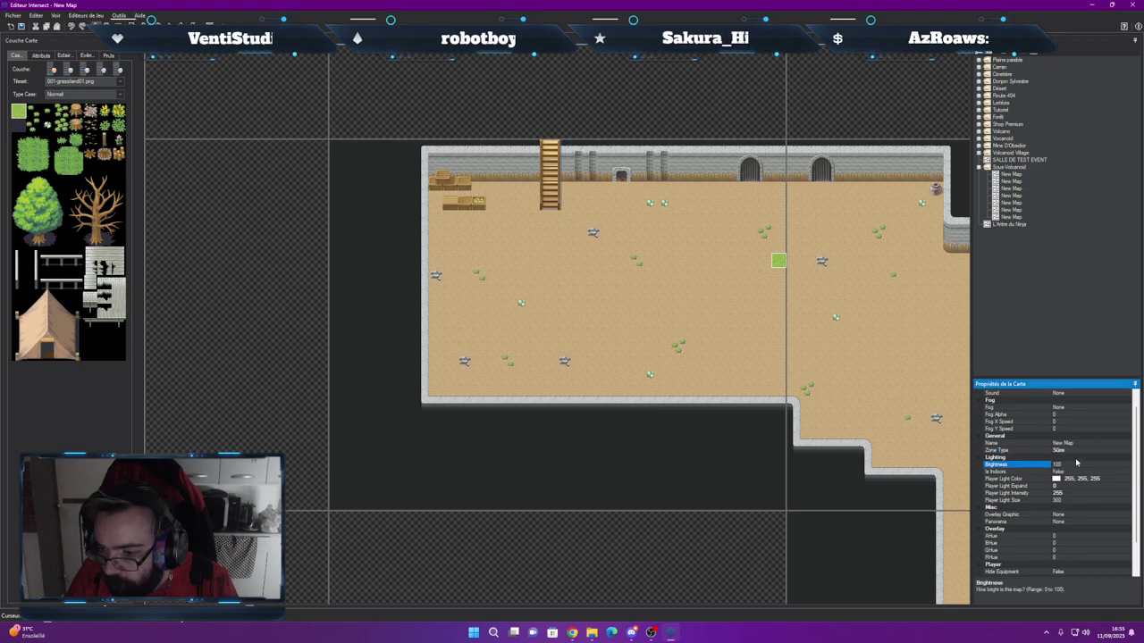
# Rename the first Sous-Volcanoid map as "Entrée Sous-Sol" and save it
pyautogui.click(1084, 444)
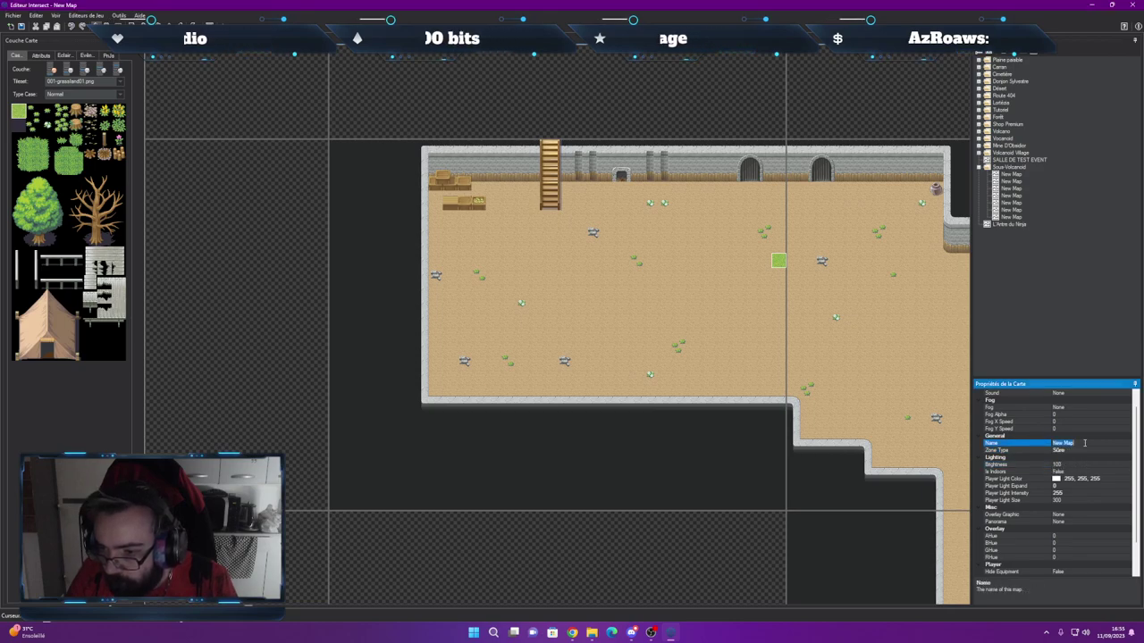
pyautogui.write('B')
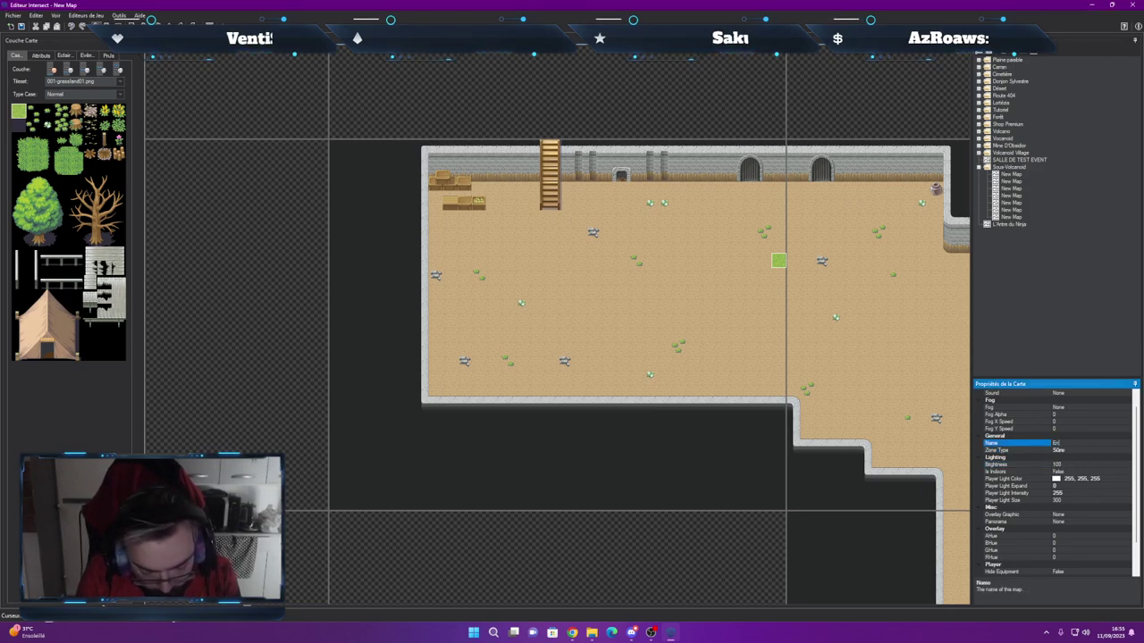
pyautogui.write('ntrée Sous-S')
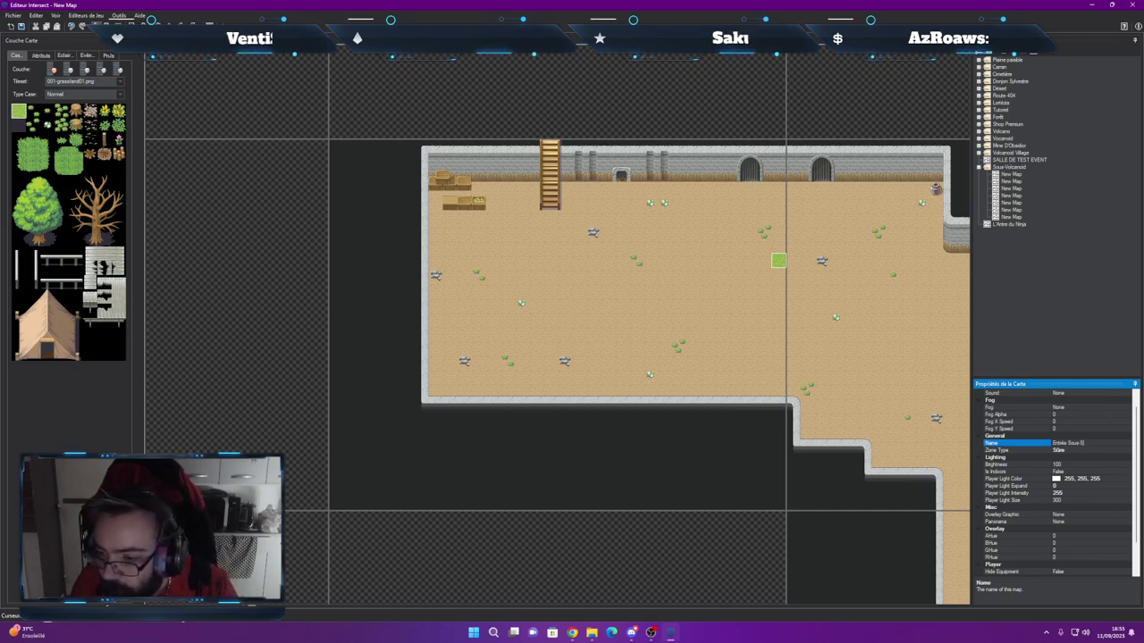
pyautogui.write('ol')
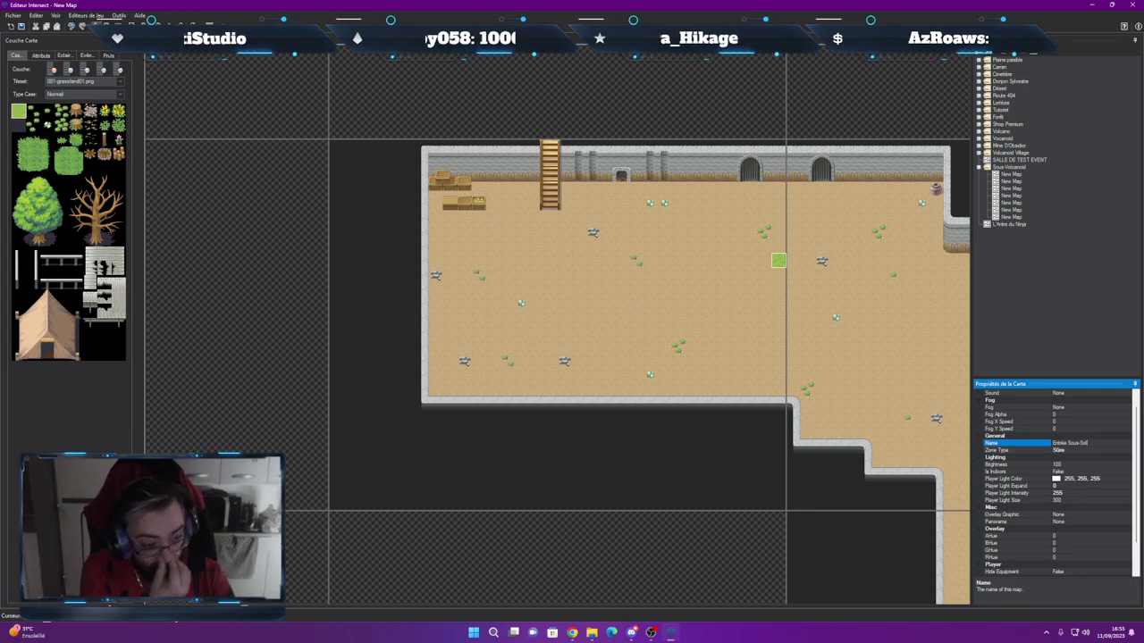
pyautogui.click(621, 504)
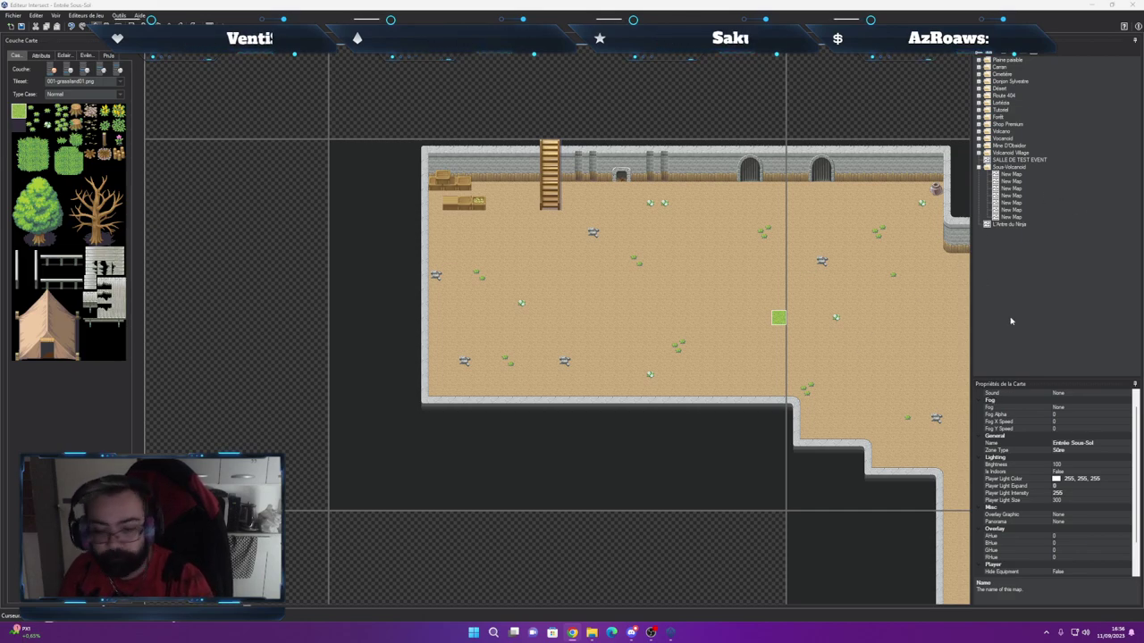
pyautogui.click(1007, 175)
pyautogui.doubleClick(1006, 177)
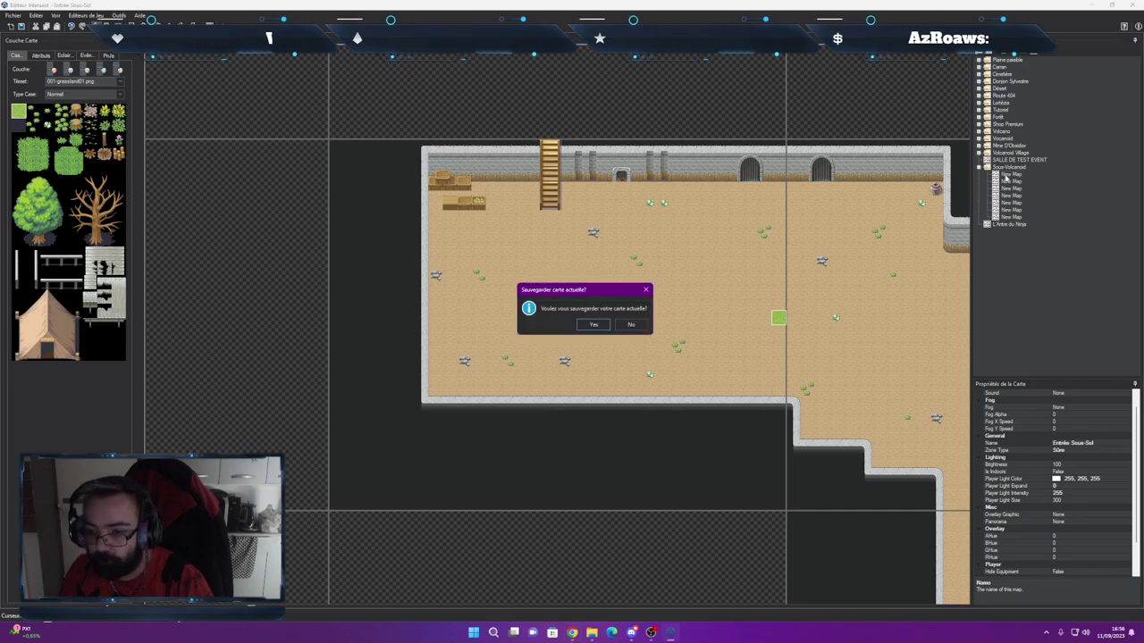
pyautogui.click(607, 323)
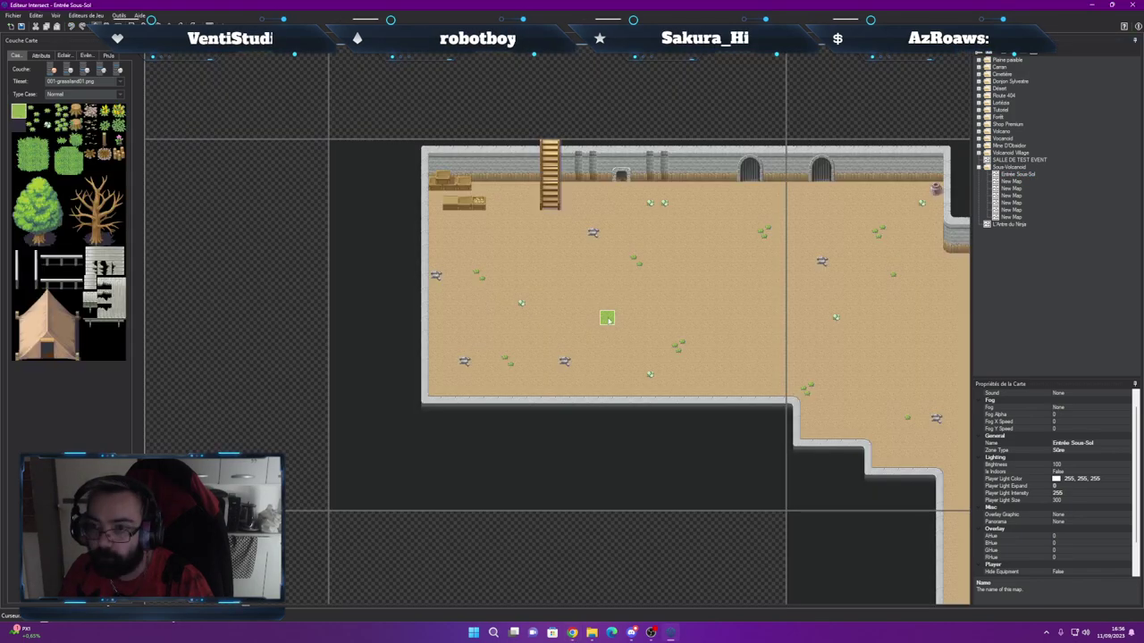
# View the second Sous-Volcanoid map, open the third one and set its zone type to Sûre
pyautogui.doubleClick(1011, 182)
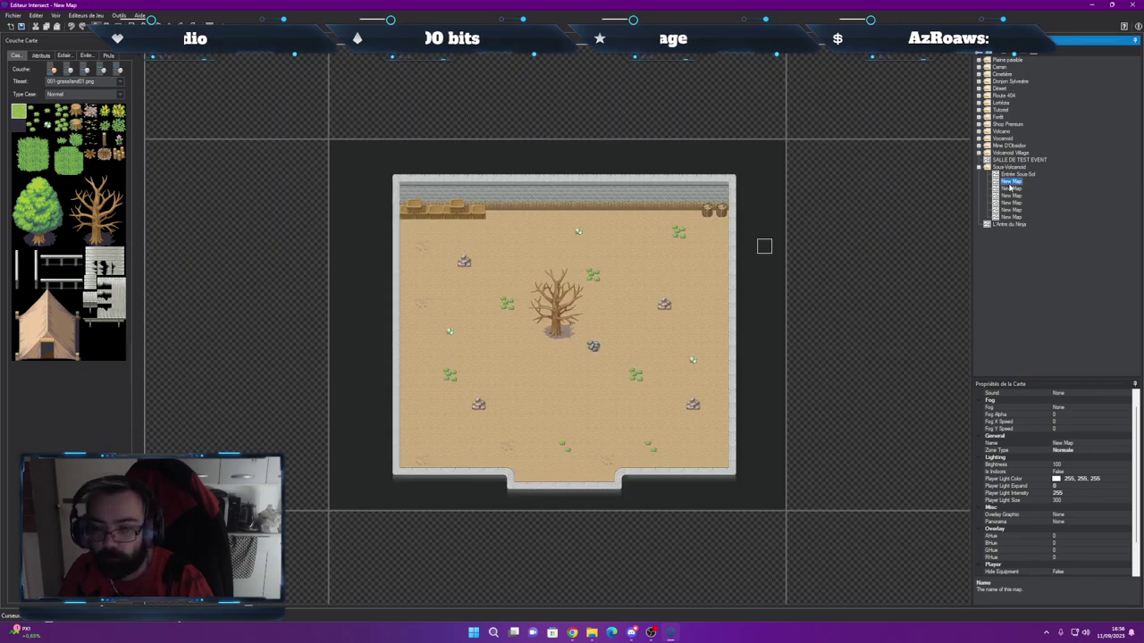
pyautogui.doubleClick(1009, 188)
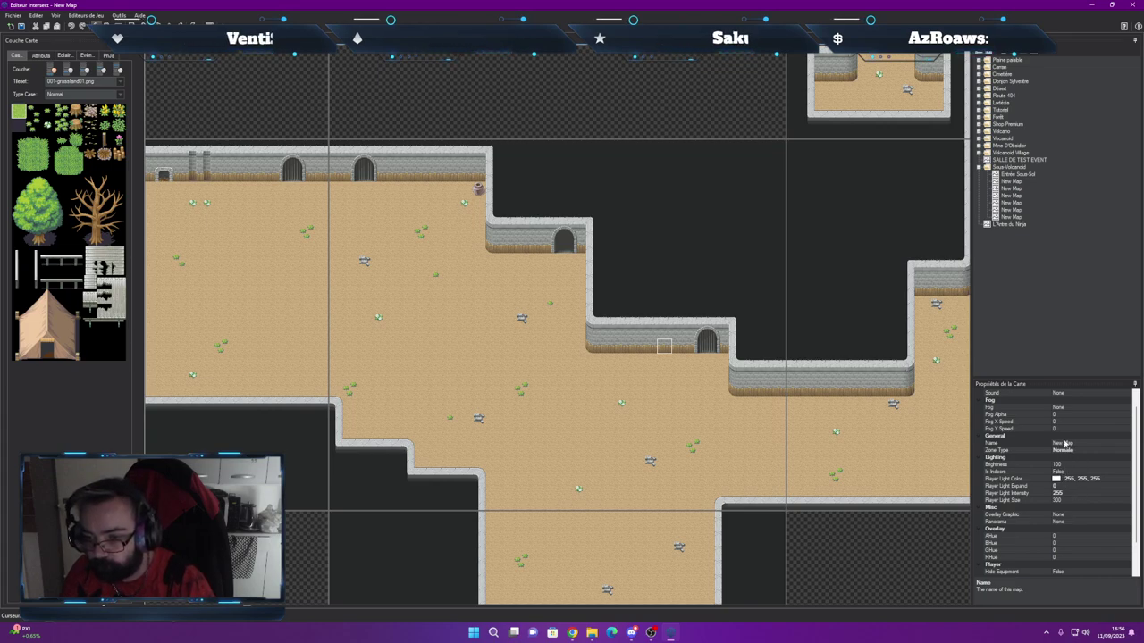
pyautogui.click(1065, 443)
pyautogui.click(1093, 450)
pyautogui.click(1127, 450)
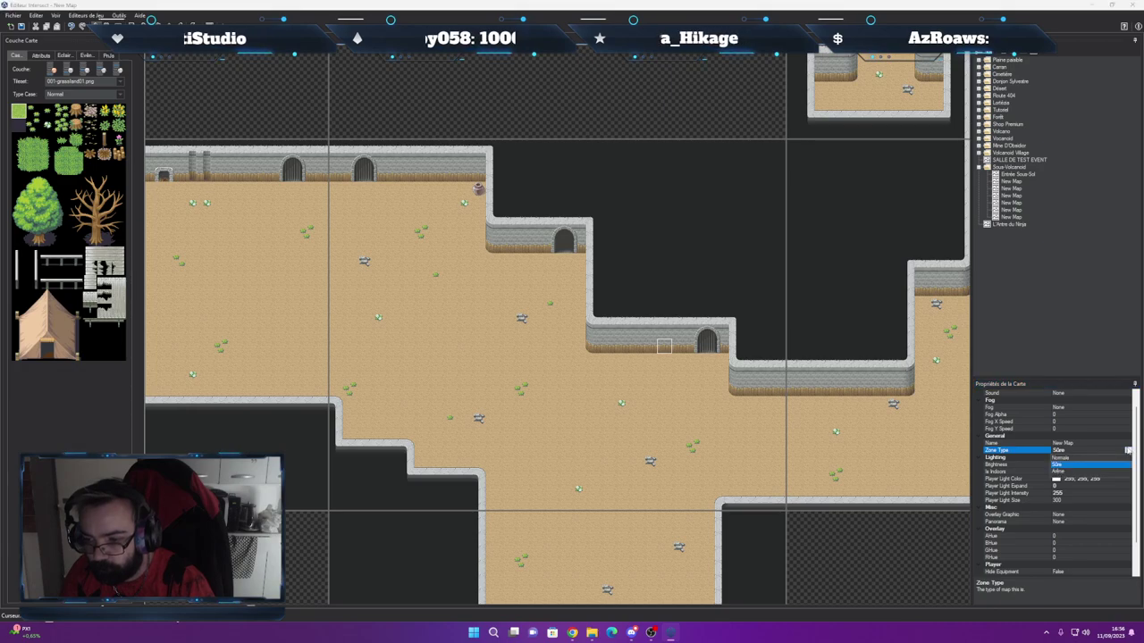
pyautogui.click(1061, 466)
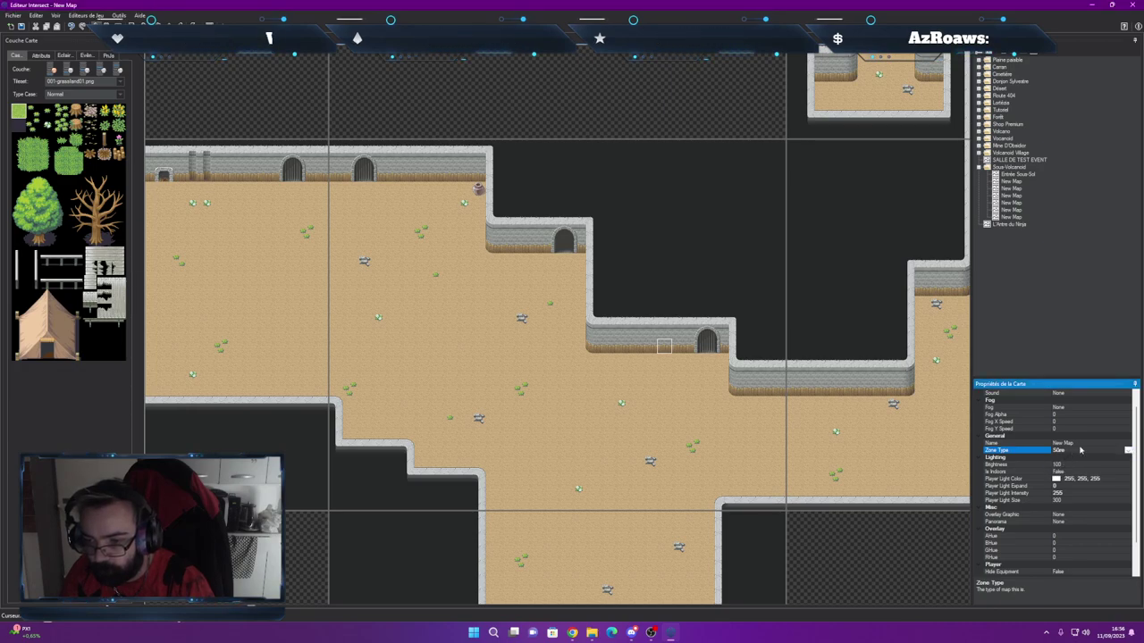
# Rename the third Sous-Volcanoid map as "Sous-Sol *" and save it while switching to the adjoining map to the south
pyautogui.click(983, 444)
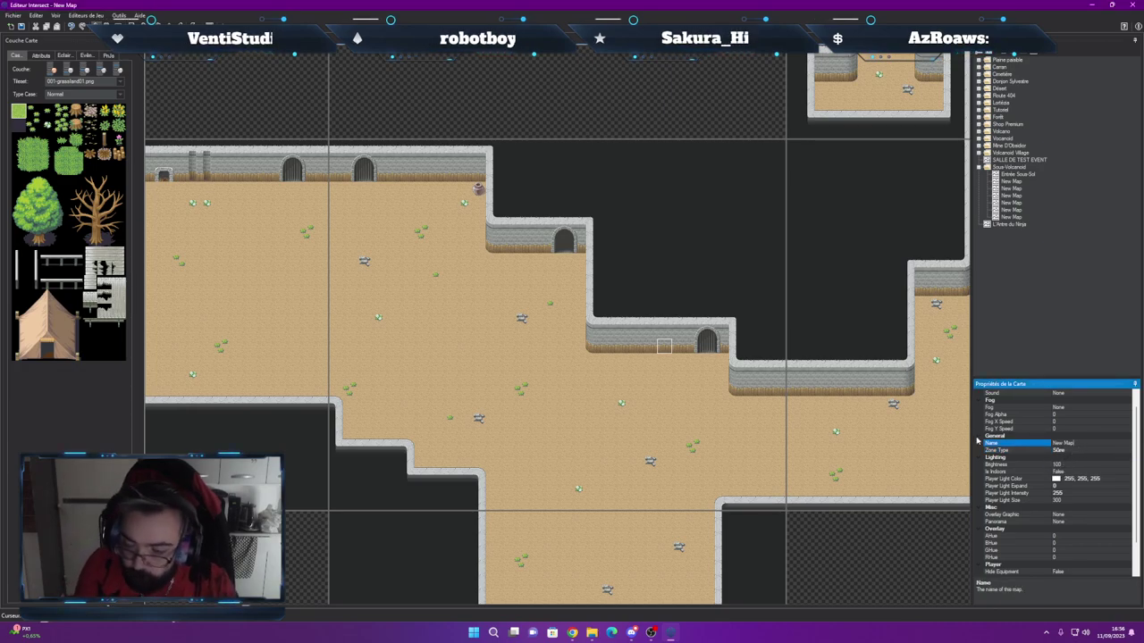
pyautogui.press('BackSpace')
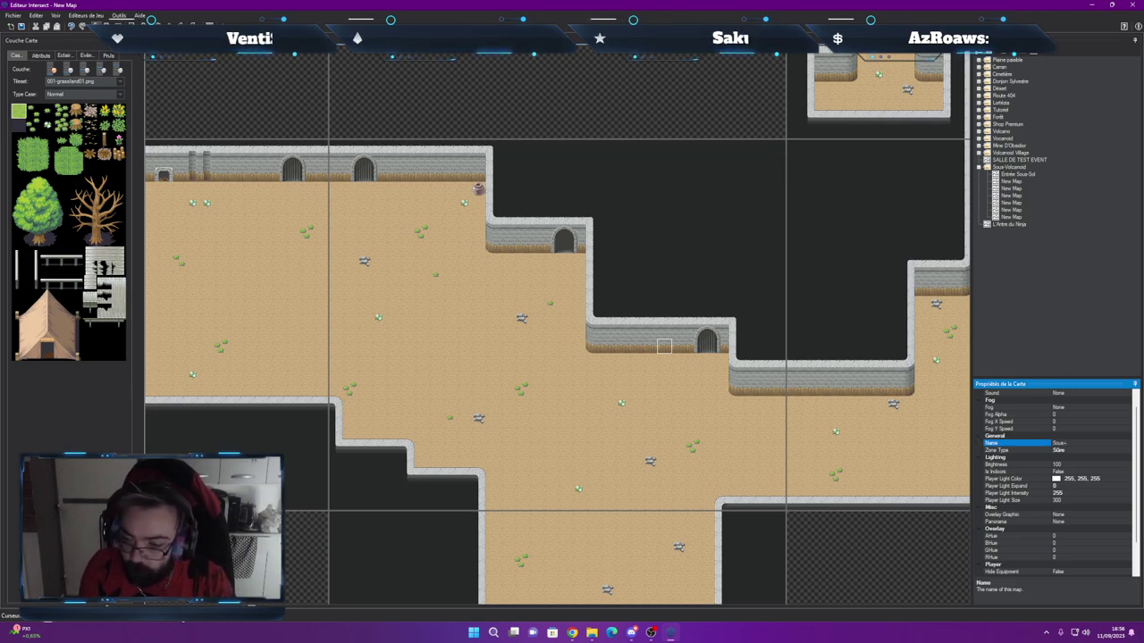
pyautogui.write('Sous-S')
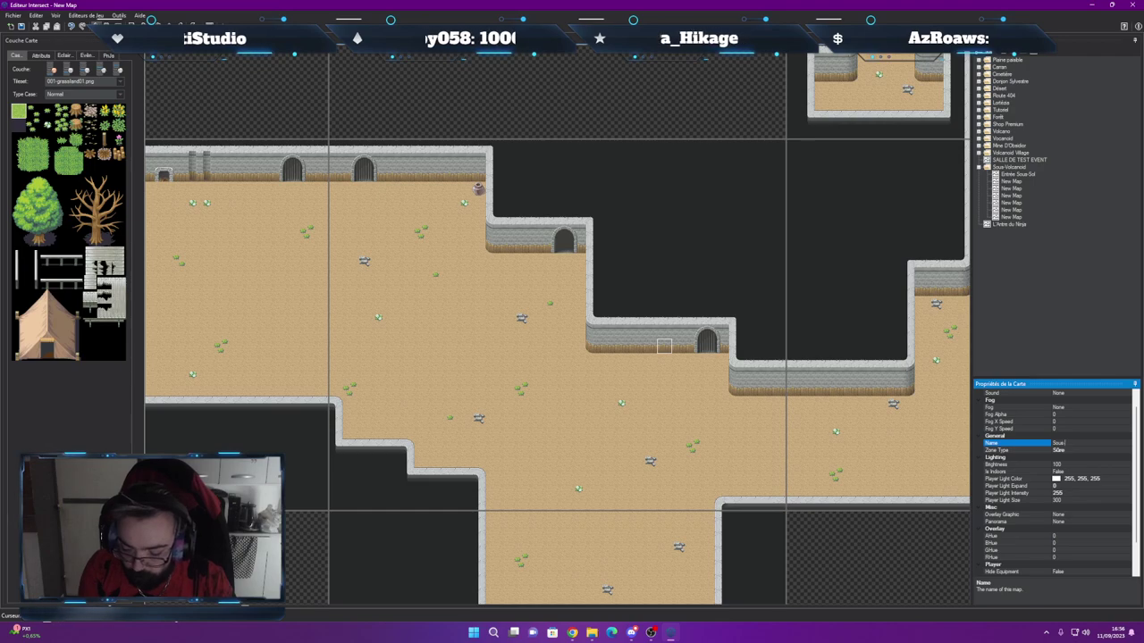
pyautogui.write('ol')
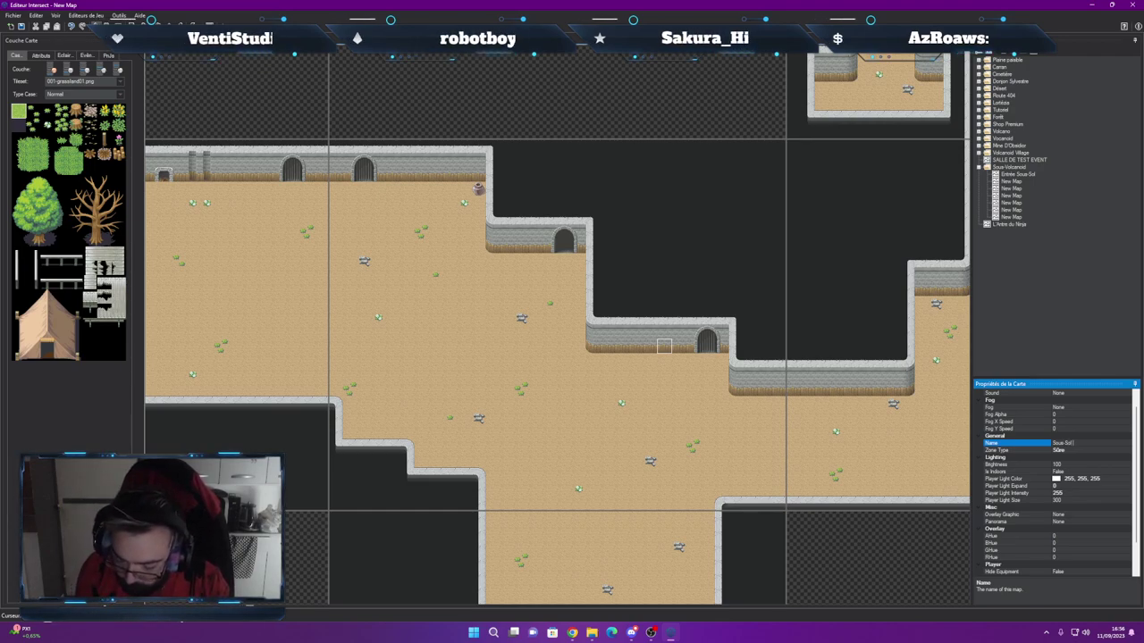
pyautogui.press('Return')
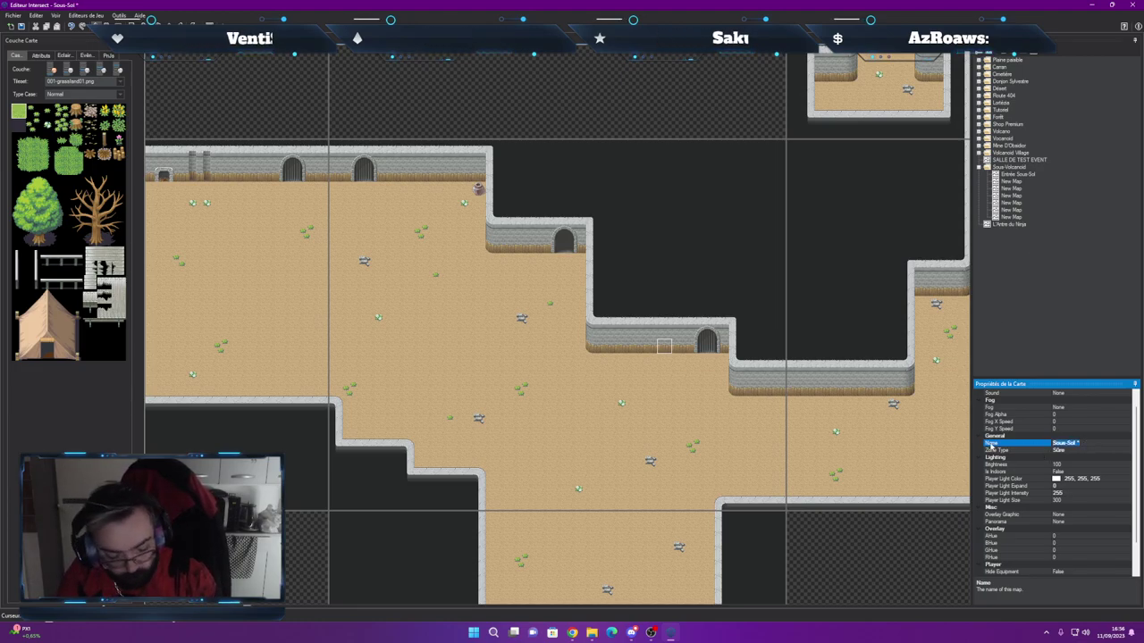
pyautogui.doubleClick(615, 576)
pyautogui.click(593, 327)
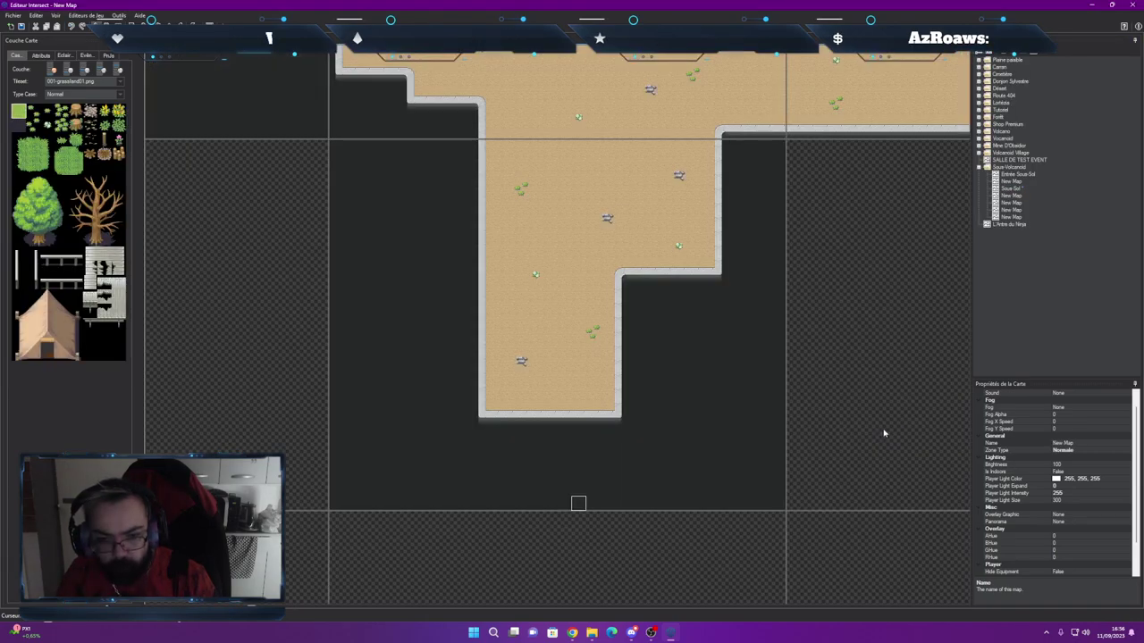
# Set the zone type of the map south of Sous-Sol * to Sûre
pyautogui.click(1081, 451)
pyautogui.click(1128, 451)
pyautogui.click(1075, 465)
# Rename this southern corridor map as "Sous-Sol **" and save it while switching to the next unnamed Sous-Volcanoid map
pyautogui.click(1070, 441)
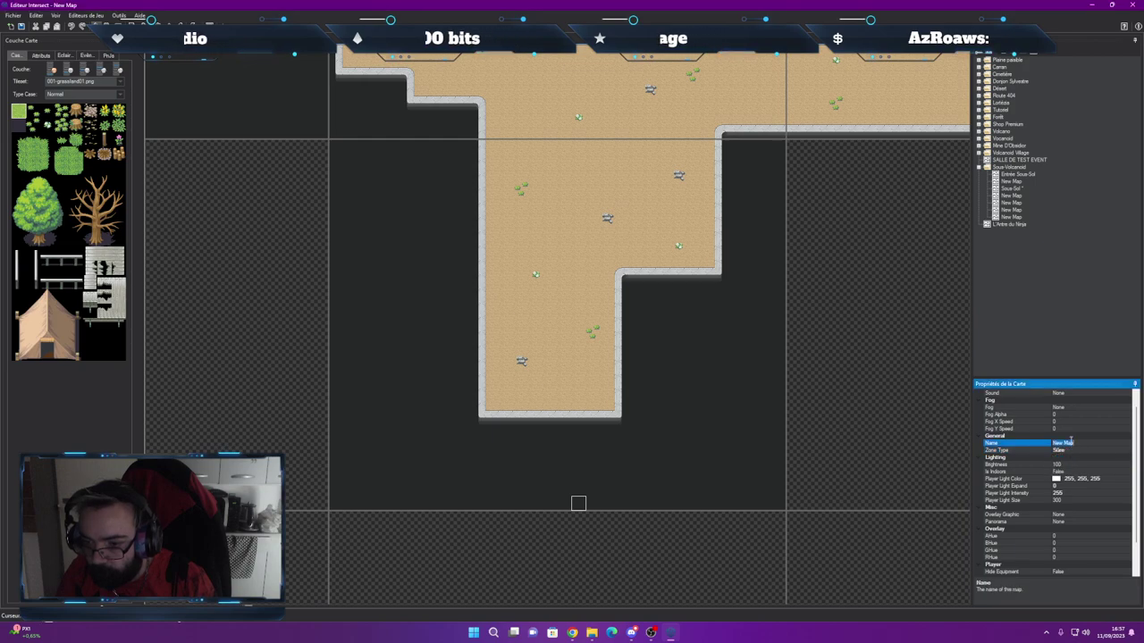
pyautogui.write('Sous-Sol 2')
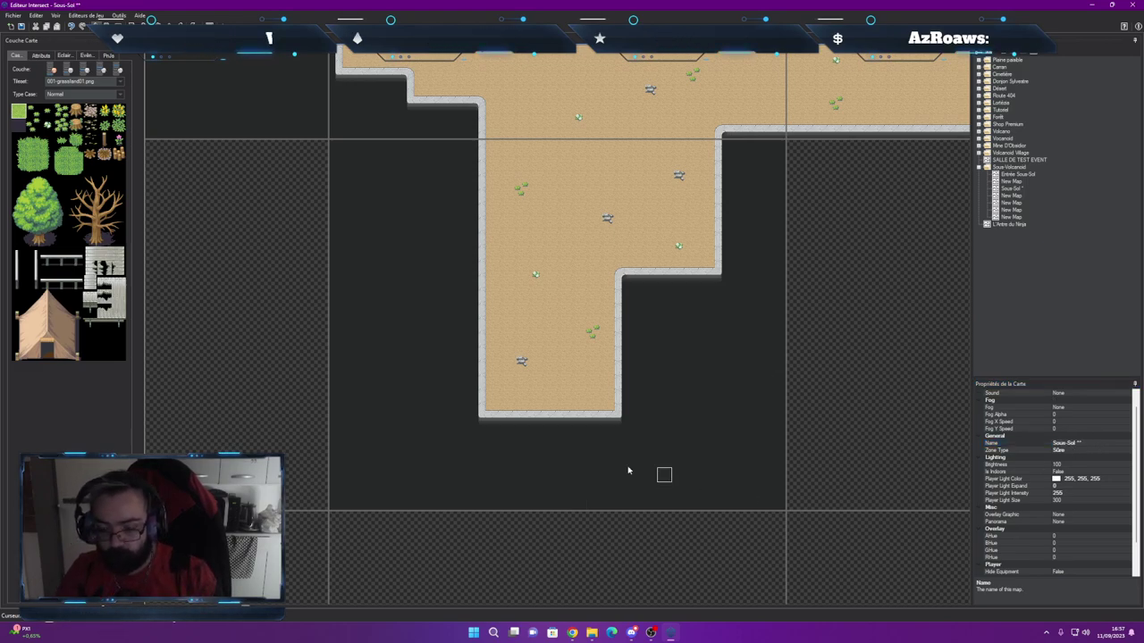
pyautogui.hotkey('ctrl', 's')
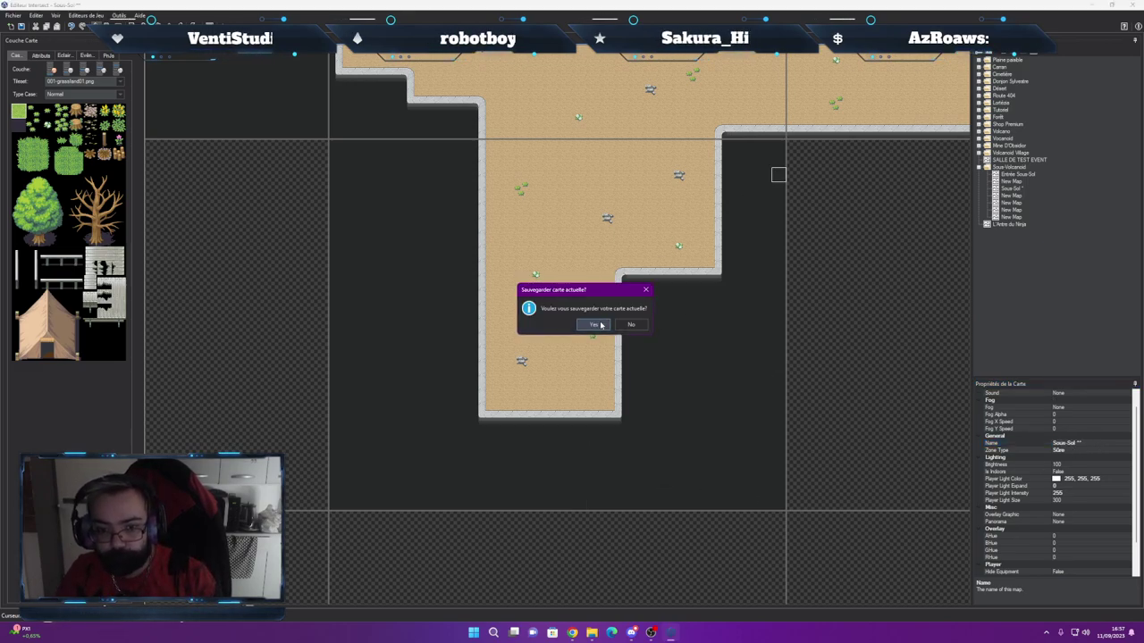
pyautogui.click(601, 325)
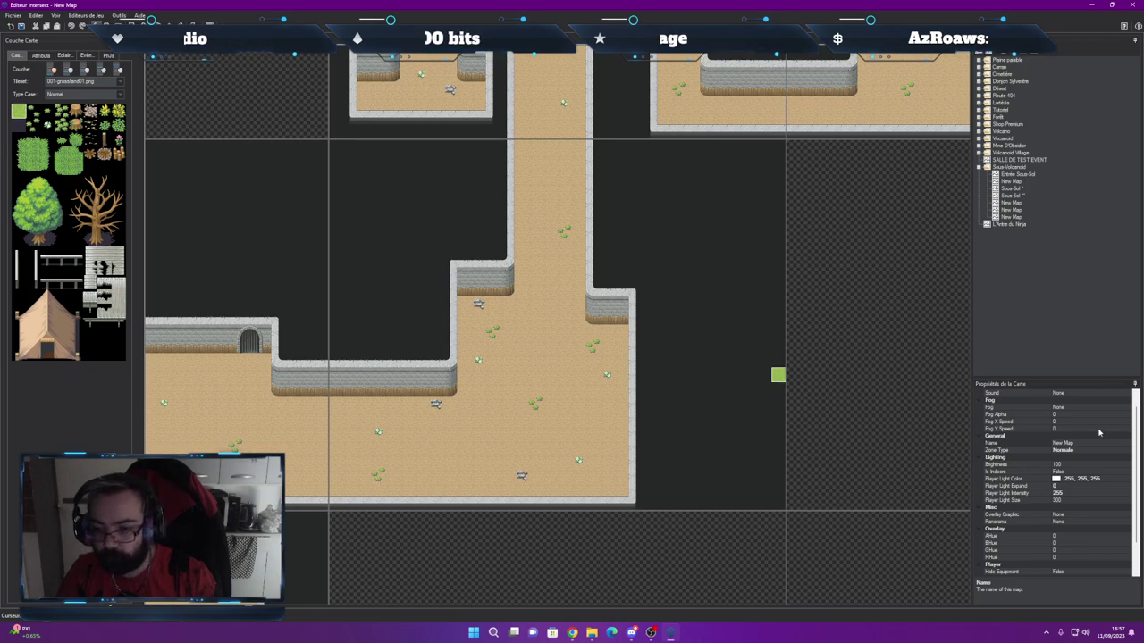
pyautogui.click(1073, 472)
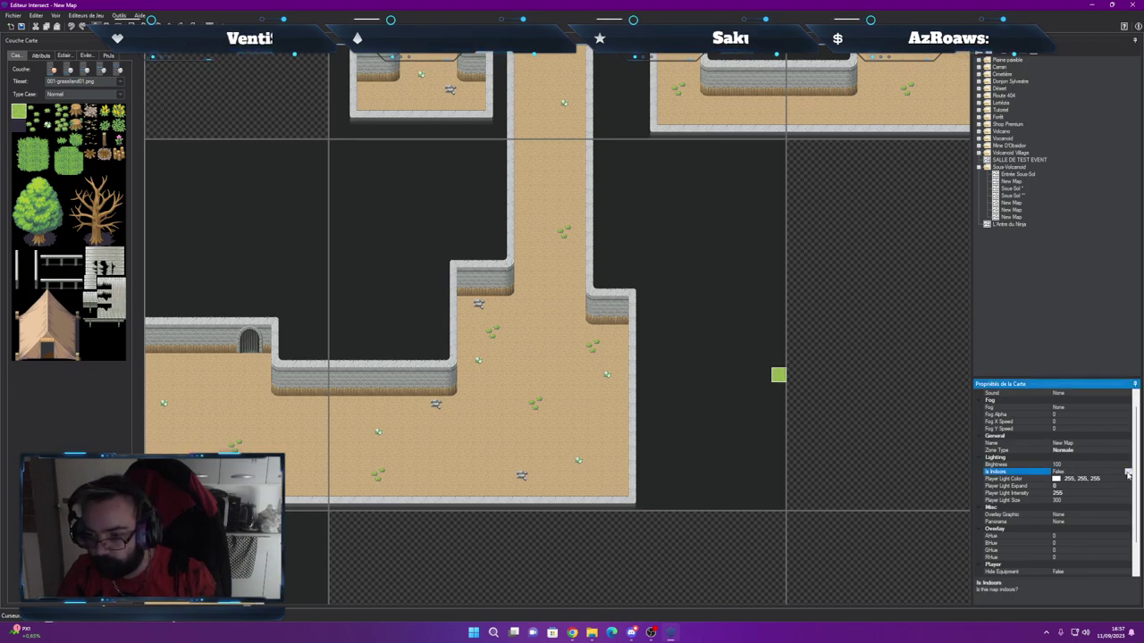
pyautogui.click(1128, 473)
pyautogui.click(1066, 493)
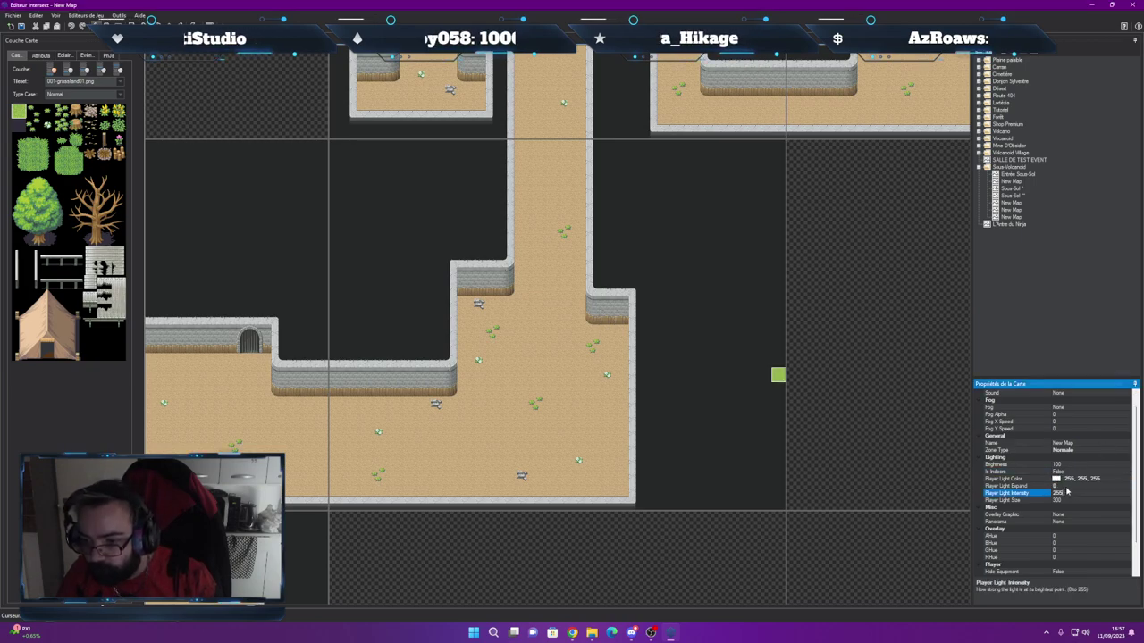
pyautogui.click(1071, 472)
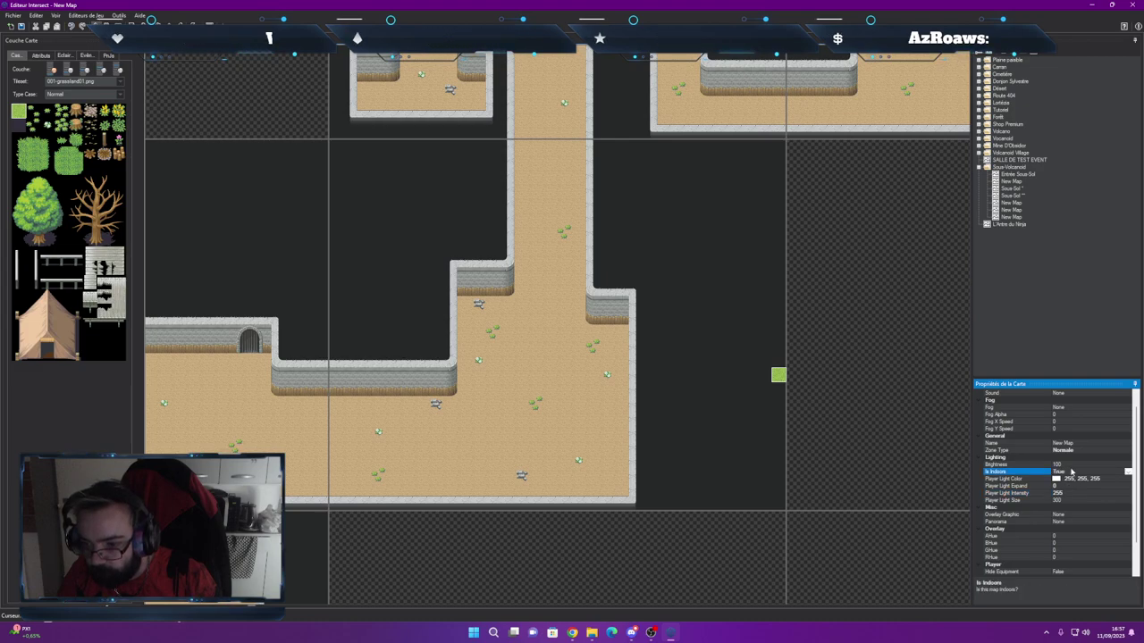
pyautogui.doubleClick(1074, 472)
# Rename the fourth unnamed-corridor map, just opened after Sous-Sol **, as "Sous-Sol ***"
pyautogui.click(1072, 446)
pyautogui.press('super')
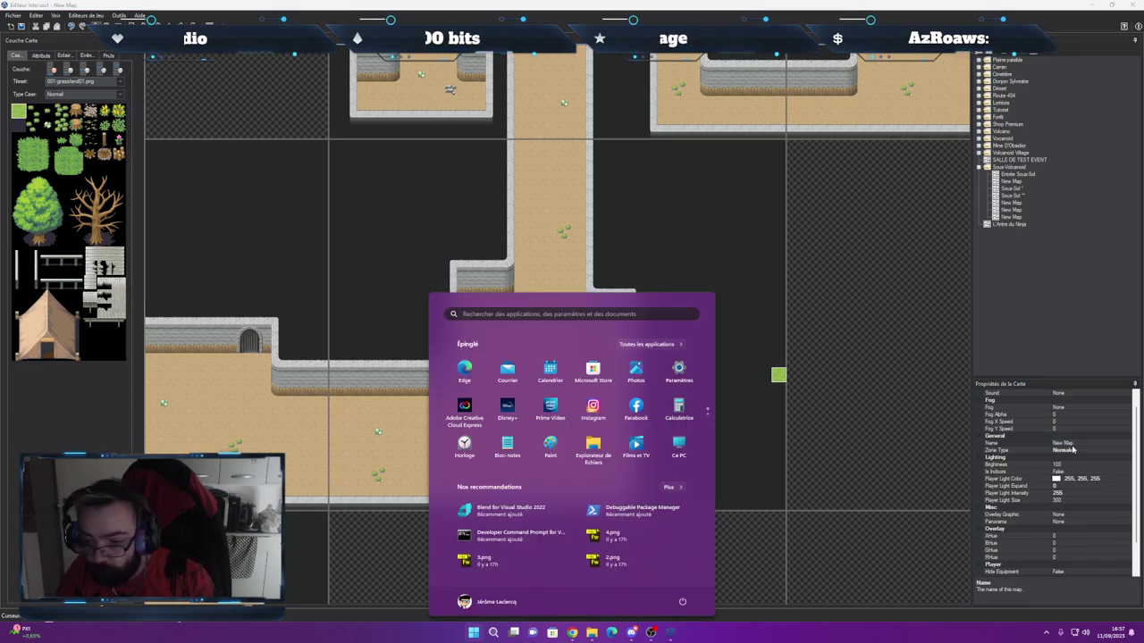
pyautogui.click(1072, 446)
pyautogui.write('Sous-Sol 1')
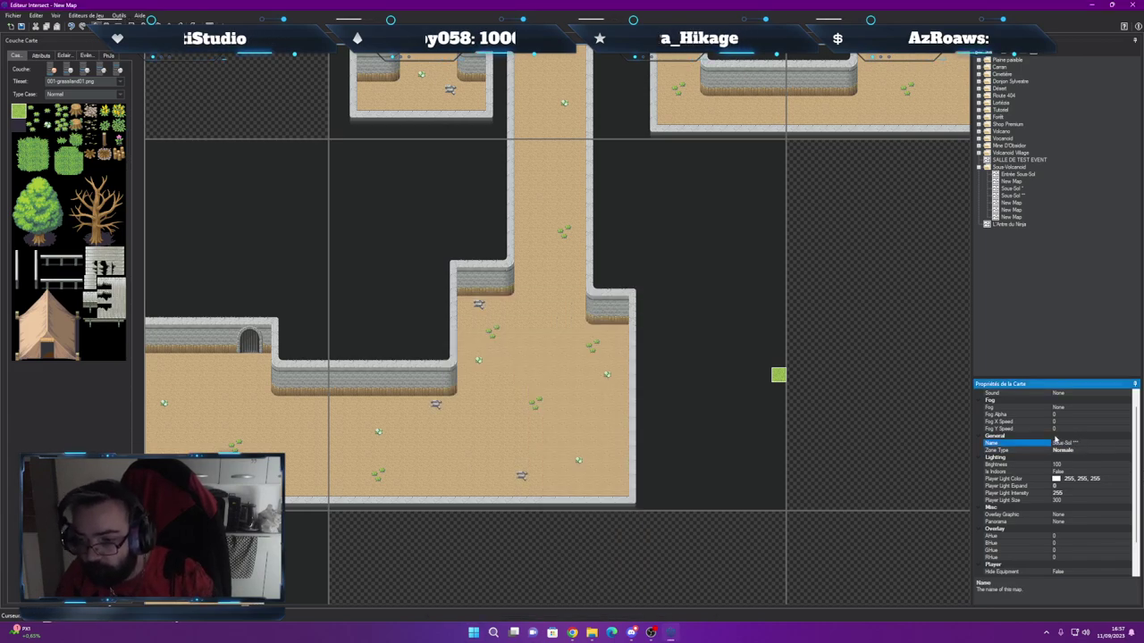
# Set the zone type of Sous-Sol *** to Sûre and save it while switching to the adjoining map to the north
pyautogui.click(1062, 450)
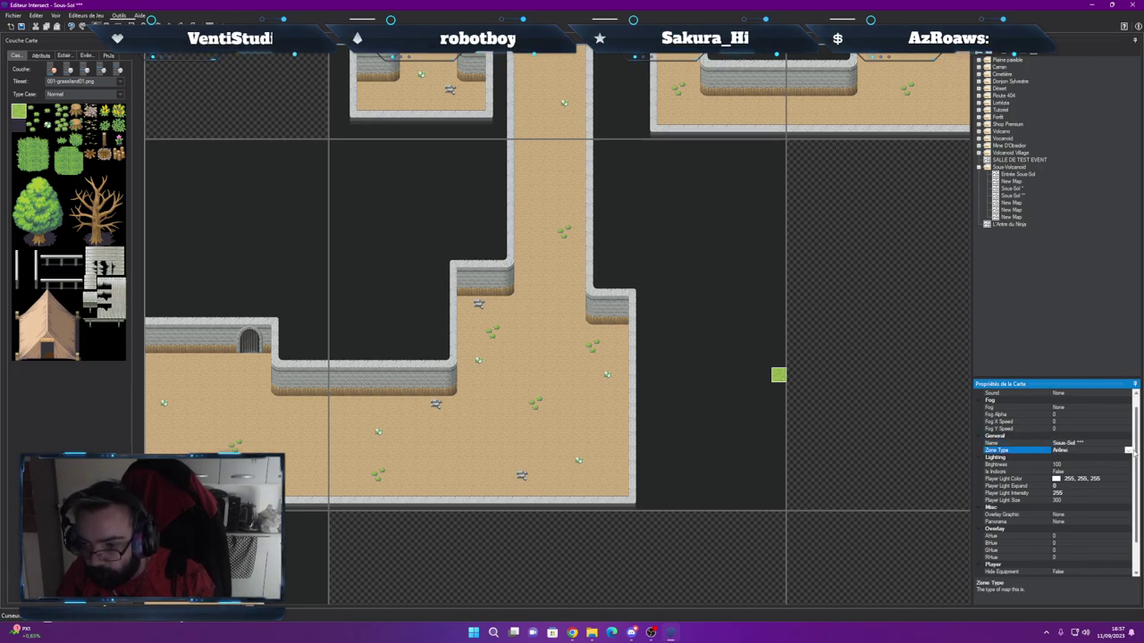
pyautogui.click(1128, 450)
pyautogui.click(1077, 471)
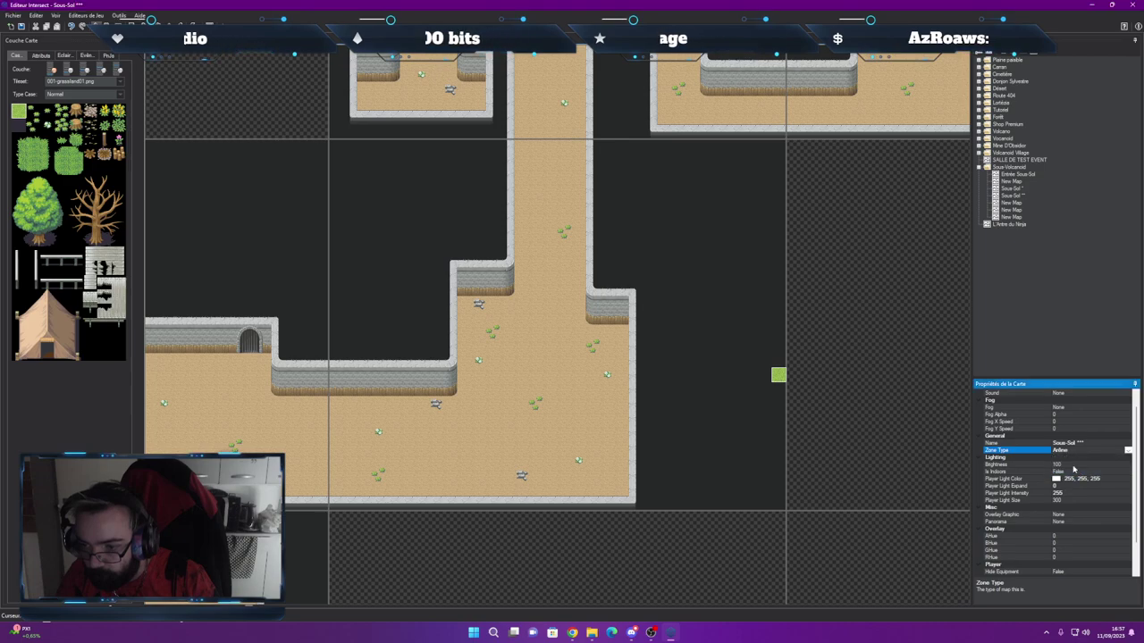
pyautogui.click(1033, 472)
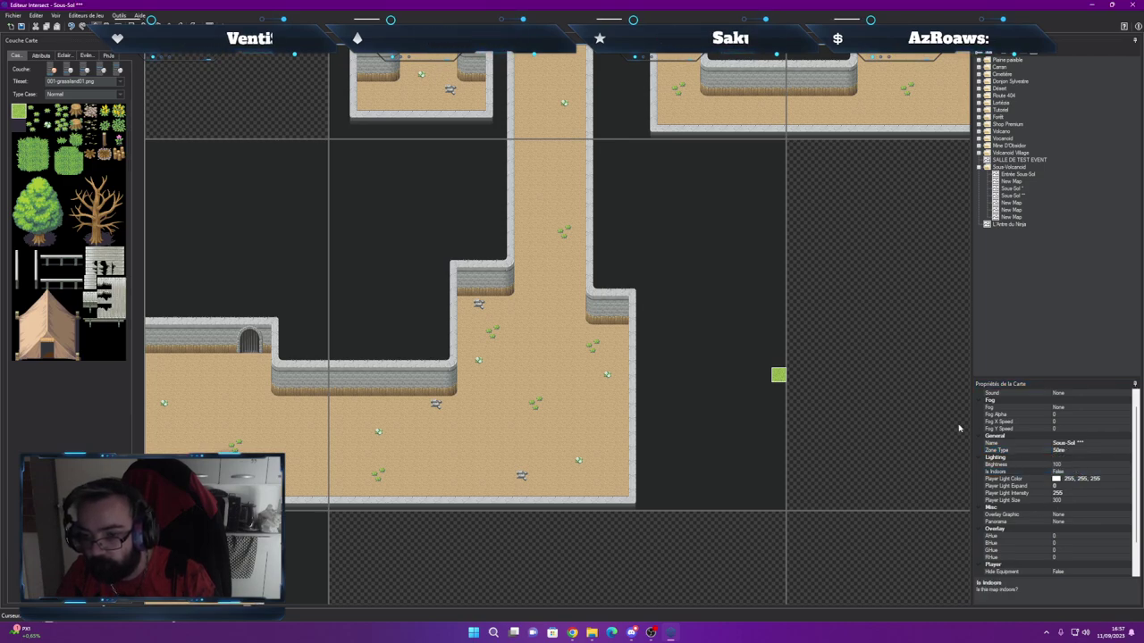
pyautogui.doubleClick(541, 63)
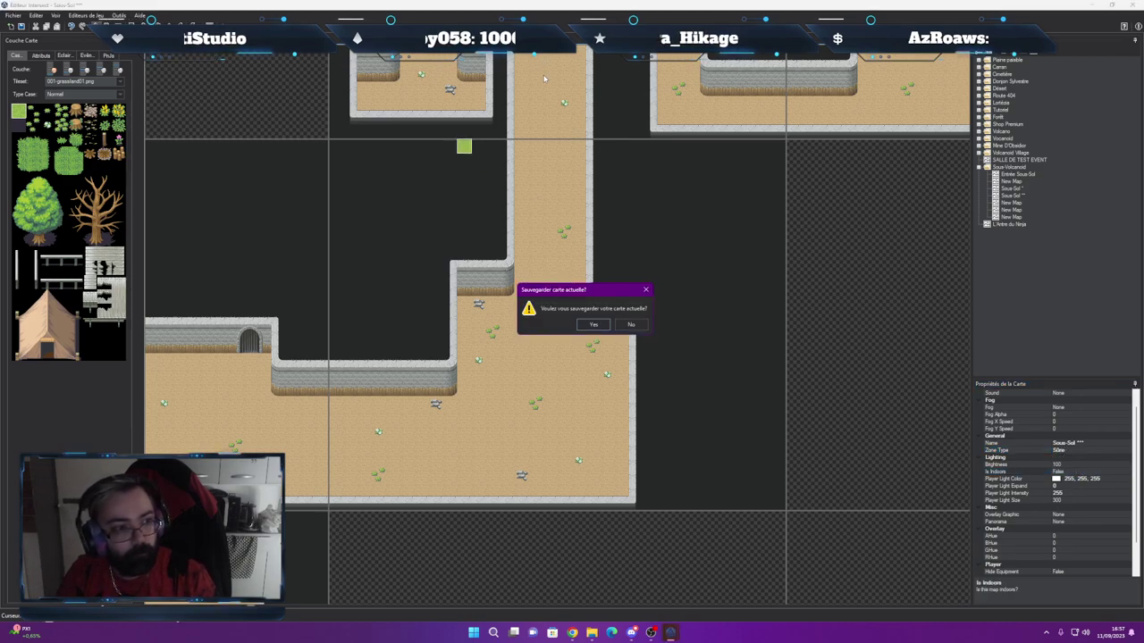
pyautogui.click(594, 325)
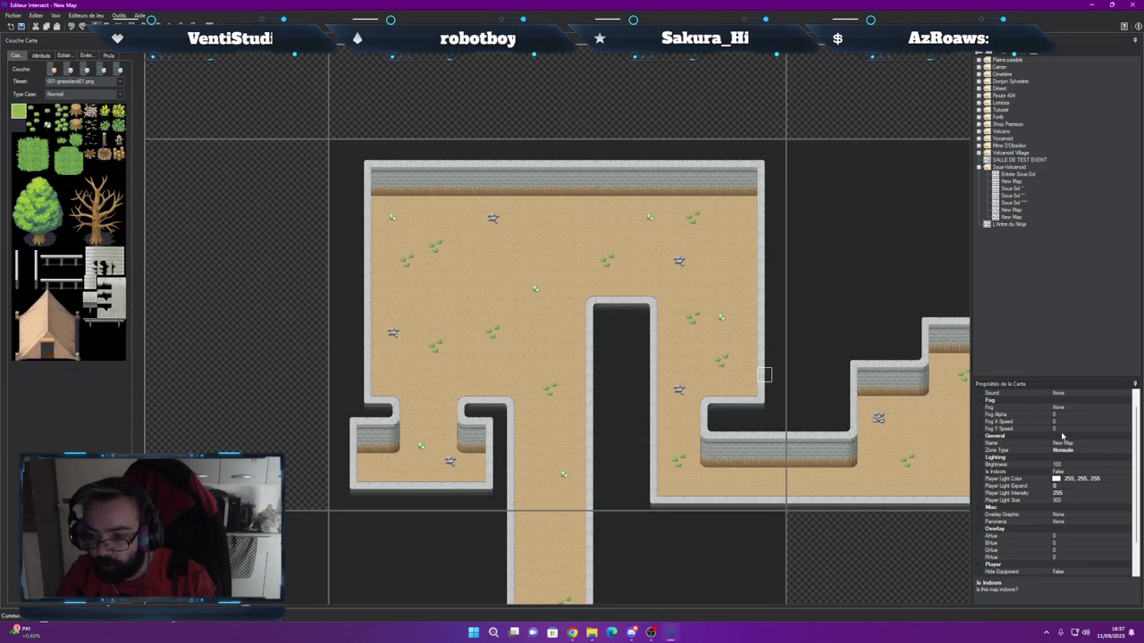
# Rename the map north of Sous-Sol *** as "Sous-Sol ****"
pyautogui.click(1075, 444)
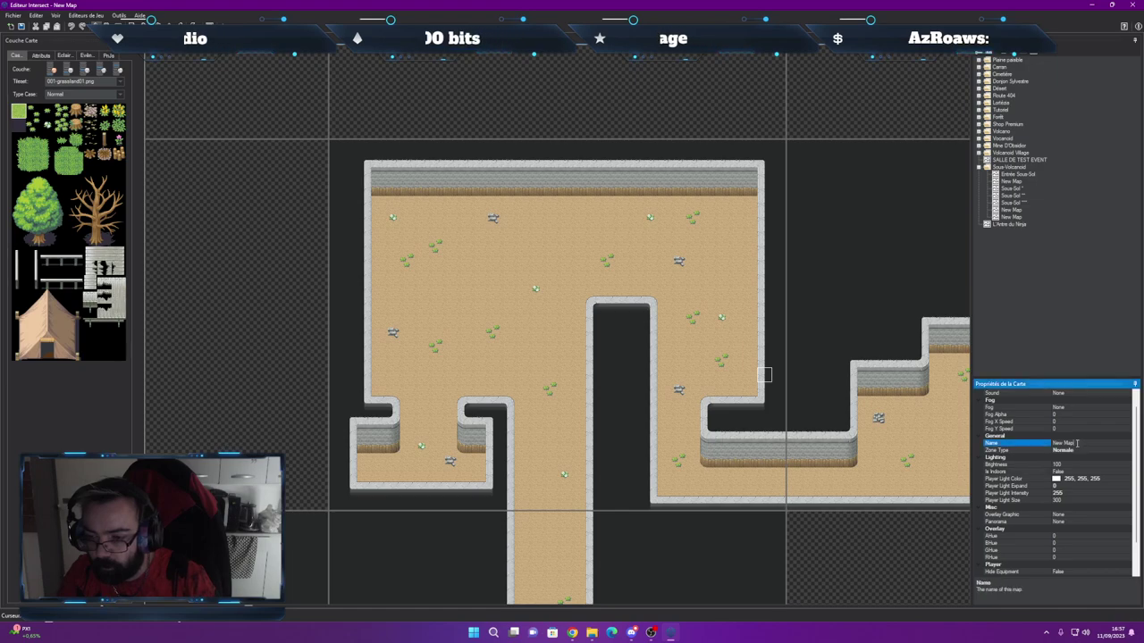
pyautogui.write("Sous-Sol '")
pyautogui.write("'''")
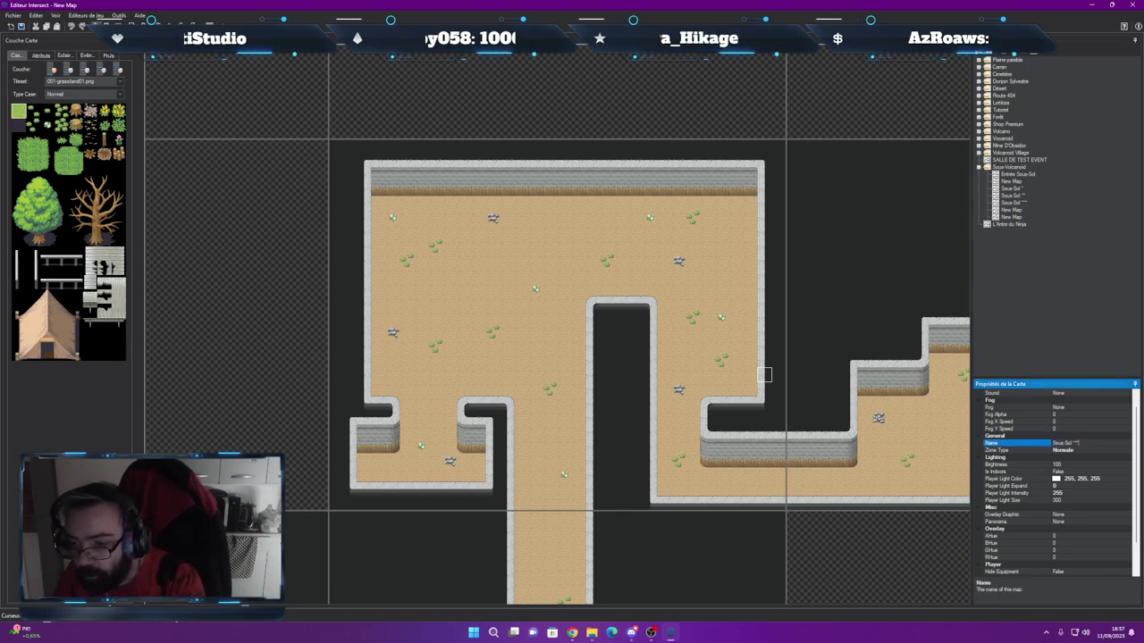
# Set the zone type of Sous-Sol **** to Sûre and save it while switching to the adjoining map to the east
pyautogui.click(1128, 452)
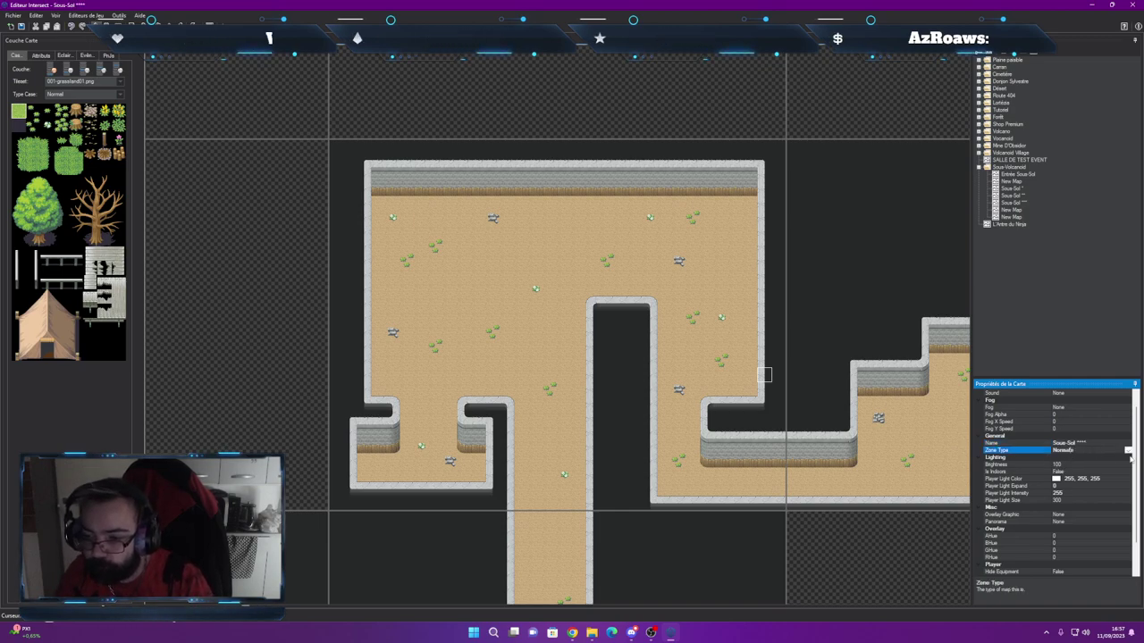
pyautogui.click(1129, 453)
pyautogui.click(1064, 465)
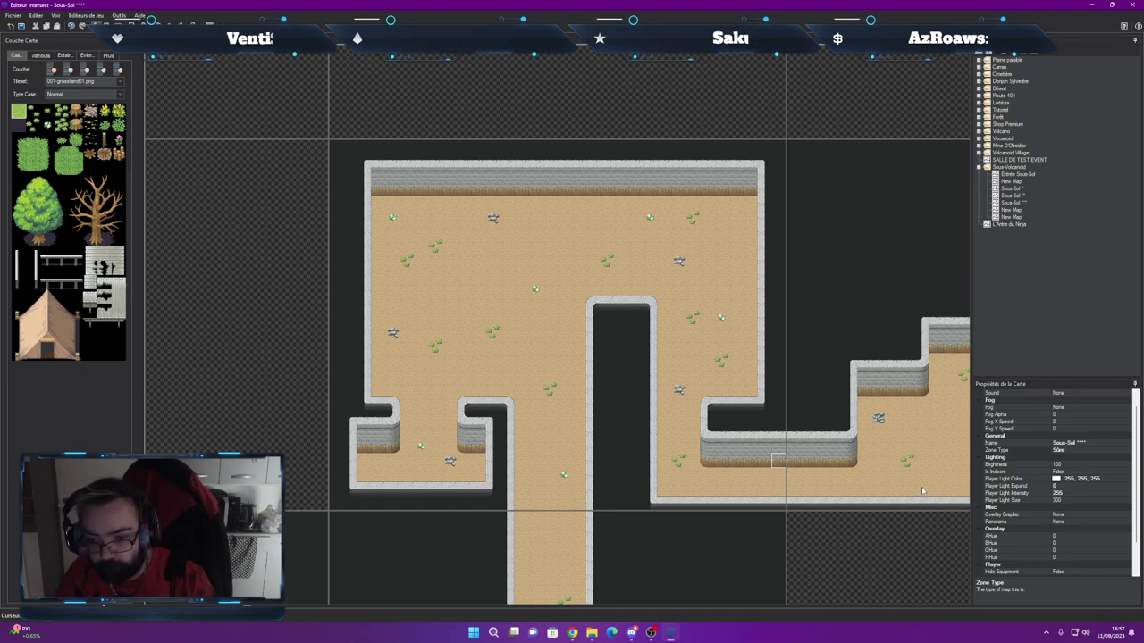
pyautogui.hotkey('ctrl', 's')
pyautogui.click(581, 326)
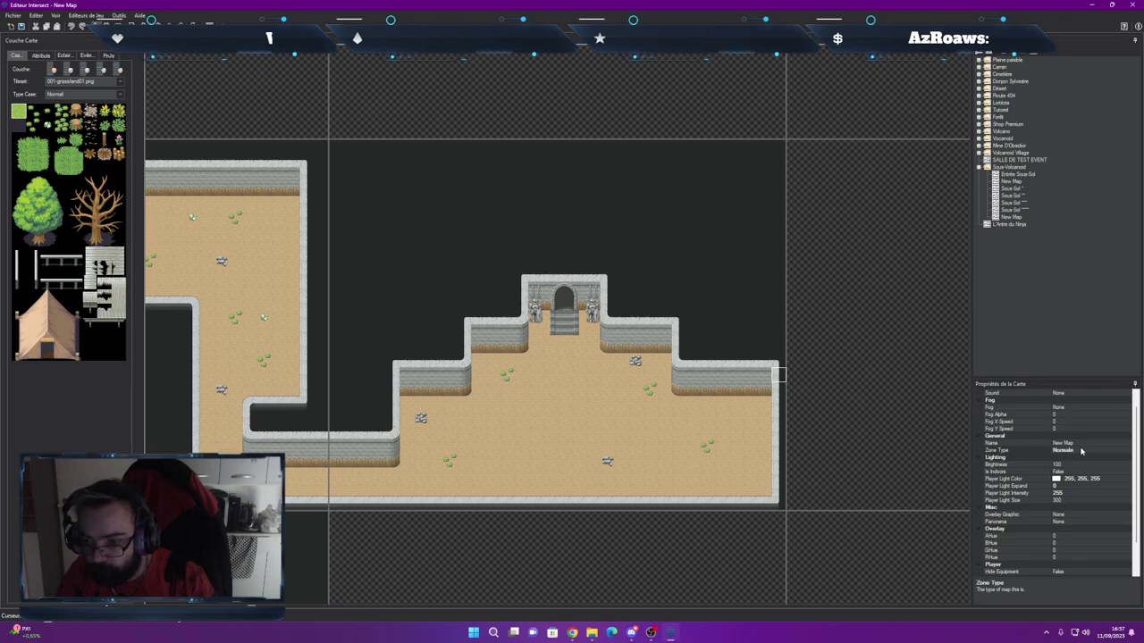
# Set the zone type of the map with the statue-flanked stairway to Sûre
pyautogui.click(1078, 450)
pyautogui.click(1128, 451)
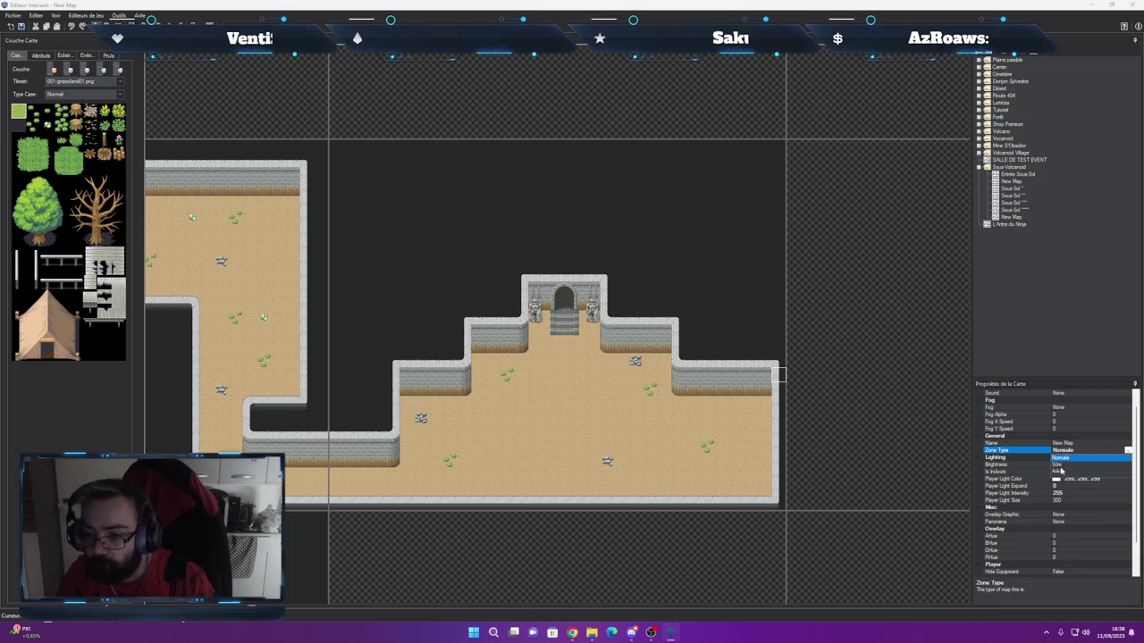
pyautogui.click(1063, 471)
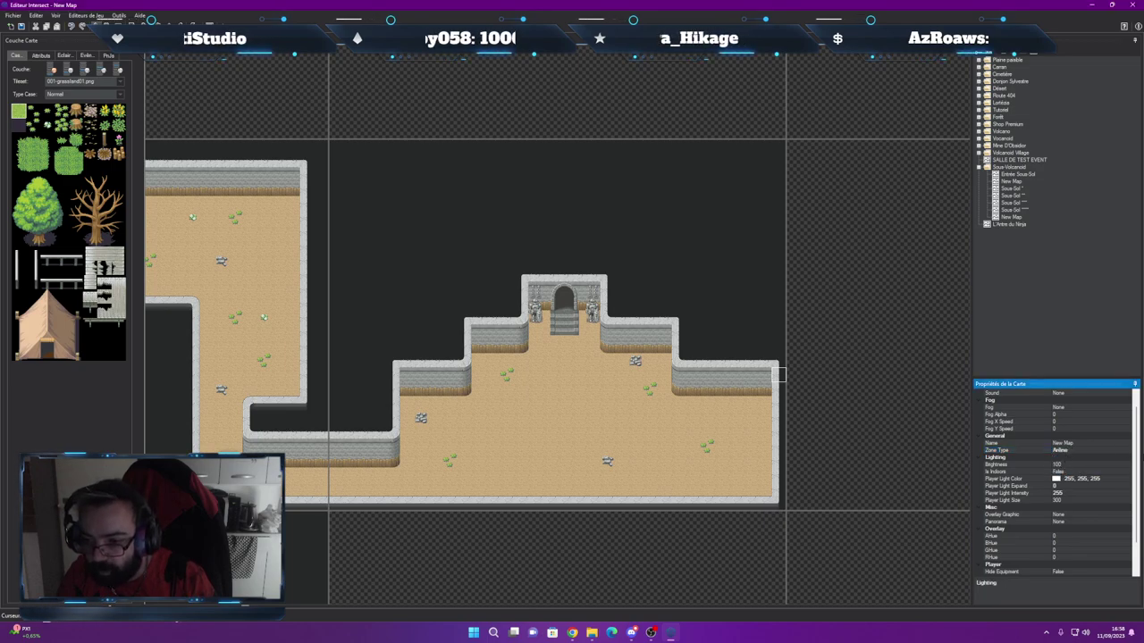
pyautogui.click(1127, 450)
pyautogui.click(1064, 464)
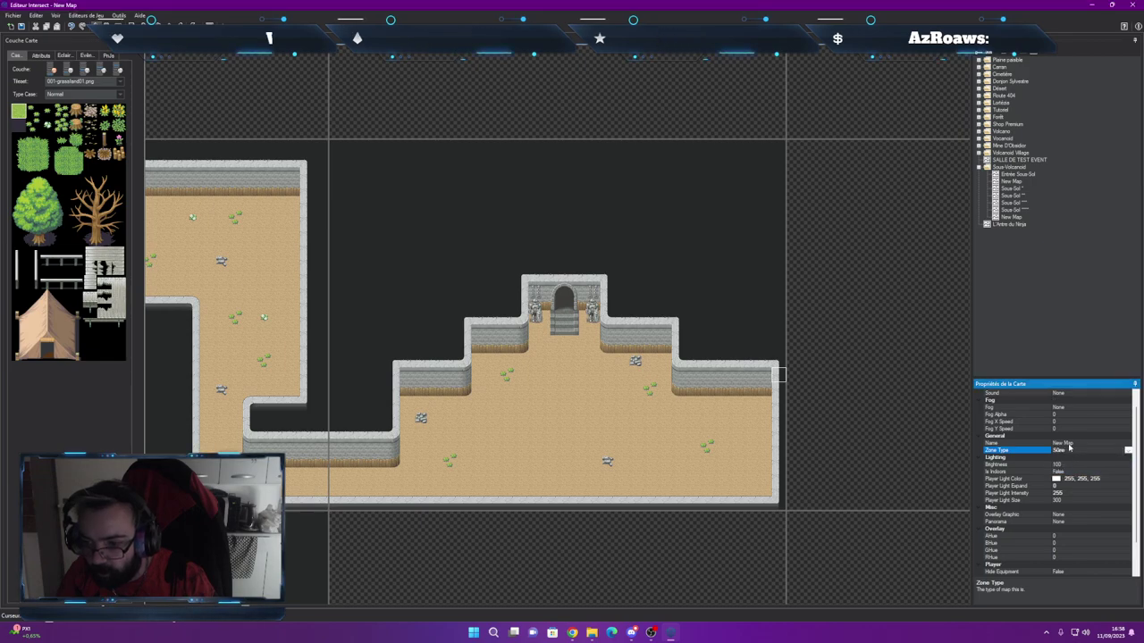
# Rename the stairway map as "Entrée de l'Antre" and save it while switching back to the adjoining map to the west
pyautogui.click(1078, 444)
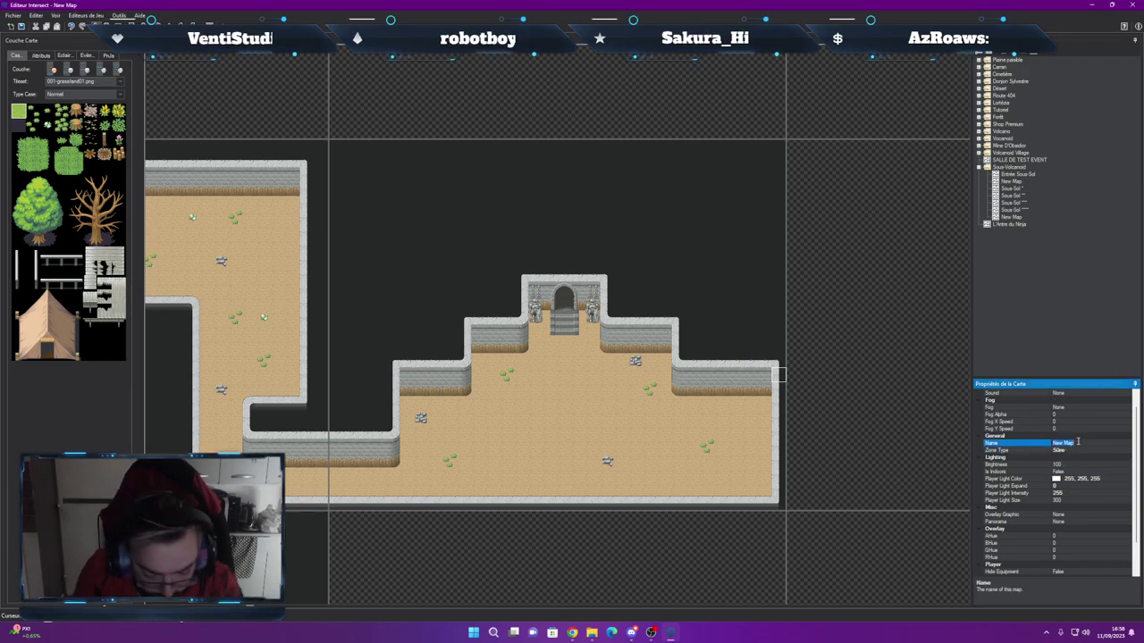
pyautogui.write("Entrée de l'A")
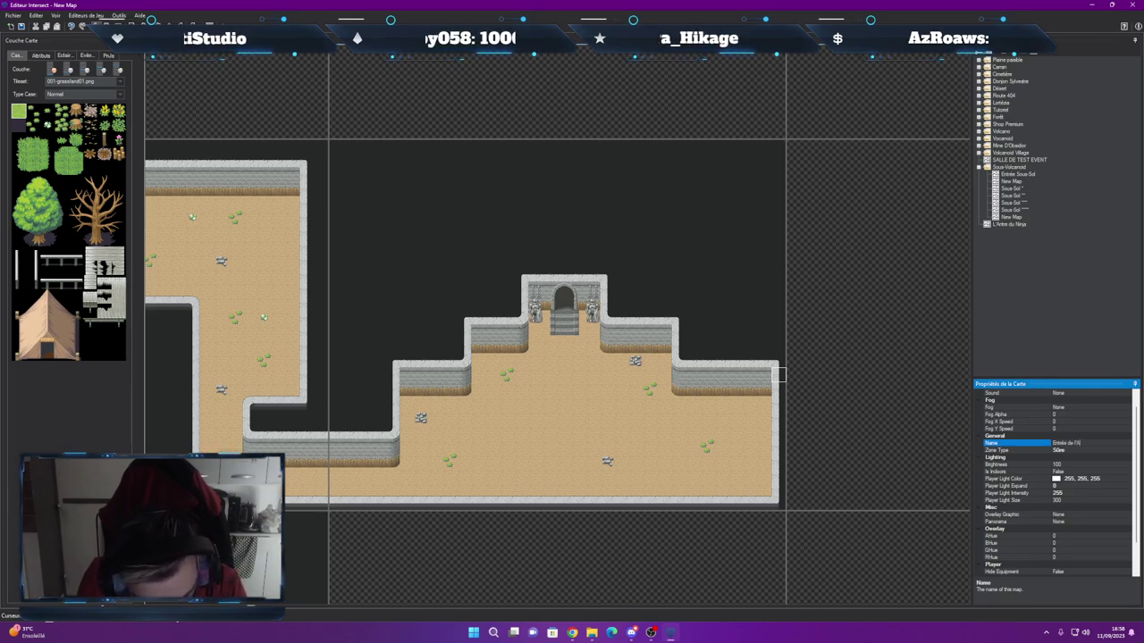
pyautogui.write('tre')
pyautogui.click(963, 261)
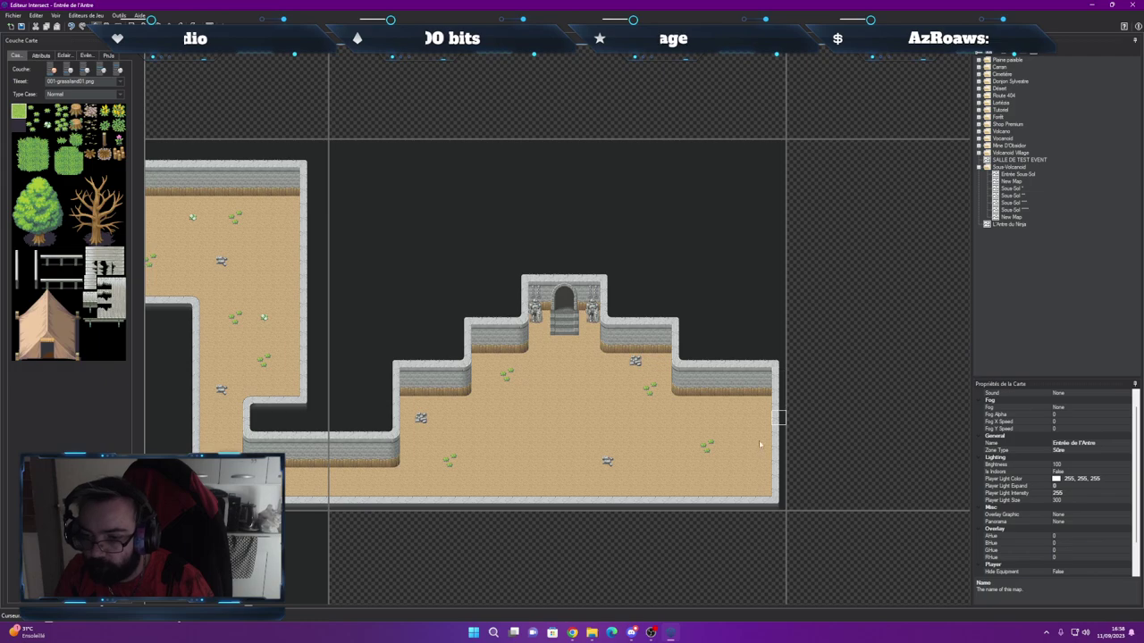
pyautogui.hotkey('ctrl', 's')
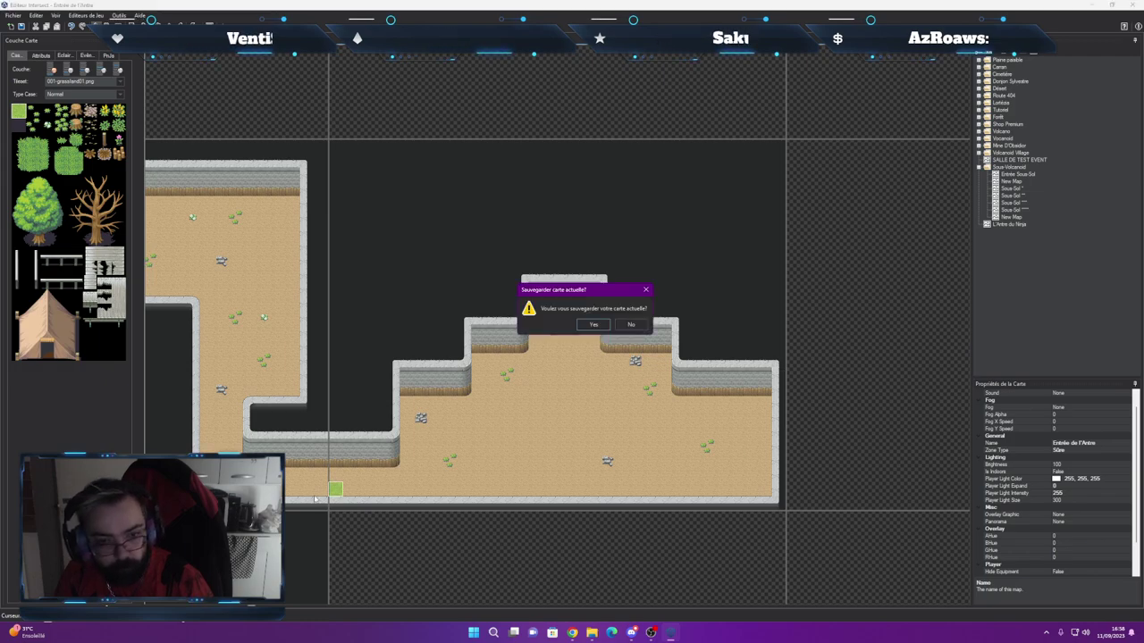
pyautogui.click(594, 325)
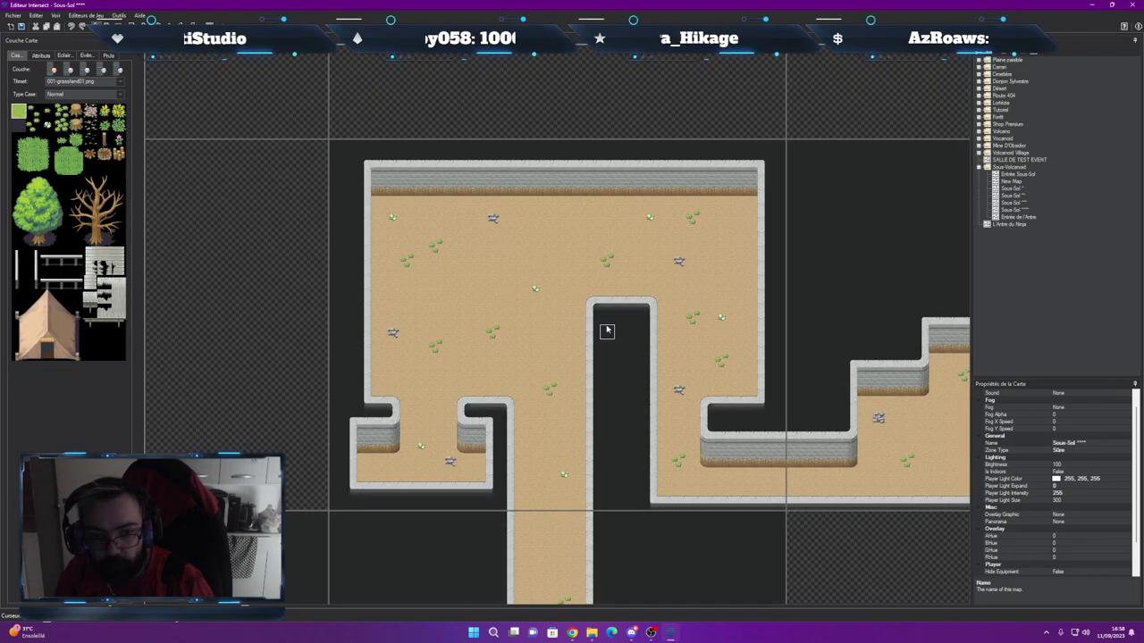
# Open the remaining unnamed Sous-Volcanoid map, the room with the dead tree, and rename it as "Pièce Perdu"
pyautogui.doubleClick(1018, 175)
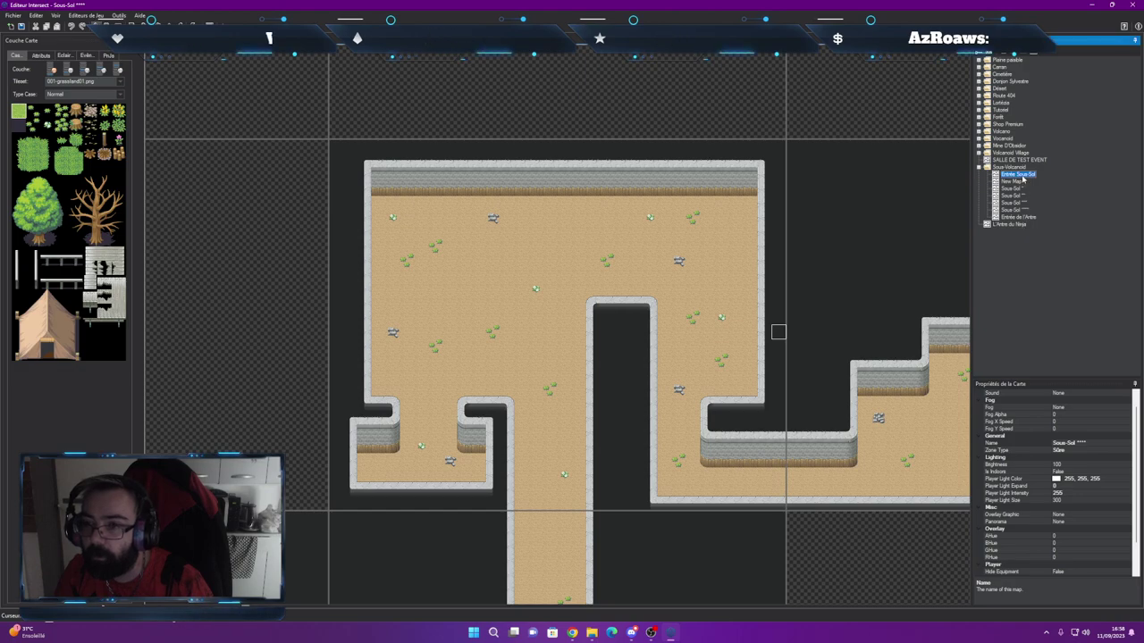
pyautogui.doubleClick(1012, 181)
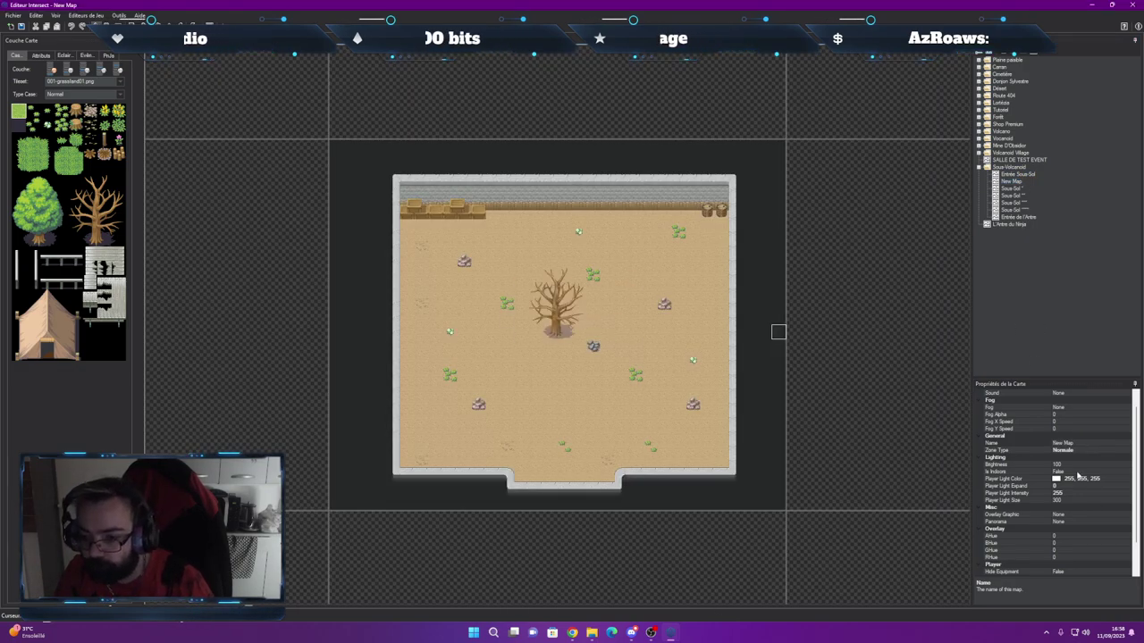
pyautogui.click(1075, 443)
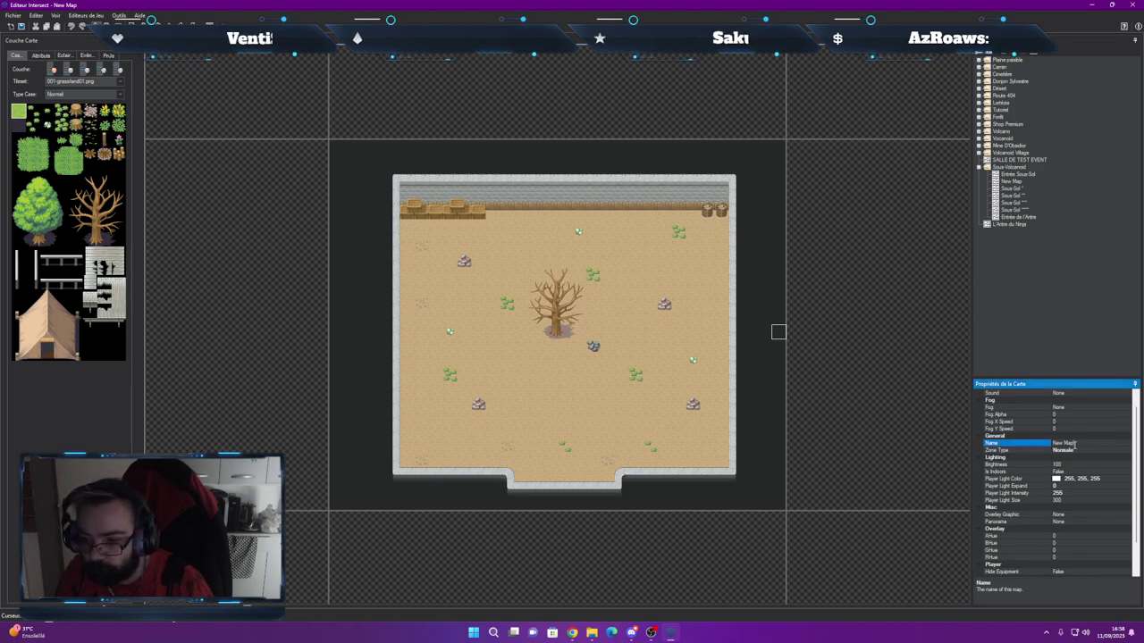
pyautogui.write('Fdow')
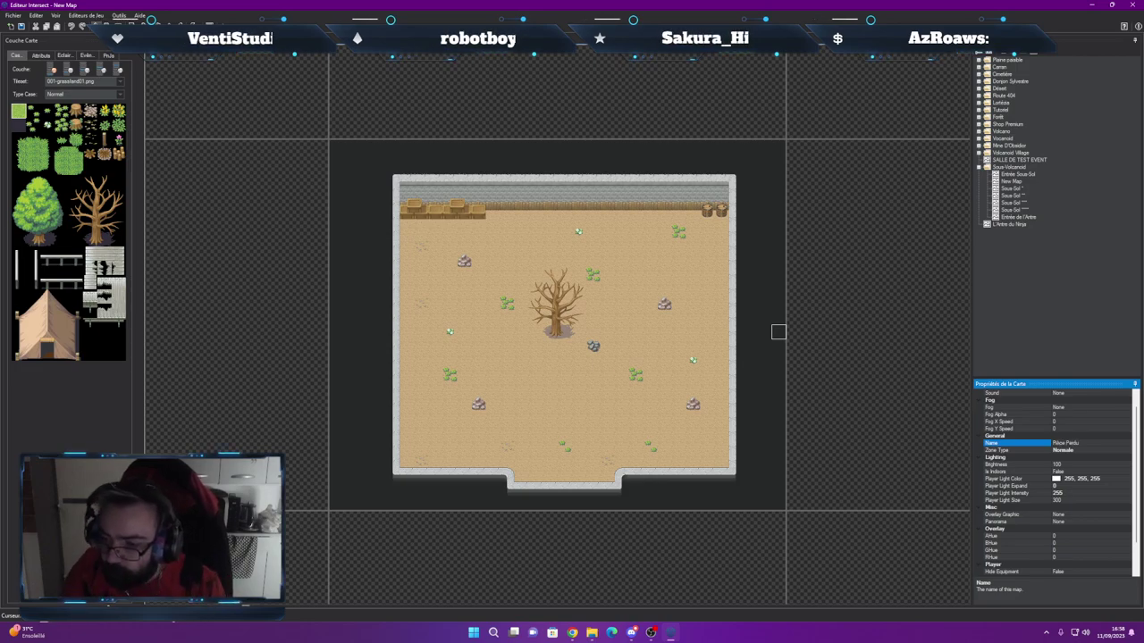
# Set the zone type of the Pièce Perdu map to Sûre and save the map
pyautogui.press('Tab')
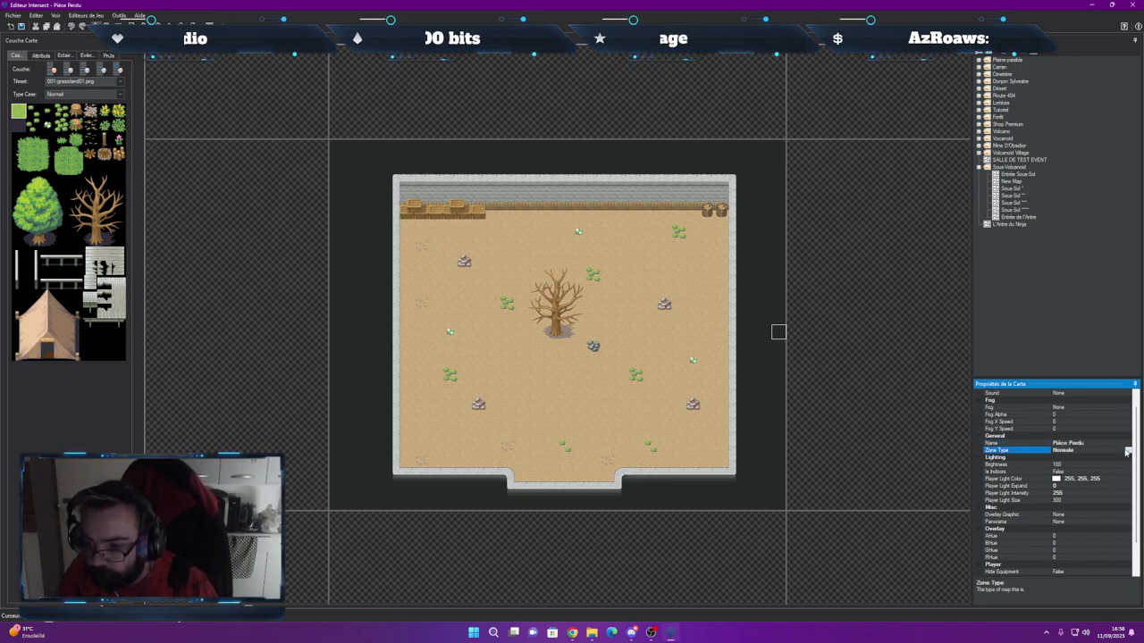
pyautogui.click(1127, 453)
pyautogui.click(1085, 466)
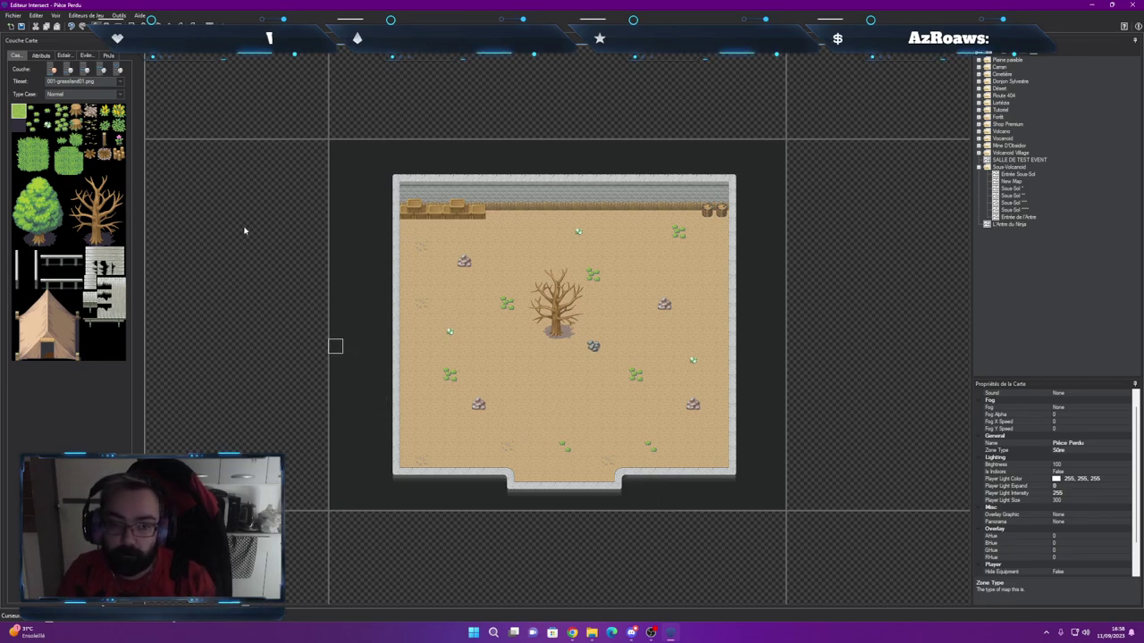
pyautogui.hotkey('ctrl', 's')
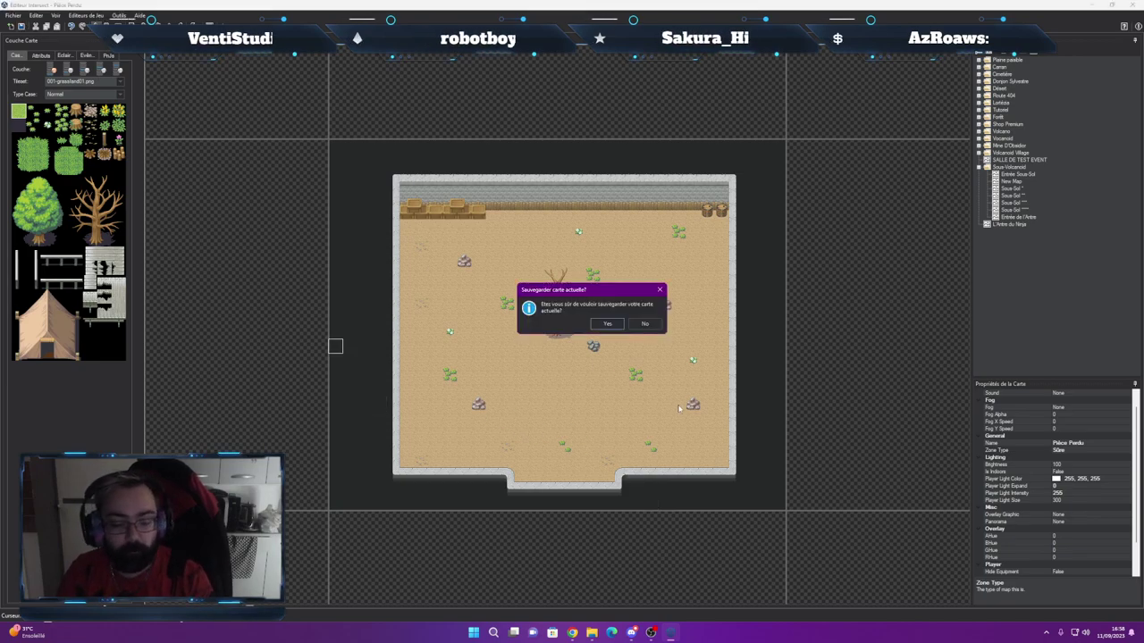
pyautogui.click(610, 323)
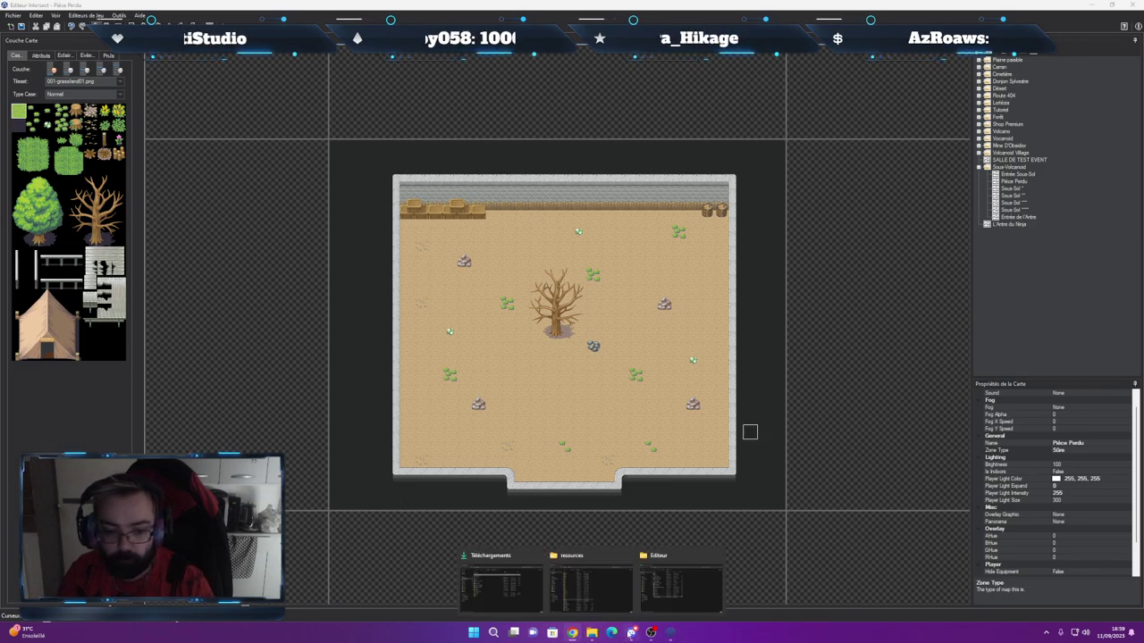
pyautogui.click(631, 633)
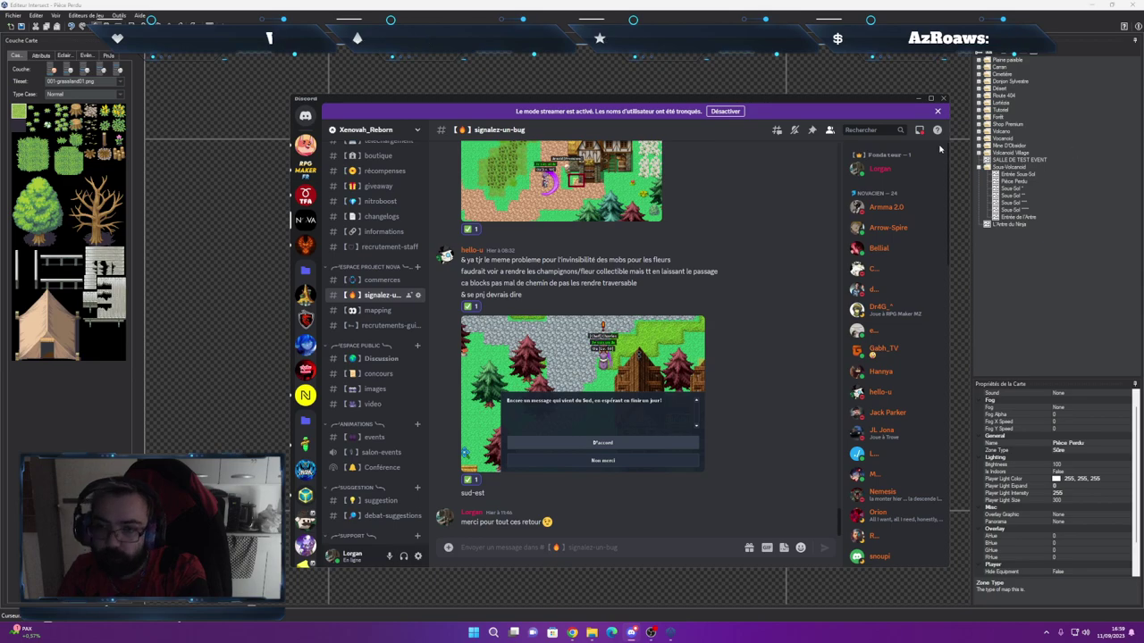
pyautogui.click(918, 99)
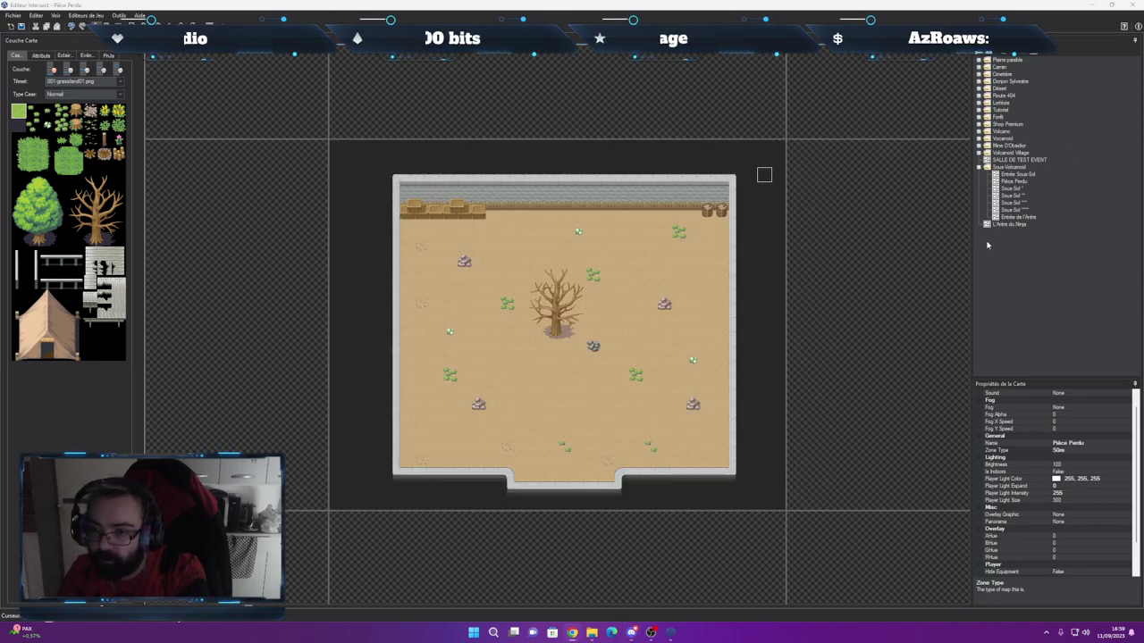
# Move the L'Antre du Ninja map into the Sous-Volcanoid folder of the map list
pyautogui.moveTo(988, 224); pyautogui.dragTo(1042, 217)
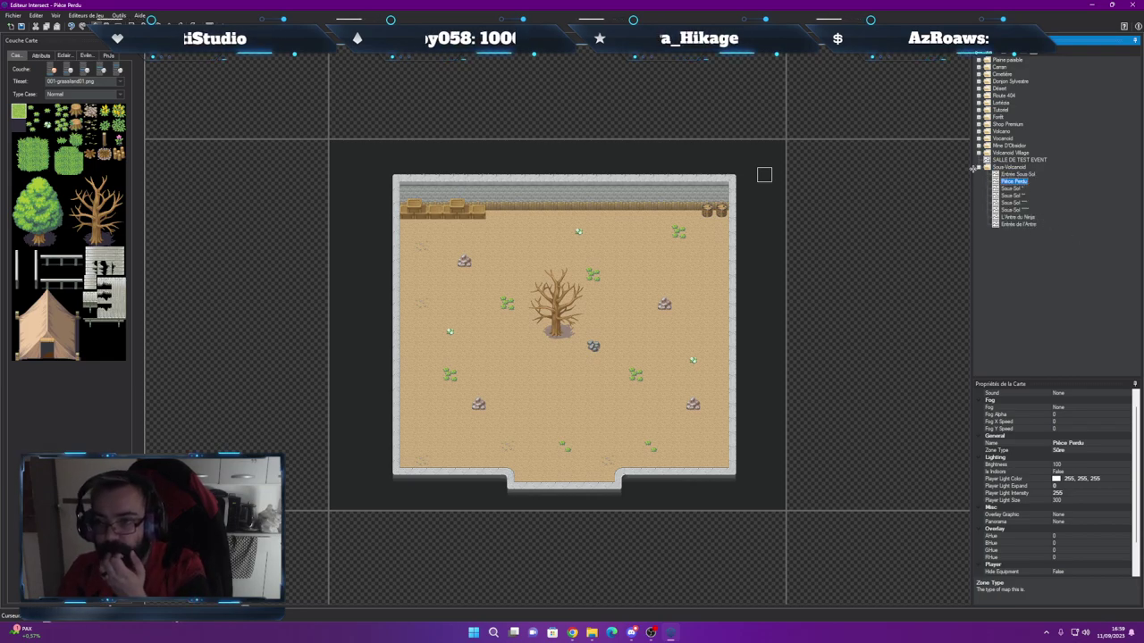
pyautogui.click(968, 198)
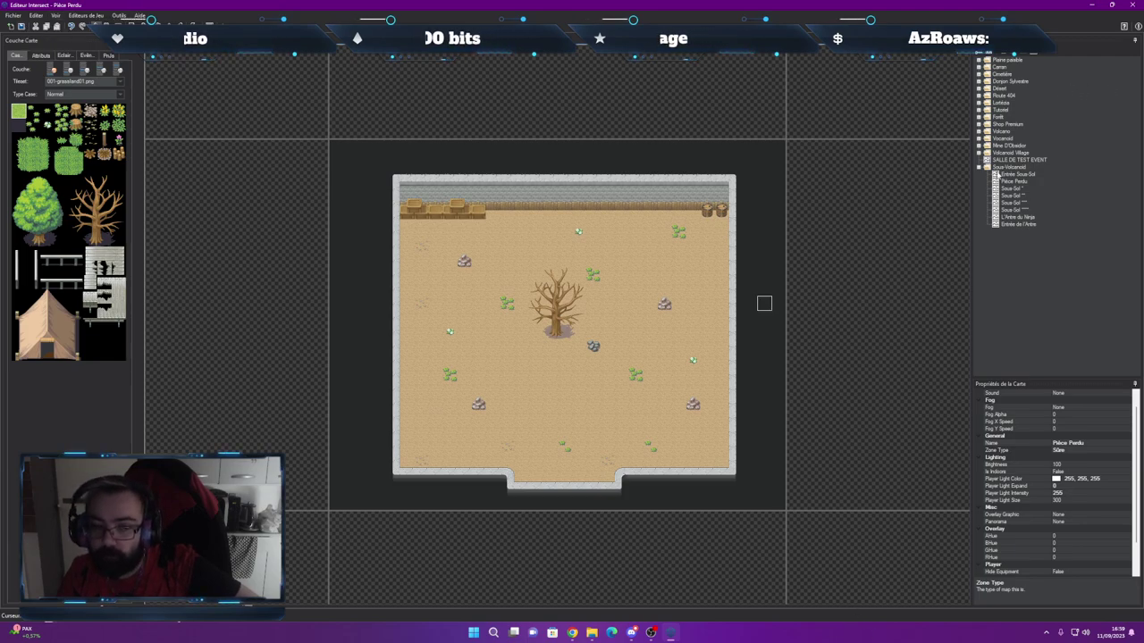
# Inspect the attribute and lighting layers of the Pièce Perdu map
pyautogui.moveTo(629, 632)
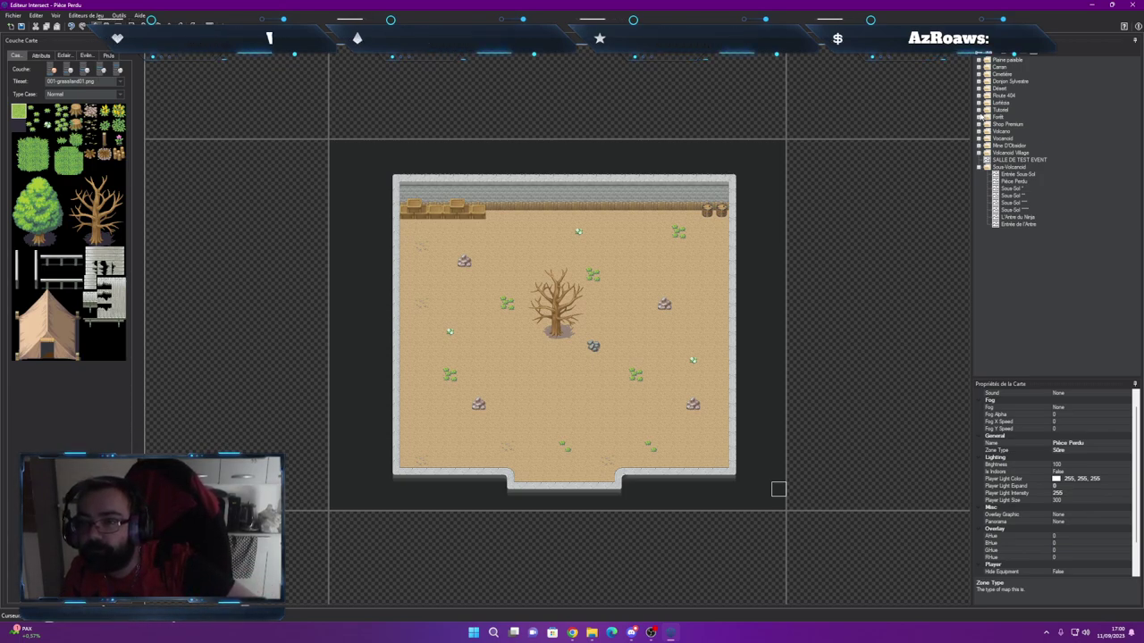
pyautogui.click(981, 124)
pyautogui.click(981, 125)
pyautogui.click(981, 132)
pyautogui.click(981, 132)
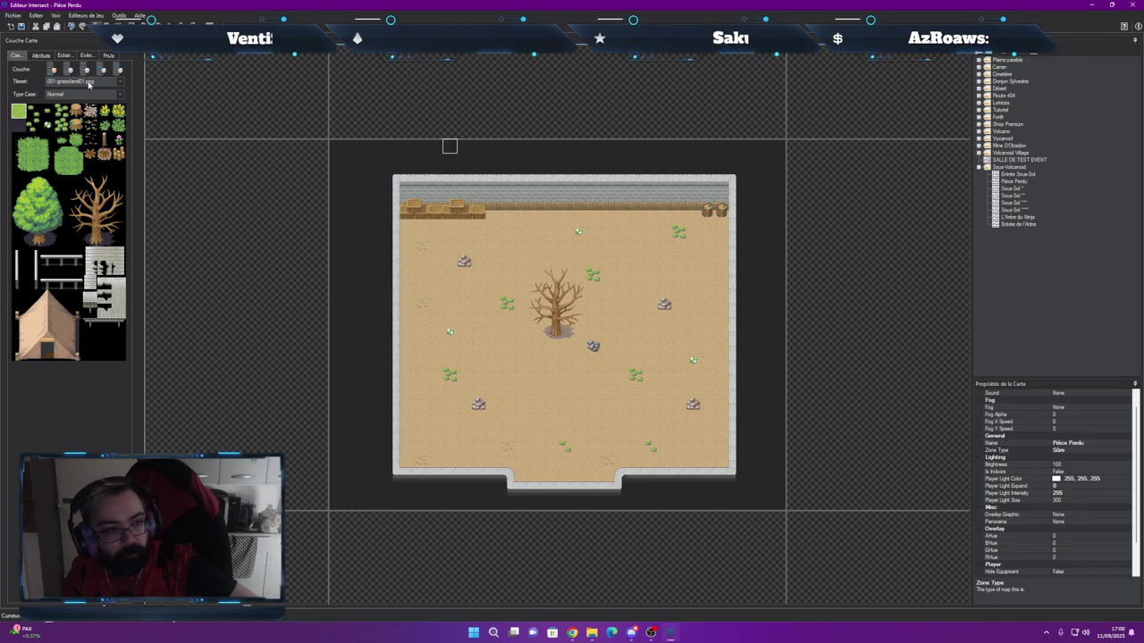
pyautogui.click(48, 57)
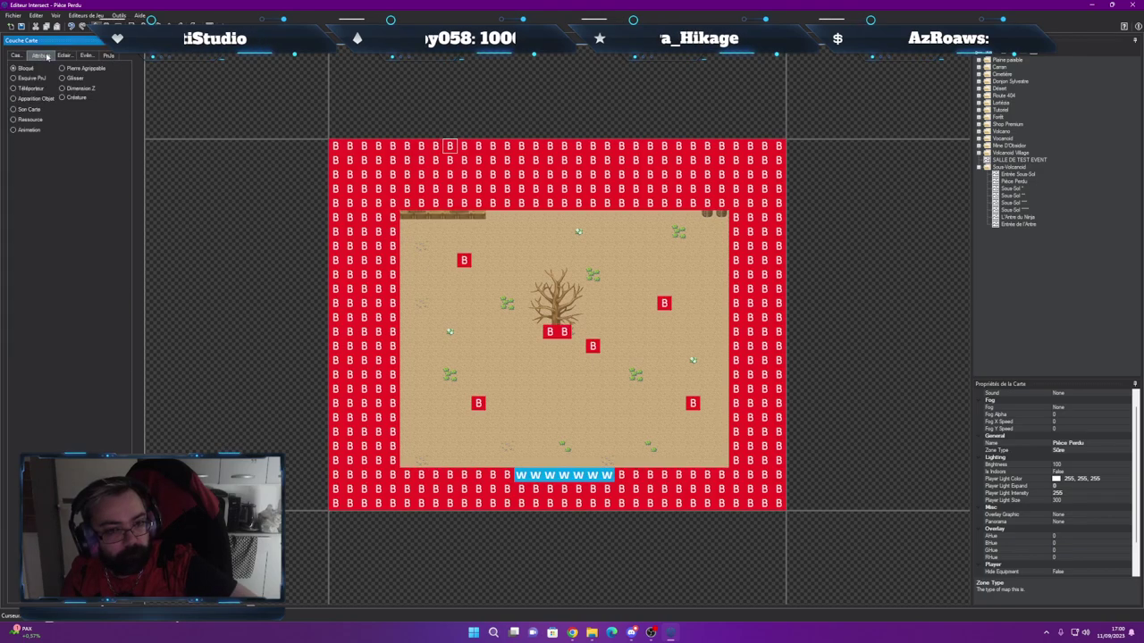
pyautogui.click(63, 55)
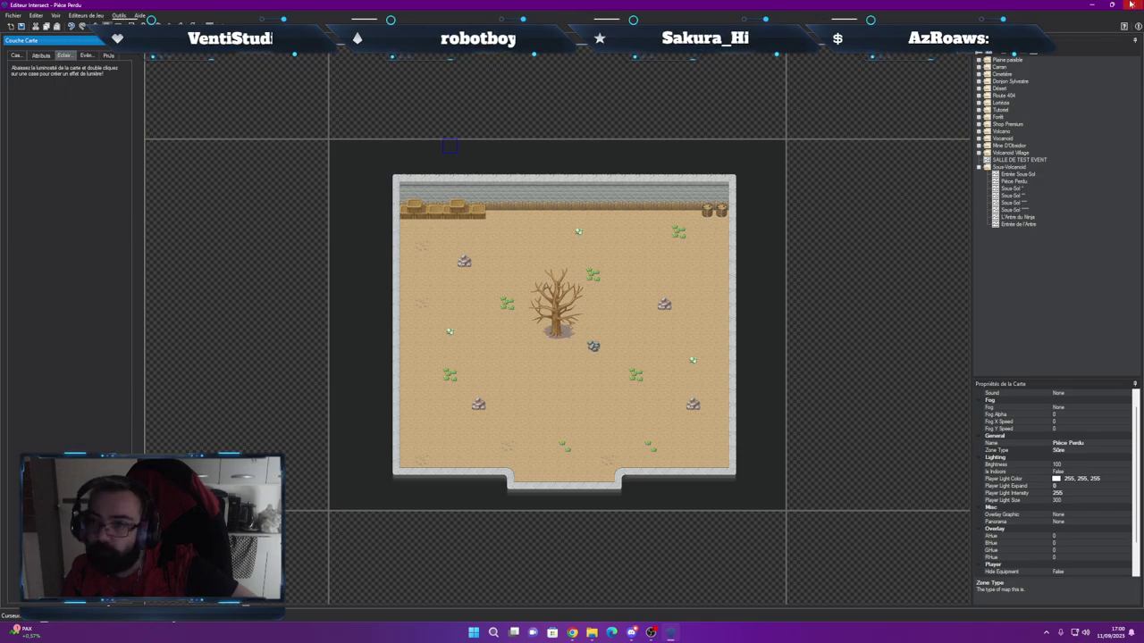
# Minimize the editor, launch Xenovah_Reborn.exe from the Editeur folder, and log in with the saved account to play the level 43 Chevalier
pyautogui.click(1096, 6)
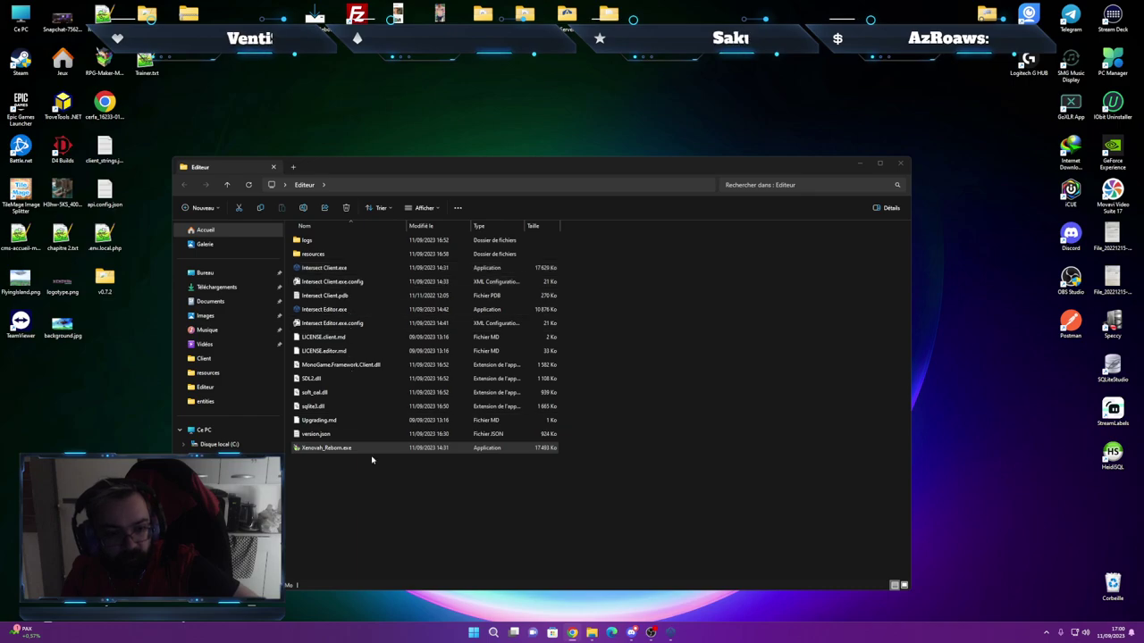
pyautogui.doubleClick(327, 449)
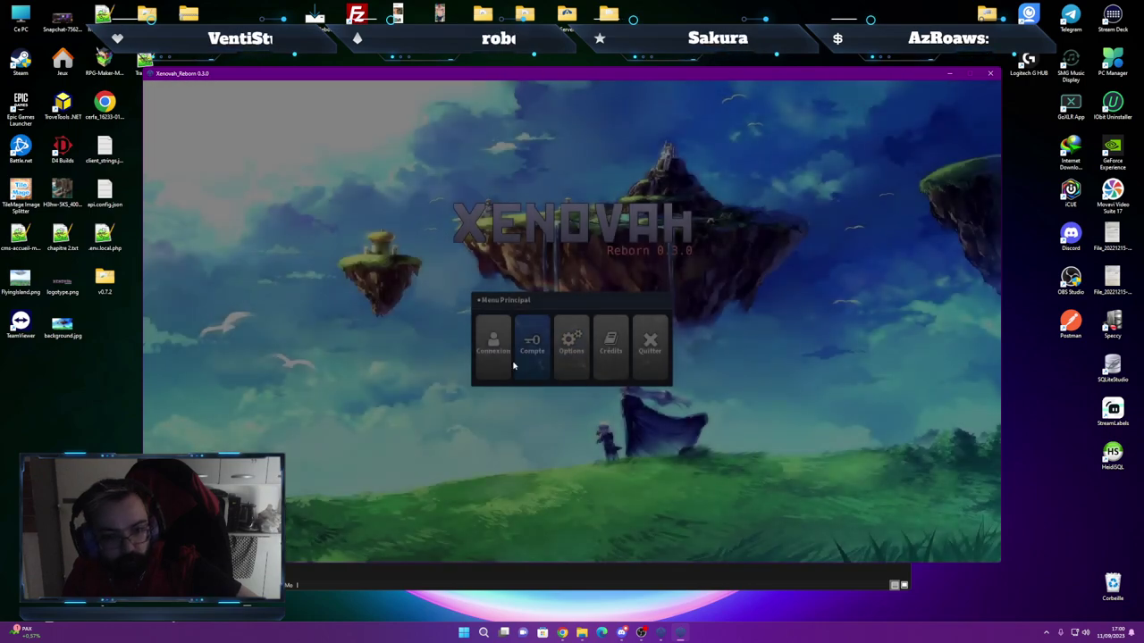
pyautogui.click(517, 360)
pyautogui.click(586, 338)
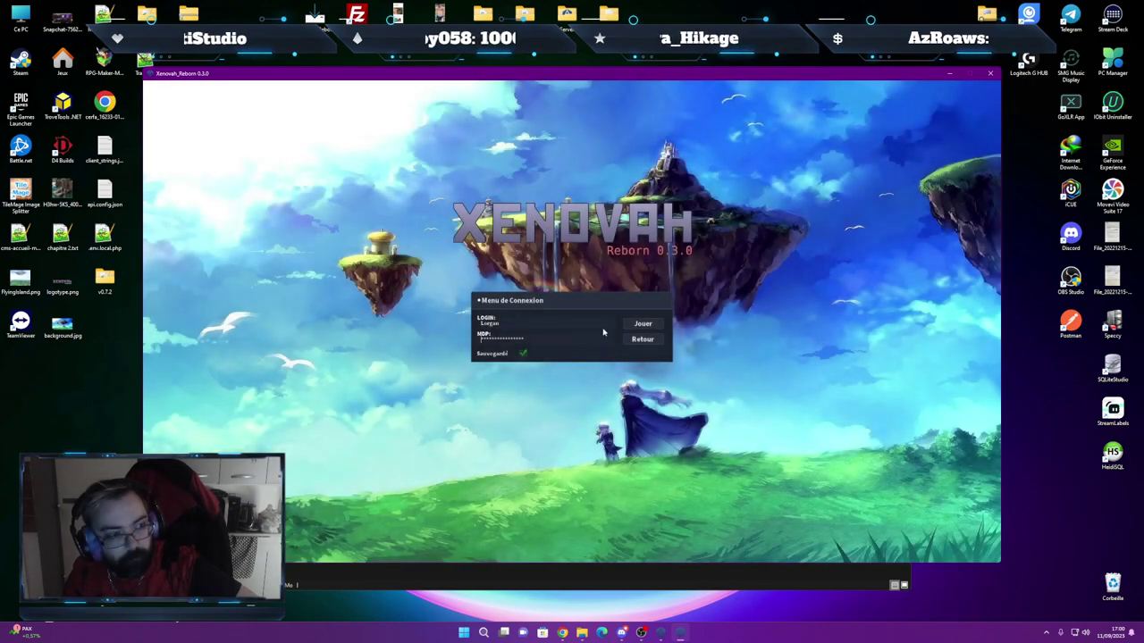
pyautogui.click(647, 325)
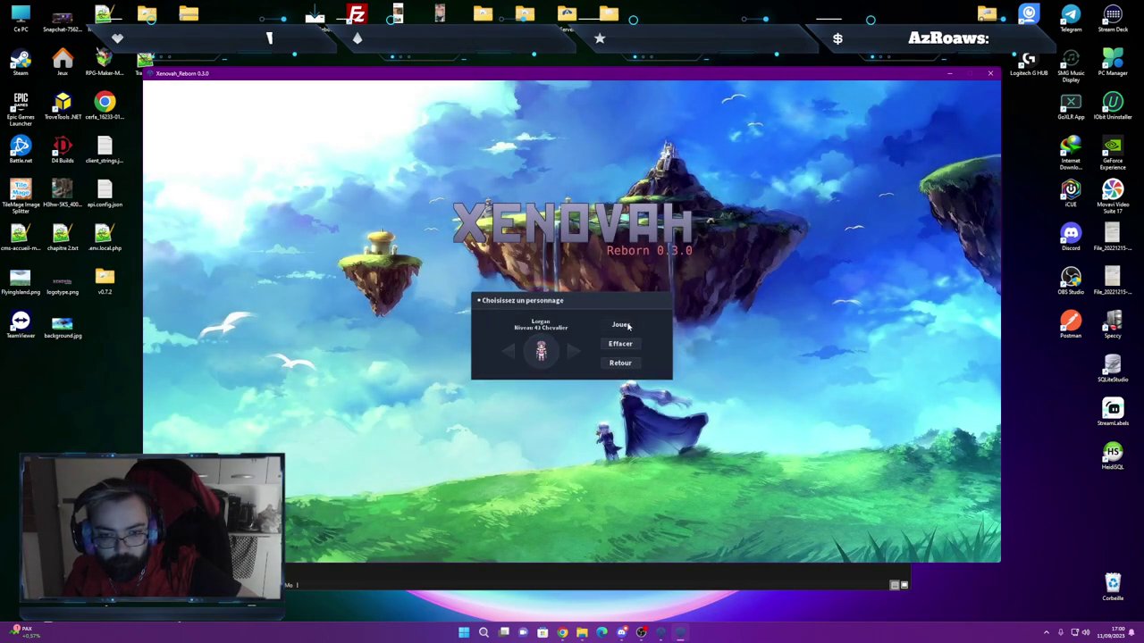
pyautogui.click(625, 328)
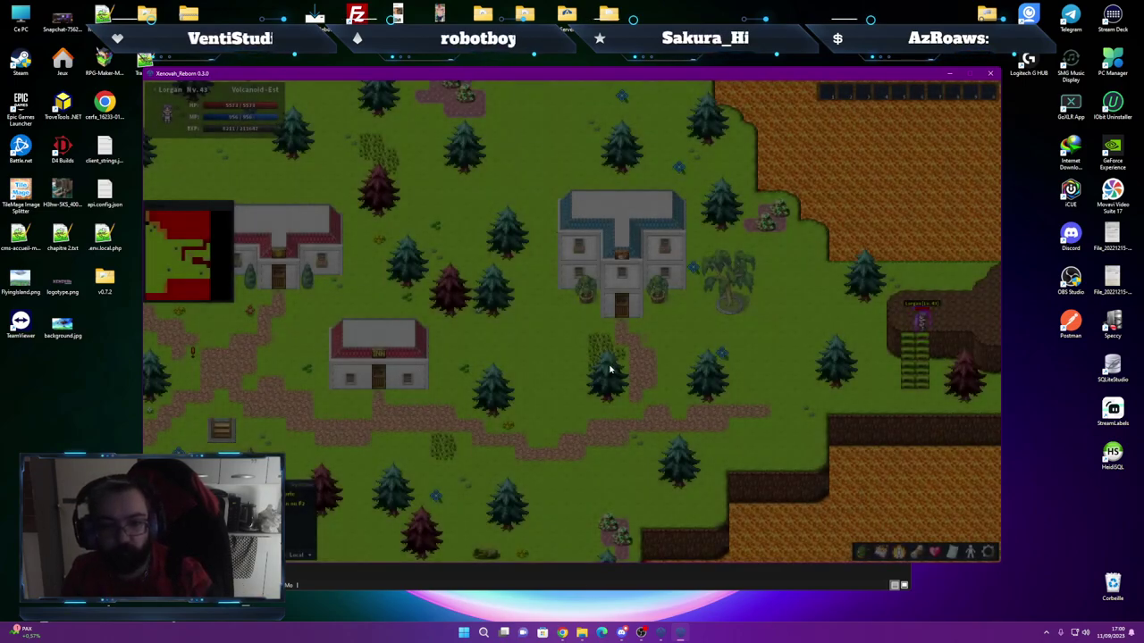
# Walk the character west from Volcanoid-Est along the village path to the wooden hatch in Volcanoid and descend into Entrée Sous-Sol
pyautogui.press('Down')
pyautogui.press('Left')
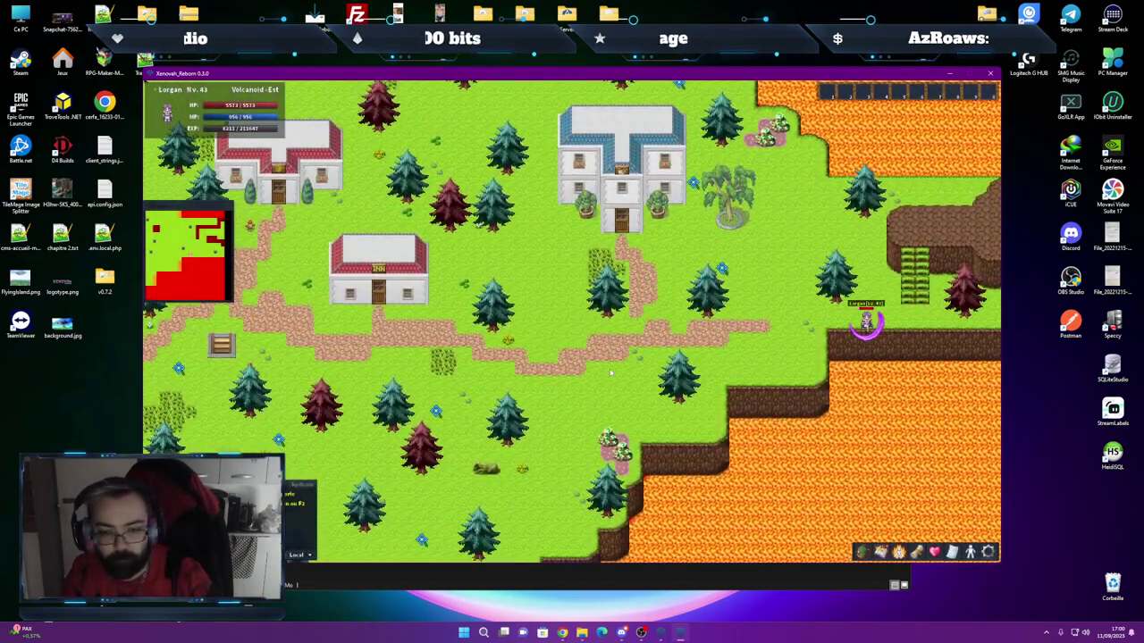
pyautogui.press('Left')
pyautogui.press('Down')
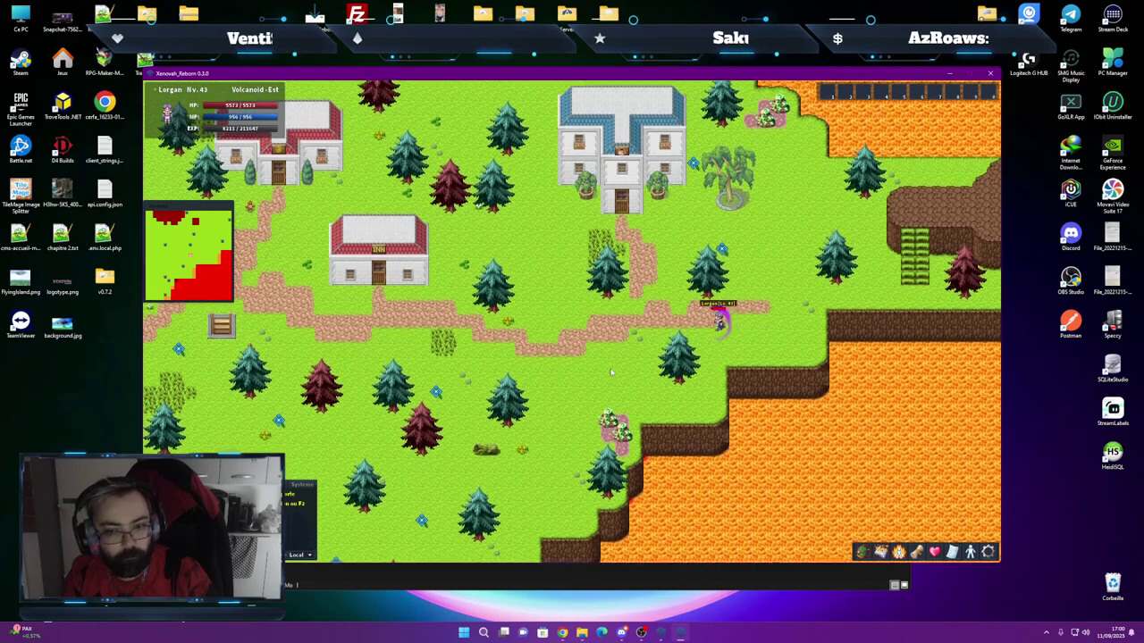
pyautogui.press('Left')
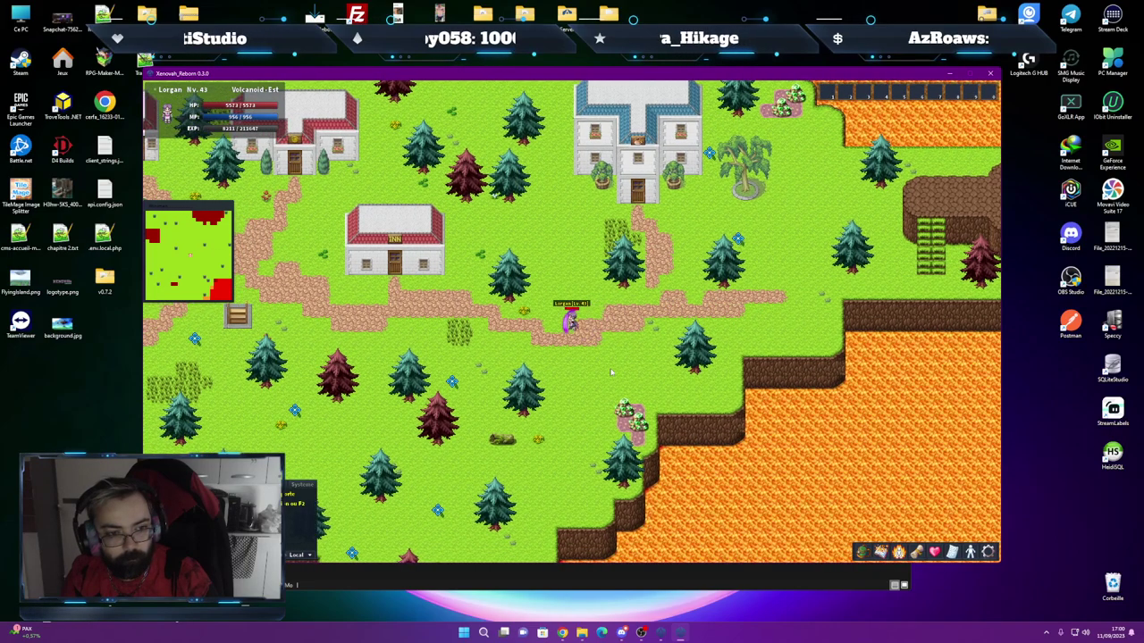
pyautogui.press('Left')
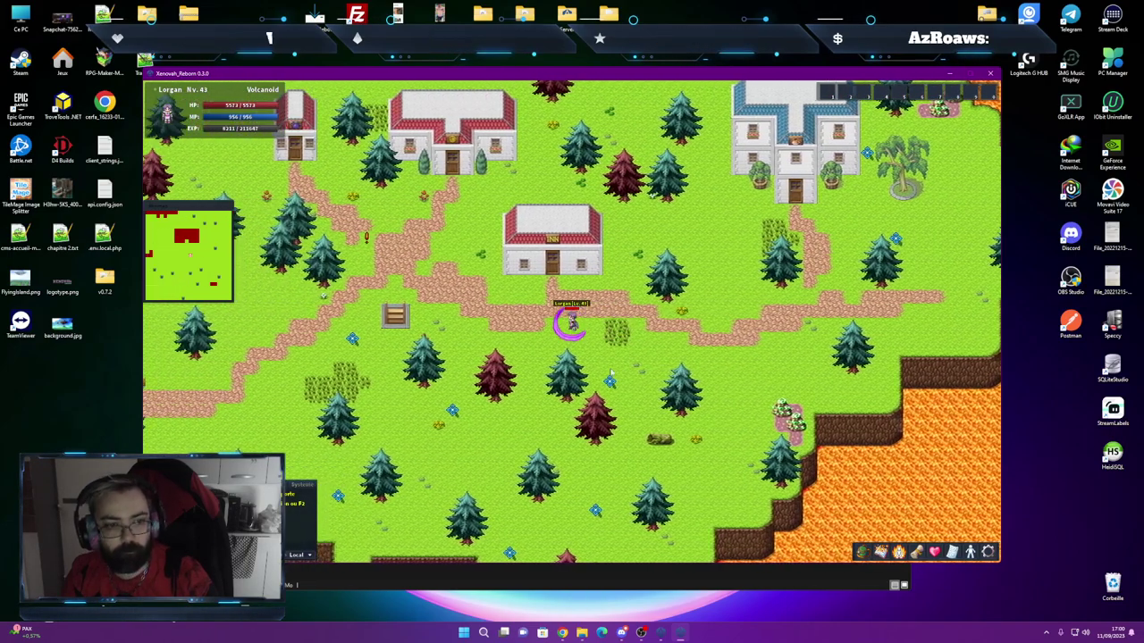
pyautogui.press('Left')
pyautogui.press('Up')
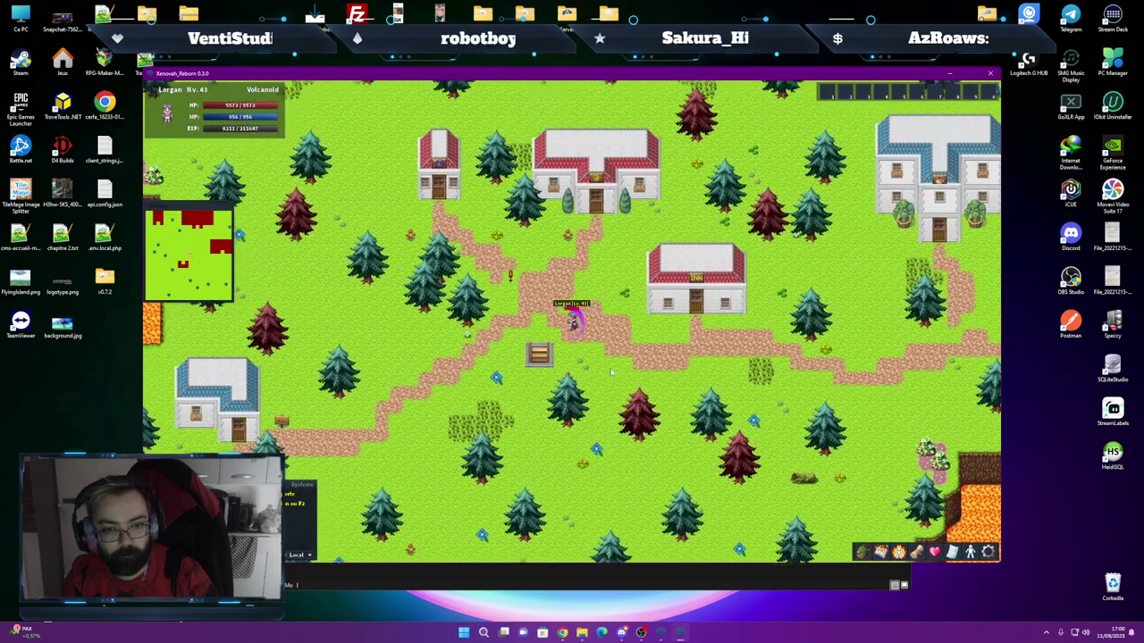
pyautogui.press('Down')
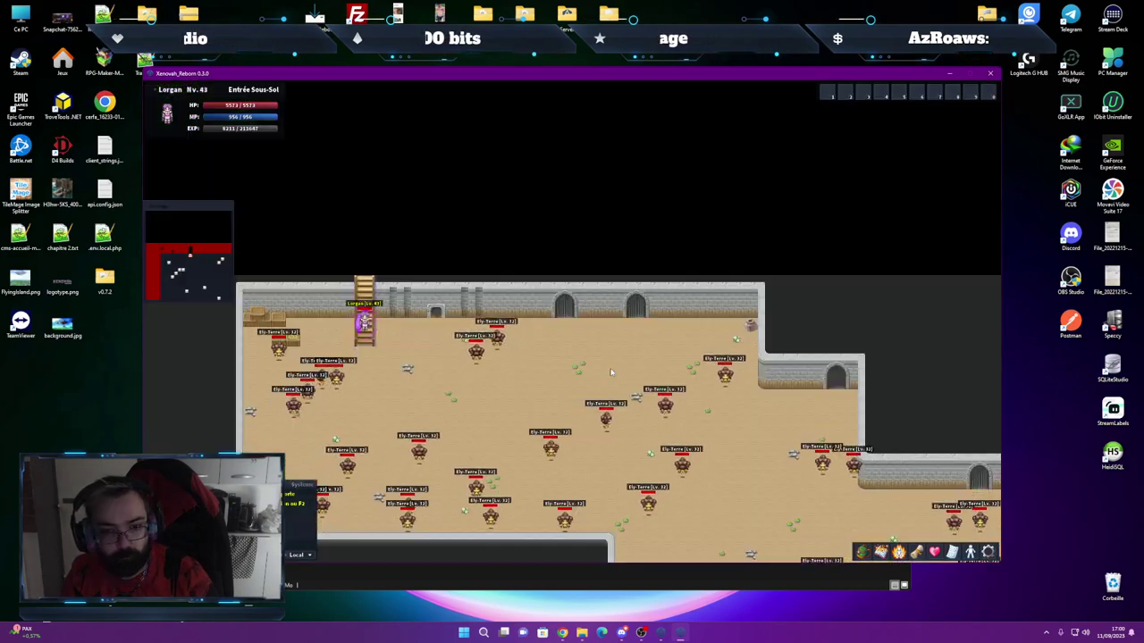
# Walk east along the north wall of Entrée Sous-Sol and fight an Ely-Terre monster beside the wall columns
pyautogui.press('Right')
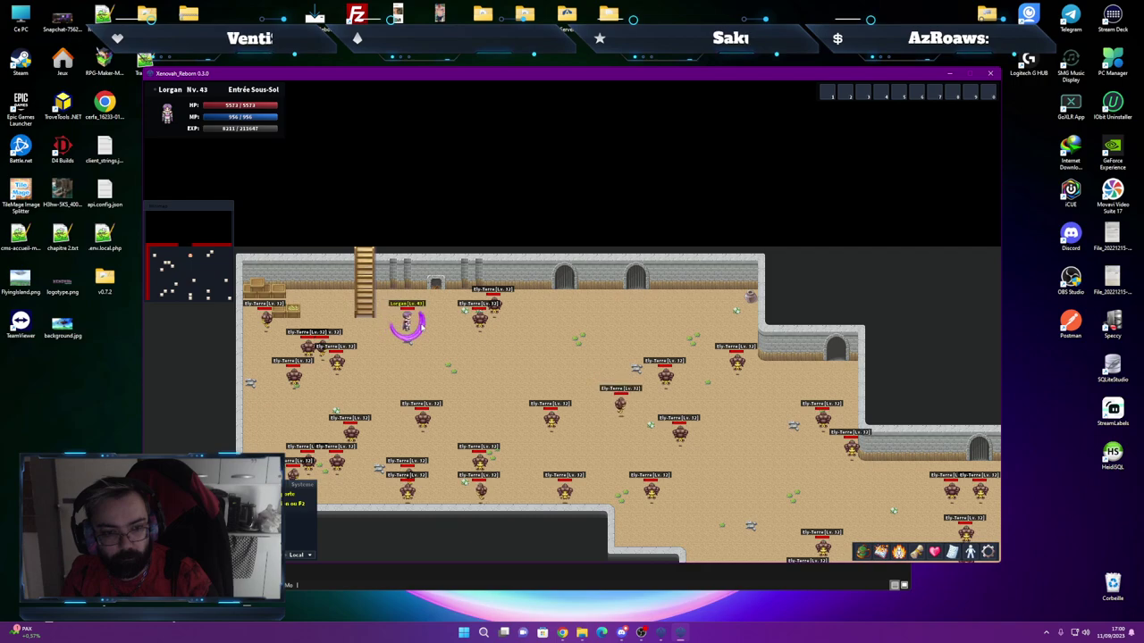
pyautogui.press('Right')
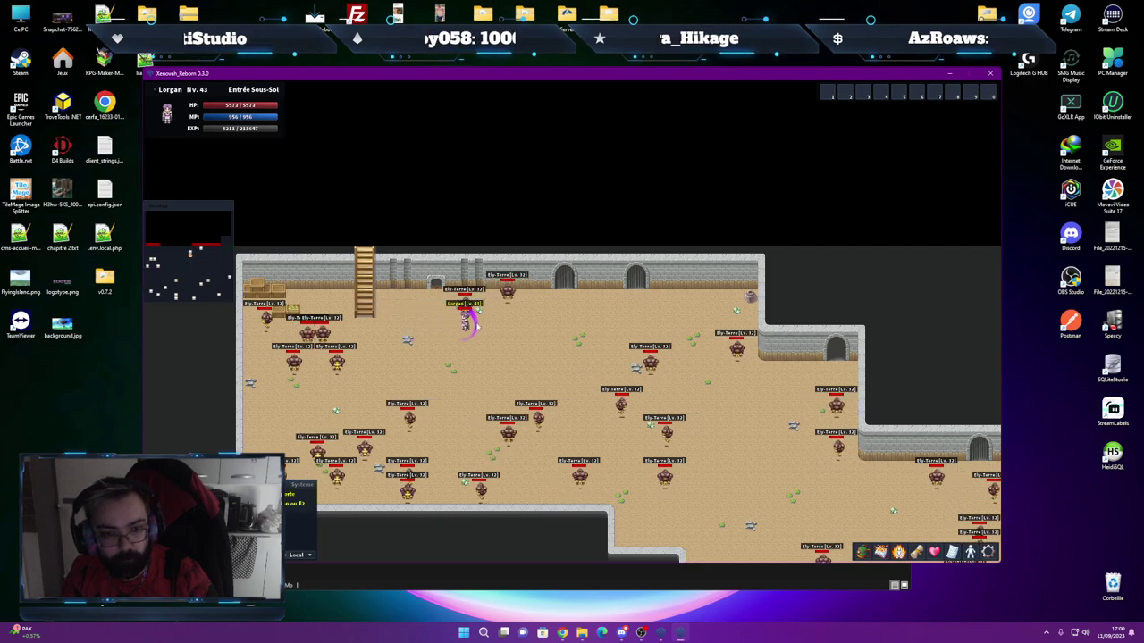
pyautogui.click(478, 322)
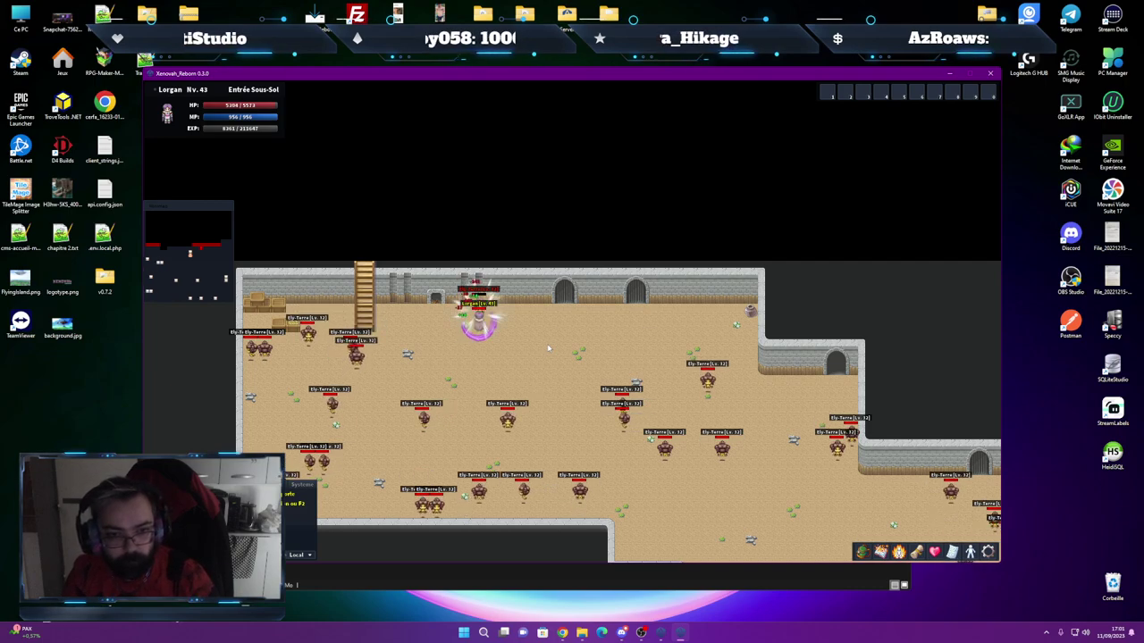
# Cross the basement southeast into the Sous-Sol * map and enter Pièce Perdu through the arched doorway in the stepped wall
pyautogui.press('Down')
pyautogui.press('Right')
pyautogui.press('Right')
pyautogui.press('Right')
pyautogui.press('Down')
pyautogui.press('Down')
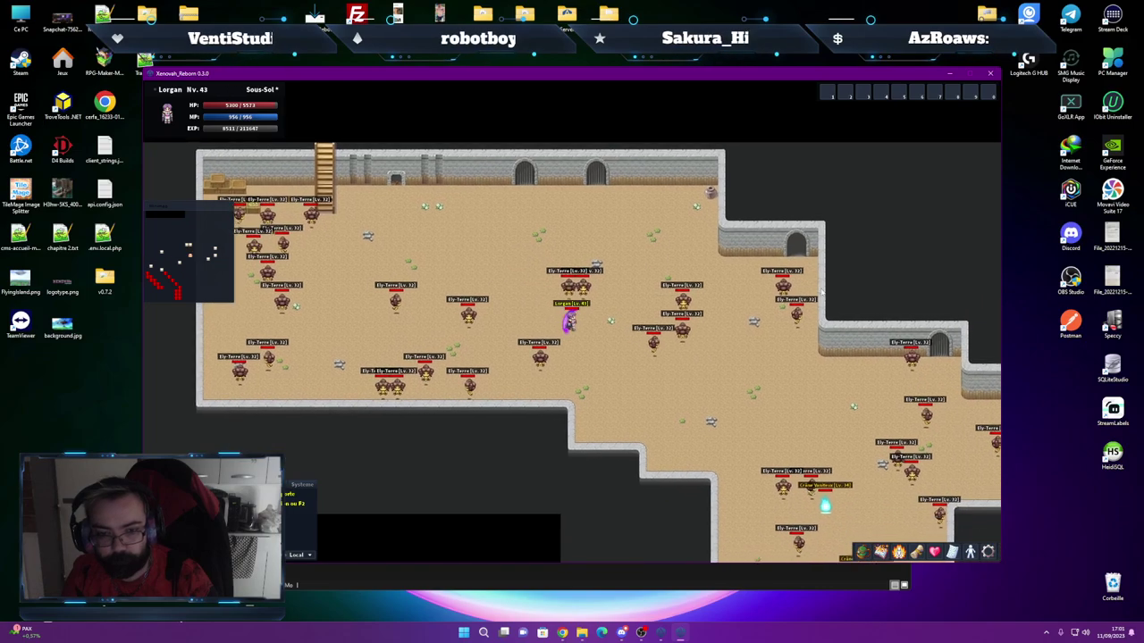
pyautogui.press('Down')
pyautogui.press('Right')
pyautogui.press('Right')
pyautogui.press('Right')
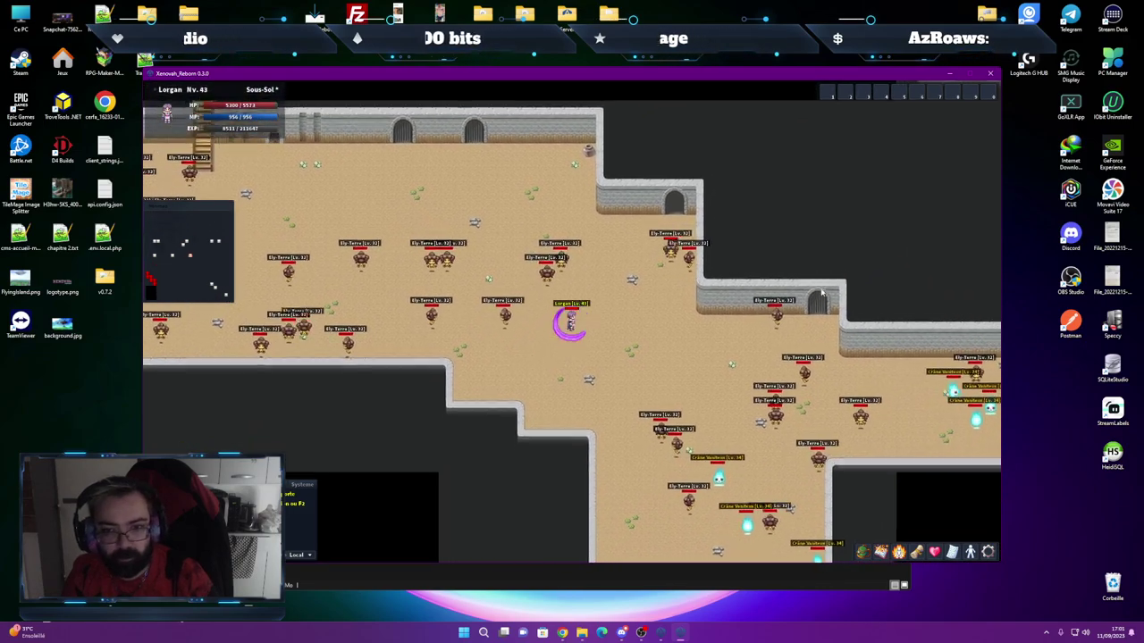
pyautogui.press('Up')
pyautogui.press('Up')
pyautogui.press('Up')
pyautogui.press('Right')
pyautogui.press('Right')
pyautogui.press('Right')
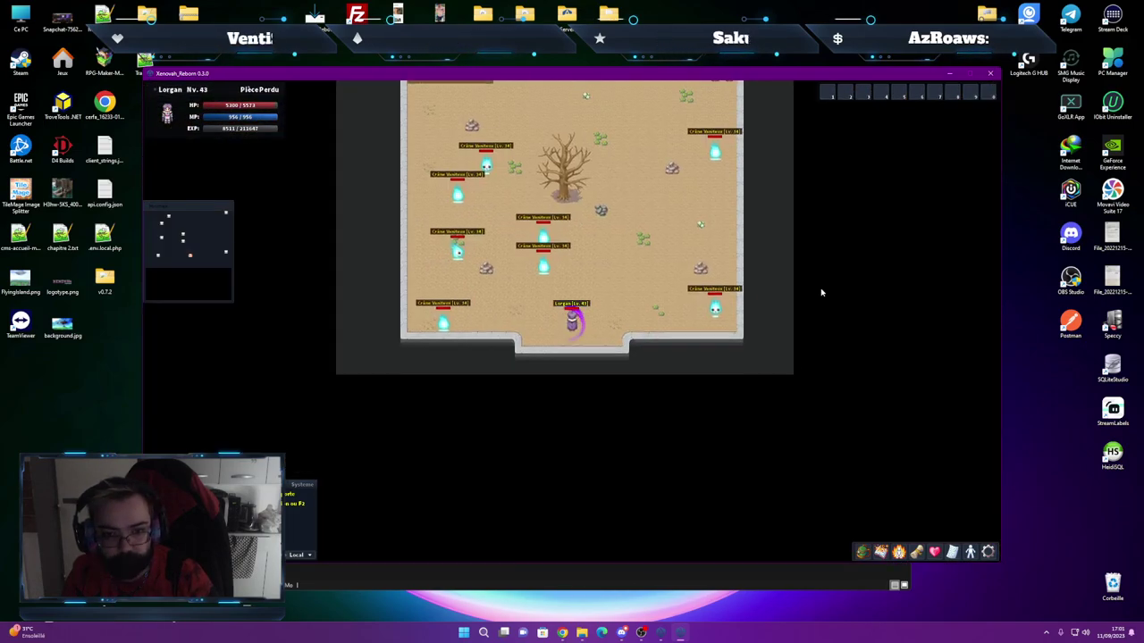
# Test the Pièce Perdu doorway by leaving and re-entering the room, and fight the Crâne Venteux monsters near its entrance
pyautogui.press('Down')
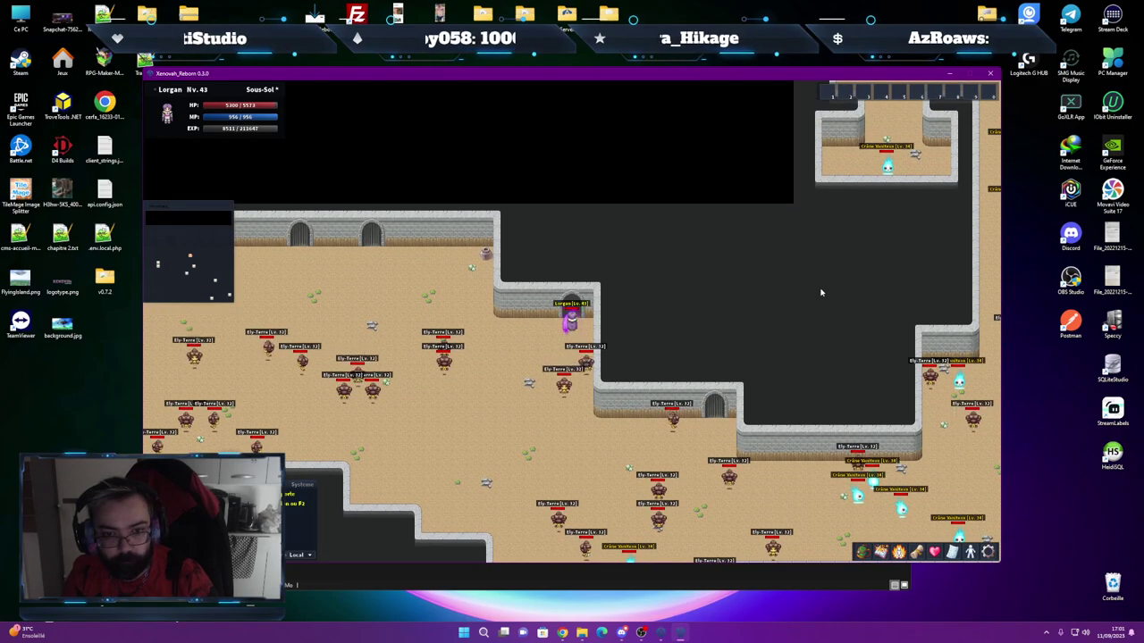
pyautogui.press('Up')
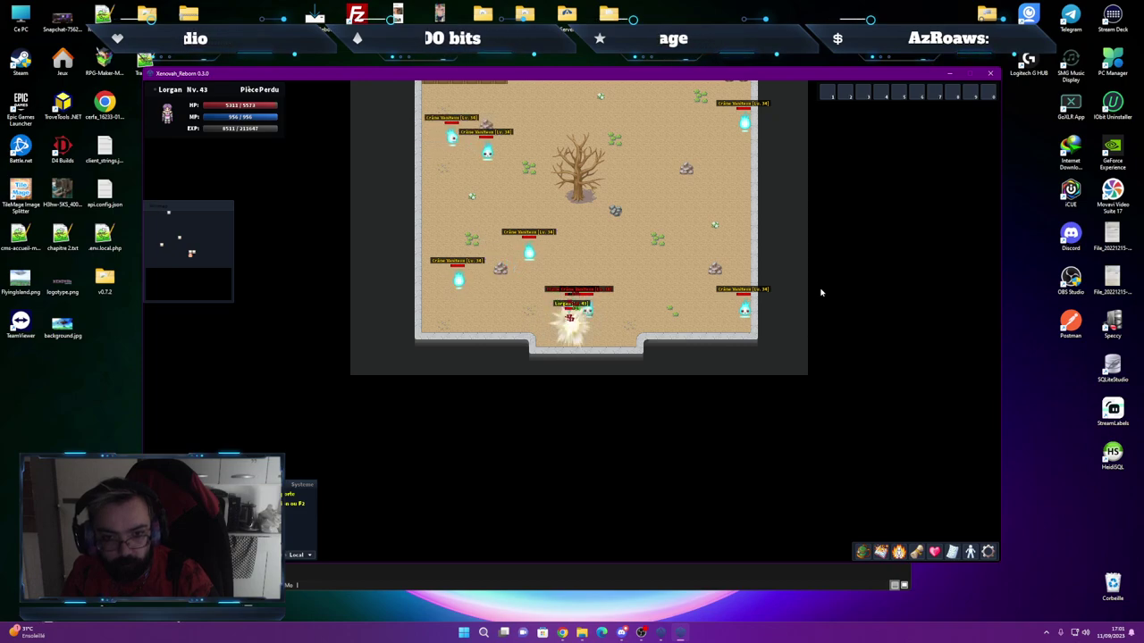
pyautogui.press('Right')
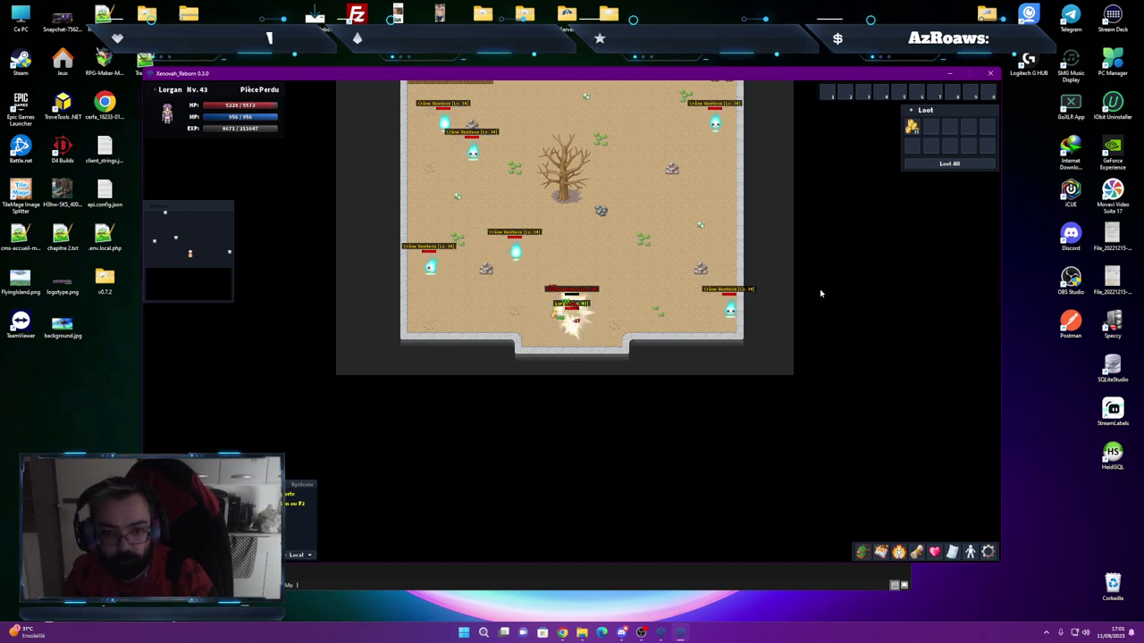
# Leave Pièce Perdu and walk northwest across Sous-Sol * to the north wall columns of Entrée Sous-Sol
pyautogui.press('Down')
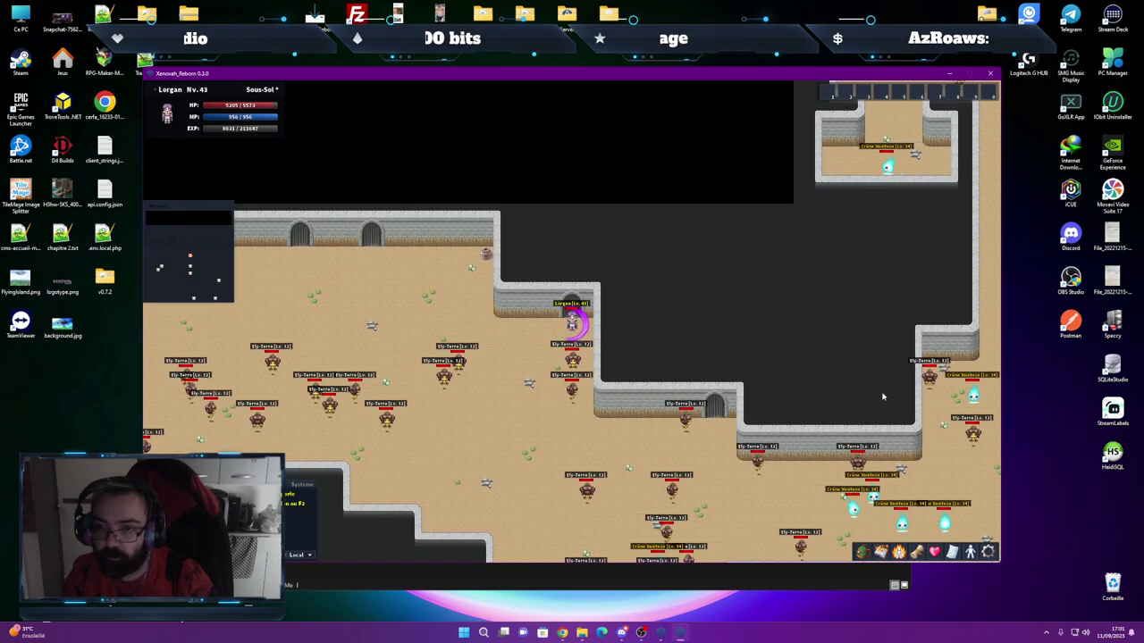
pyautogui.press('Down')
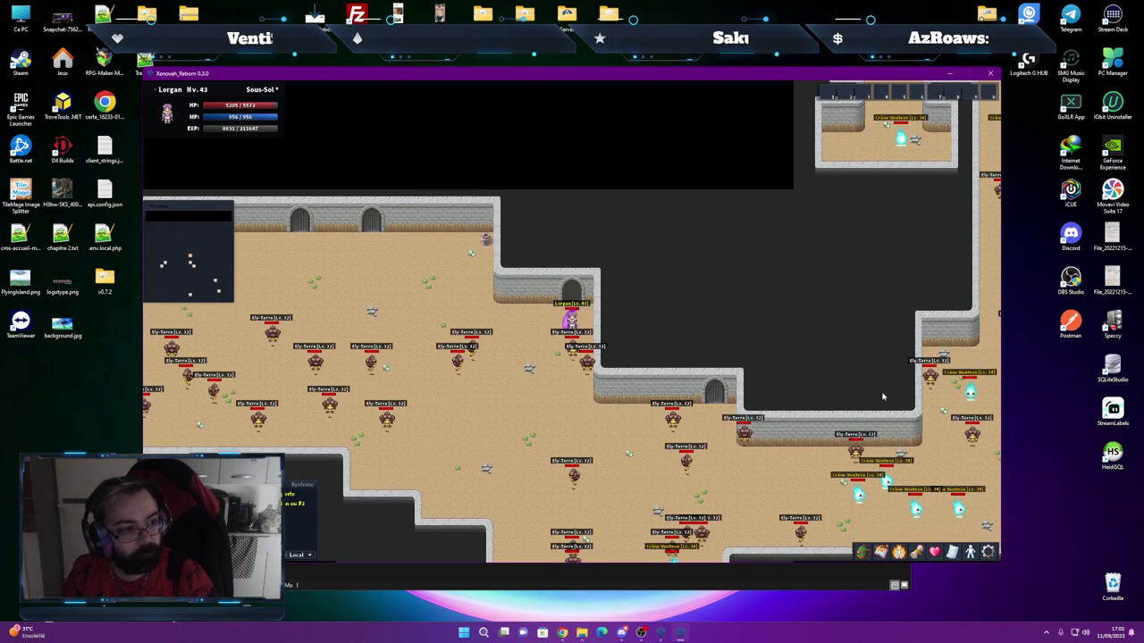
pyautogui.press('Left')
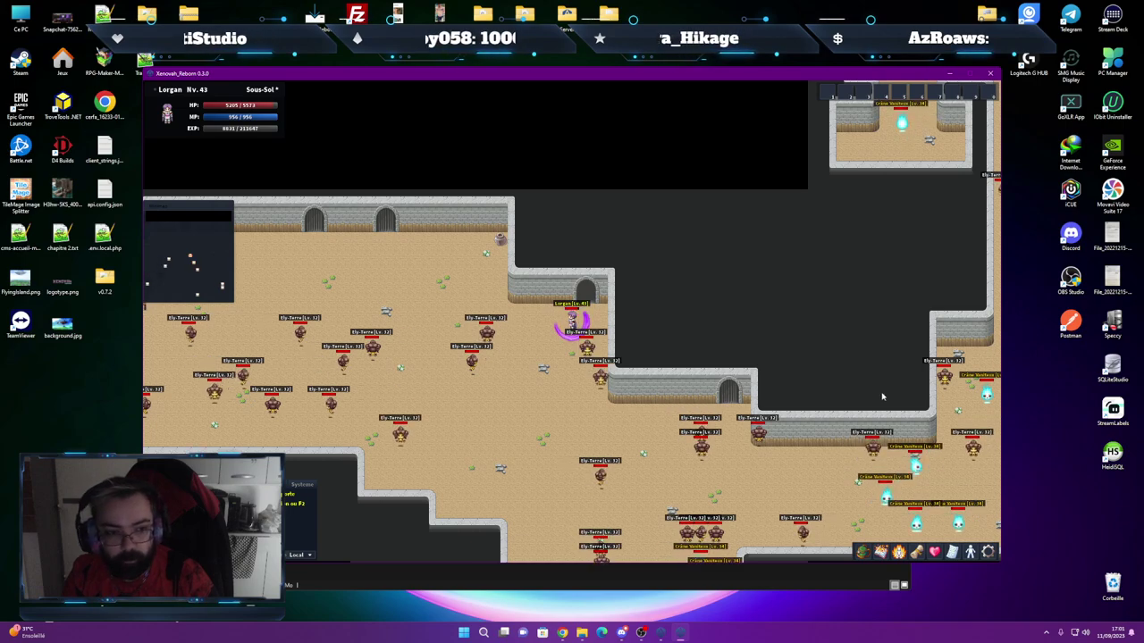
pyautogui.press('Down')
pyautogui.press('Left')
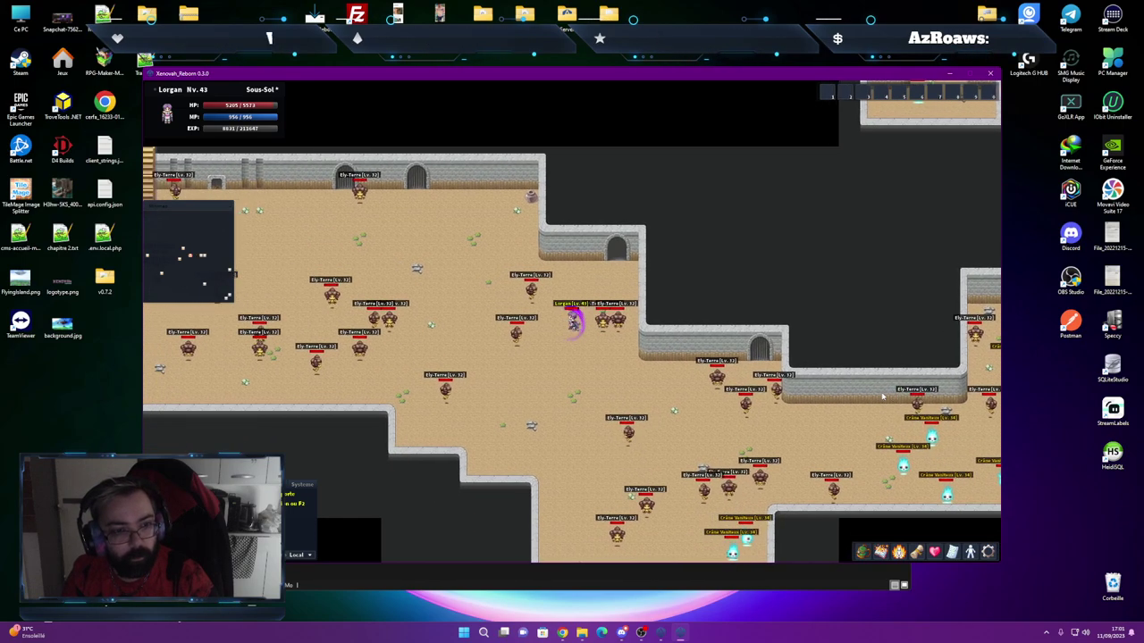
pyautogui.press('Left')
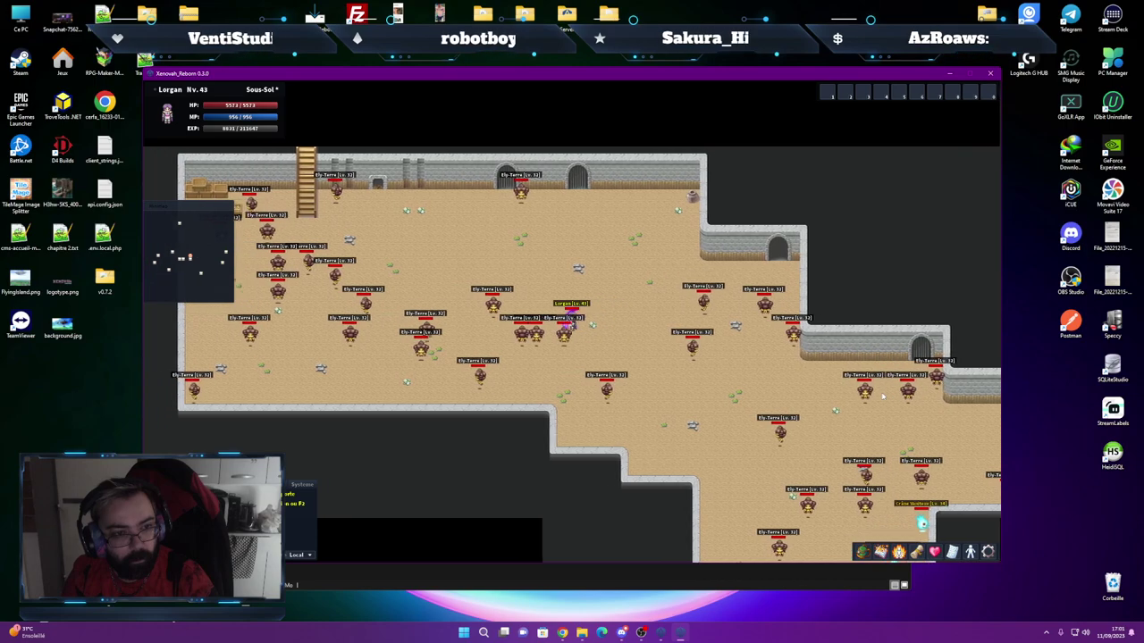
pyautogui.press('Up')
pyautogui.press('Up')
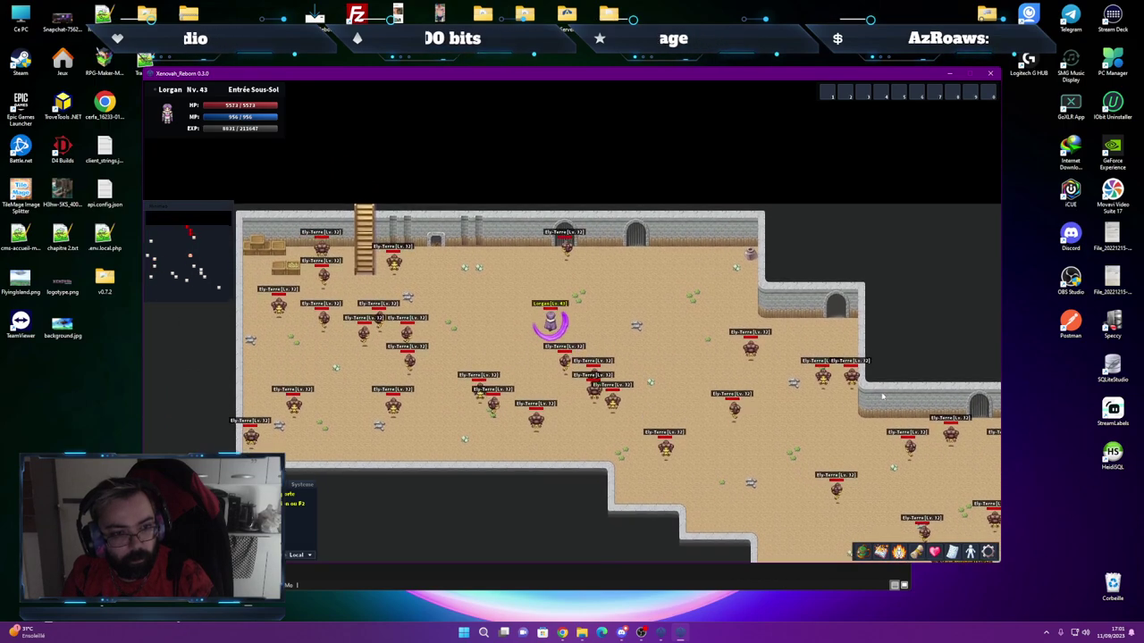
pyautogui.press('Left')
pyautogui.press('Up')
pyautogui.press('Left')
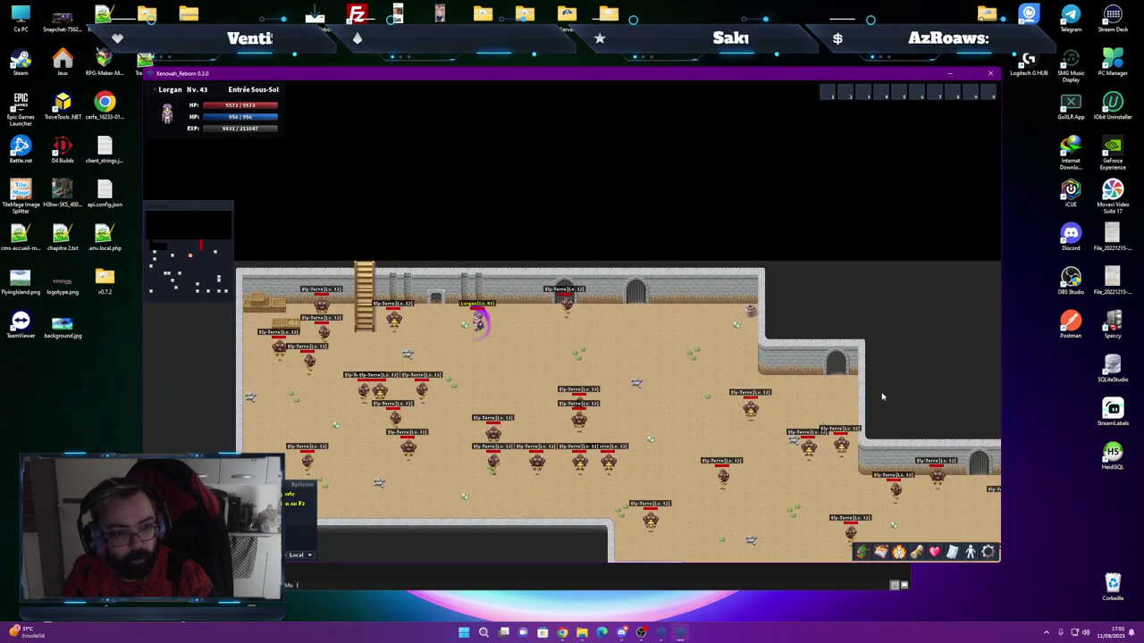
# Walk east past the arched doorways into Sous-Sol * and target an Ely-Terre monster south of them
pyautogui.press('Right')
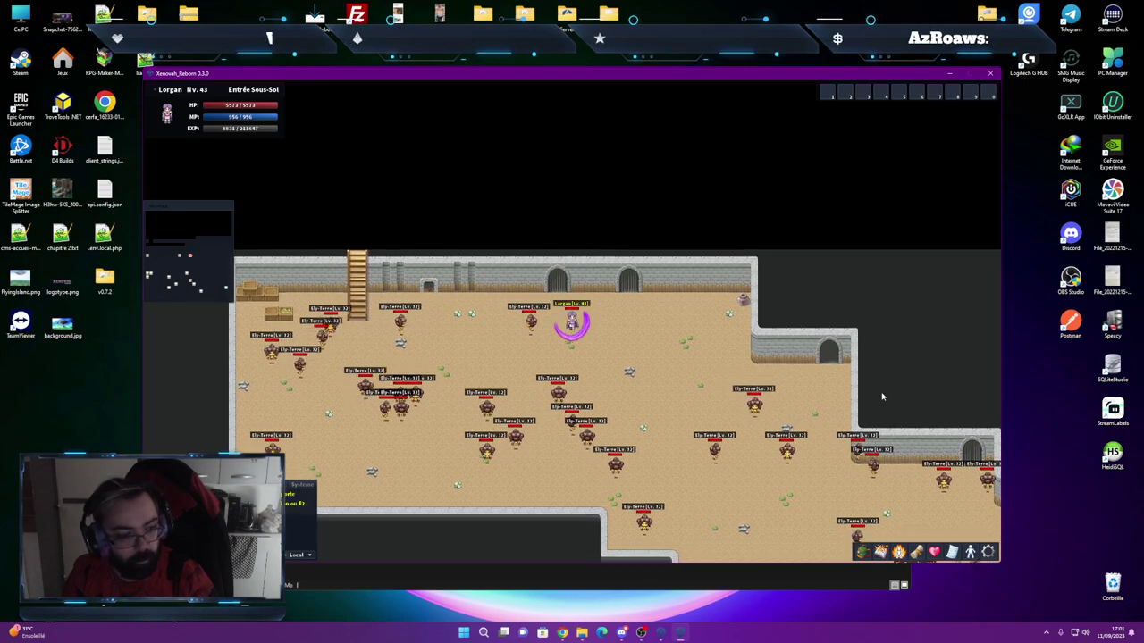
pyautogui.press('Down')
pyautogui.press('Right')
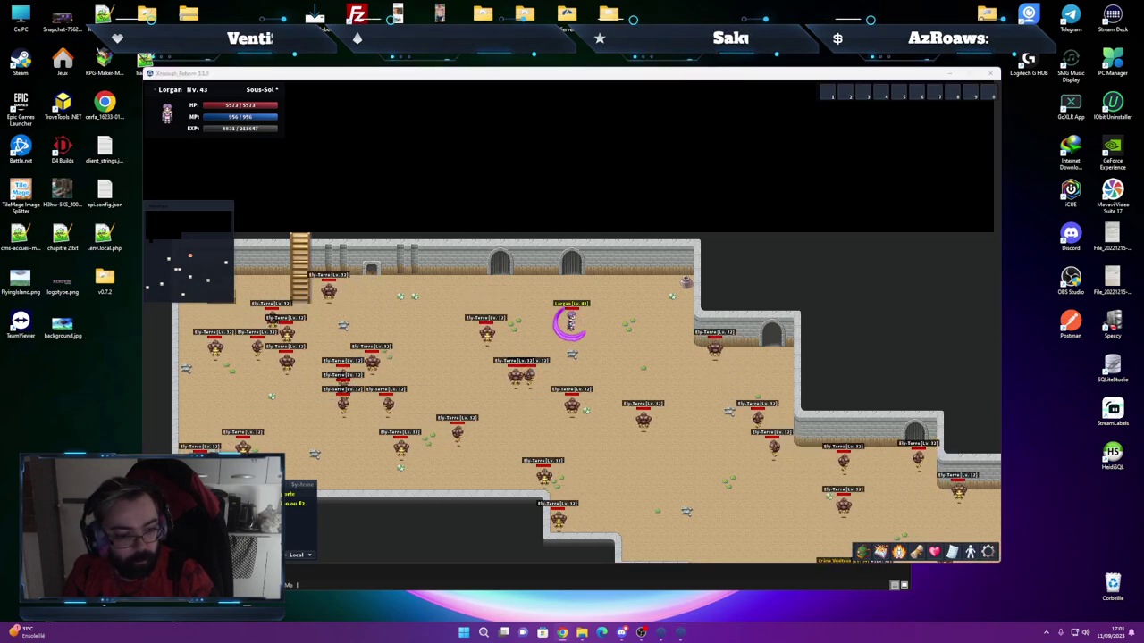
pyautogui.click(659, 413)
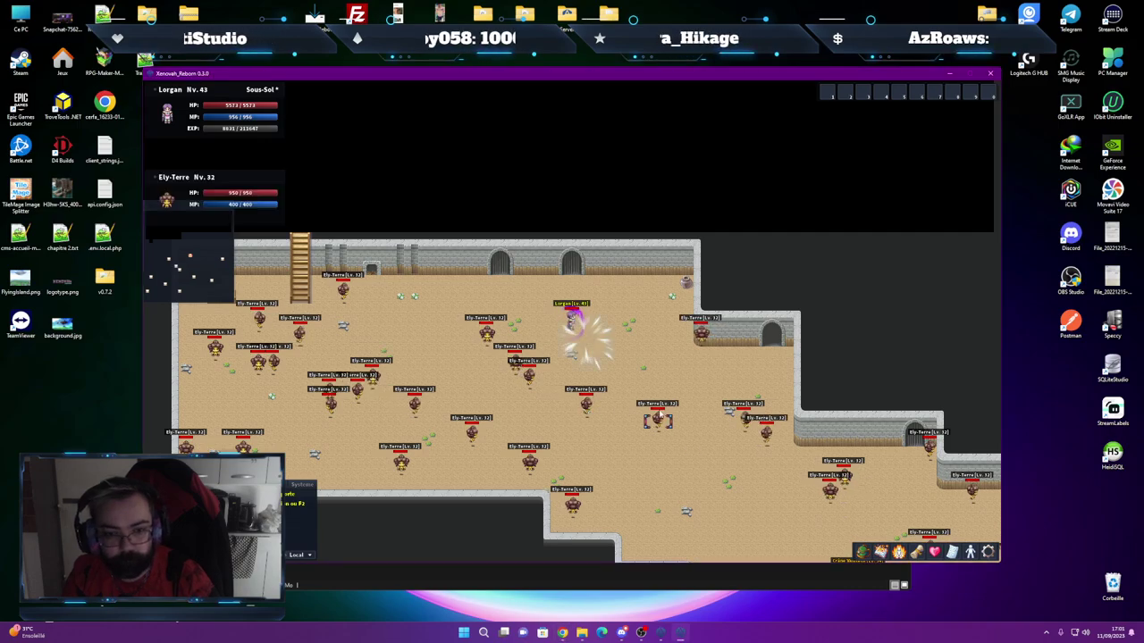
pyautogui.moveTo(659, 409); pyautogui.dragTo(659, 409)
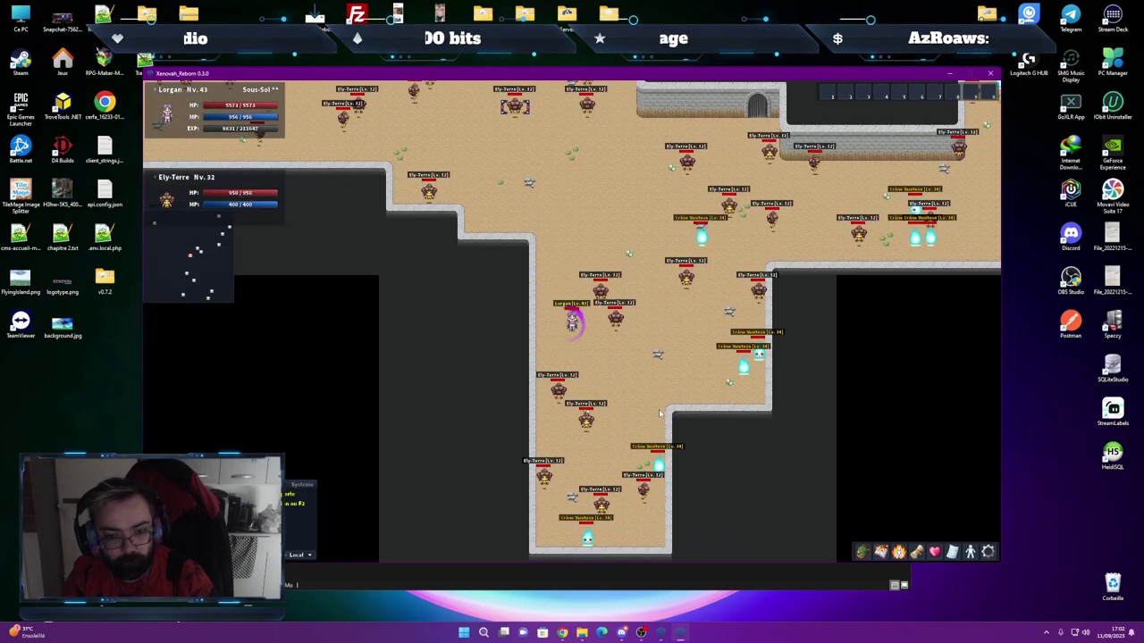
# Walk from the southern corridor of Sous-Sol ** back northwest into Sous-Sol * and close the game
pyautogui.press('Up')
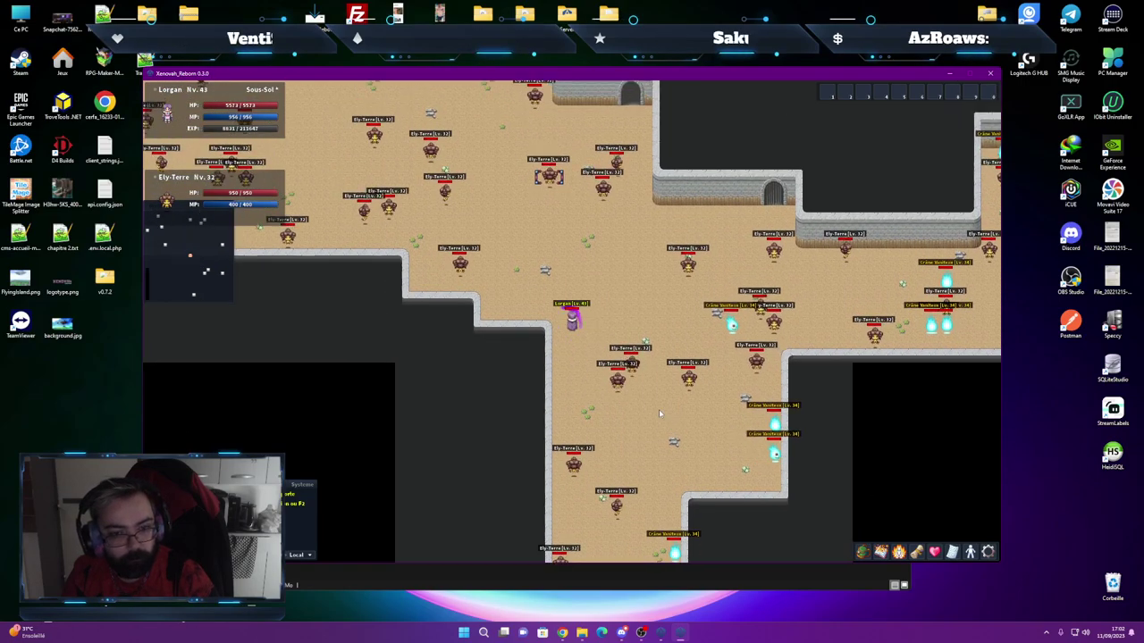
pyautogui.press('Left')
pyautogui.press('Up')
pyautogui.press('Left')
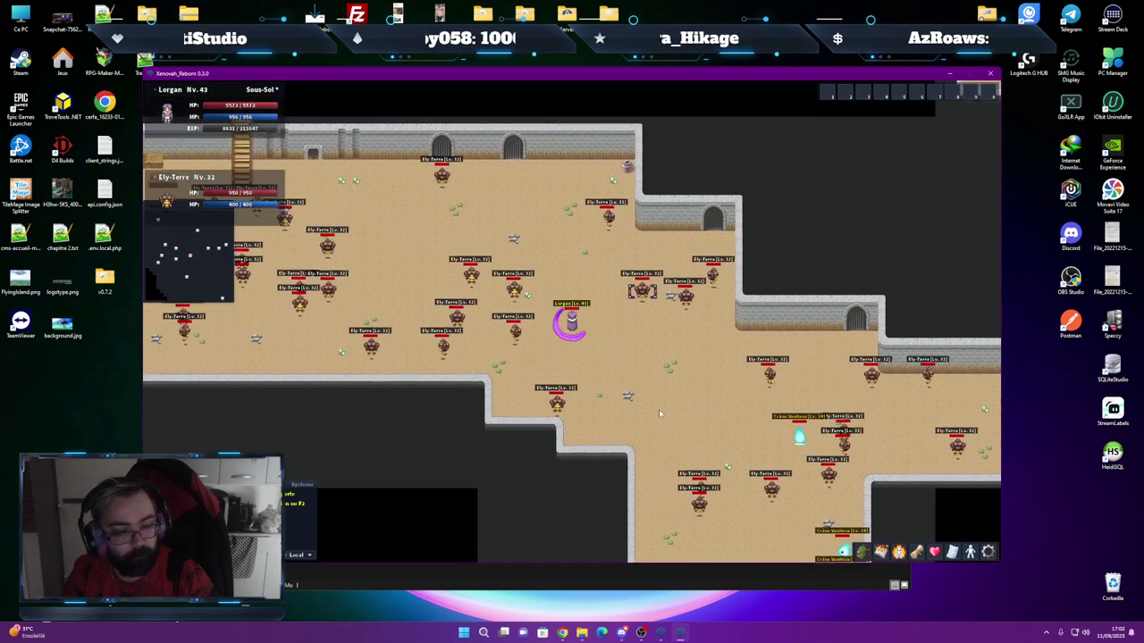
pyautogui.click(990, 73)
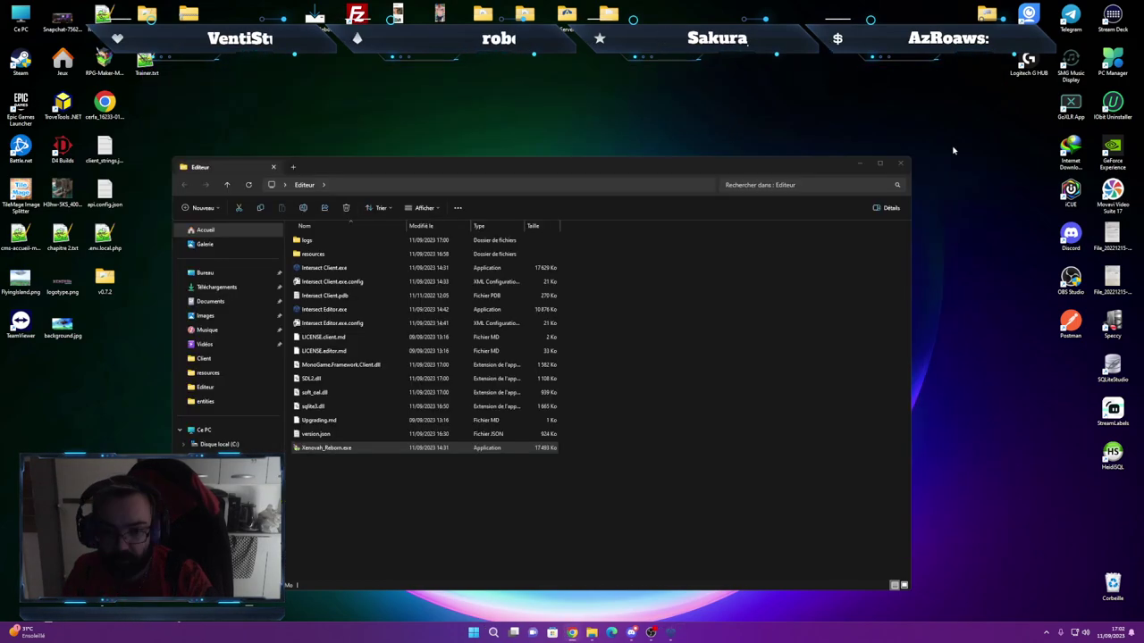
# Switch to the Intersect editor, collapse the Sous-Volcanoid map folder and minimize the editor
pyautogui.click(671, 633)
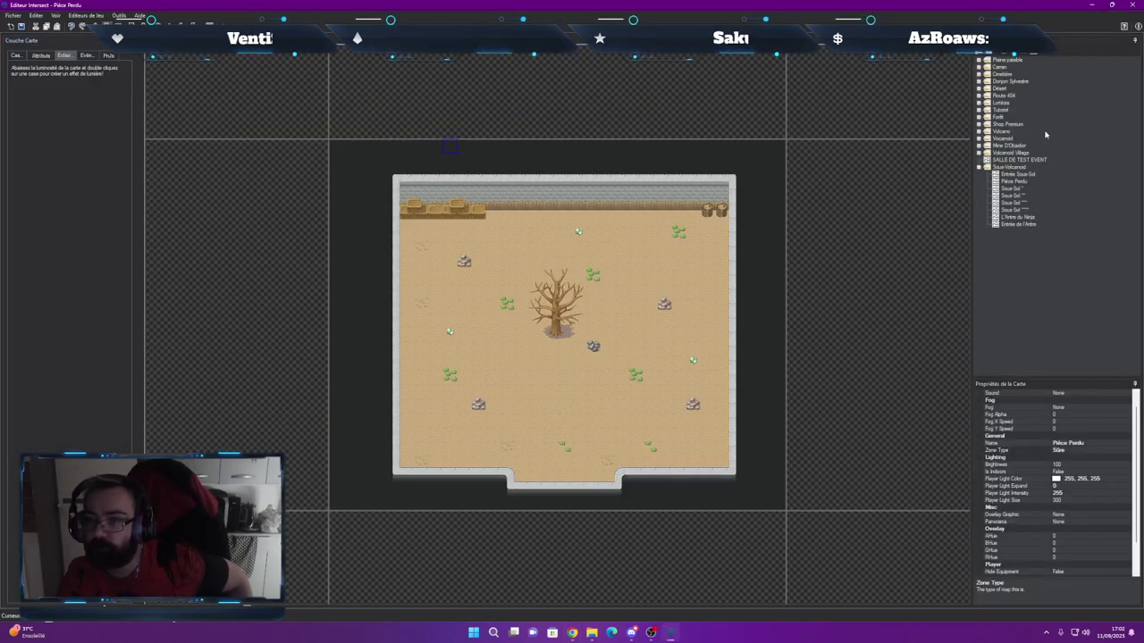
pyautogui.click(980, 168)
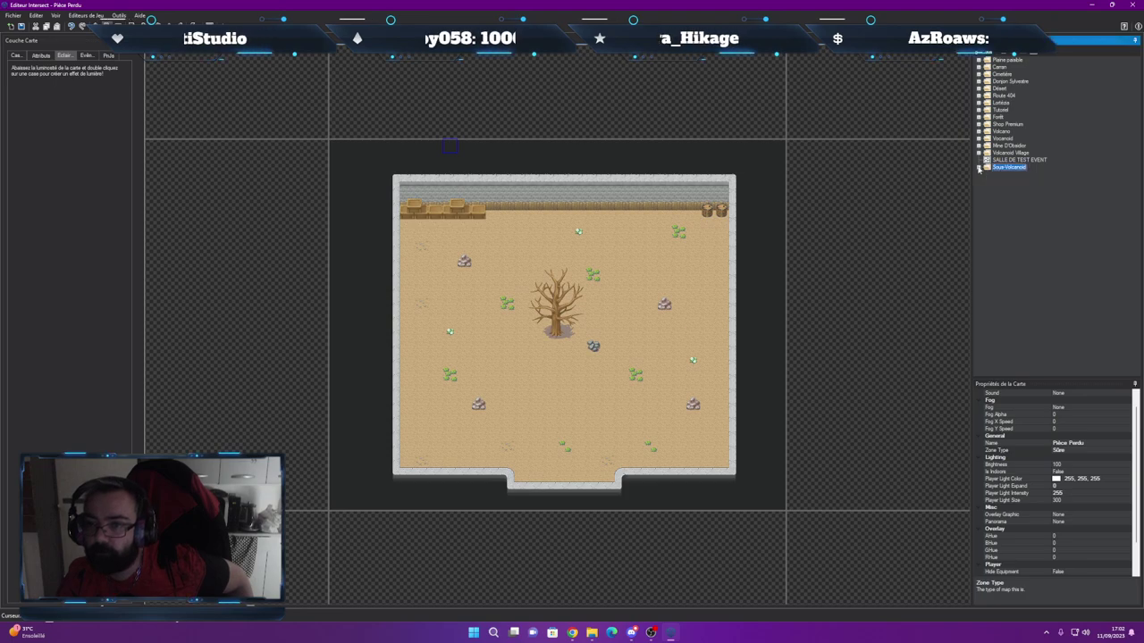
pyautogui.click(1090, 6)
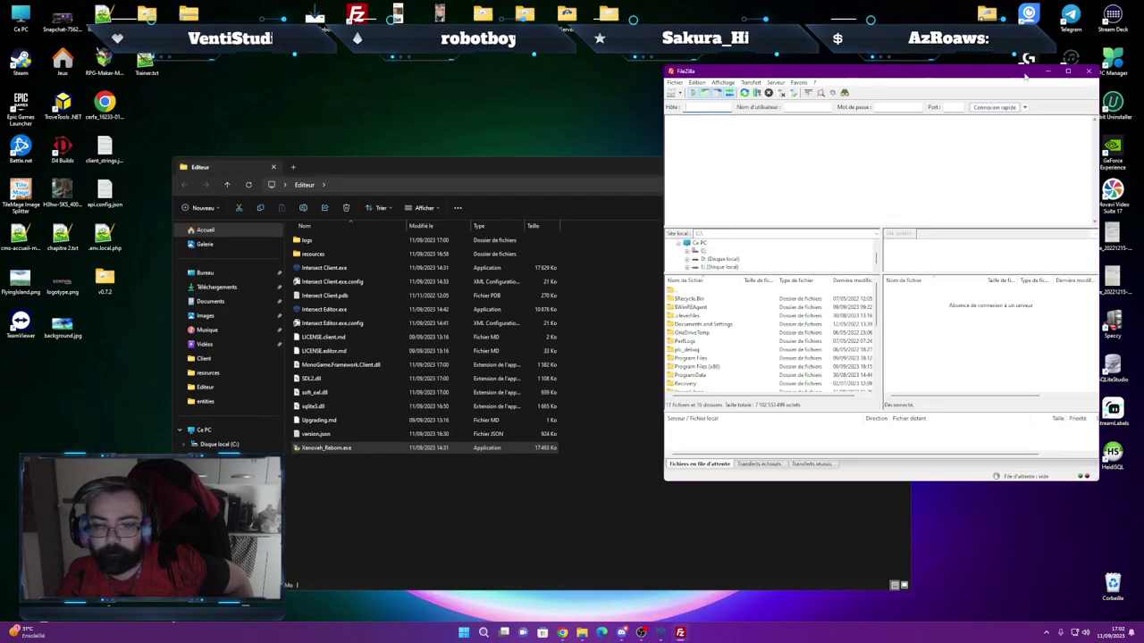
# Switch to FileZilla, connect to the saved eu0.hosting.freemmorpgmaker.com server and open its resources folder
pyautogui.moveTo(902, 83); pyautogui.dragTo(689, 103)
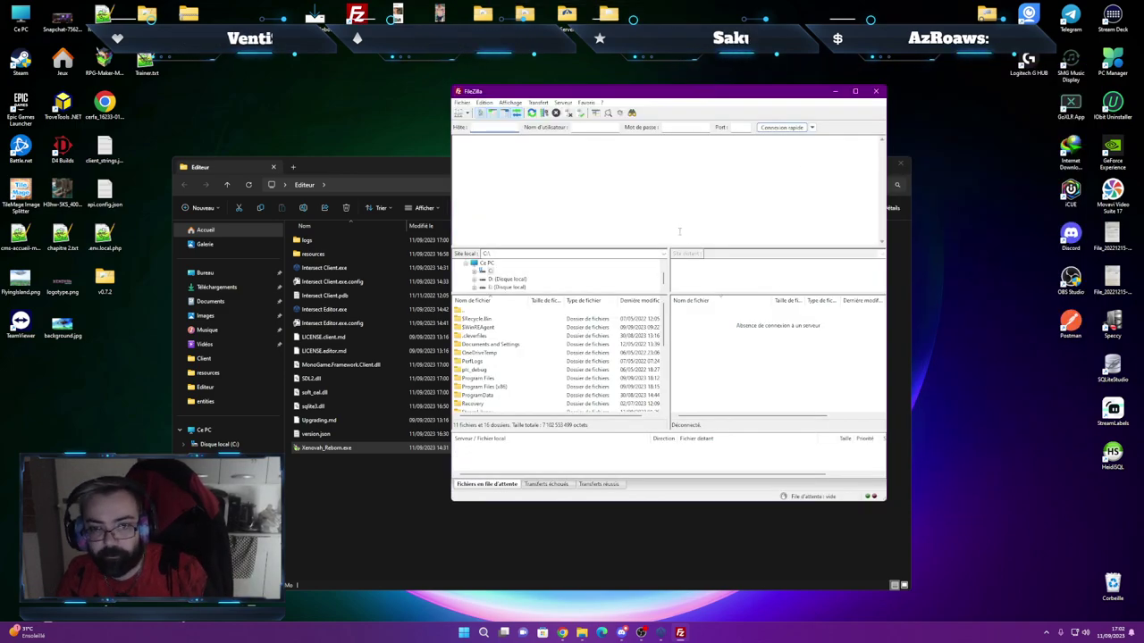
pyautogui.click(811, 127)
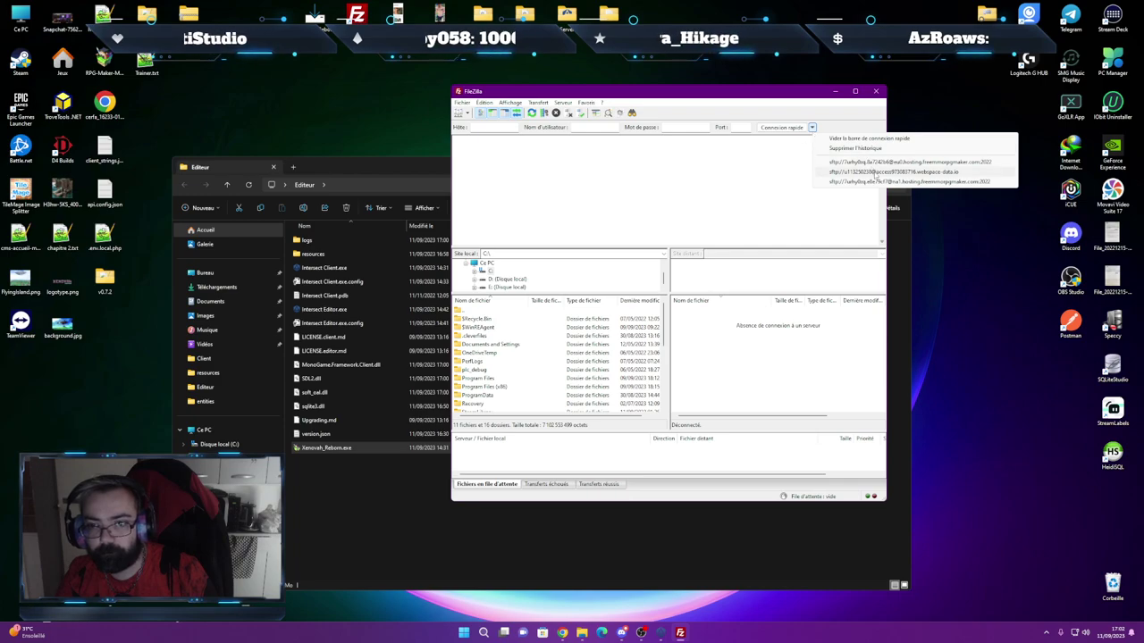
pyautogui.click(874, 162)
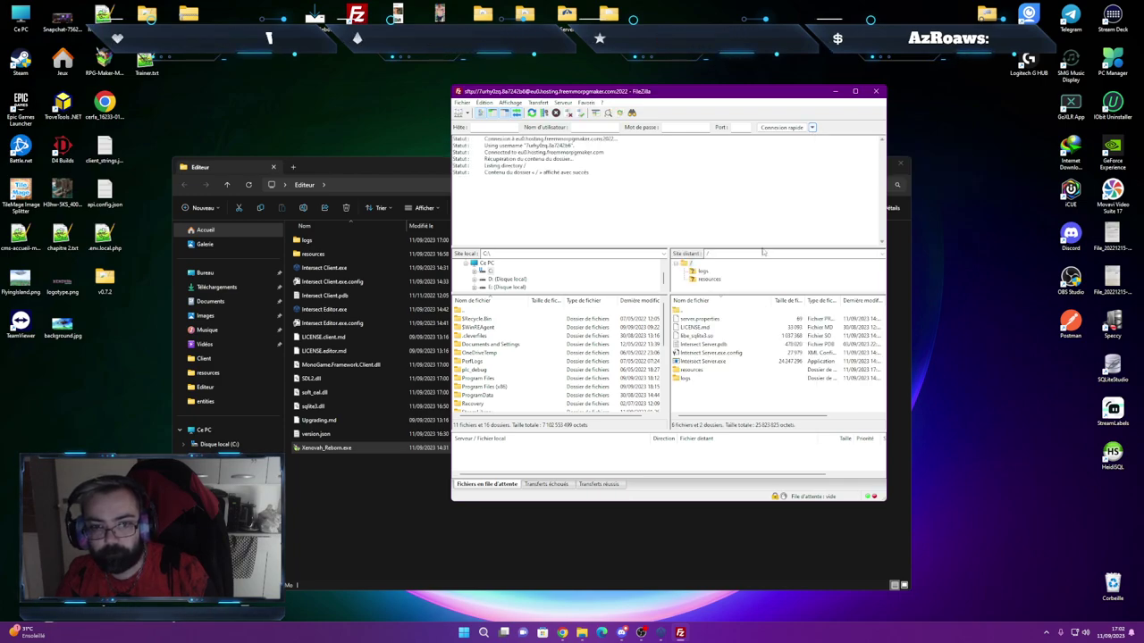
pyautogui.doubleClick(697, 369)
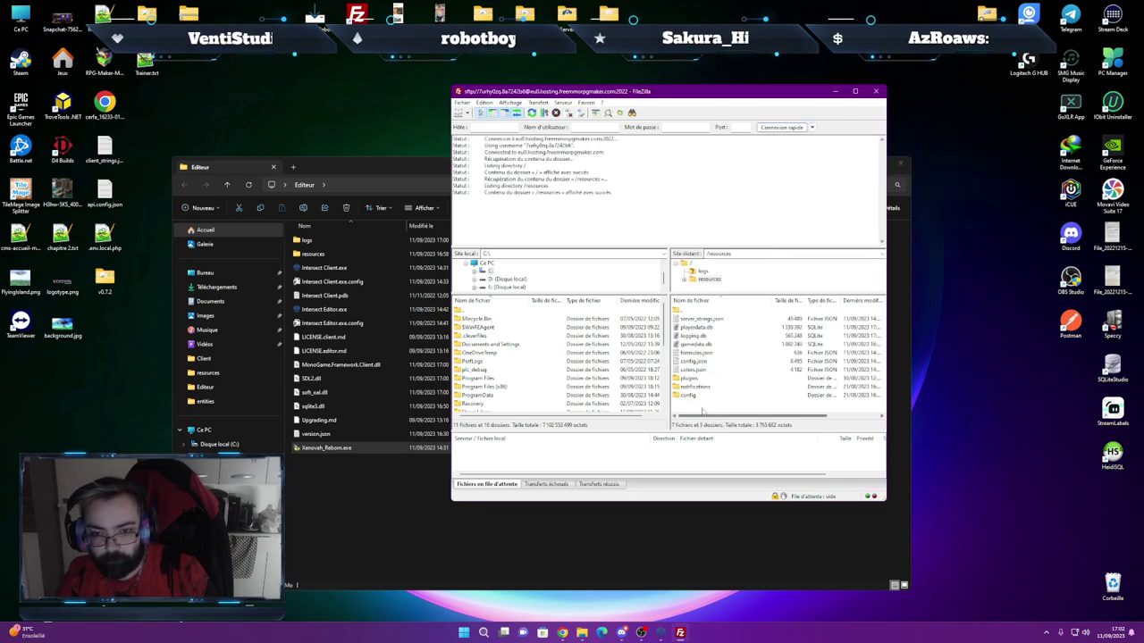
# Download playerdata.db, logging.db and gamedata.db into the Backup Refresh folder on the desktop, replacing the existing copies, and close FileZilla
pyautogui.click(707, 345)
pyautogui.keyDown('ctrl'); pyautogui.click(703, 337); pyautogui.keyUp('ctrl')
pyautogui.keyDown('ctrl'); pyautogui.click(695, 328); pyautogui.keyUp('ctrl')
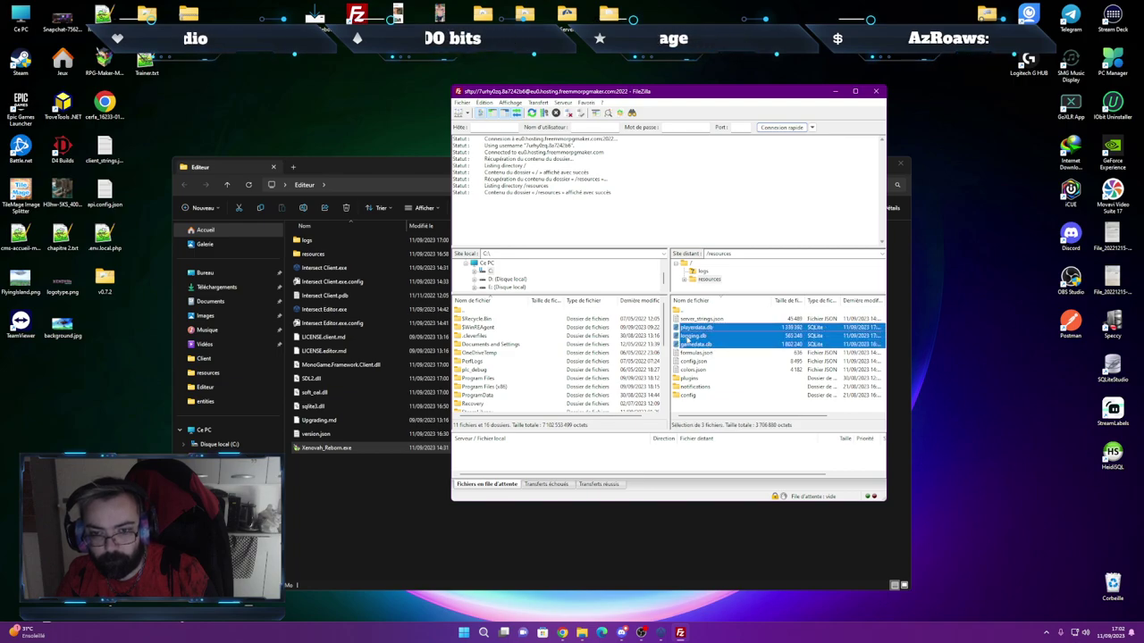
pyautogui.moveTo(997, 4); pyautogui.dragTo(990, 12)
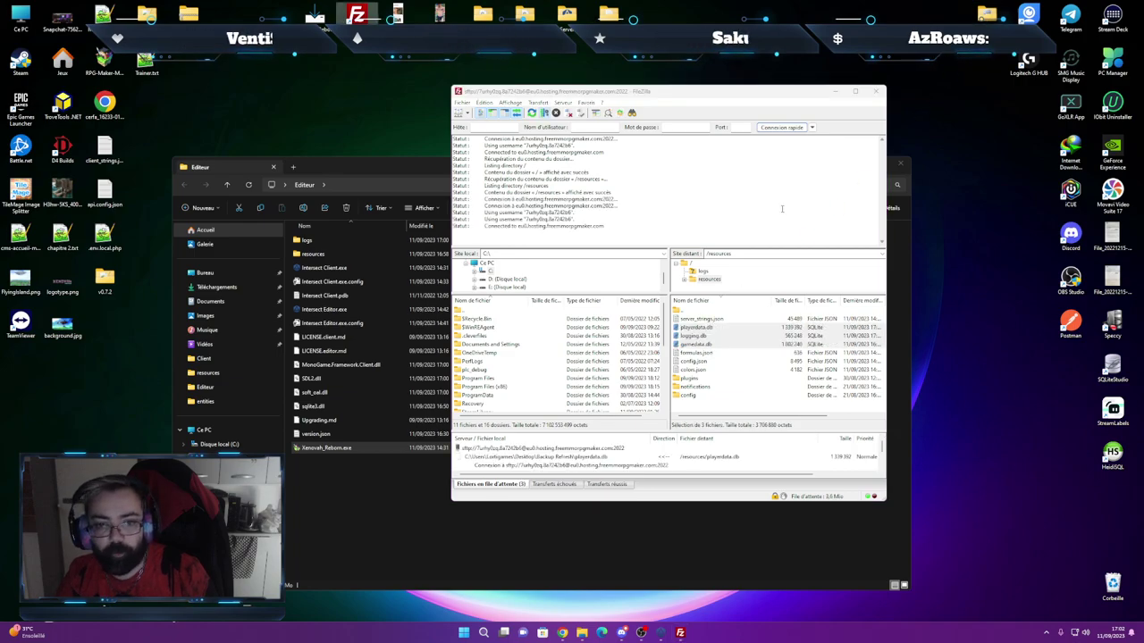
pyautogui.click(776, 355)
pyautogui.click(776, 355)
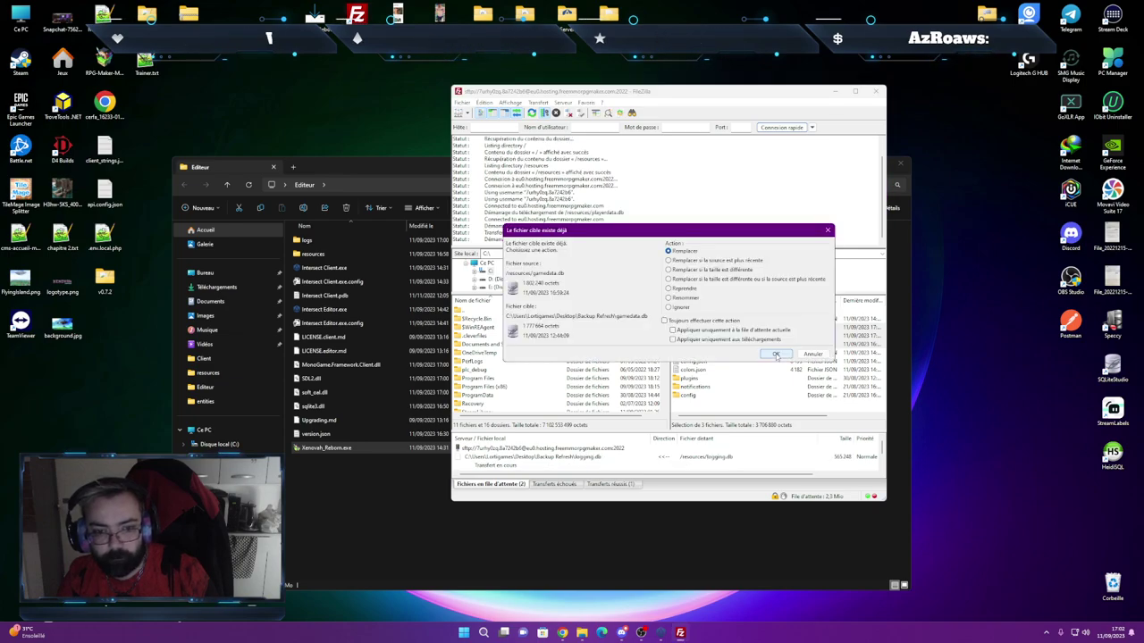
pyautogui.click(775, 354)
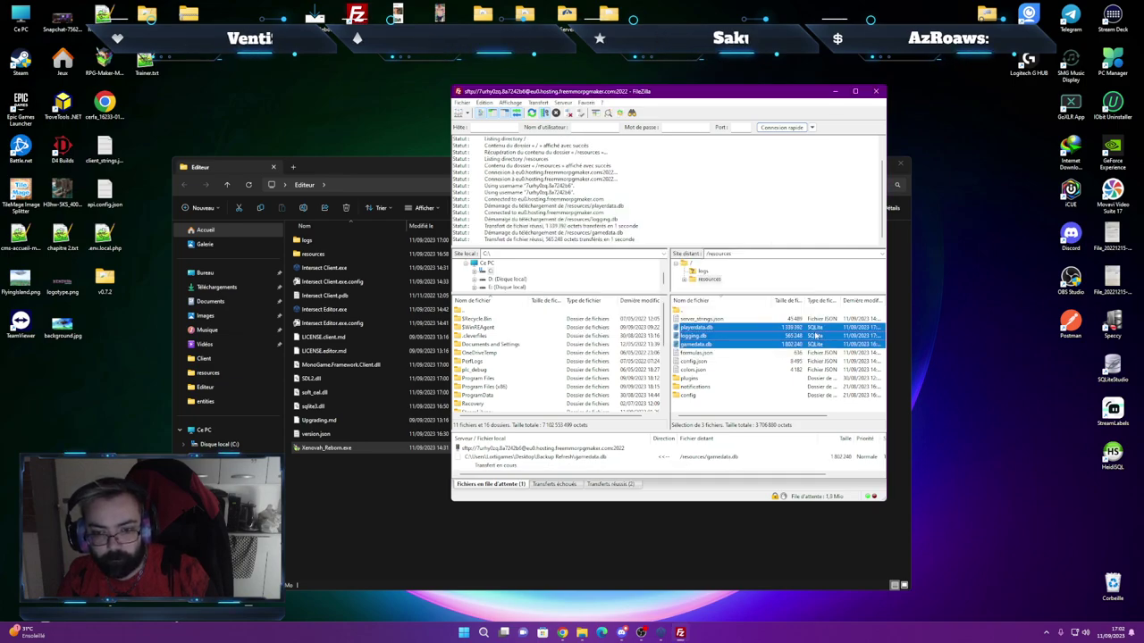
pyautogui.click(877, 92)
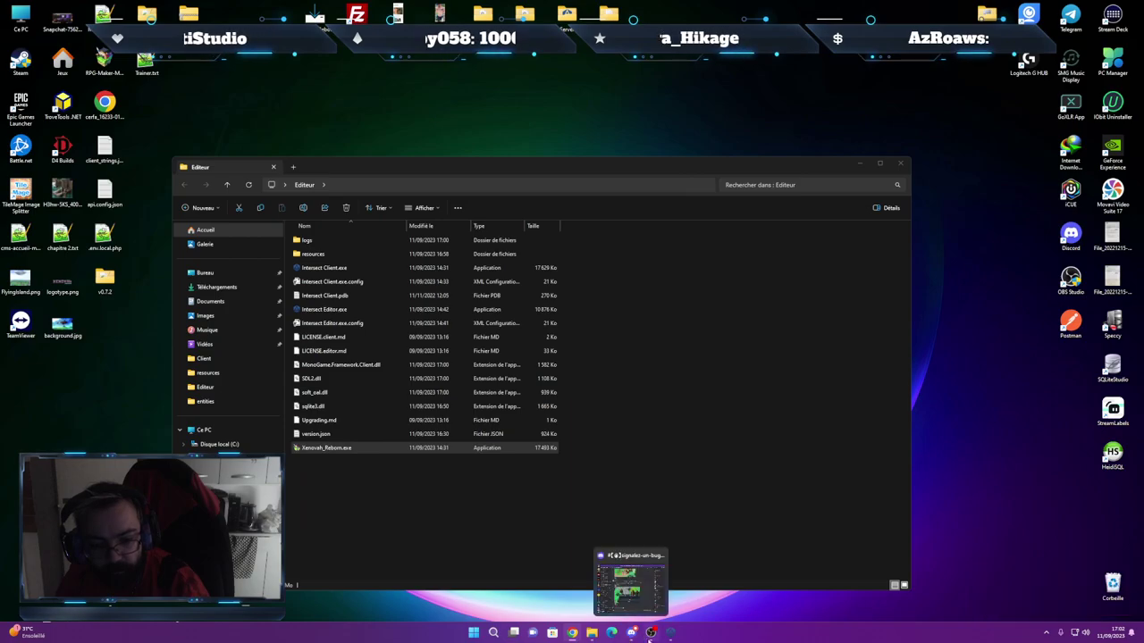
# Return to the Intersect editor and look through the maps in the Mine D'Obsidor folder, then collapse it
pyautogui.click(671, 633)
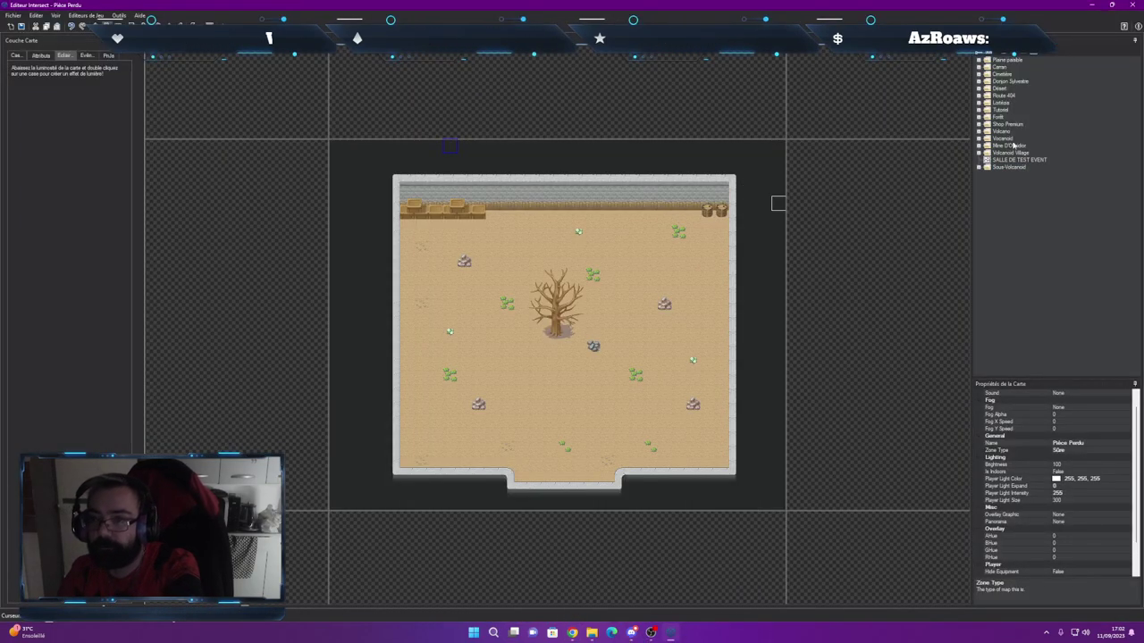
pyautogui.click(999, 117)
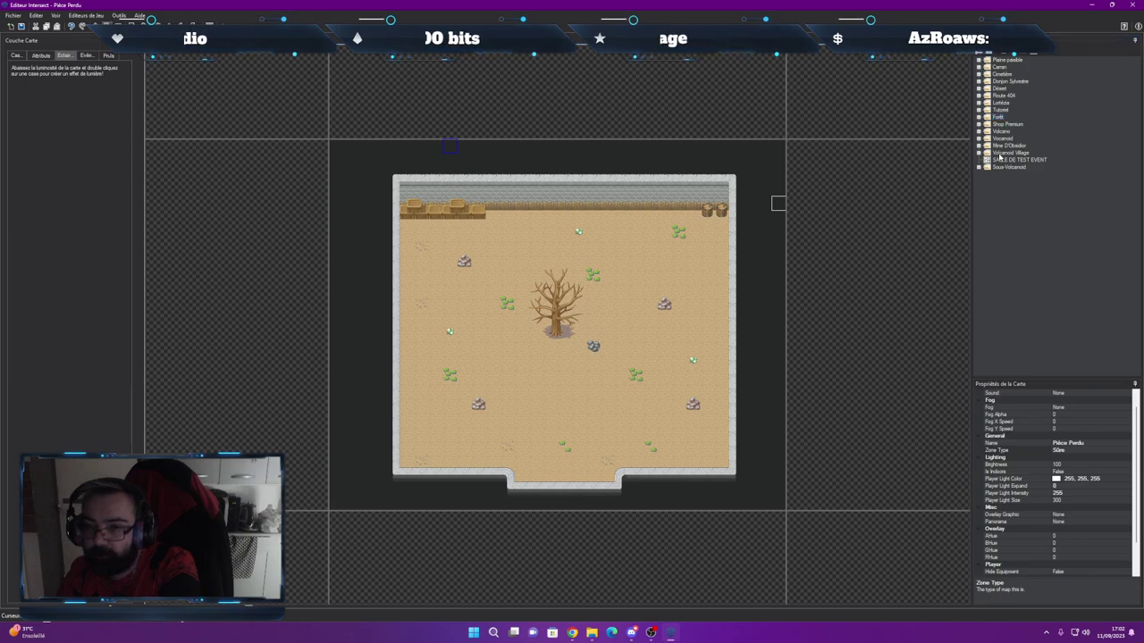
pyautogui.doubleClick(1004, 146)
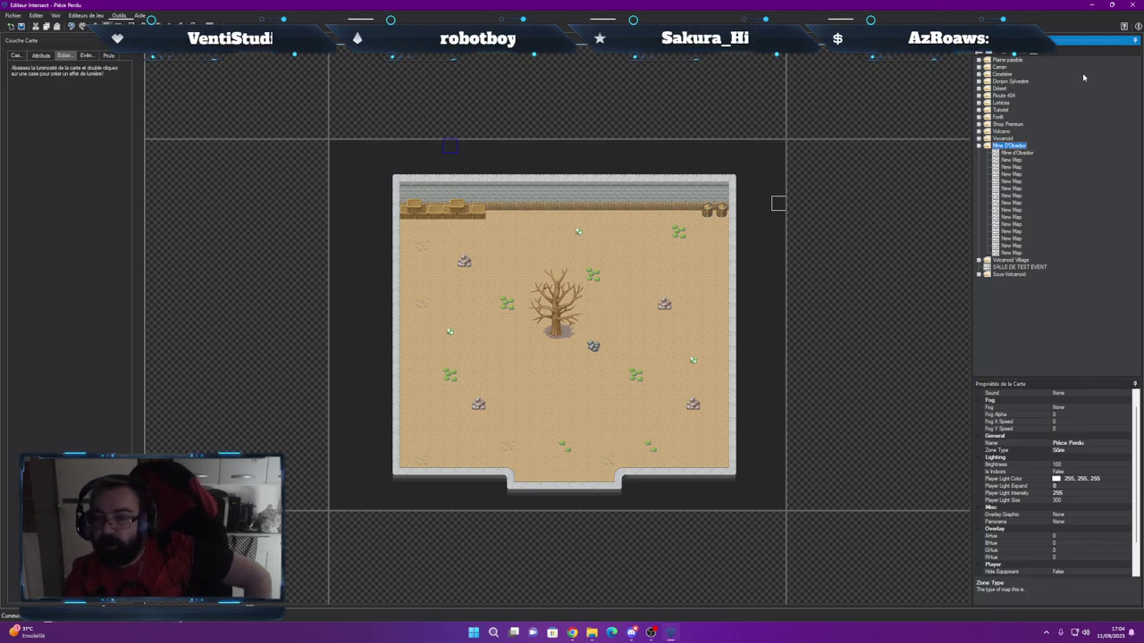
pyautogui.click(979, 146)
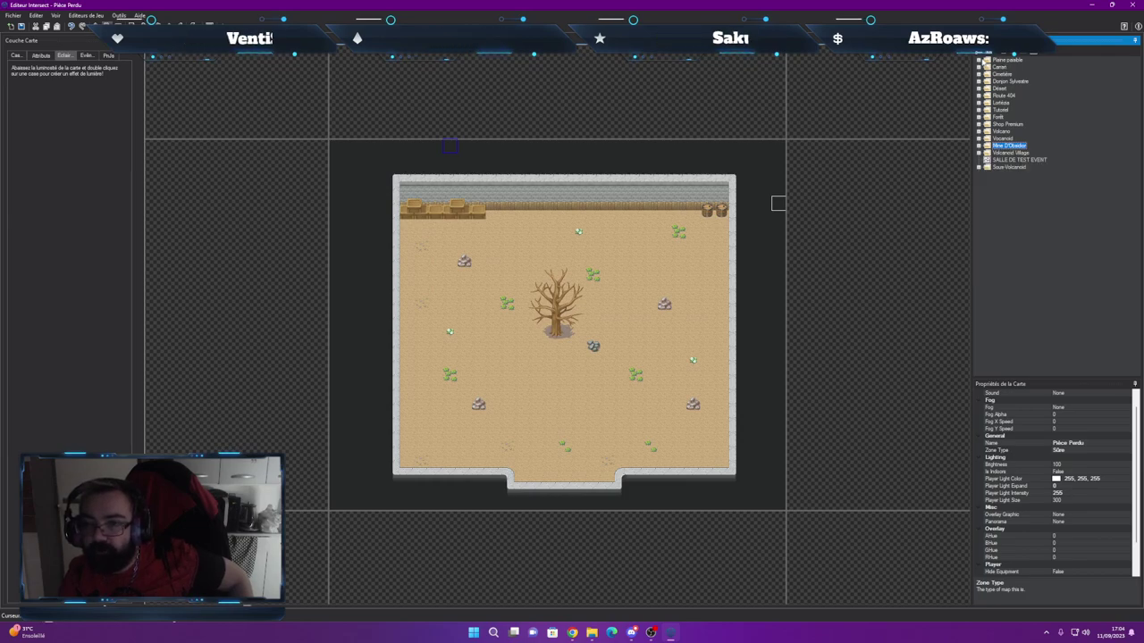
# Look through the maps in the Plaine paisible folder, including Crypte - Ouest, Carran Nord and Grotte - Paisible B, and open Crypte Royale
pyautogui.click(979, 60)
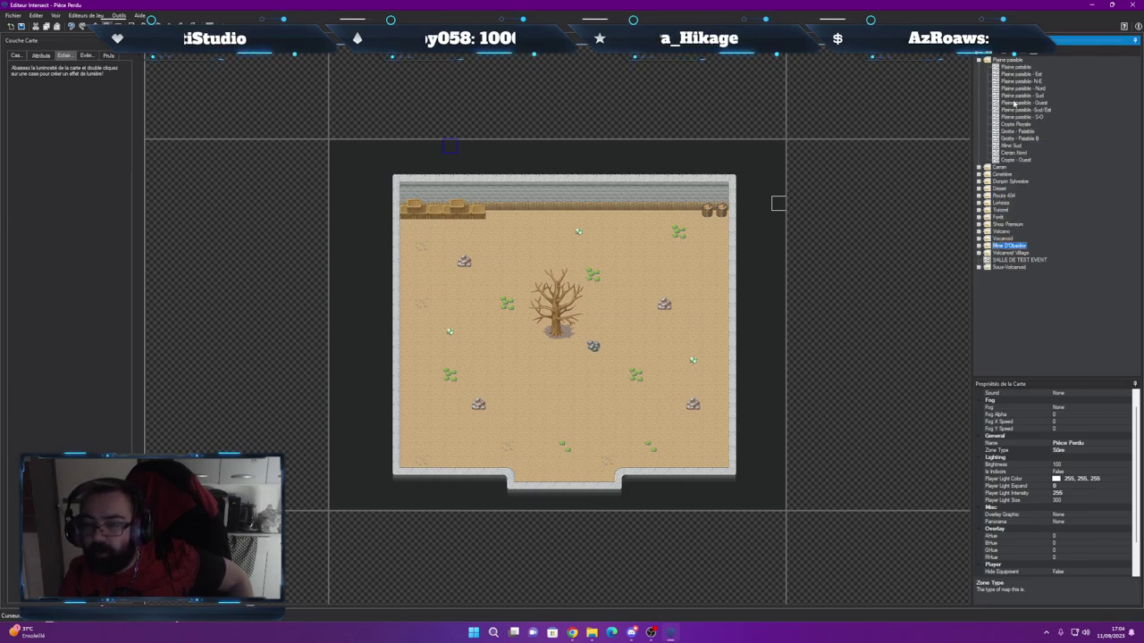
pyautogui.click(1028, 162)
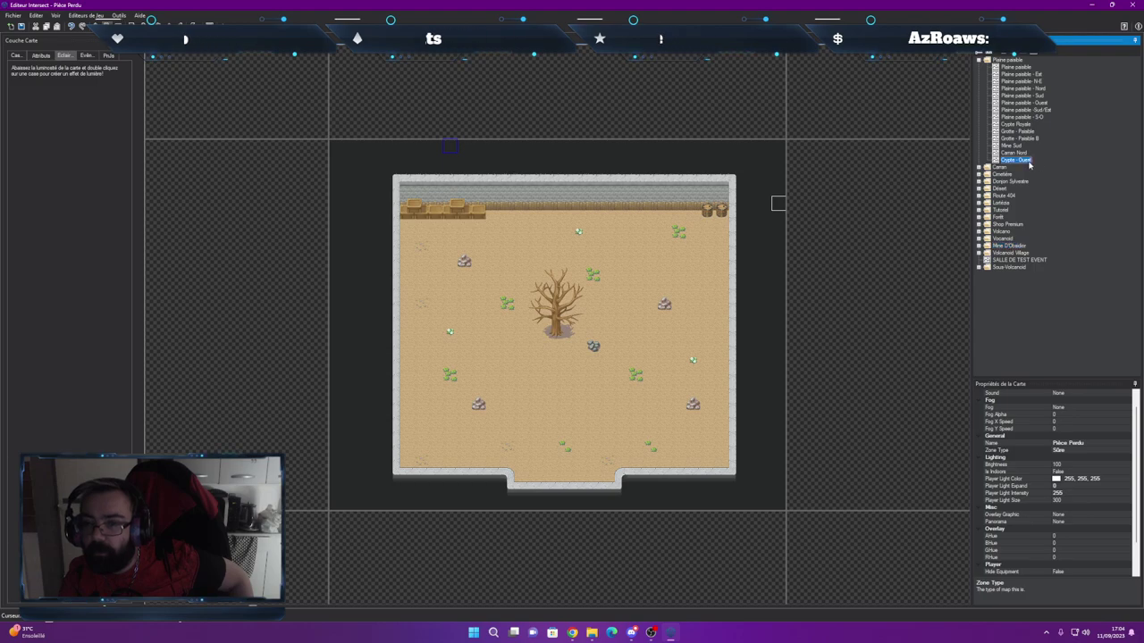
pyautogui.doubleClick(1028, 161)
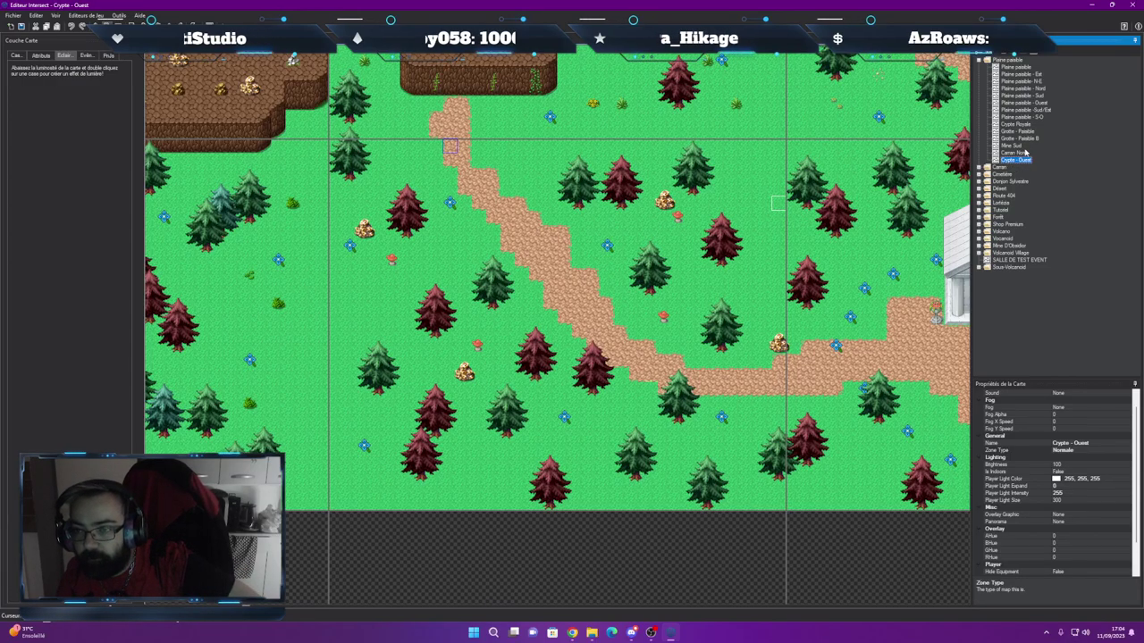
pyautogui.doubleClick(1021, 153)
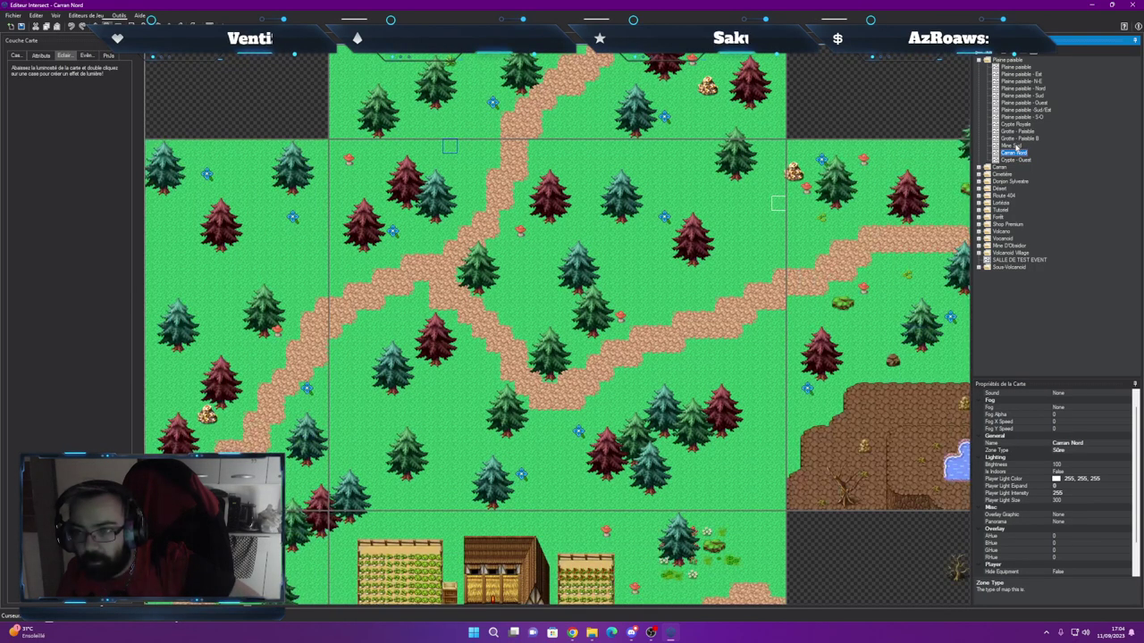
pyautogui.doubleClick(1016, 146)
pyautogui.doubleClick(1019, 138)
pyautogui.click(1025, 132)
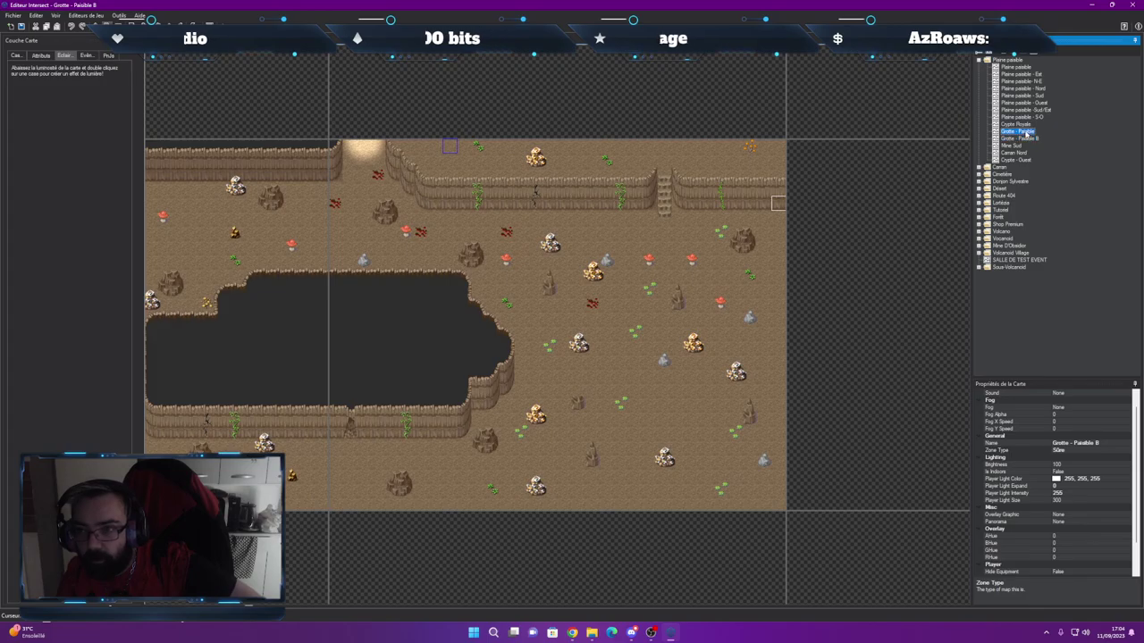
pyautogui.doubleClick(1017, 124)
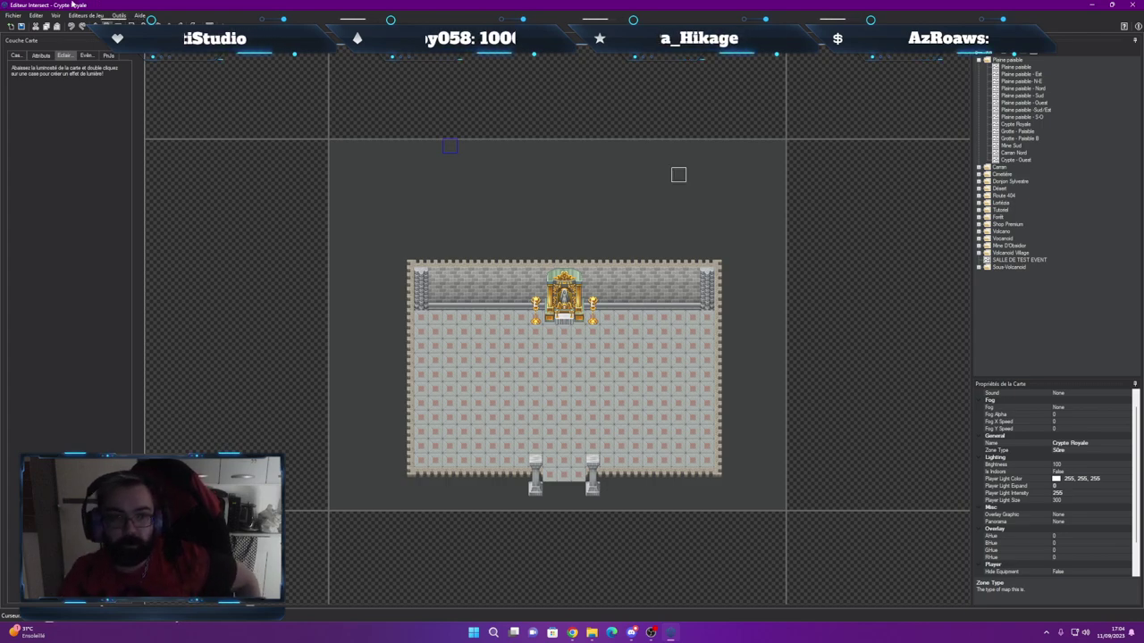
# Check the blocked and warp attributes on the Crypte Royale map and return to its tile layers
pyautogui.click(41, 56)
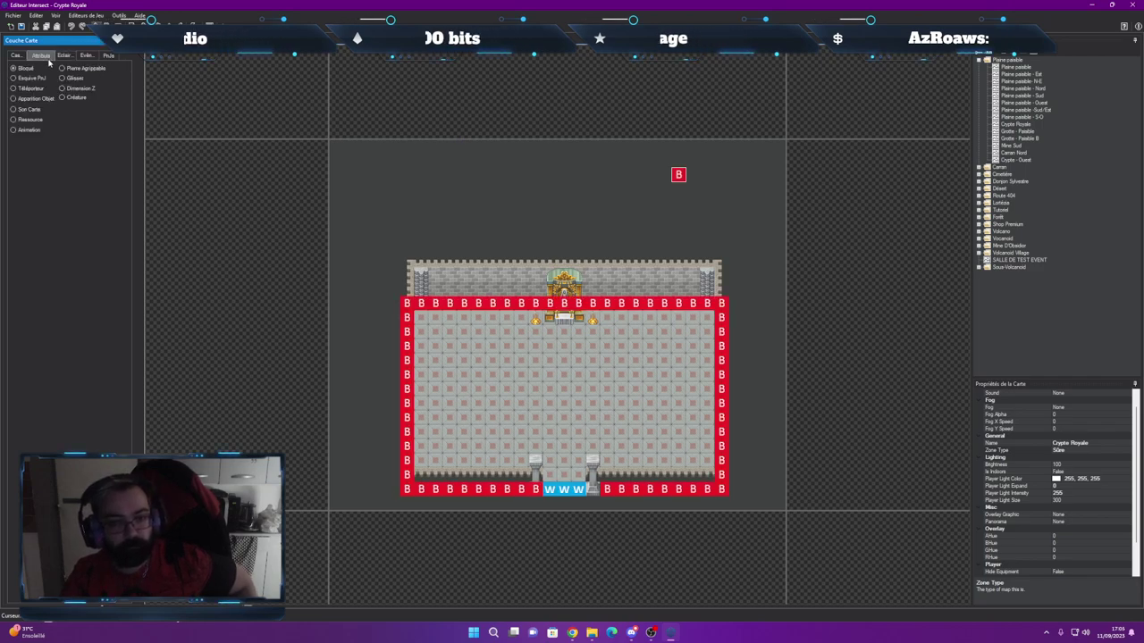
pyautogui.click(16, 55)
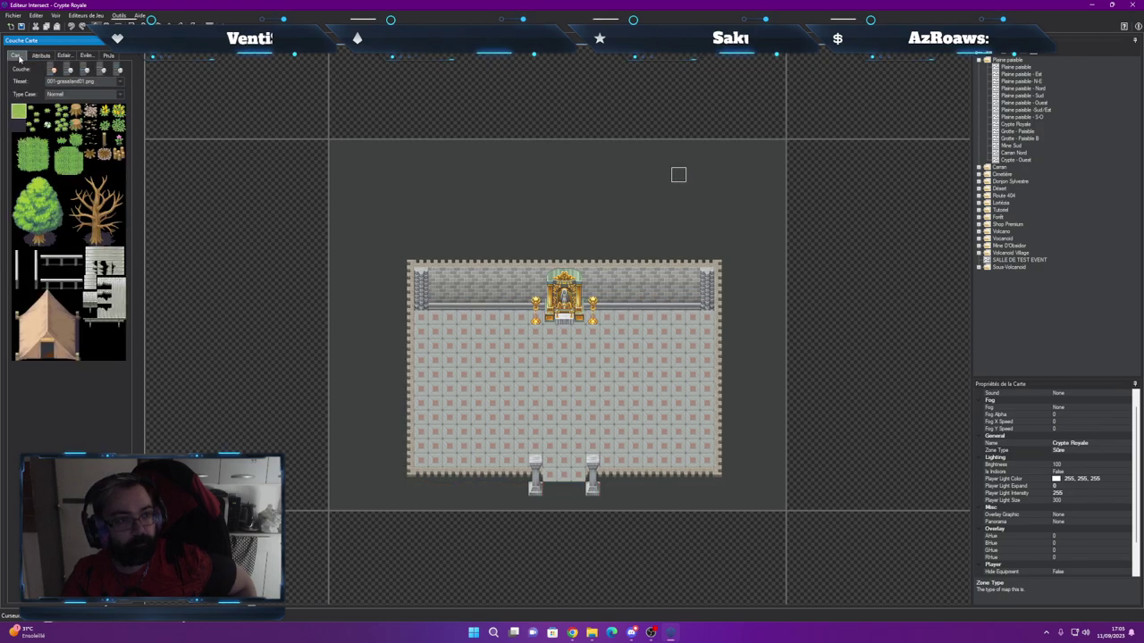
pyautogui.click(41, 56)
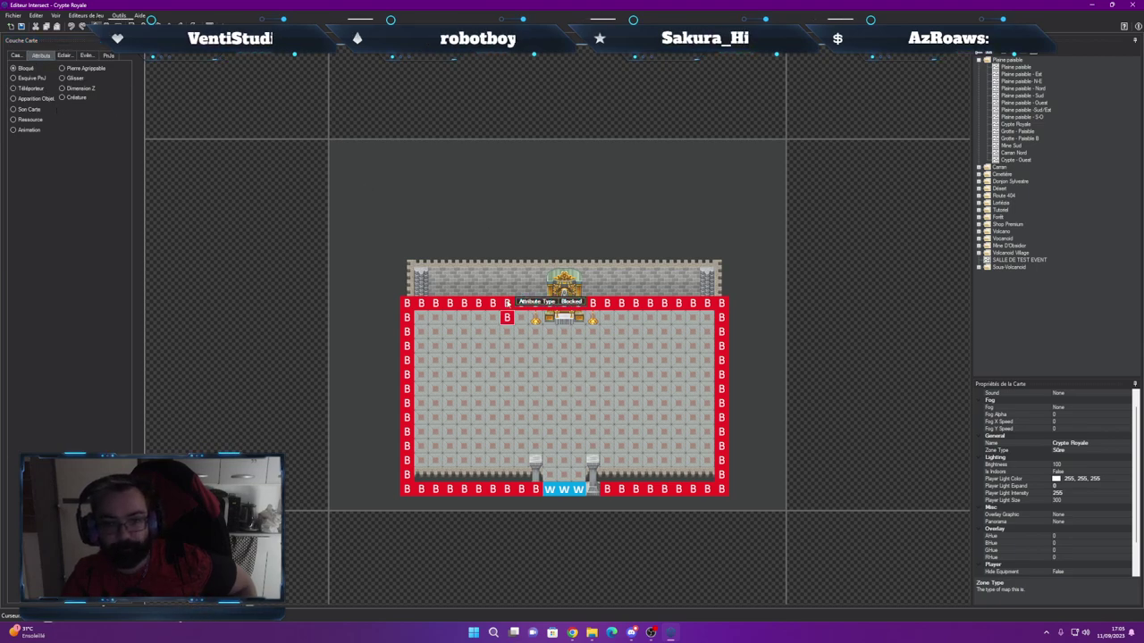
pyautogui.click(16, 55)
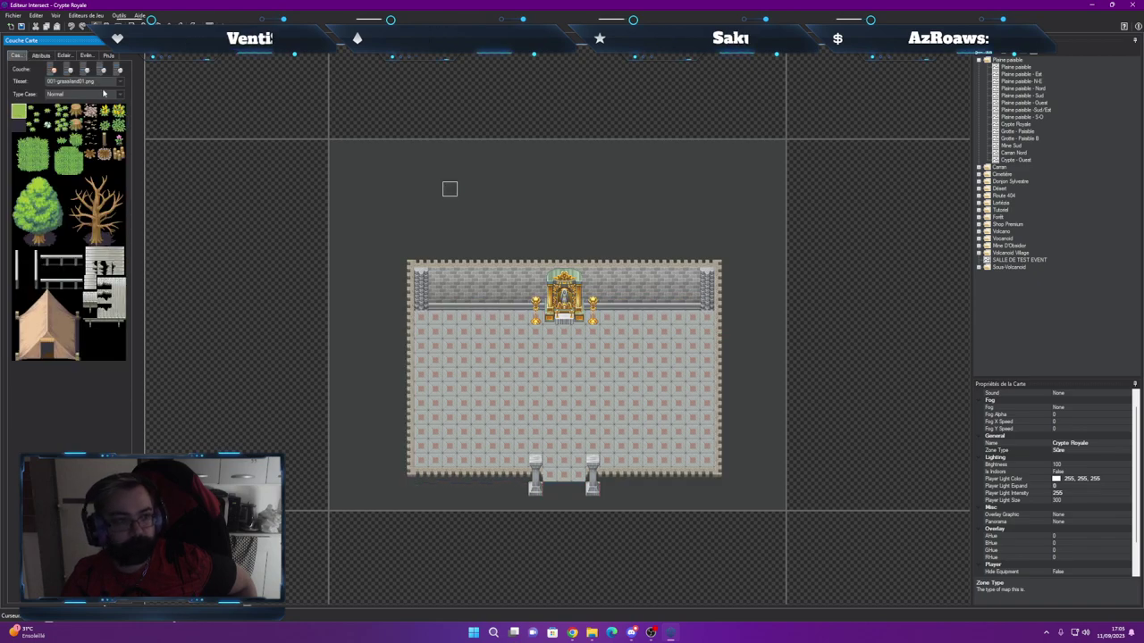
# Browse through the tilesets from 001-grassland01.png and choose 010-castletown02.png
pyautogui.click(98, 82)
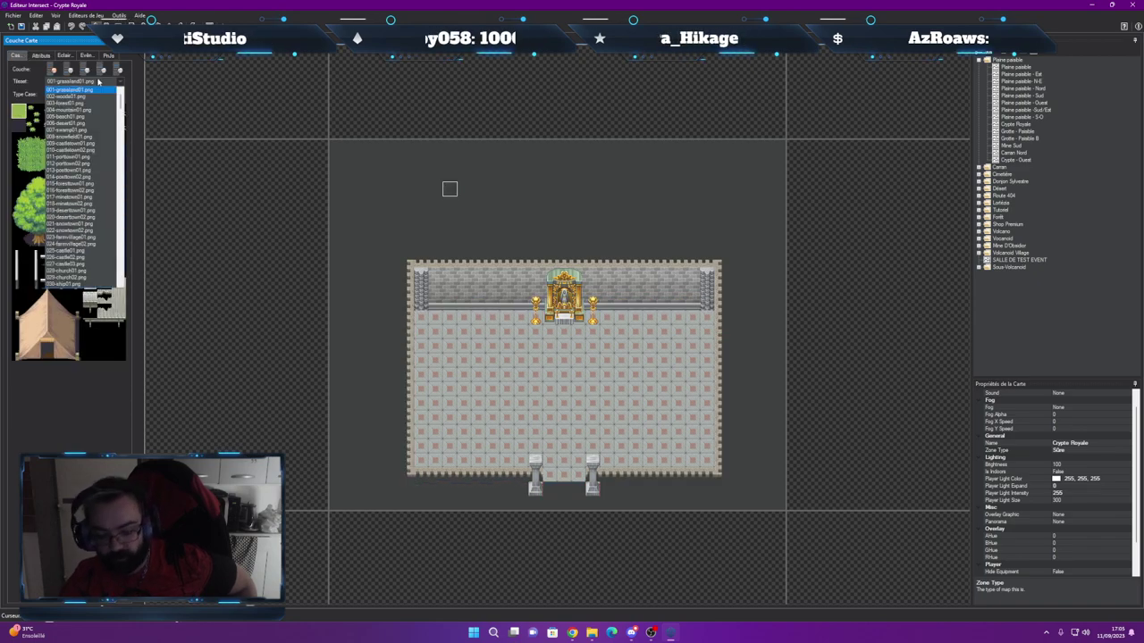
pyautogui.press('Down')
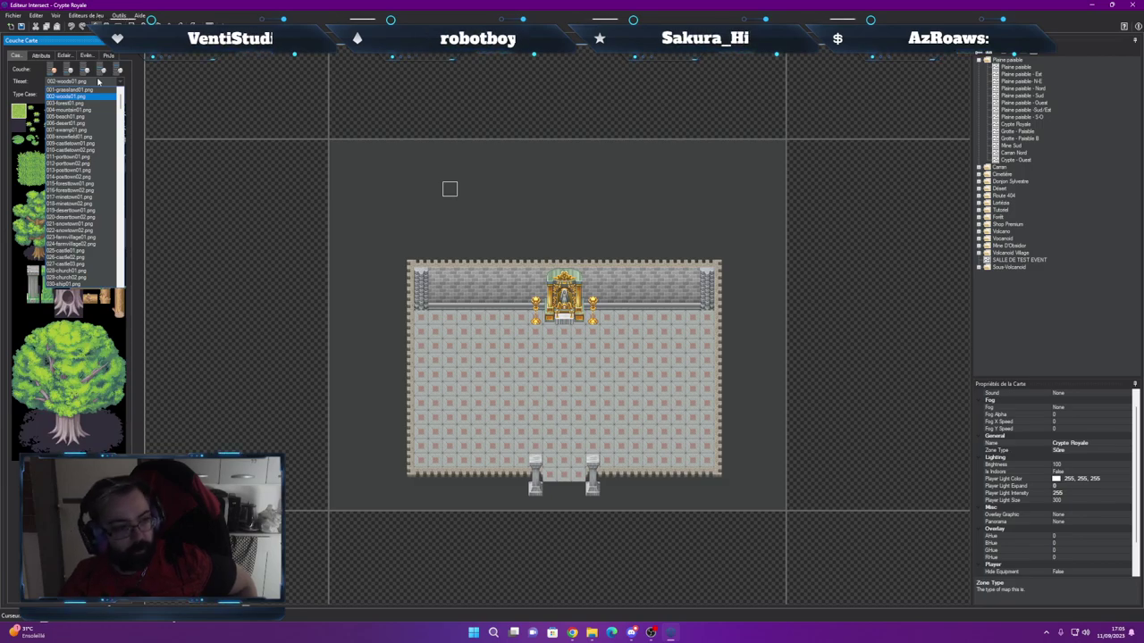
pyautogui.press('Down')
pyautogui.press('Down')
pyautogui.press('Down')
pyautogui.press('Down')
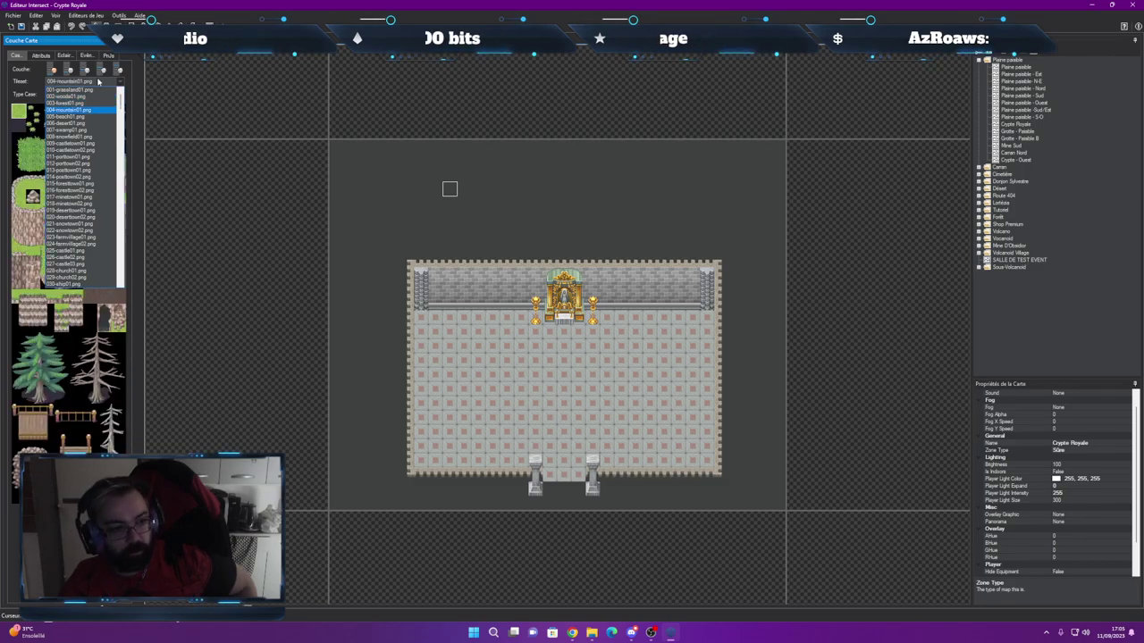
pyautogui.press('Down')
pyautogui.press('Down')
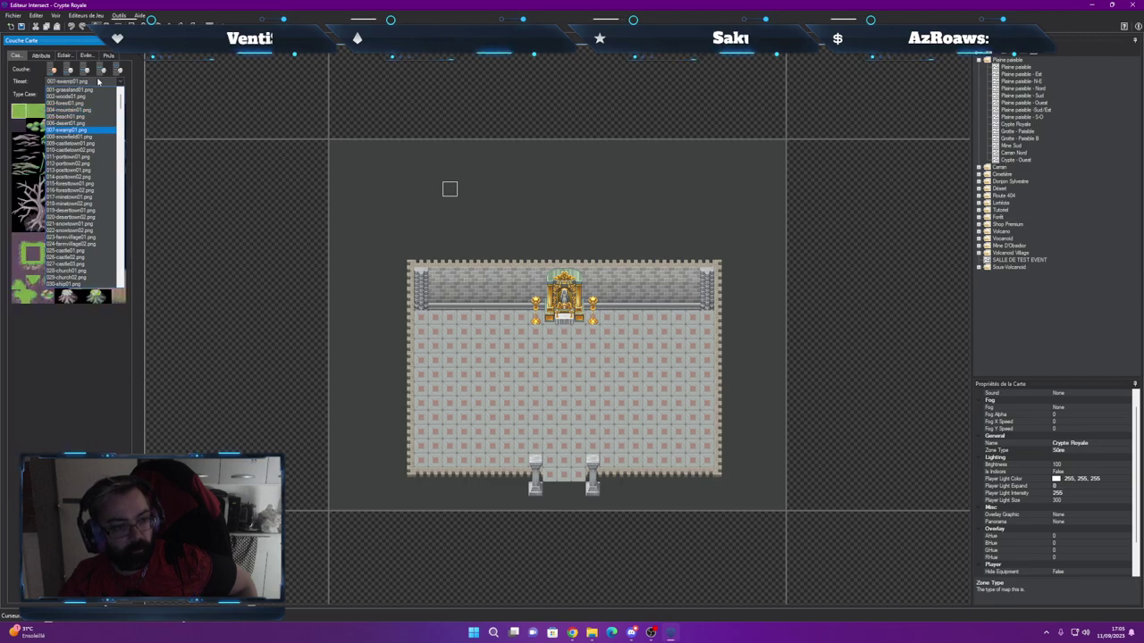
pyautogui.press('Down')
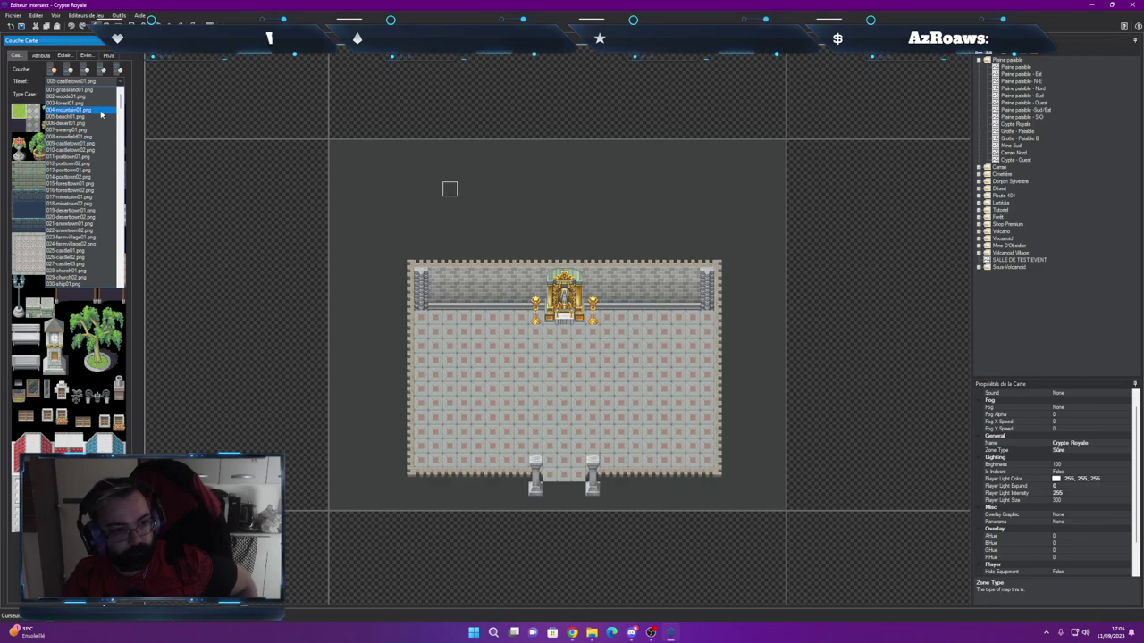
pyautogui.click(138, 114)
pyautogui.press('Up')
pyautogui.press('Up')
pyautogui.press('Up')
pyautogui.press('Up')
pyautogui.press('Up')
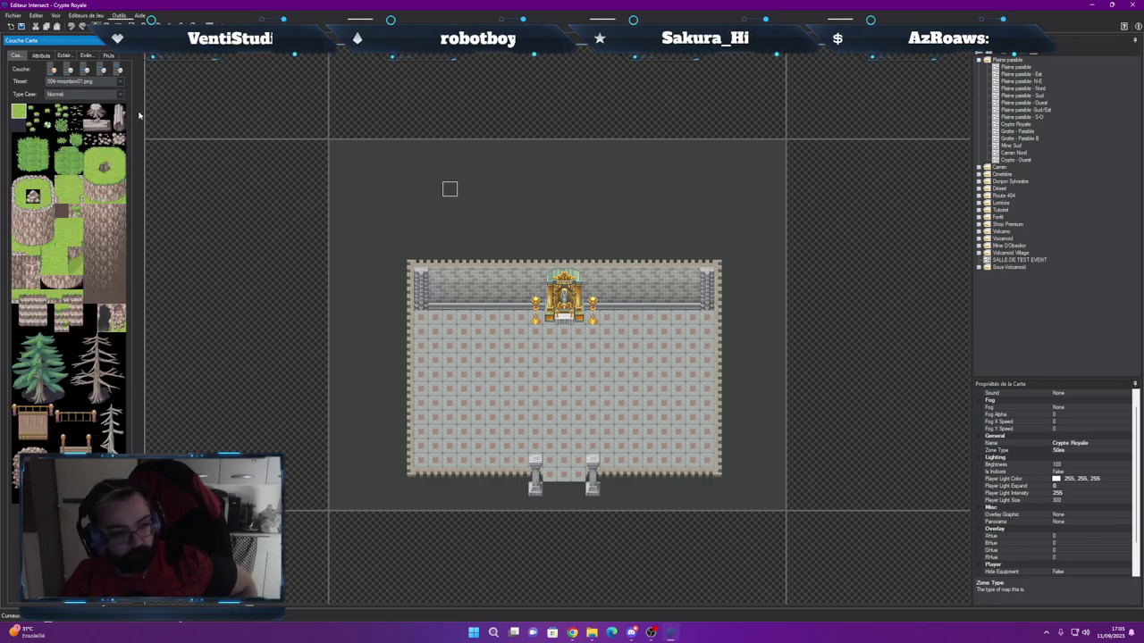
pyautogui.press('Down')
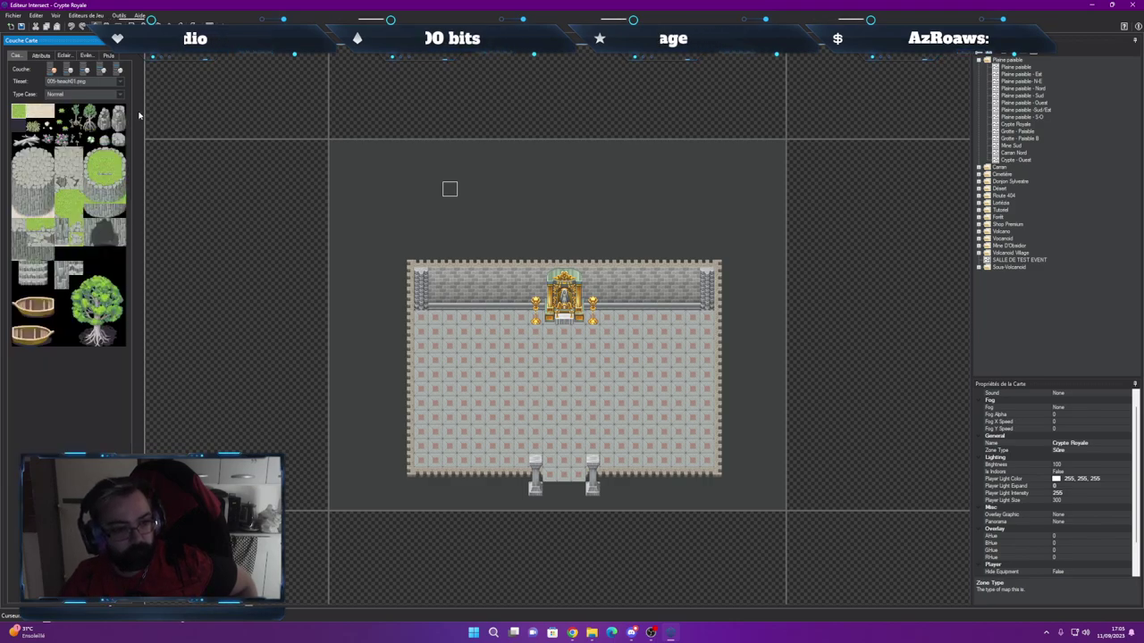
pyautogui.press('Down')
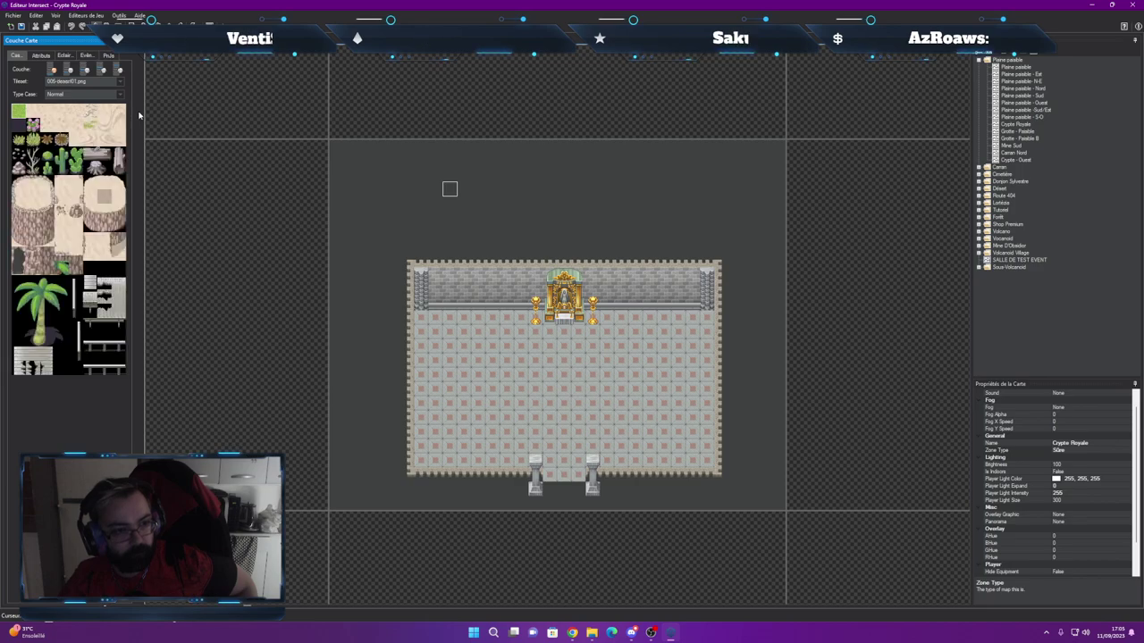
pyautogui.press('Down')
pyautogui.press('Down')
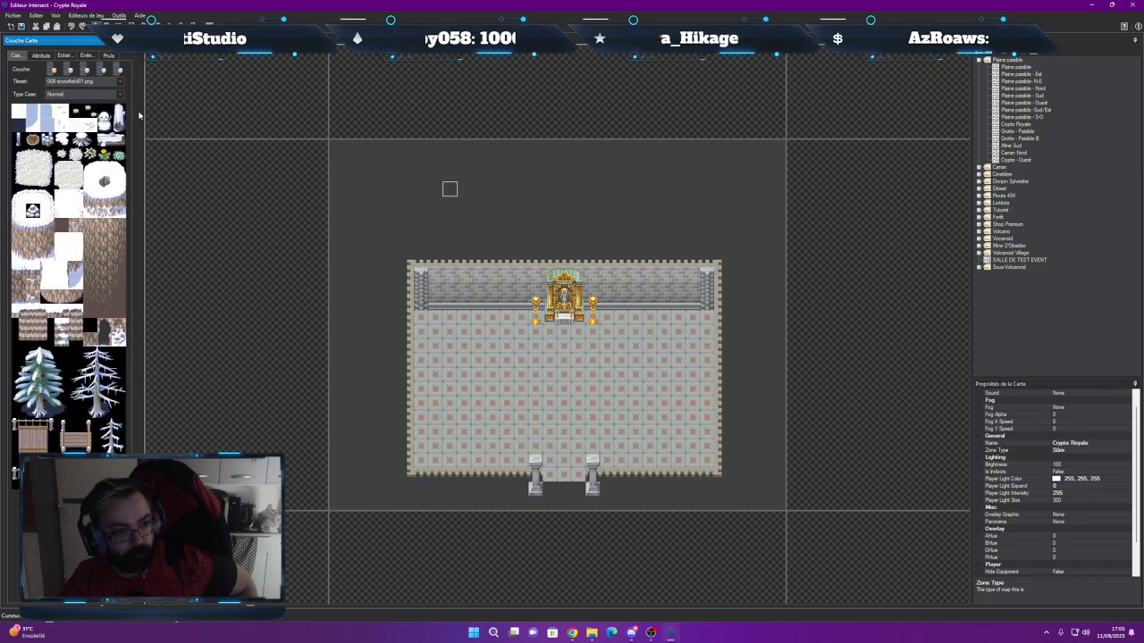
pyautogui.press('Down')
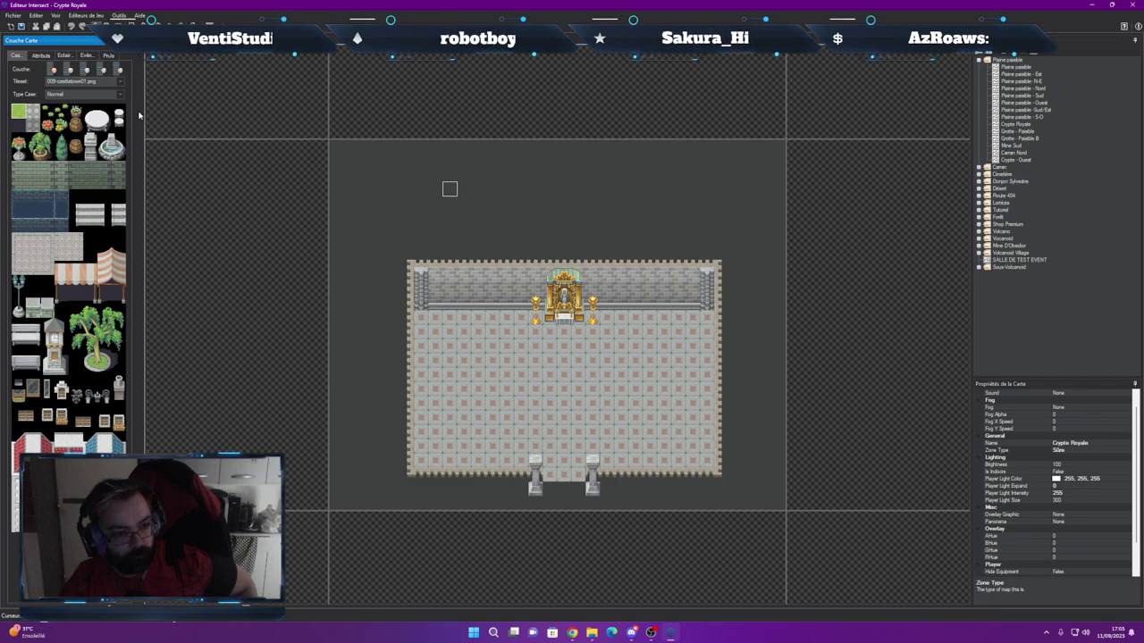
pyautogui.press('Down')
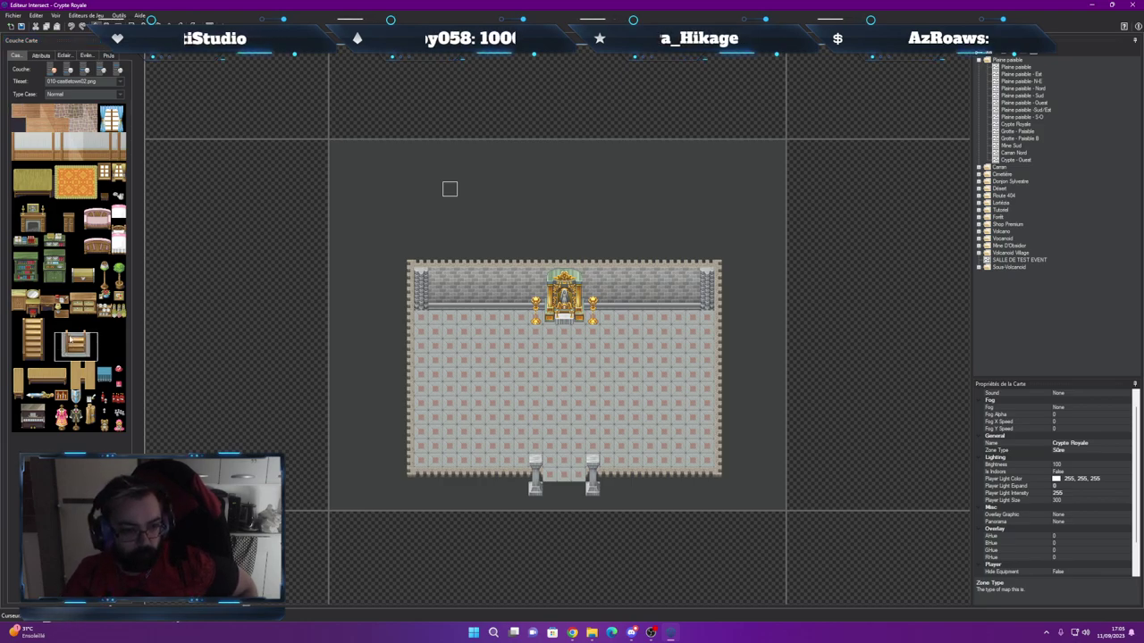
# Place the descending wooden stairwell near the east wall of the Crypte Royale room and mark its two sides and lower edge as blocked
pyautogui.moveTo(60, 323); pyautogui.dragTo(90, 355)
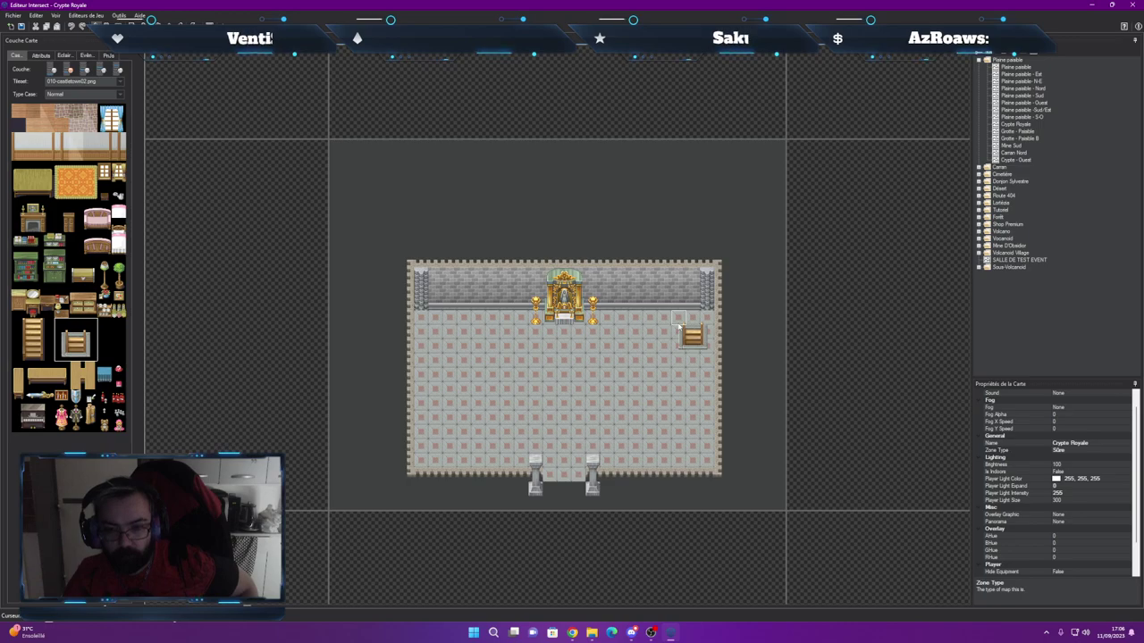
pyautogui.click(677, 332)
pyautogui.click(40, 55)
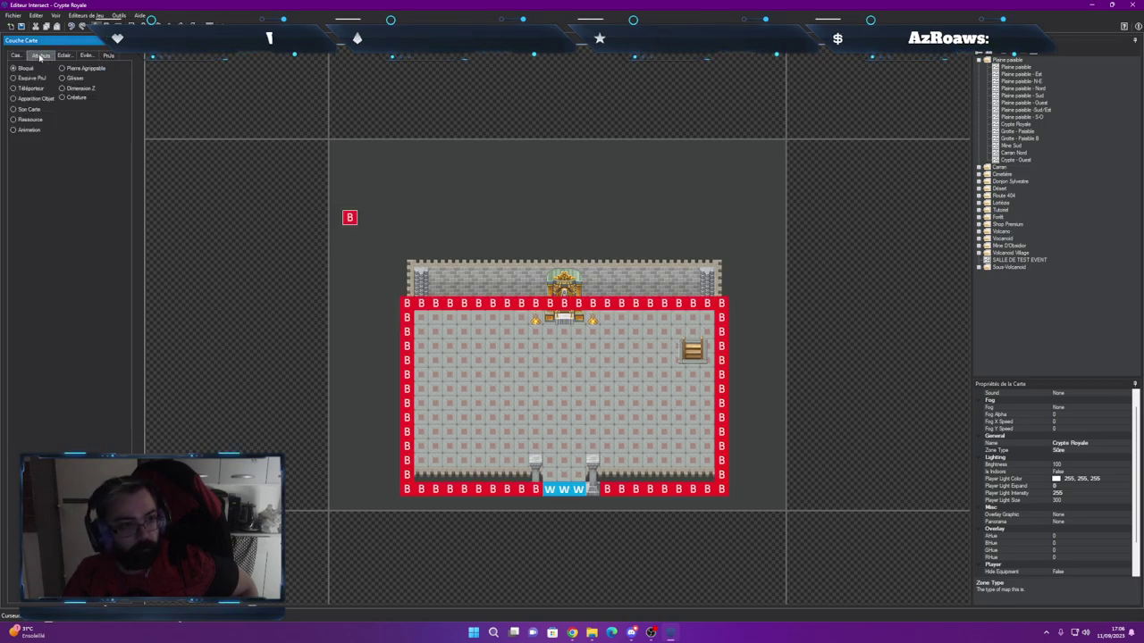
pyautogui.moveTo(679, 346)
pyautogui.mouseDown()
pyautogui.moveTo(679, 360)
pyautogui.moveTo(707, 360)
pyautogui.moveTo(707, 345)
pyautogui.mouseUp()
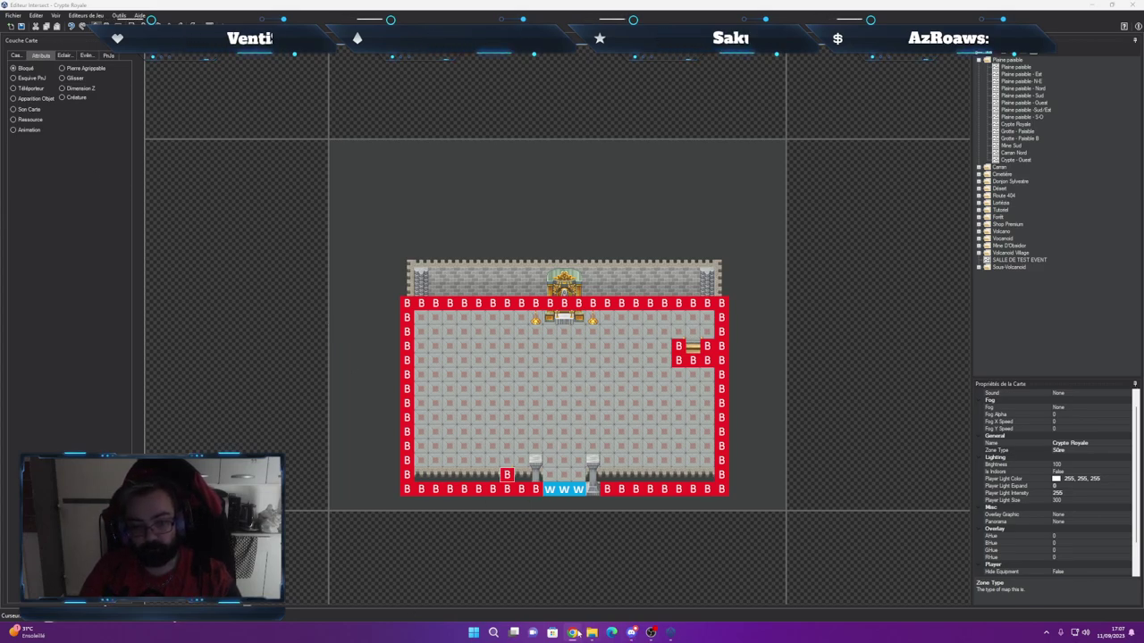
# Return to the tile layers and pick the tall wooden staircase from the 010-castletown02.png tileset, comparing it with the placed stairwell
pyautogui.moveTo(573, 632)
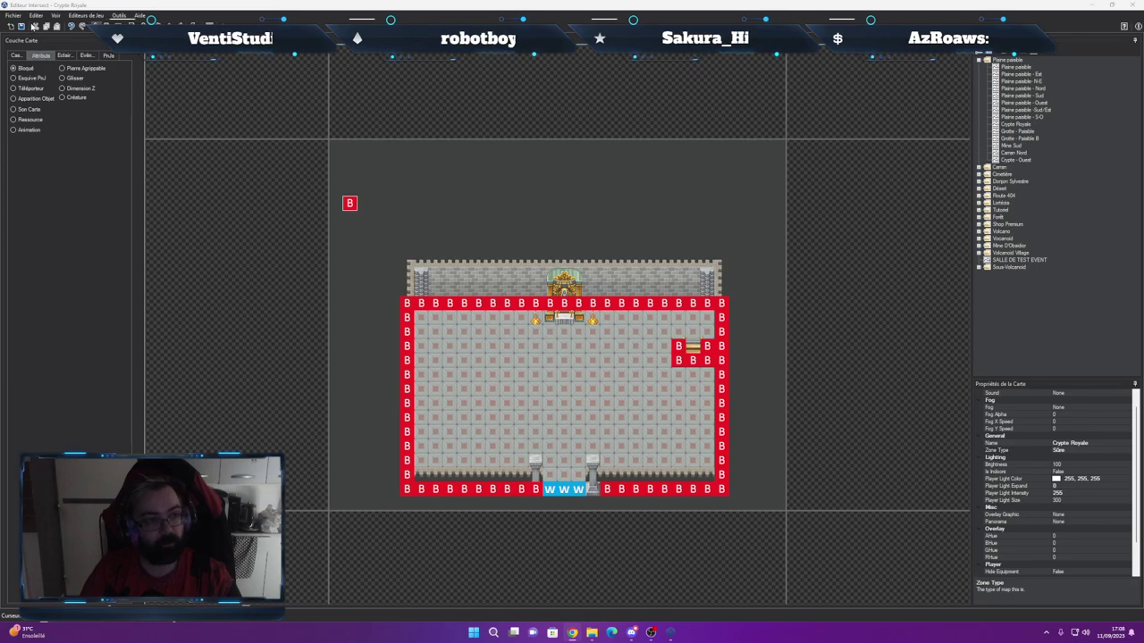
pyautogui.click(16, 56)
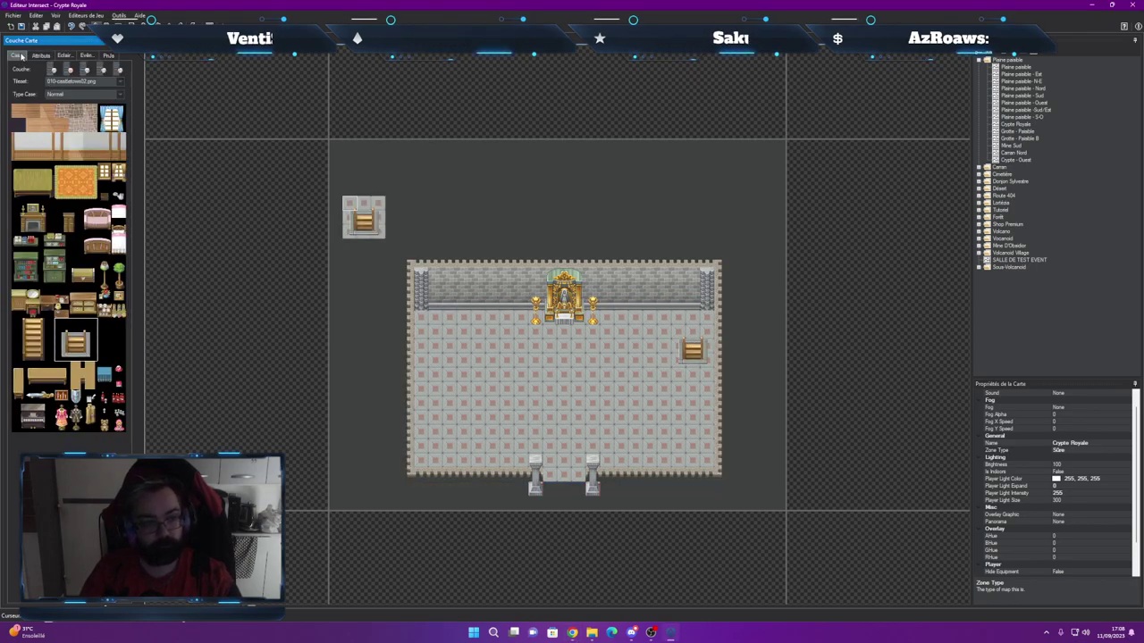
pyautogui.moveTo(355, 201); pyautogui.dragTo(334, 388)
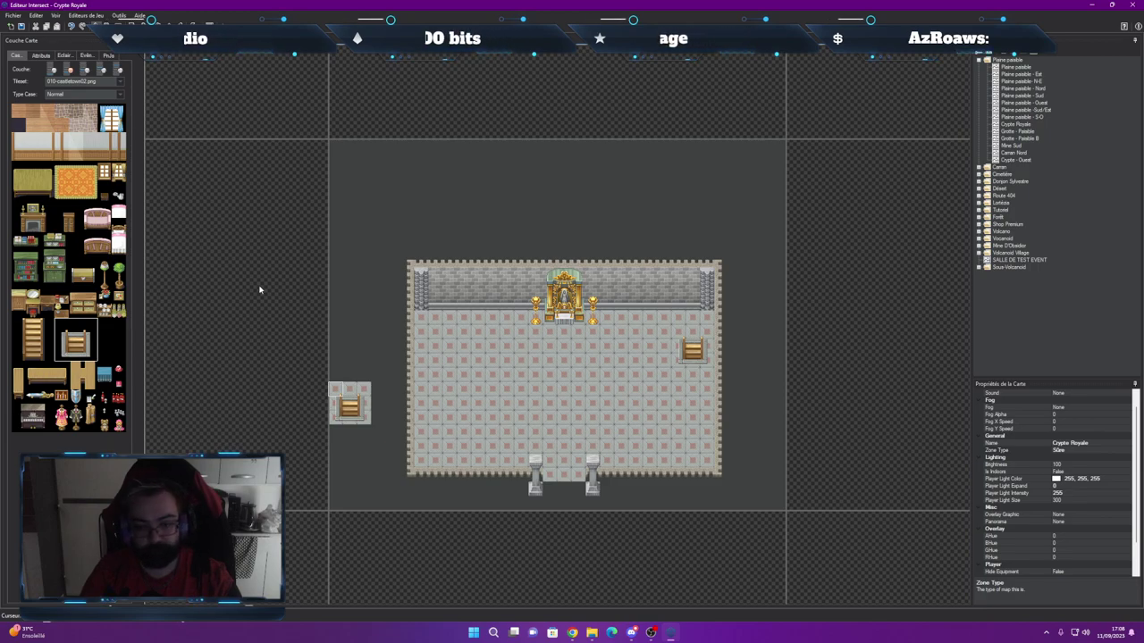
pyautogui.click(32, 335)
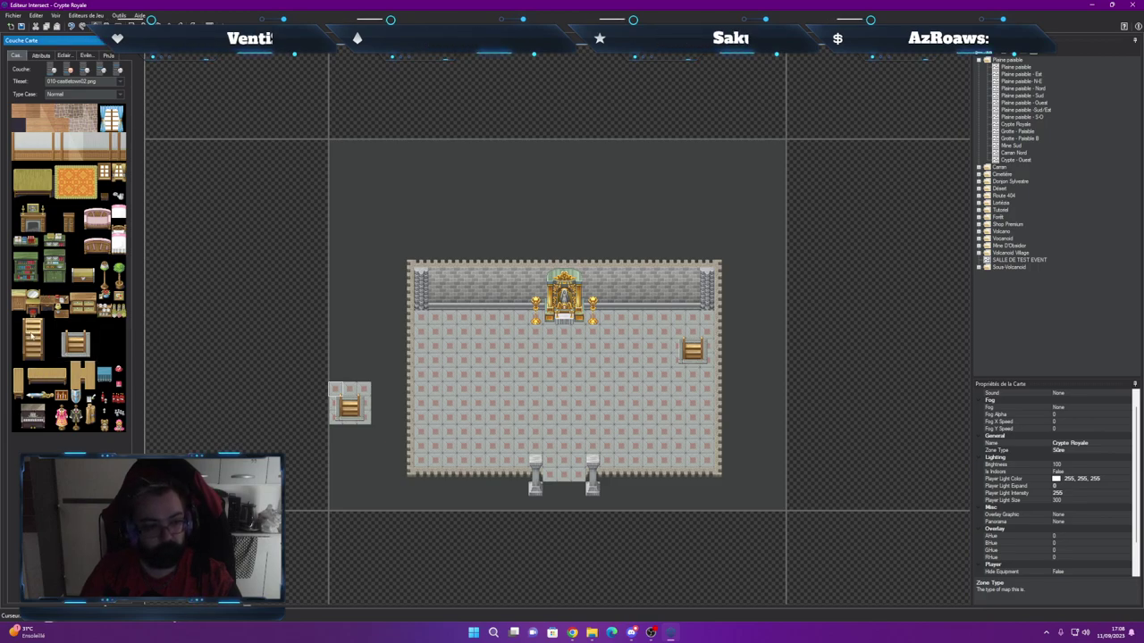
pyautogui.click(17, 332)
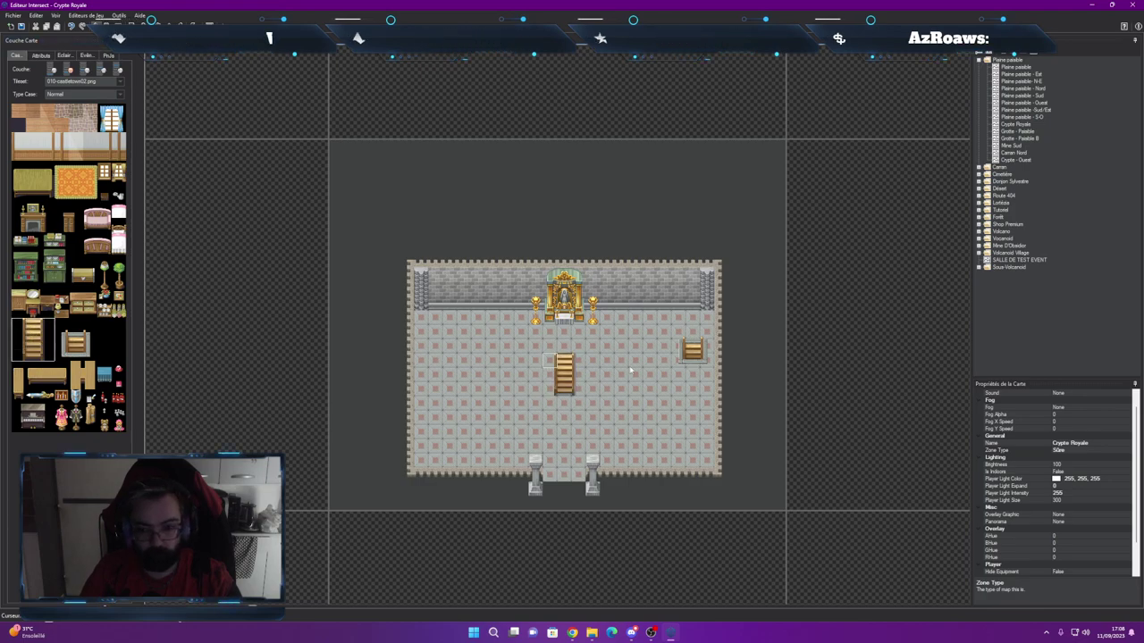
pyautogui.click(685, 350)
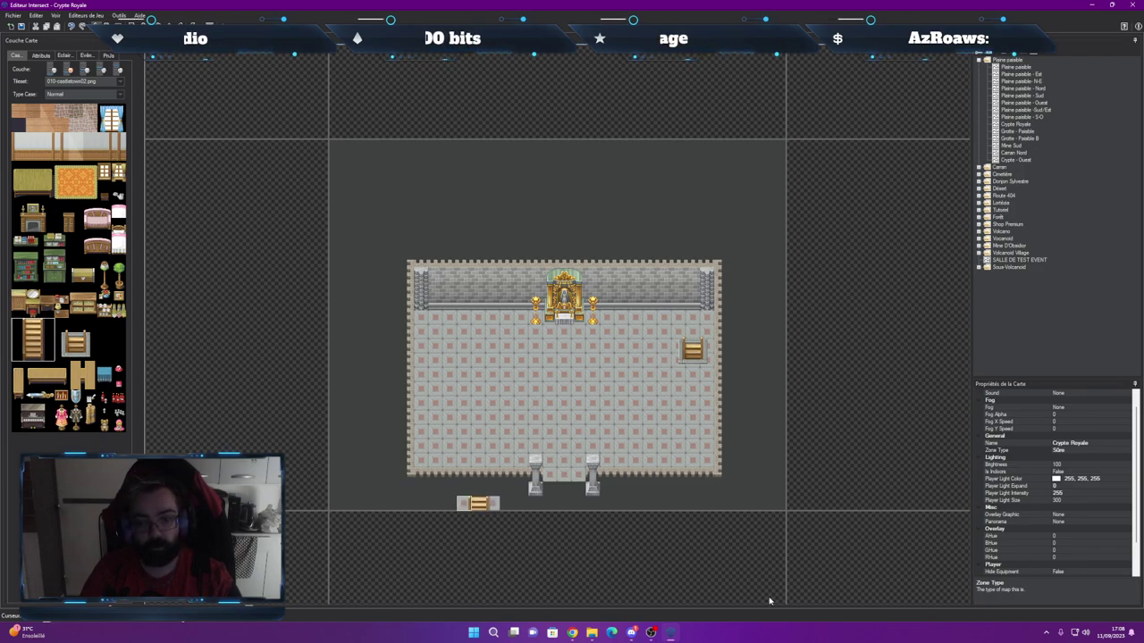
# Create a new map directly south of Crypte Royale, saving the current map, and check the stairwell's position before reopening the new map
pyautogui.click(688, 530)
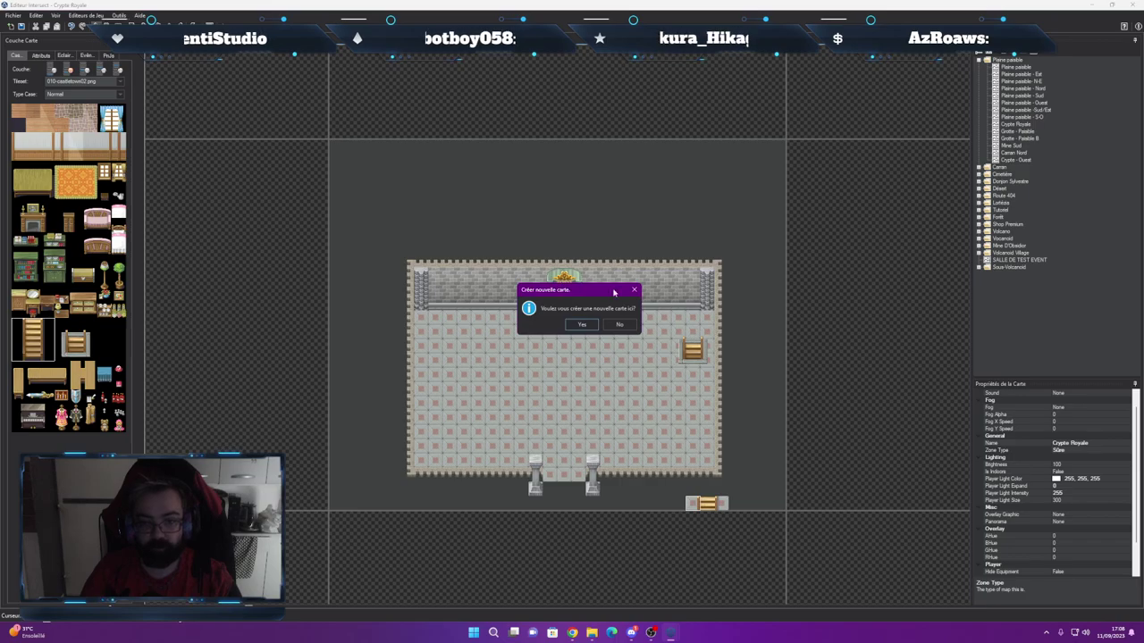
pyautogui.click(582, 326)
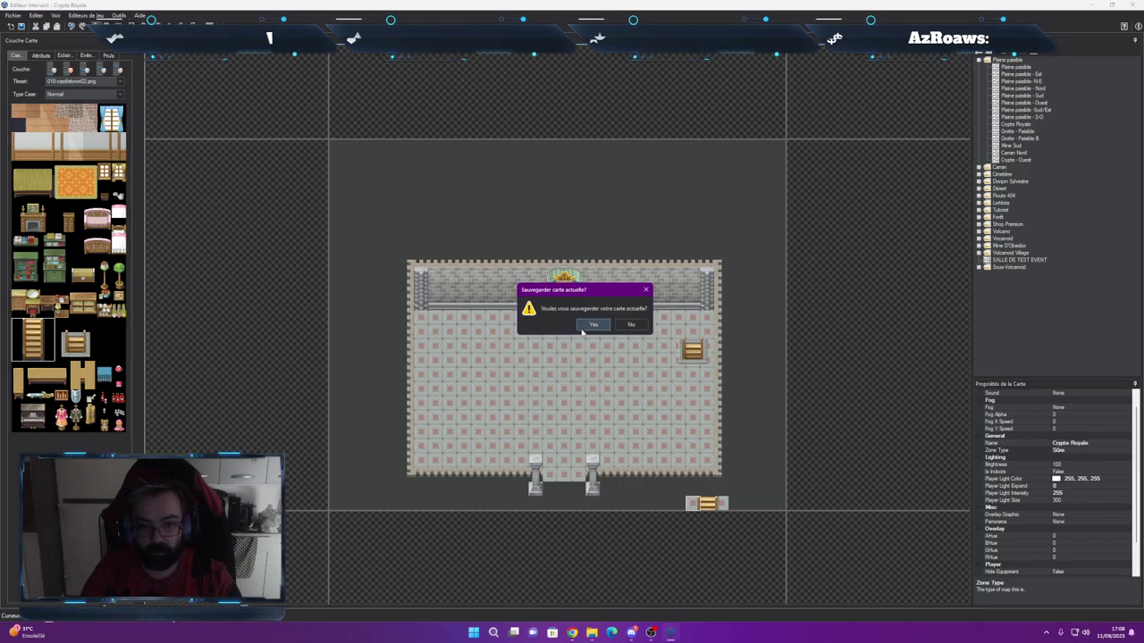
pyautogui.click(582, 329)
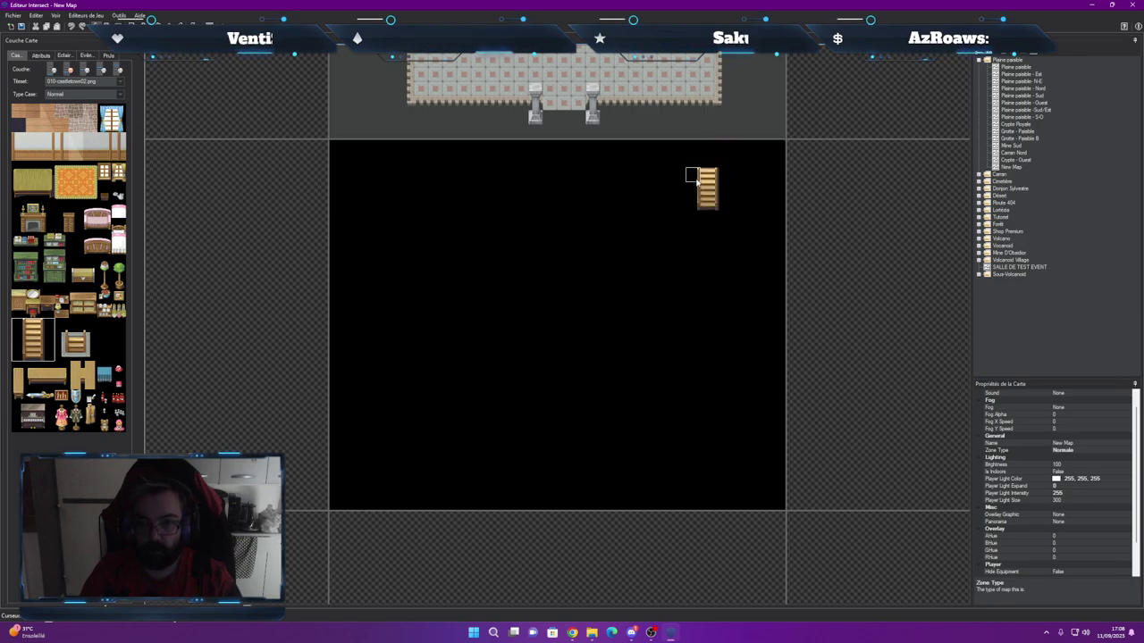
pyautogui.doubleClick(765, 94)
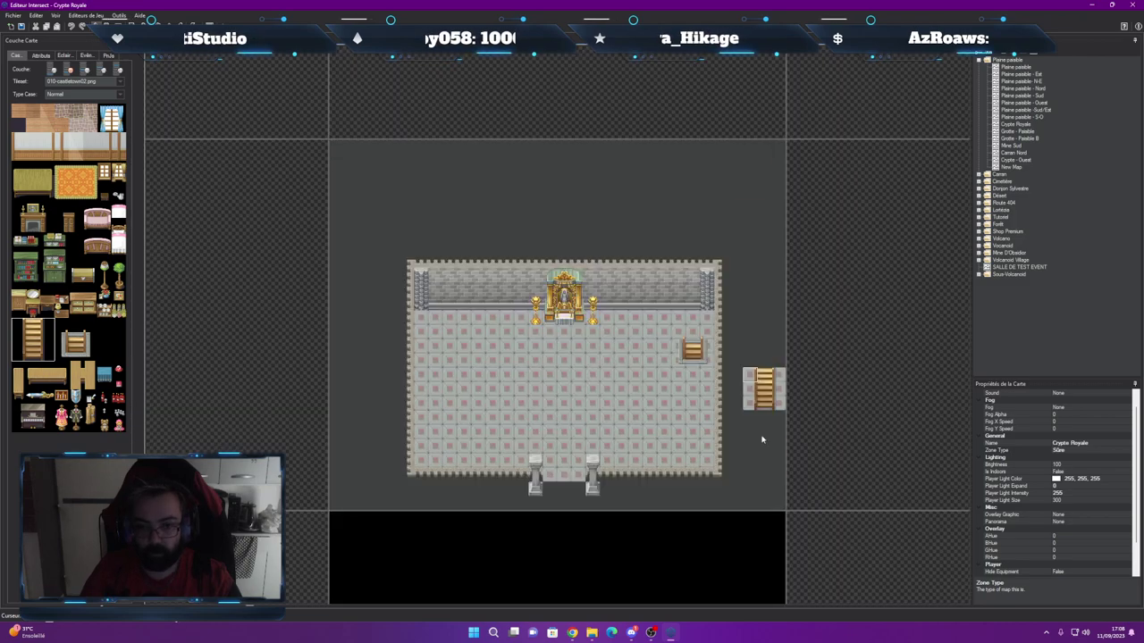
pyautogui.doubleClick(700, 536)
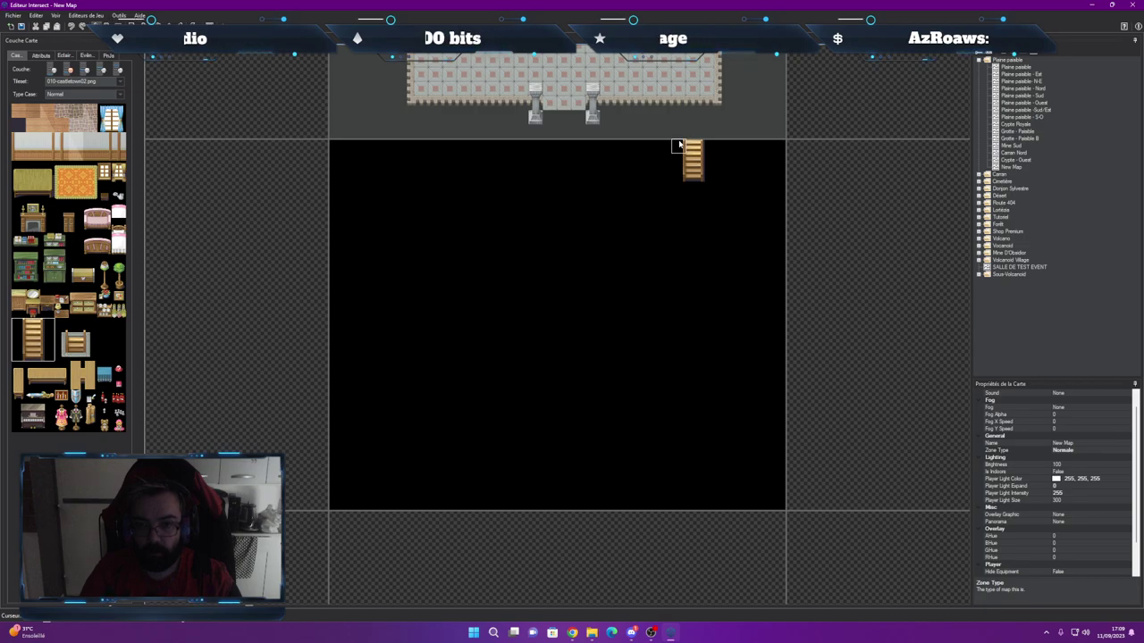
# Save the new map, check the blocked tiles around Crypte Royale's stairwell, and return to the new map with the 029-church02.png tileset
pyautogui.doubleClick(702, 104)
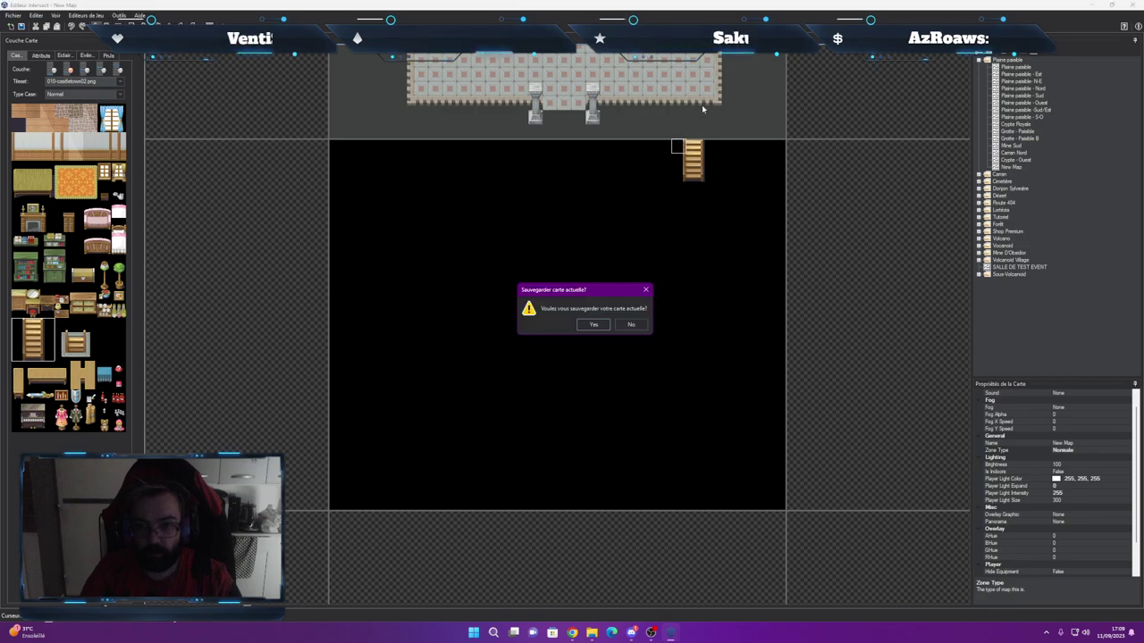
pyautogui.click(579, 325)
pyautogui.click(45, 57)
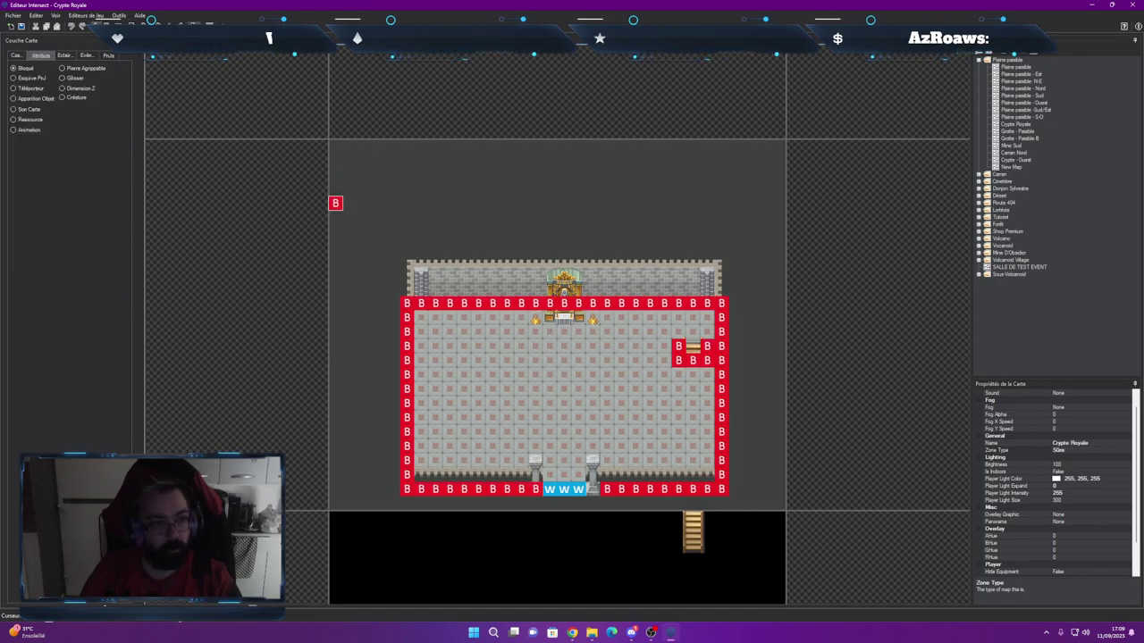
pyautogui.click(16, 56)
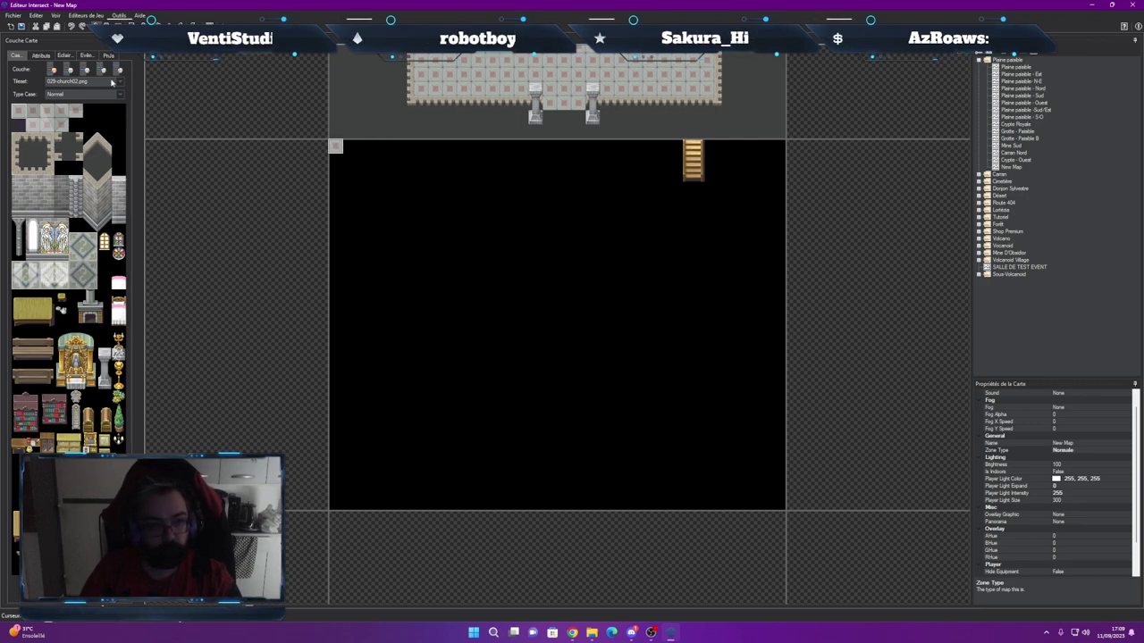
# Build a grey stone wall along the new map's whole north edge, on both sides of the wooden staircase
pyautogui.click(30, 168)
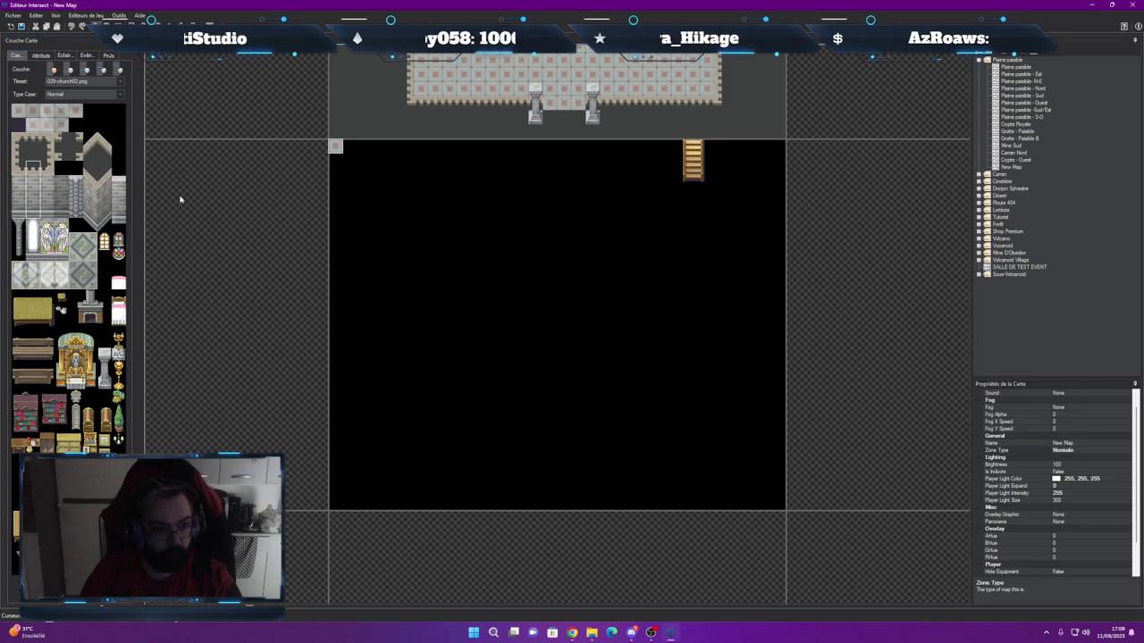
pyautogui.click(676, 146)
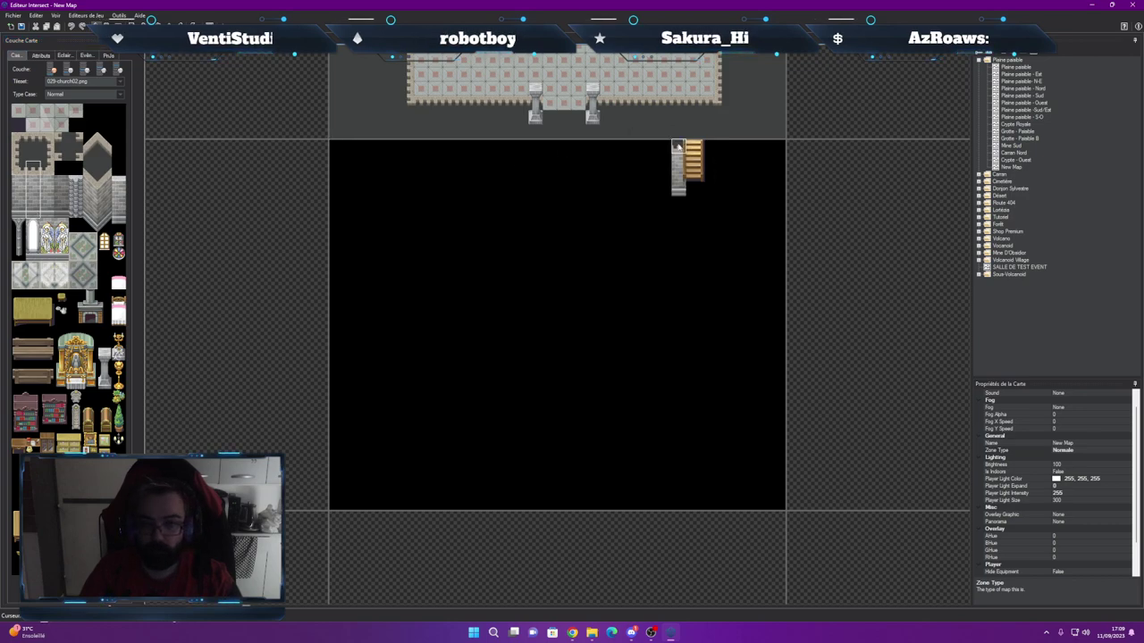
pyautogui.moveTo(678, 145); pyautogui.dragTo(335, 148)
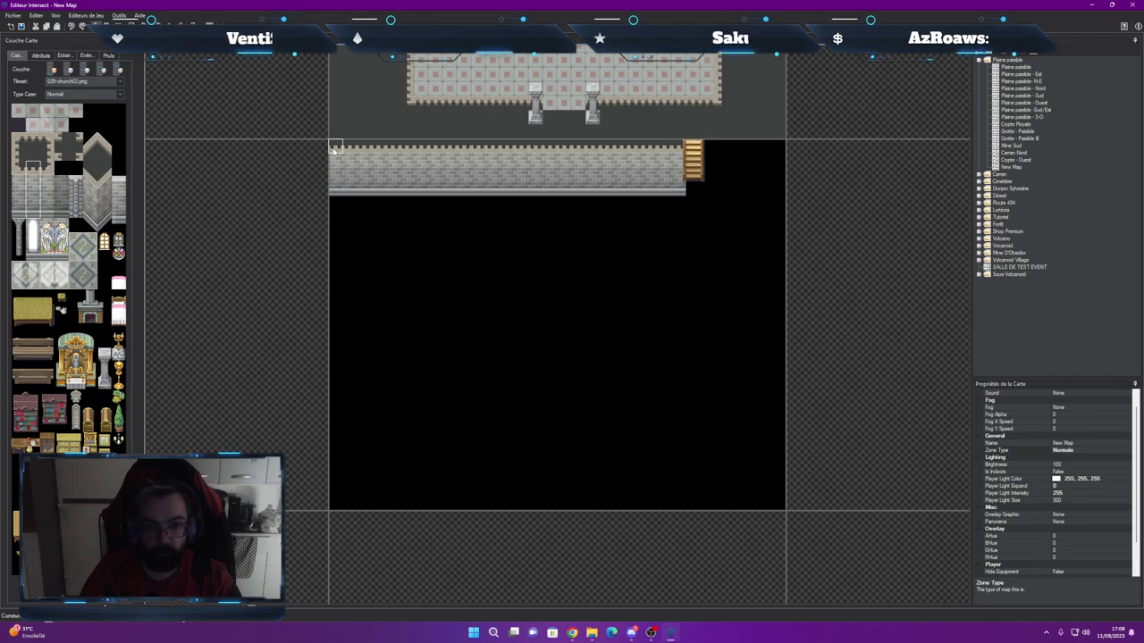
pyautogui.moveTo(708, 148); pyautogui.dragTo(778, 148)
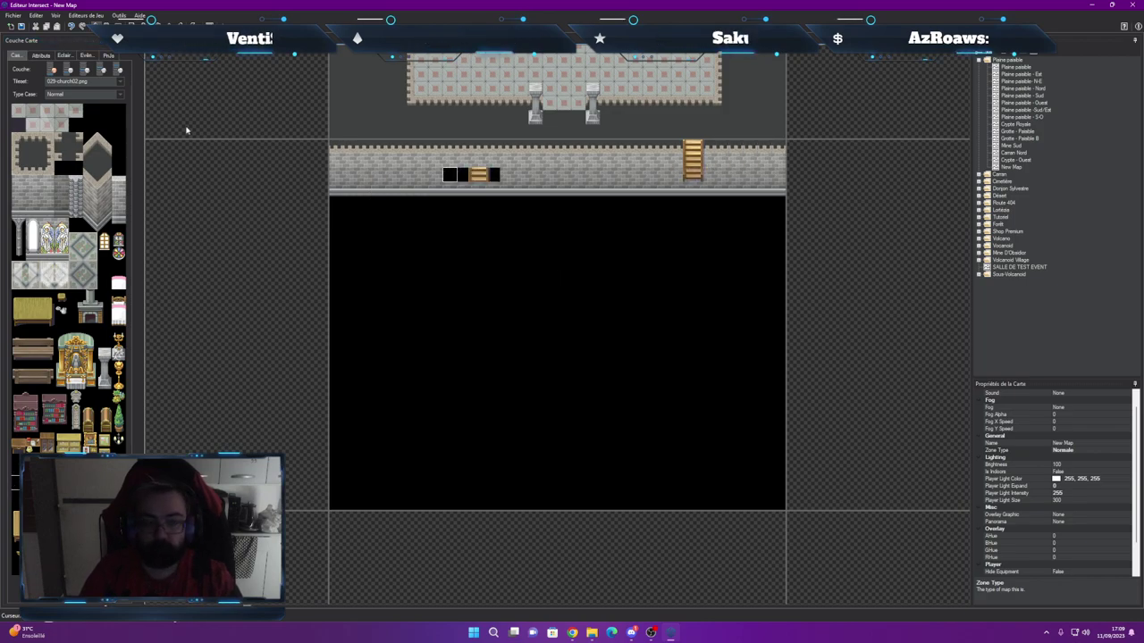
# Extend the wooden staircase down over the new map's stone wall until it reaches just below the wall's base
pyautogui.click(69, 72)
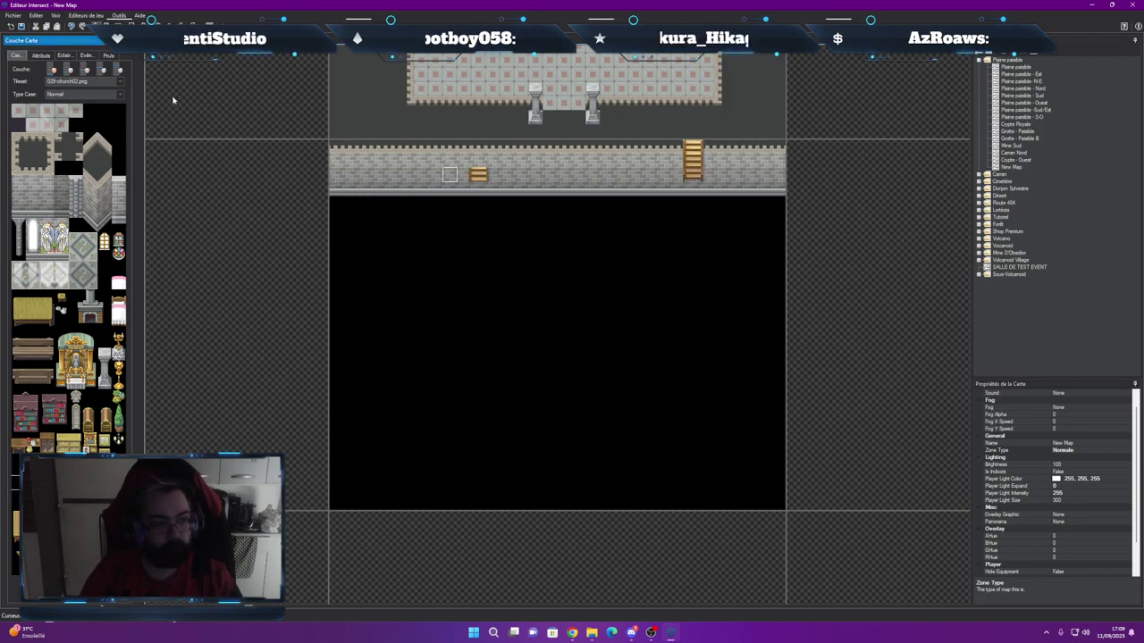
pyautogui.click(664, 186)
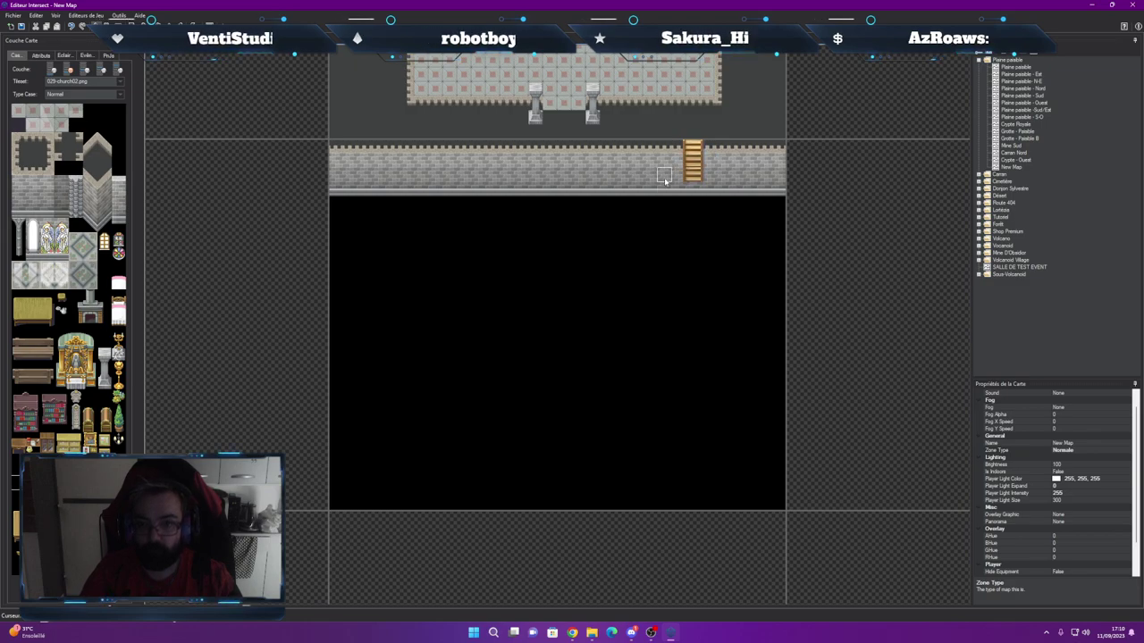
pyautogui.hotkey('ctrl', 'z')
pyautogui.click(665, 187)
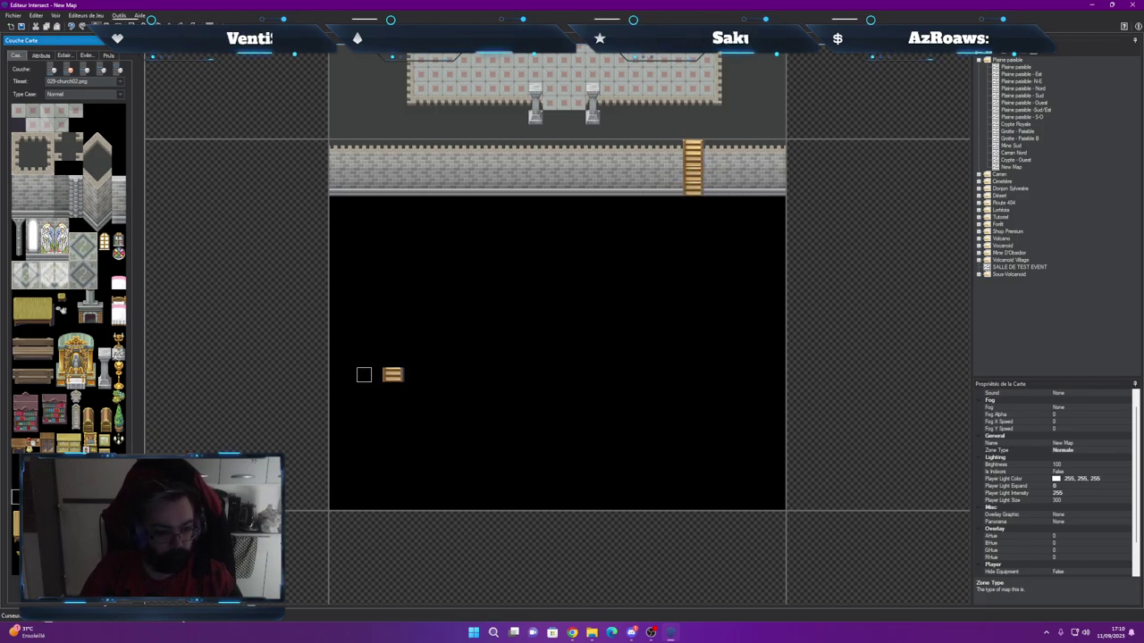
pyautogui.click(693, 203)
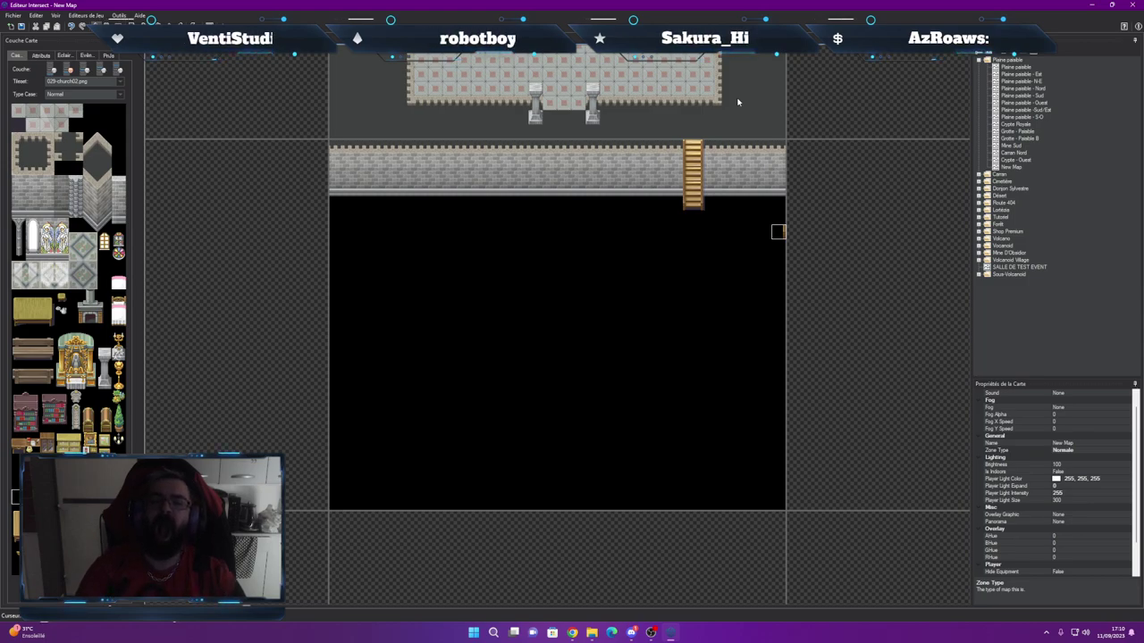
# Save the new map, try Crypte Royale without its stairwell, and return to the new map while discarding the Crypte Royale changes
pyautogui.doubleClick(739, 127)
pyautogui.click(586, 327)
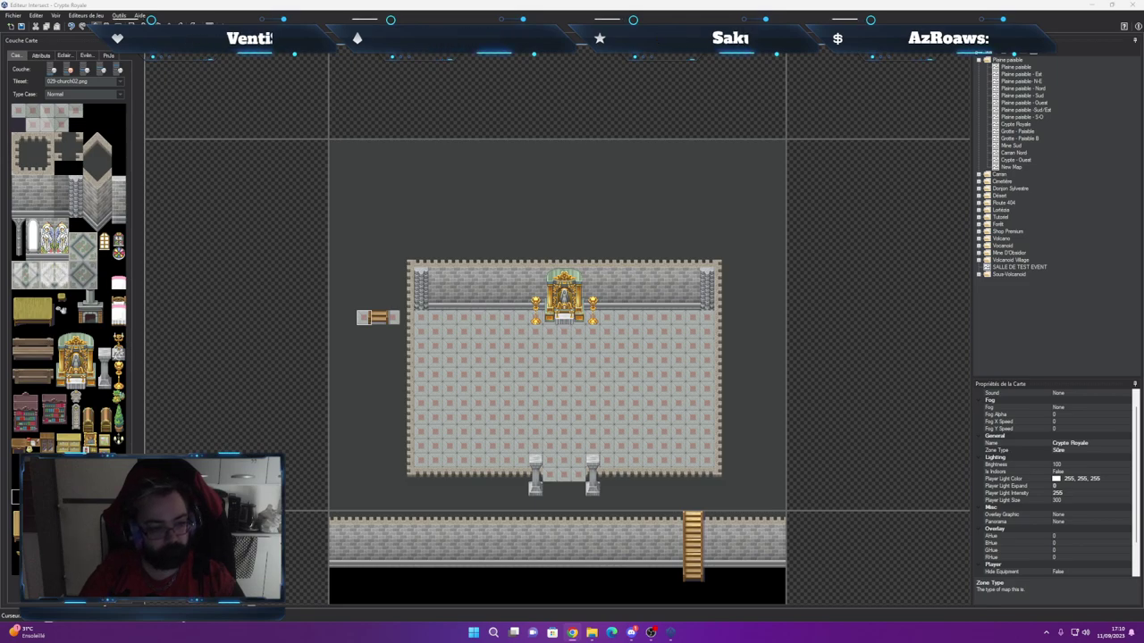
pyautogui.click(378, 318)
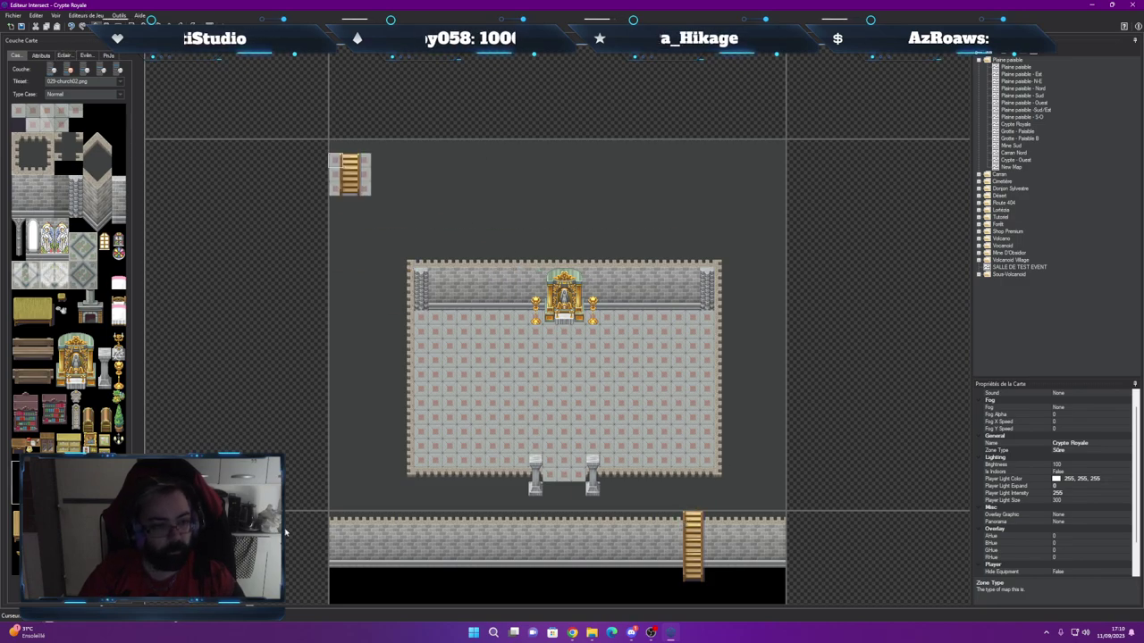
pyautogui.doubleClick(417, 570)
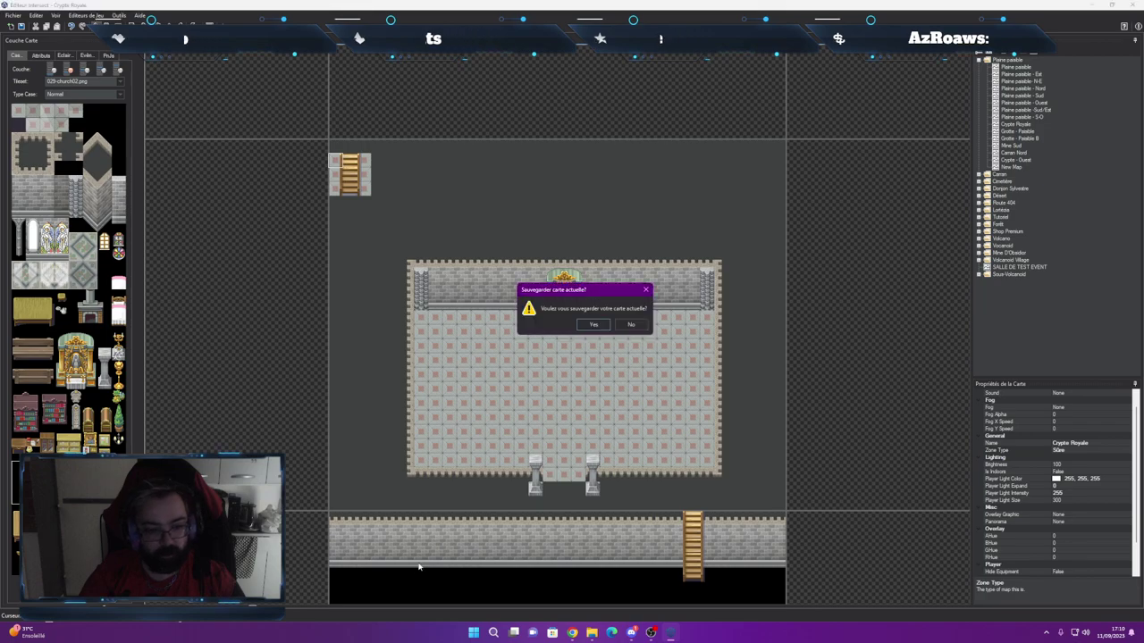
pyautogui.click(623, 325)
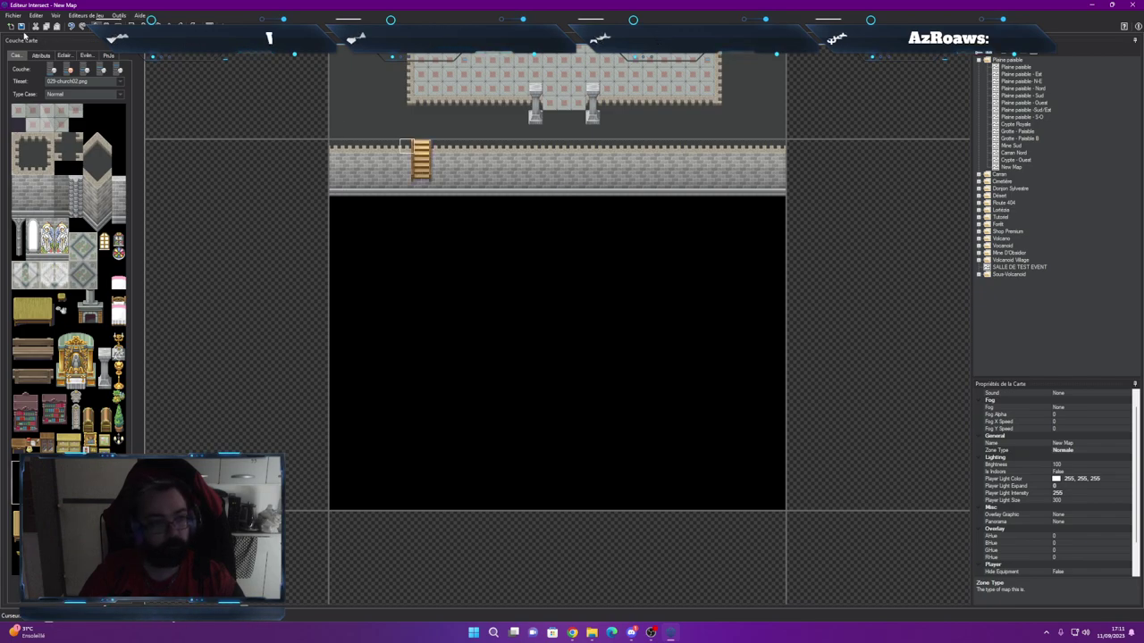
# Delete New Map from the Plaine paisible folder and reopen the Crypte Royale map
pyautogui.rightClick(1023, 166)
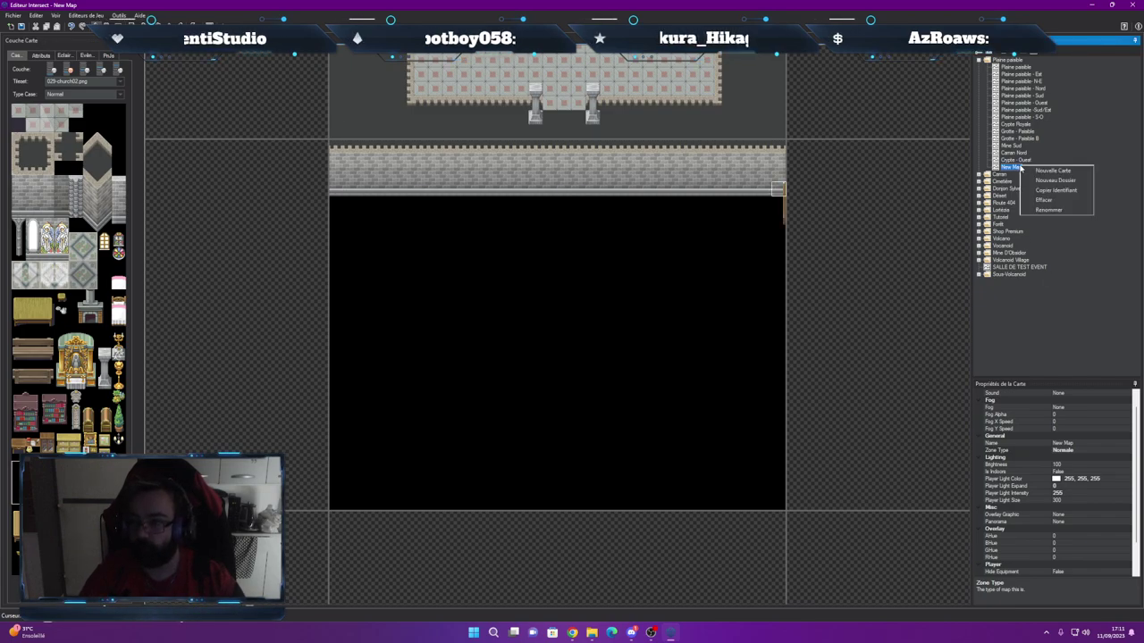
pyautogui.click(1054, 201)
pyautogui.click(587, 325)
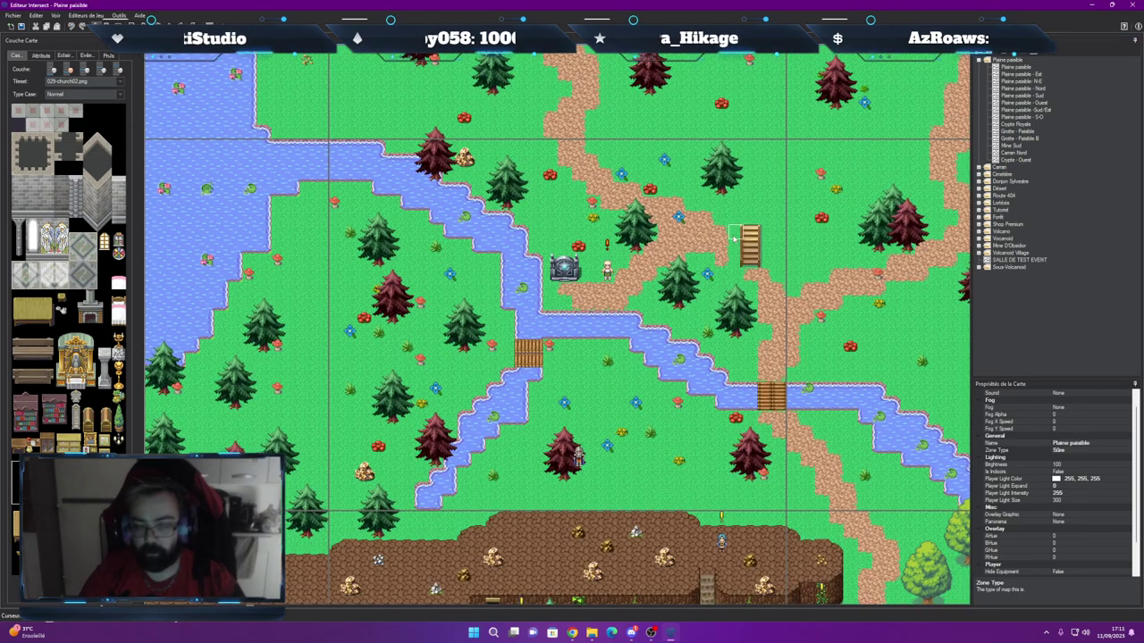
pyautogui.click(1016, 160)
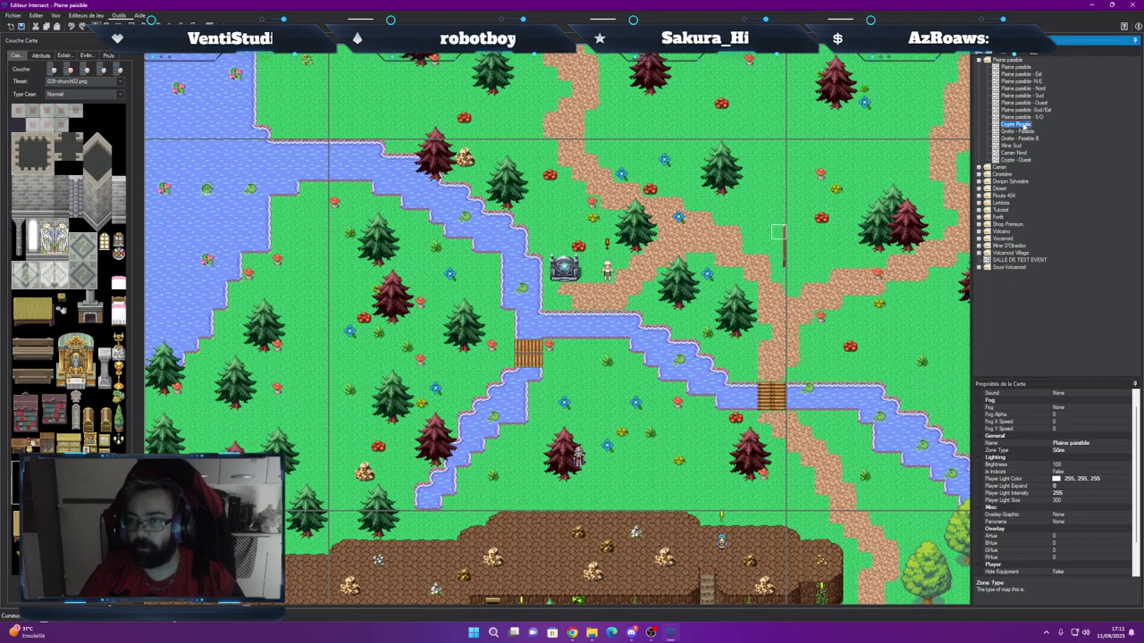
pyautogui.doubleClick(1019, 124)
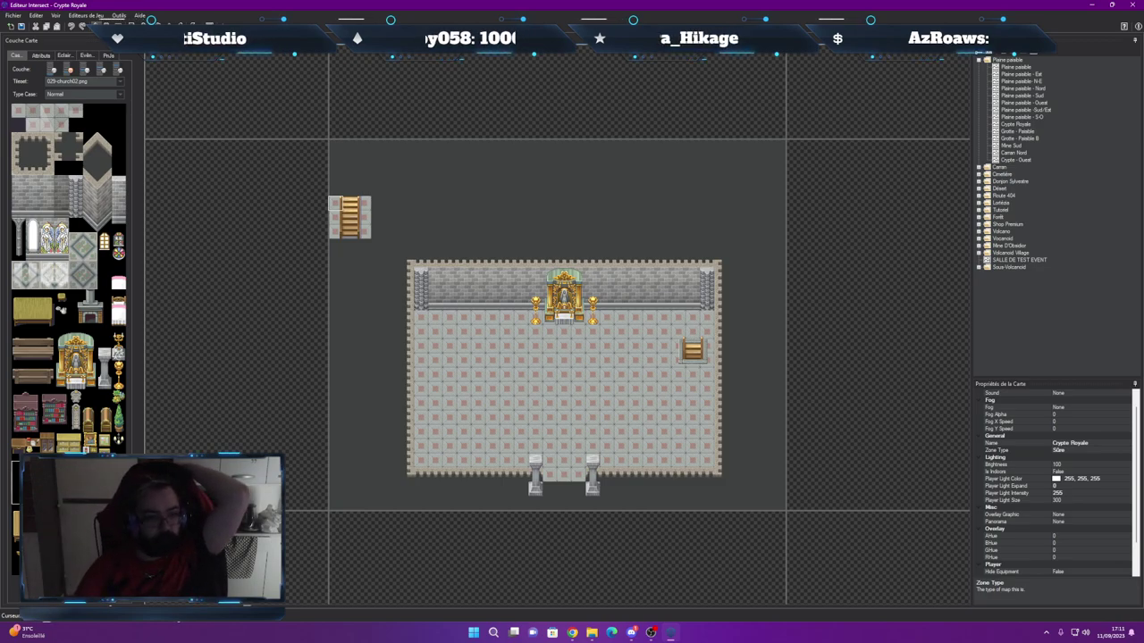
# Decorate Crypte Royale's north wall with angel figures flanking the altar, a round stained-glass window near the west end and an arched window near the east end
pyautogui.click(77, 200)
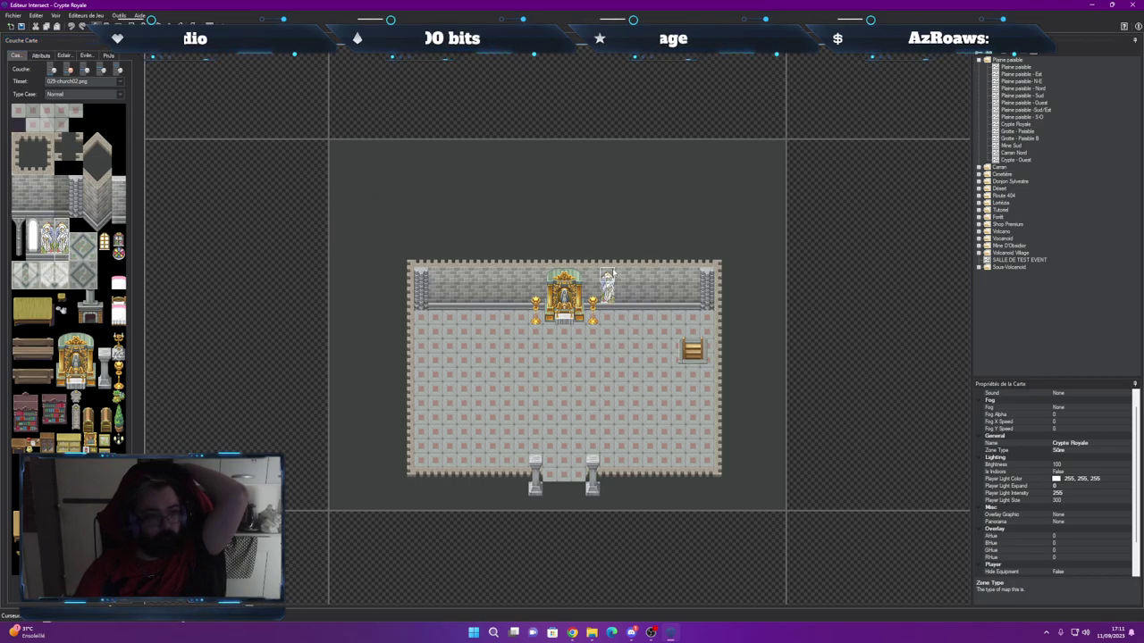
pyautogui.click(607, 285)
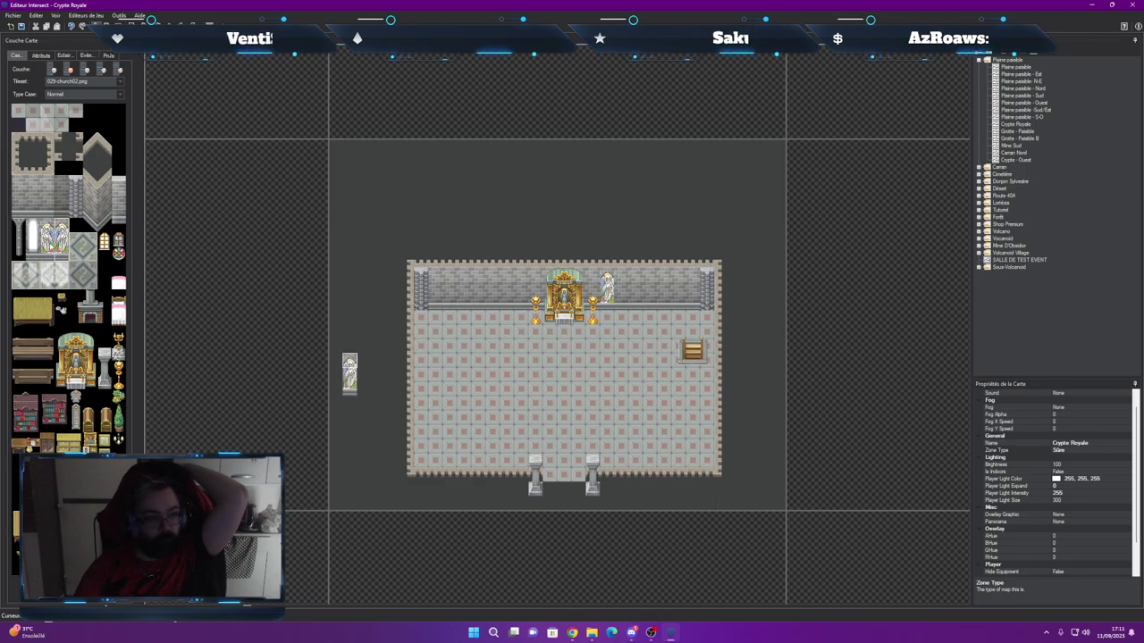
pyautogui.click(62, 248)
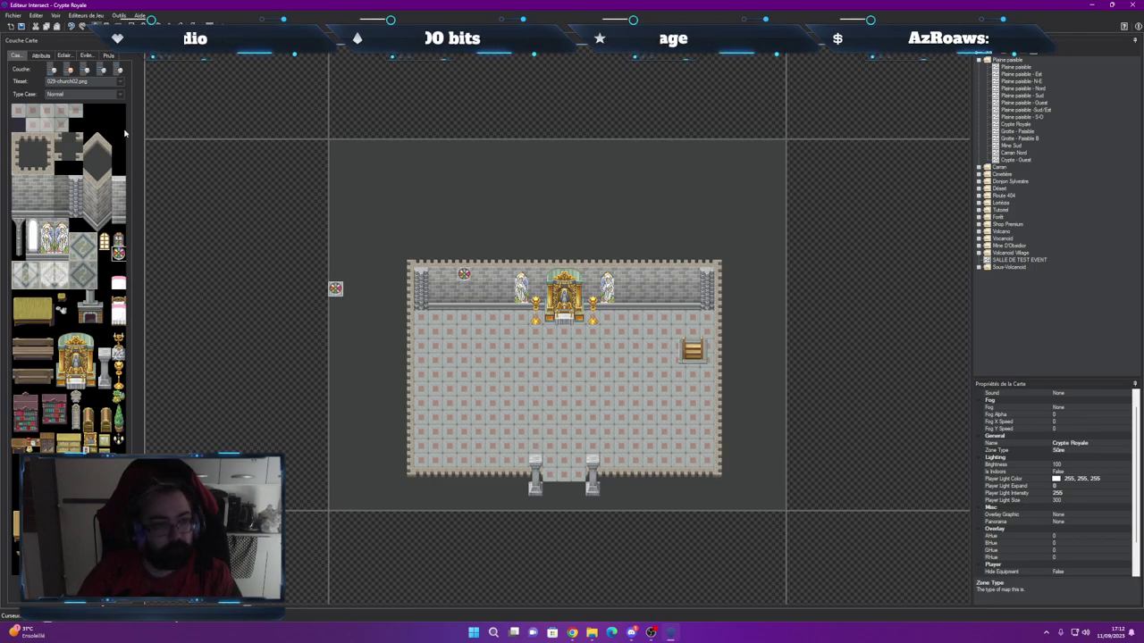
pyautogui.click(118, 242)
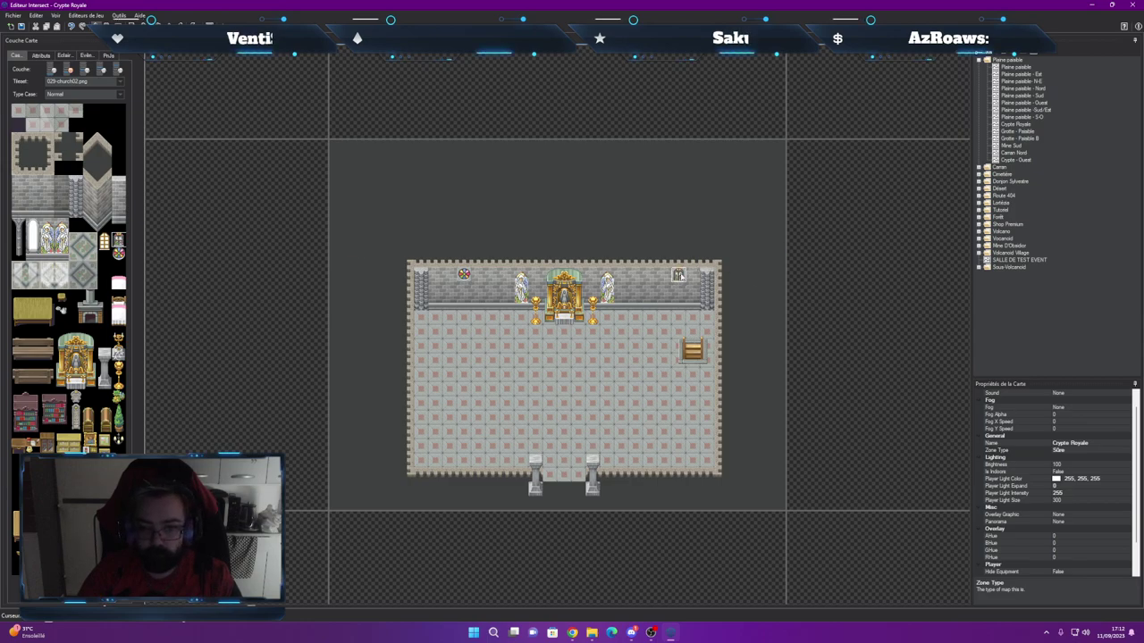
pyautogui.click(679, 274)
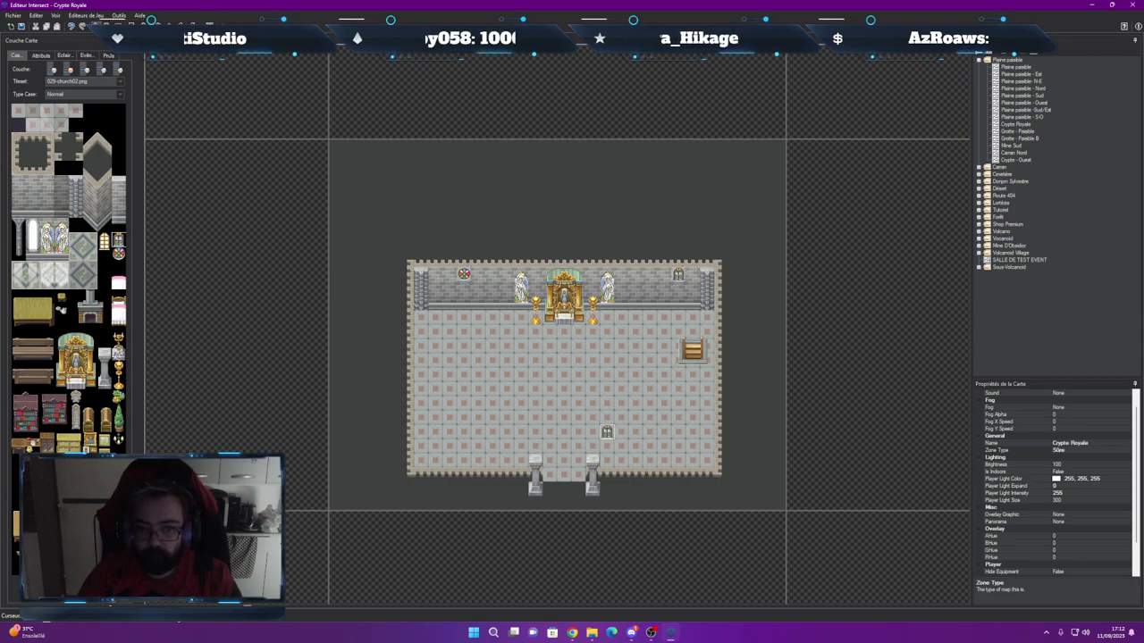
# Remove the stairwell and its surrounding blocked tiles near Crypte Royale's east wall, and save the map
pyautogui.rightClick(692, 351)
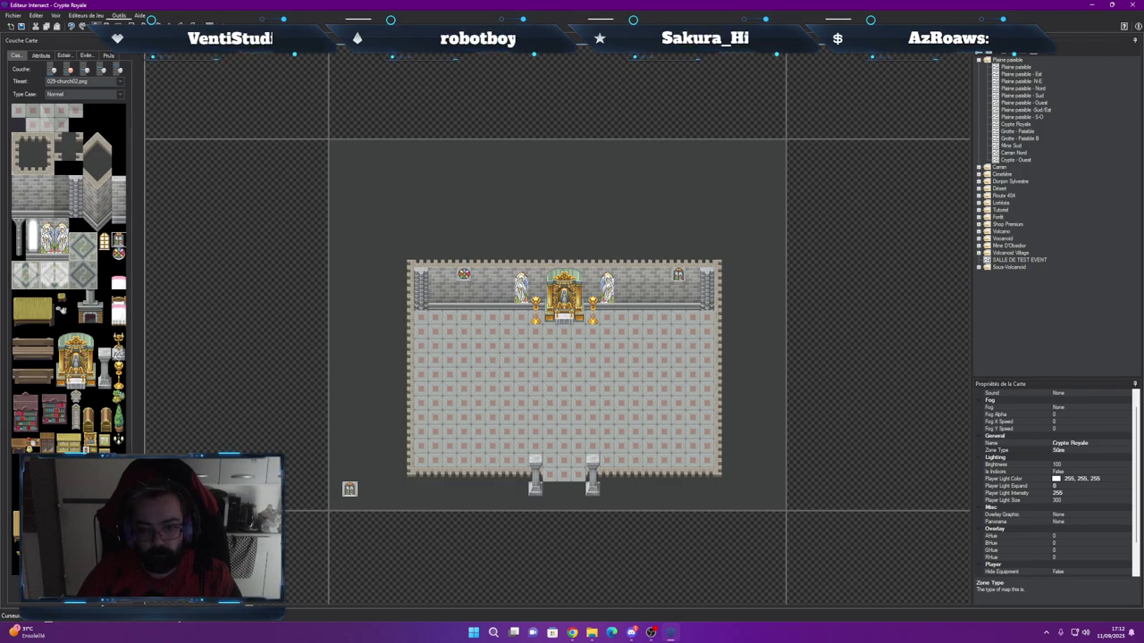
pyautogui.click(42, 55)
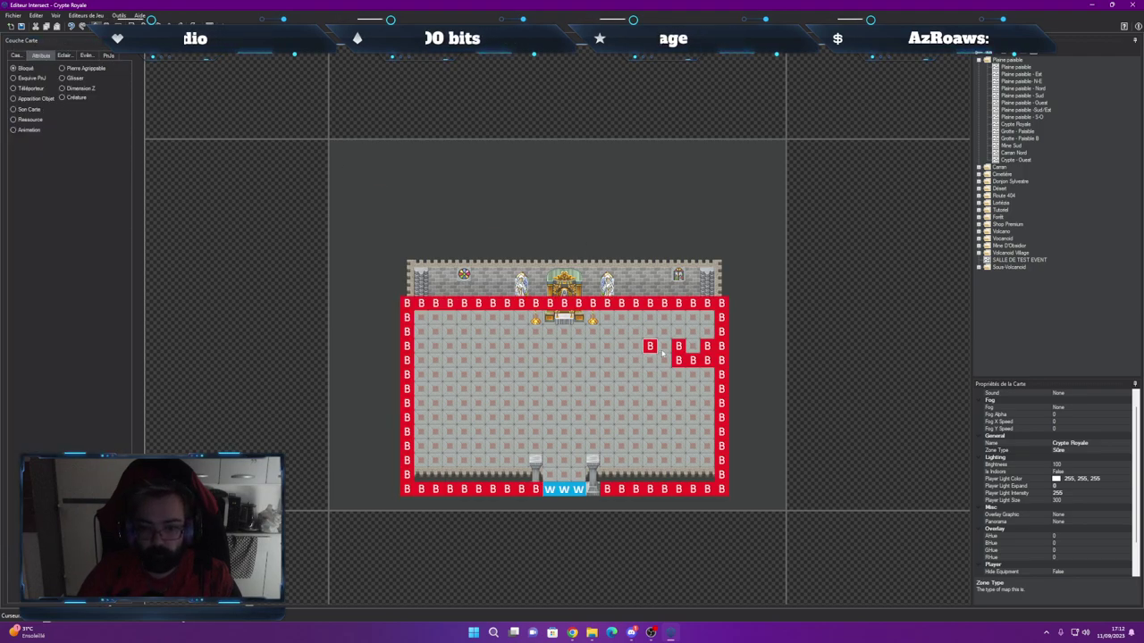
pyautogui.rightClick(707, 360)
pyautogui.rightClick(678, 360)
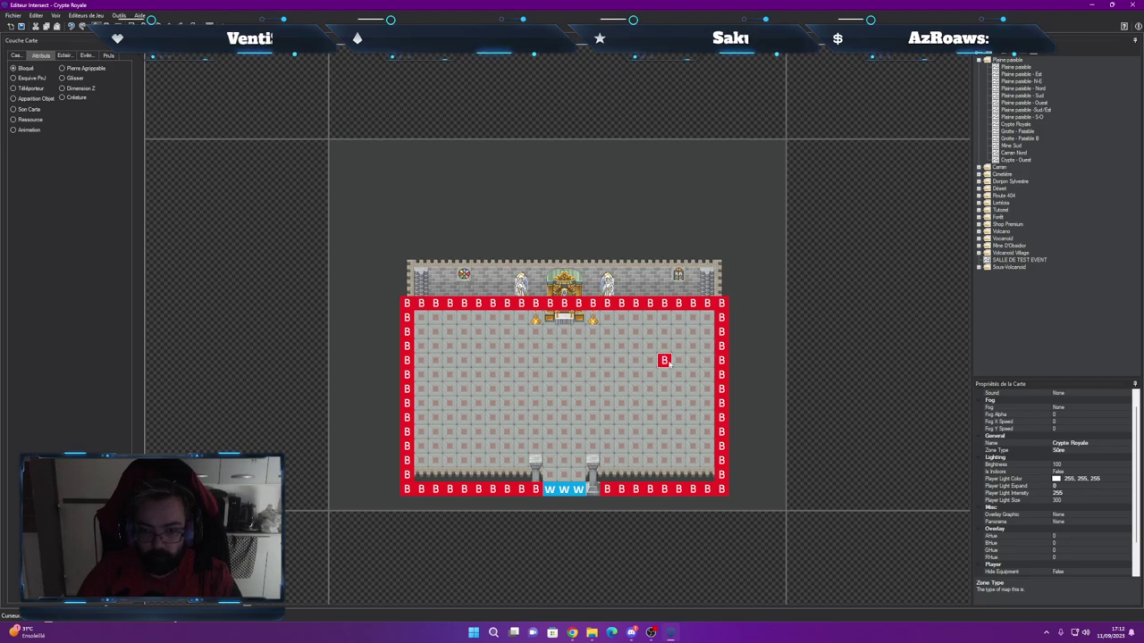
pyautogui.hotkey('ctrl', 's')
pyautogui.click(591, 321)
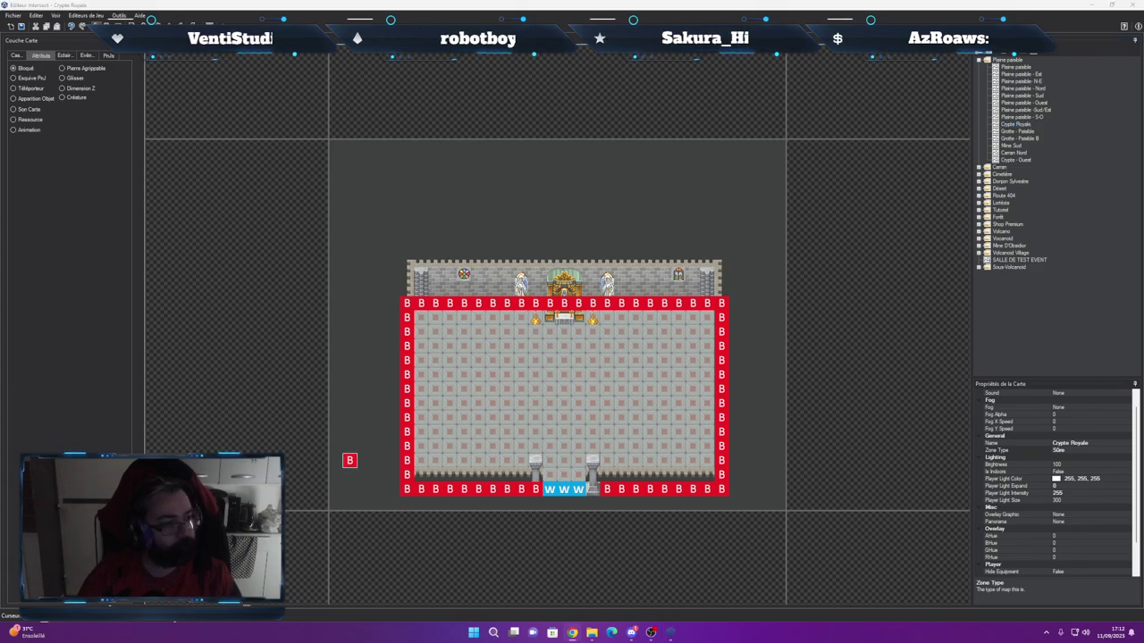
# Switch to Discord, read the recent messages in the RPG Maker [FR] server's General channel, and close the Discord window
pyautogui.click(631, 633)
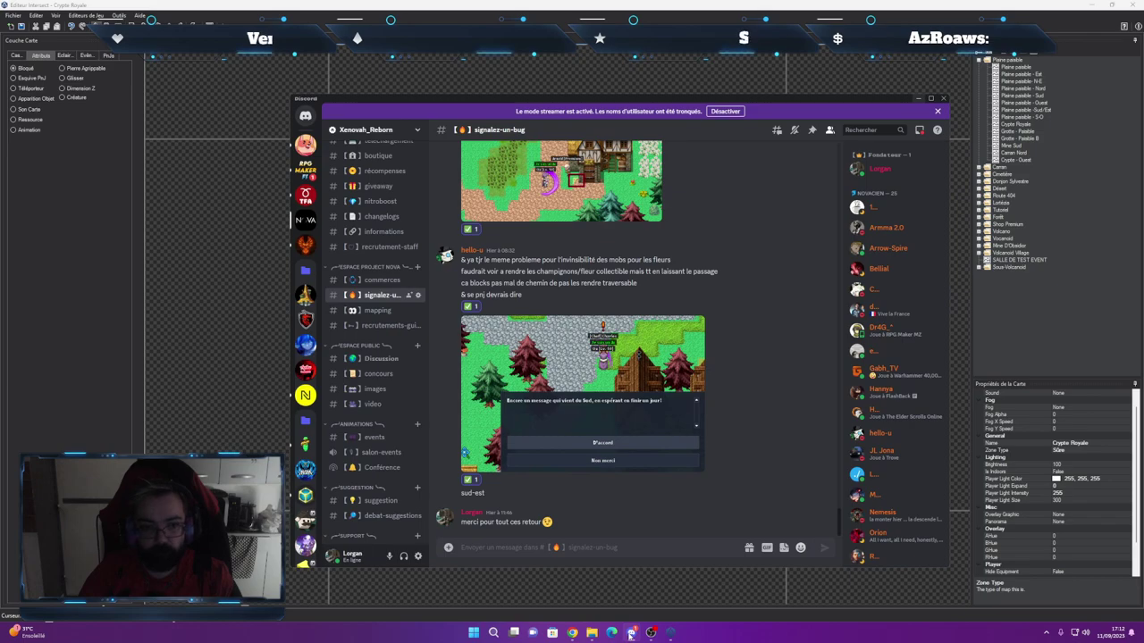
pyautogui.click(306, 170)
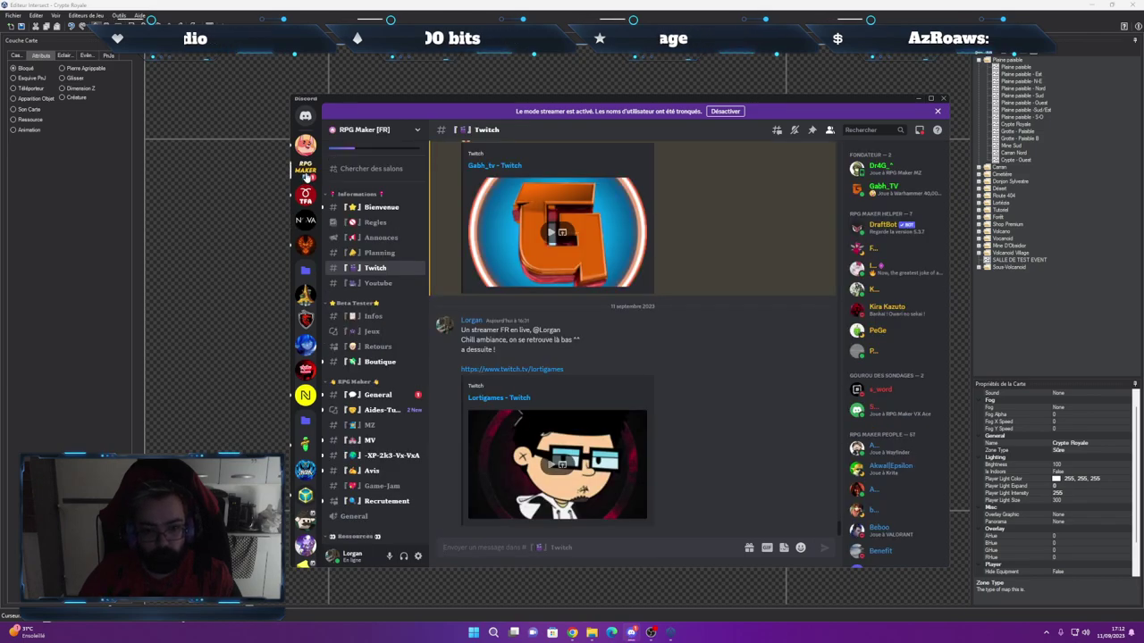
pyautogui.click(379, 395)
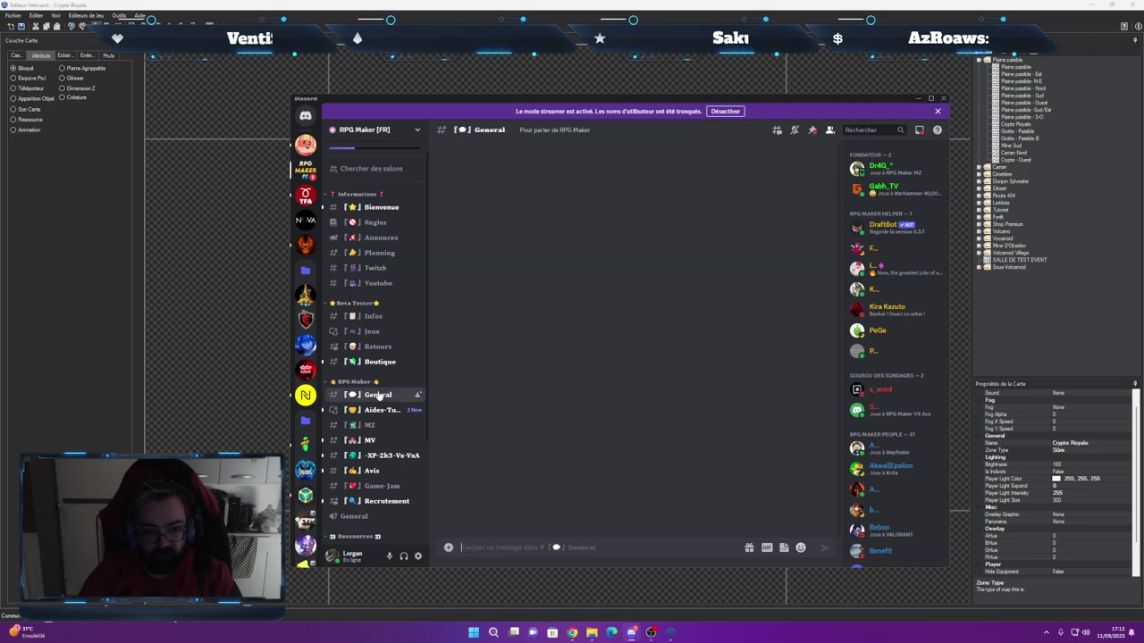
pyautogui.scroll(-5, 699, 383)
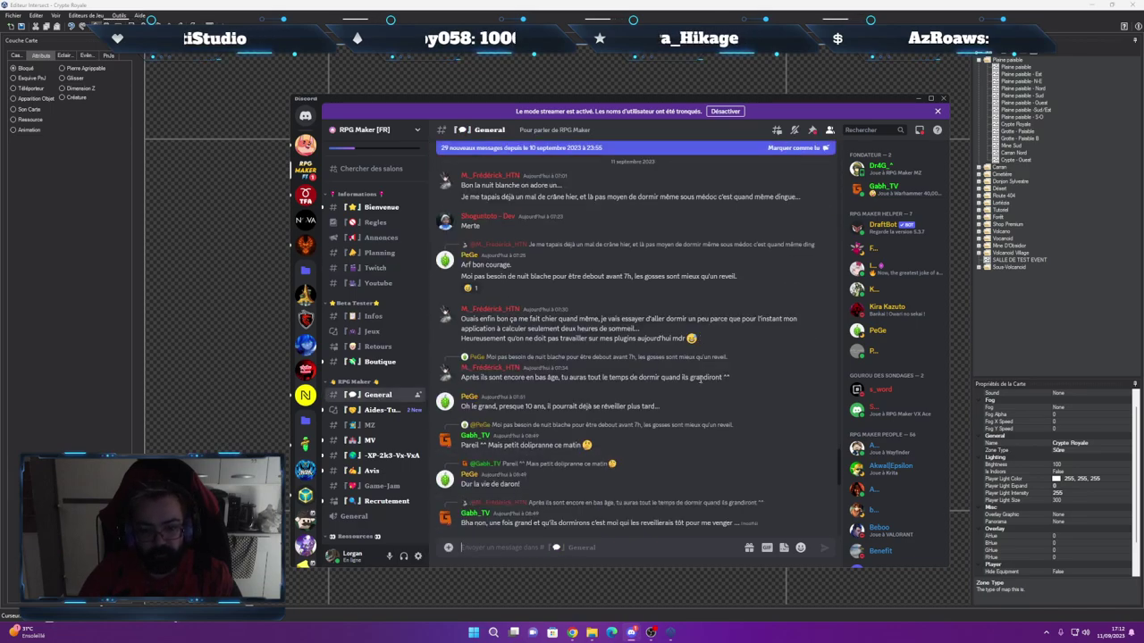
pyautogui.scroll(-4, 700, 383)
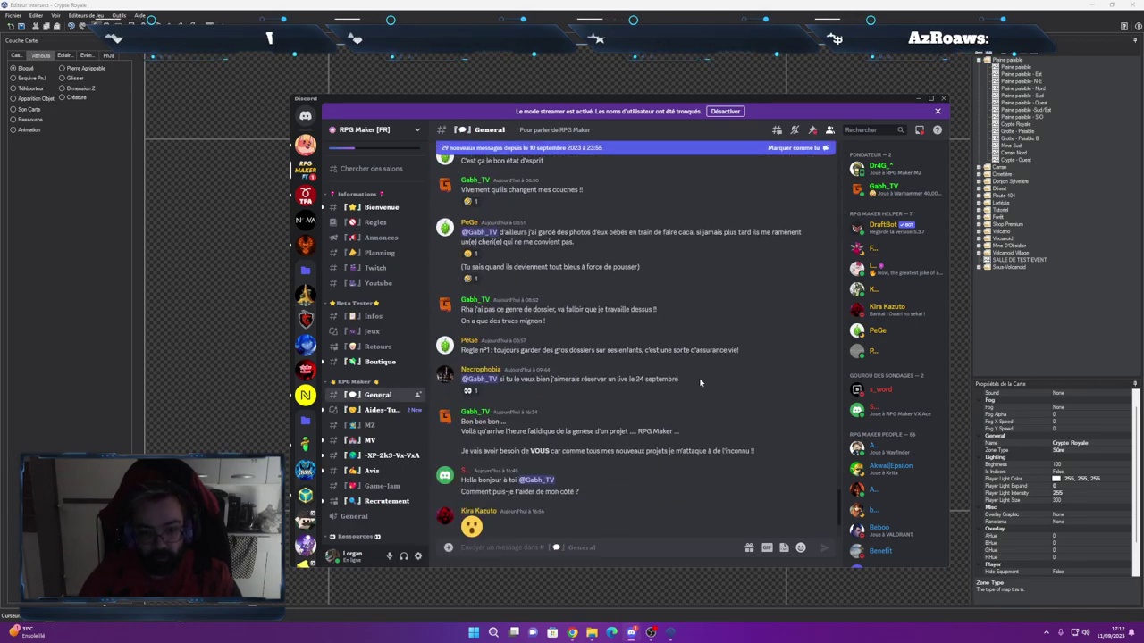
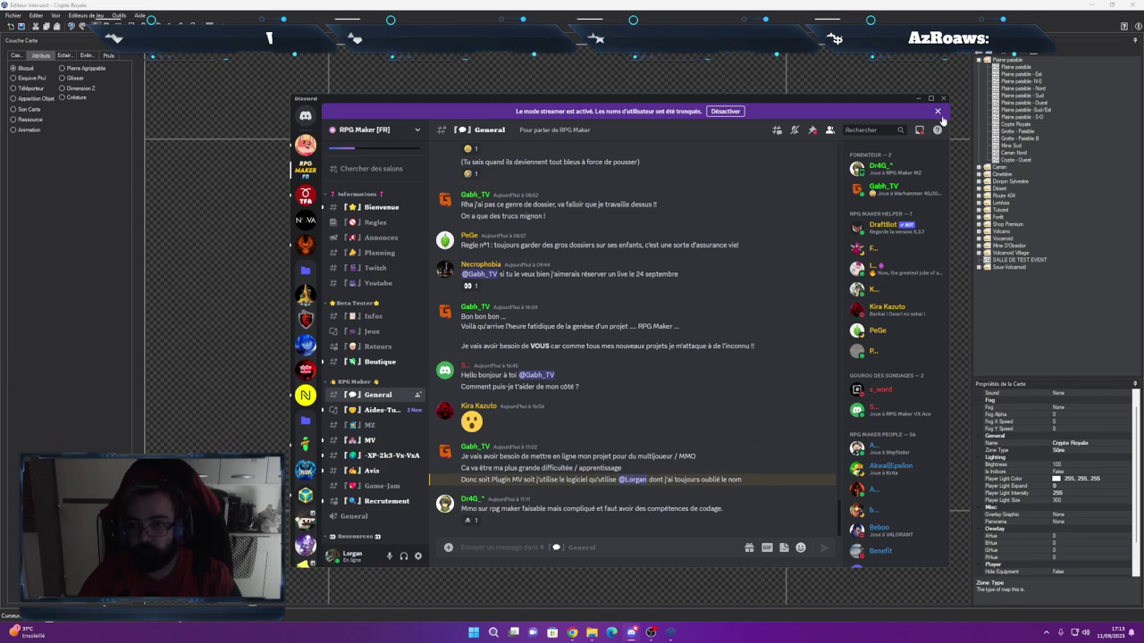
pyautogui.click(943, 100)
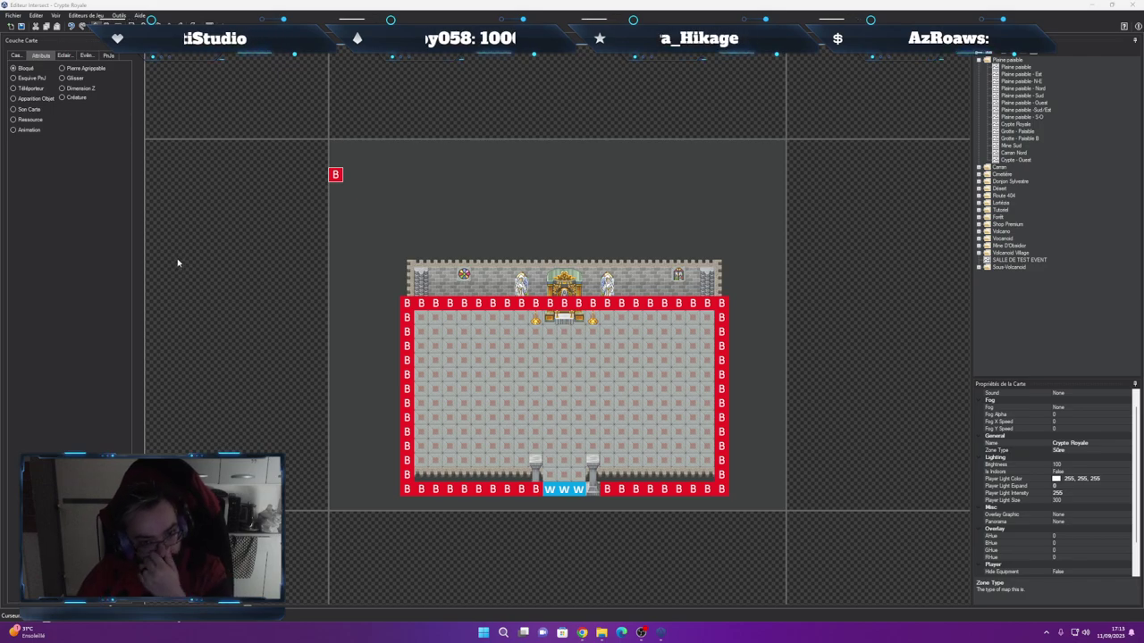
# Open the last New Map in the Mine D'Obsidor folder and continue north to the blank map beyond the lava-lit cave, saving on the way
pyautogui.click(18, 56)
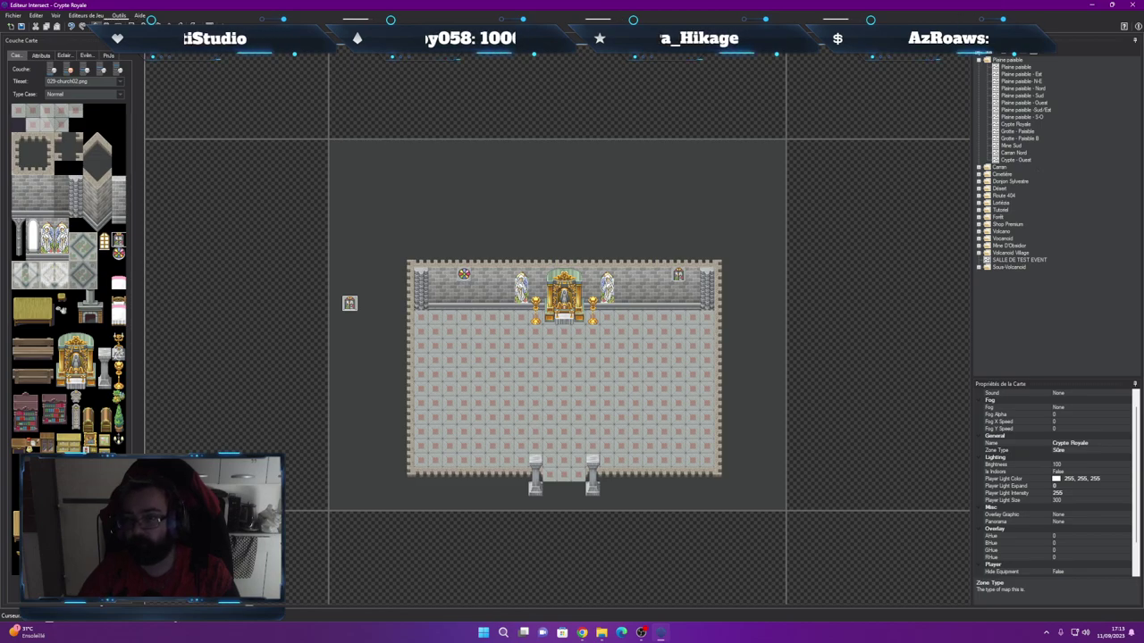
pyautogui.click(979, 62)
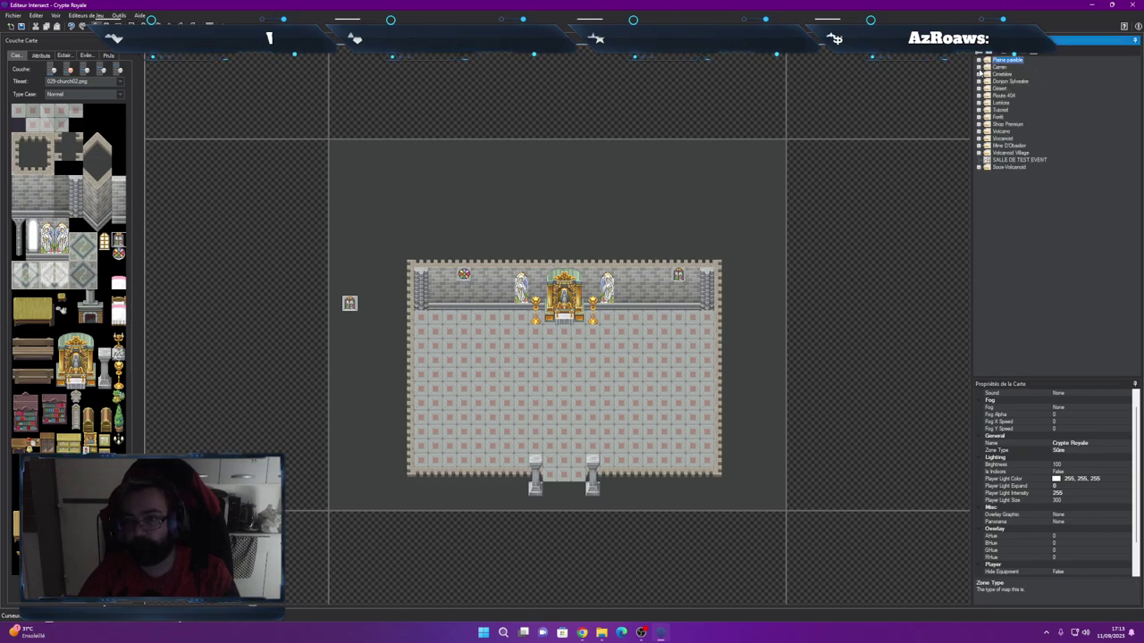
pyautogui.click(979, 146)
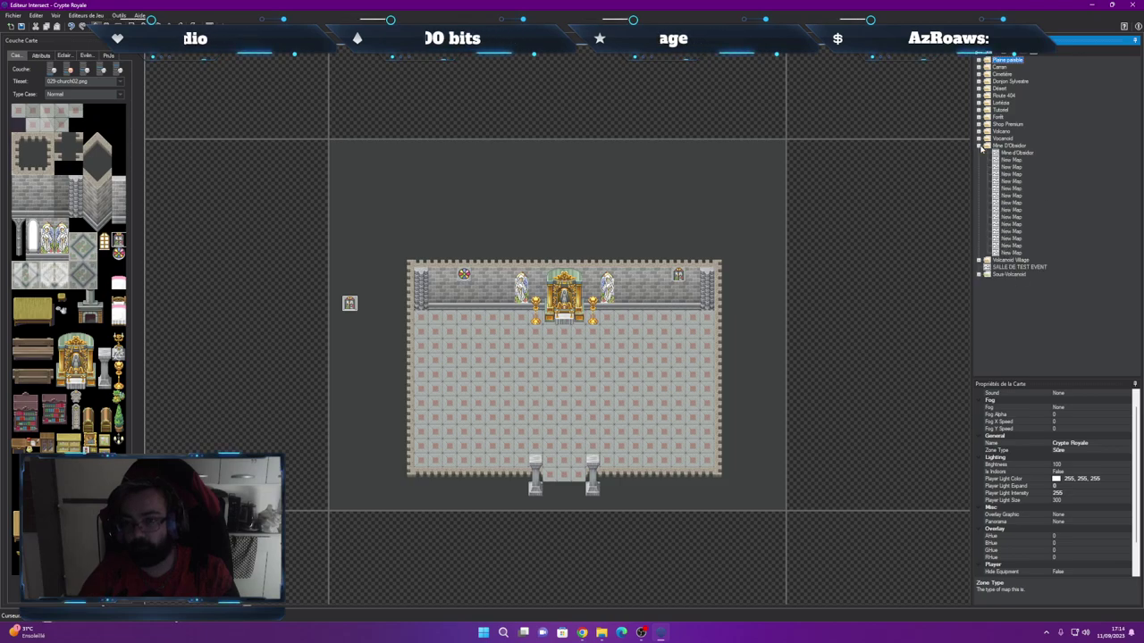
pyautogui.doubleClick(1012, 254)
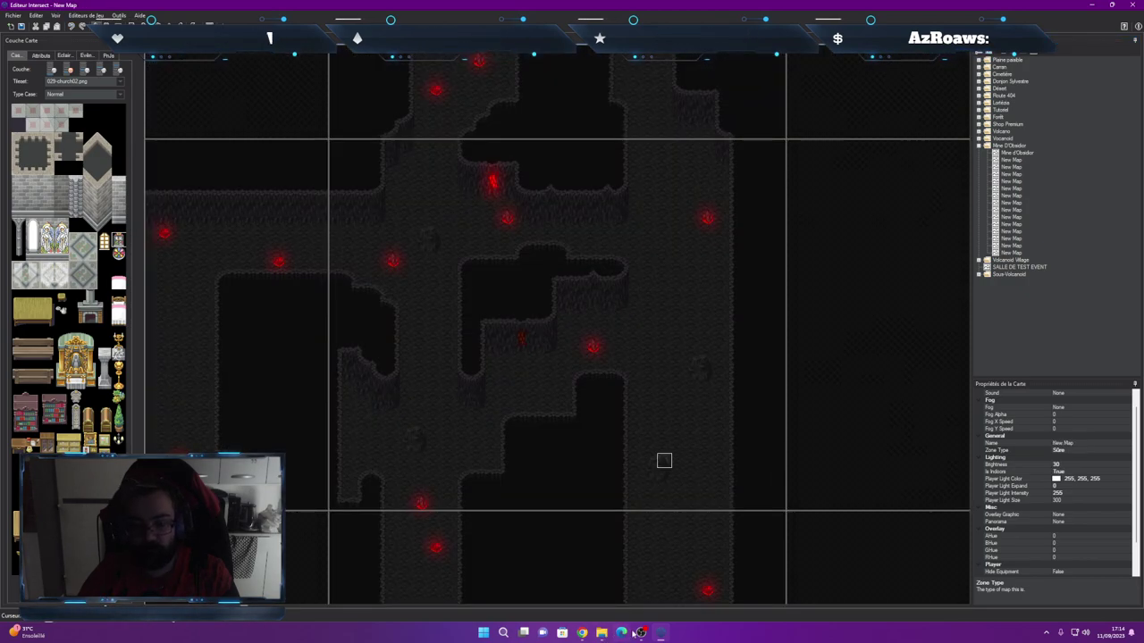
pyautogui.moveTo(640, 635)
pyautogui.click(593, 635)
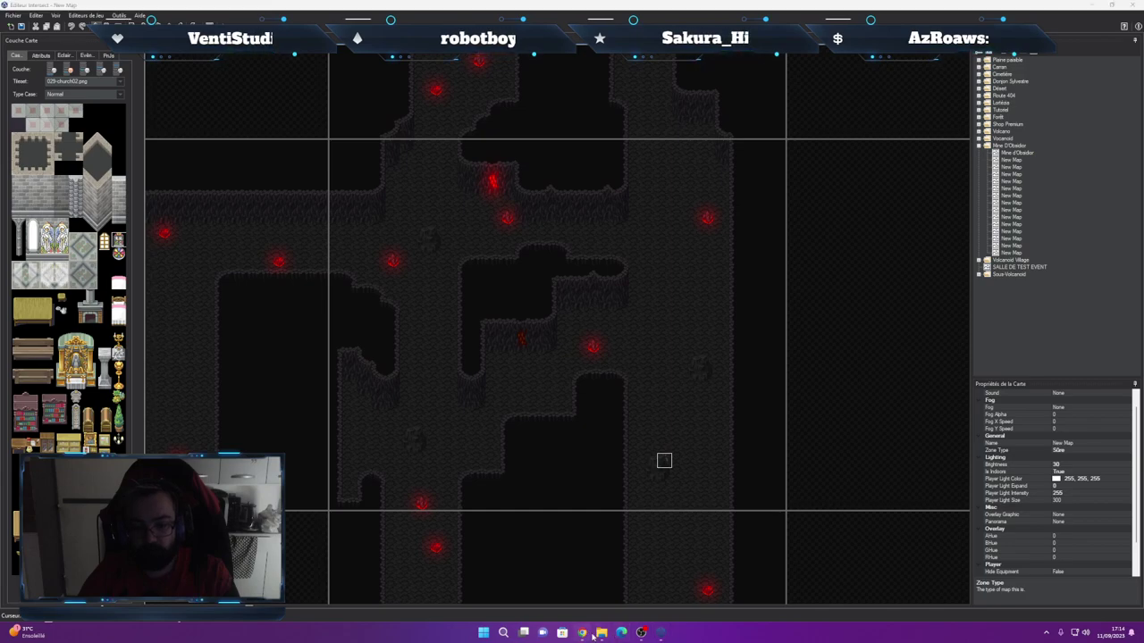
pyautogui.click(607, 99)
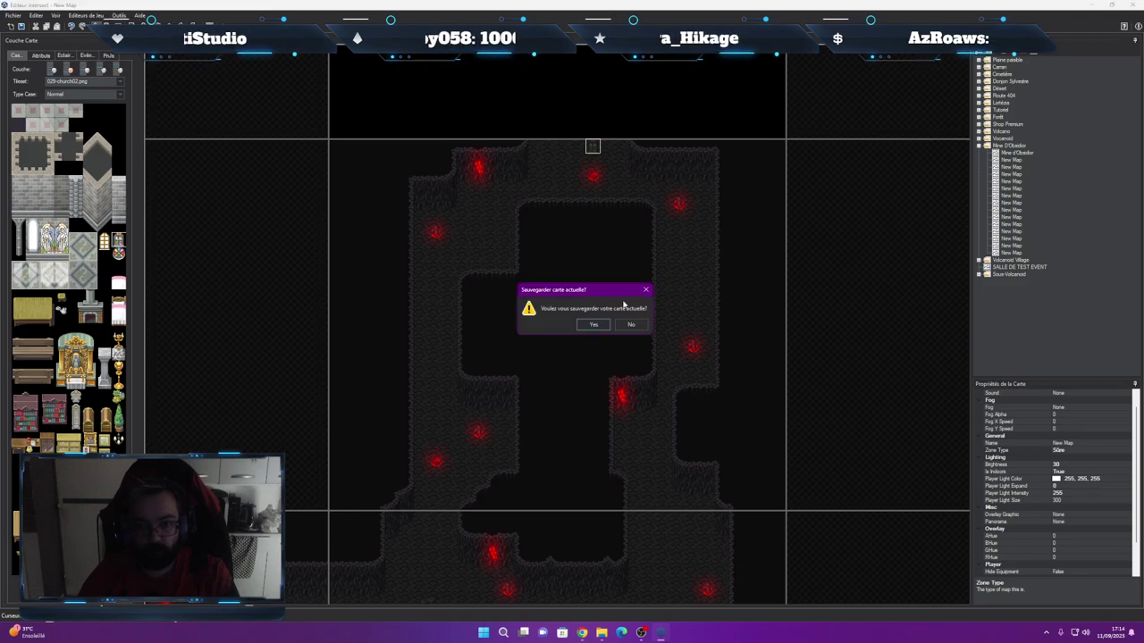
pyautogui.click(594, 324)
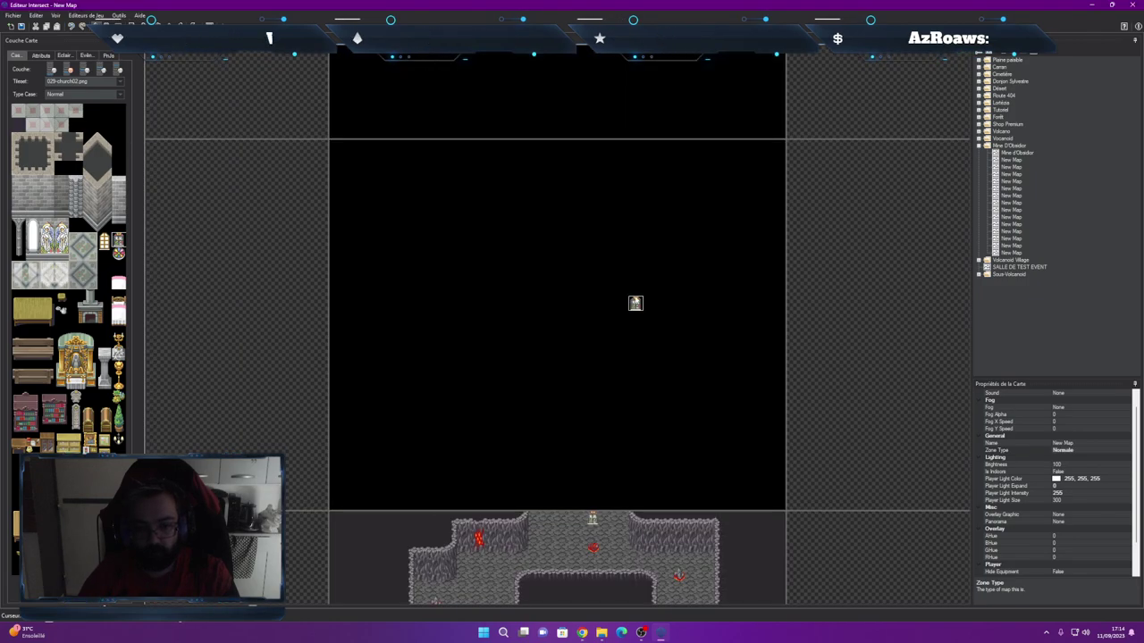
# Sample the cave floor tile from the lava-lit map to the south and fill the blank map north of it with that tile
pyautogui.click(40, 55)
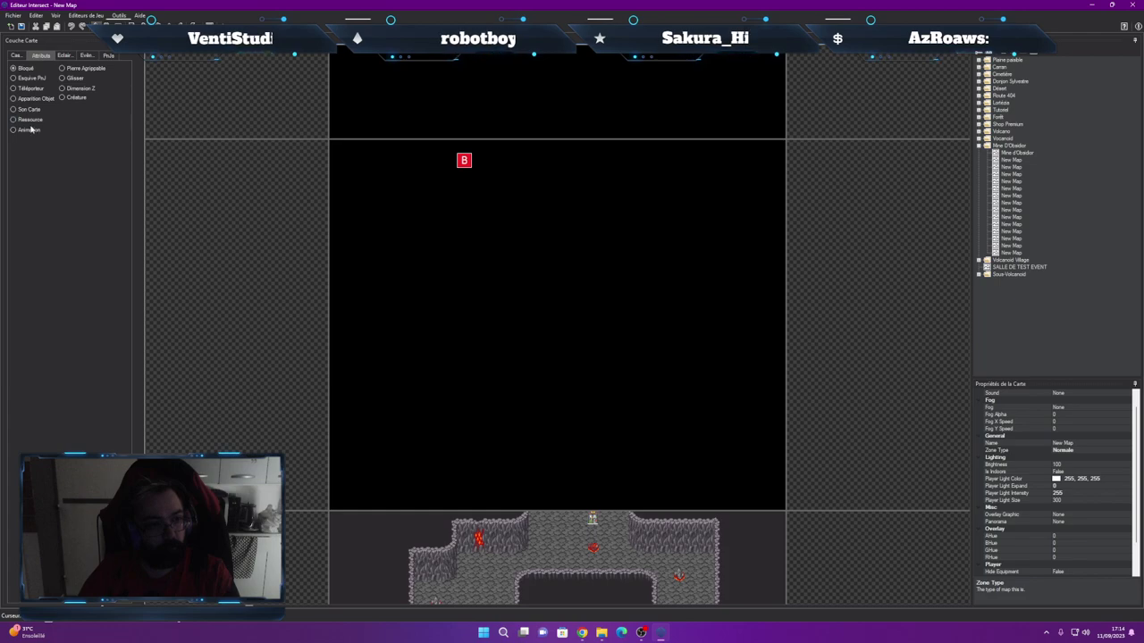
pyautogui.click(18, 57)
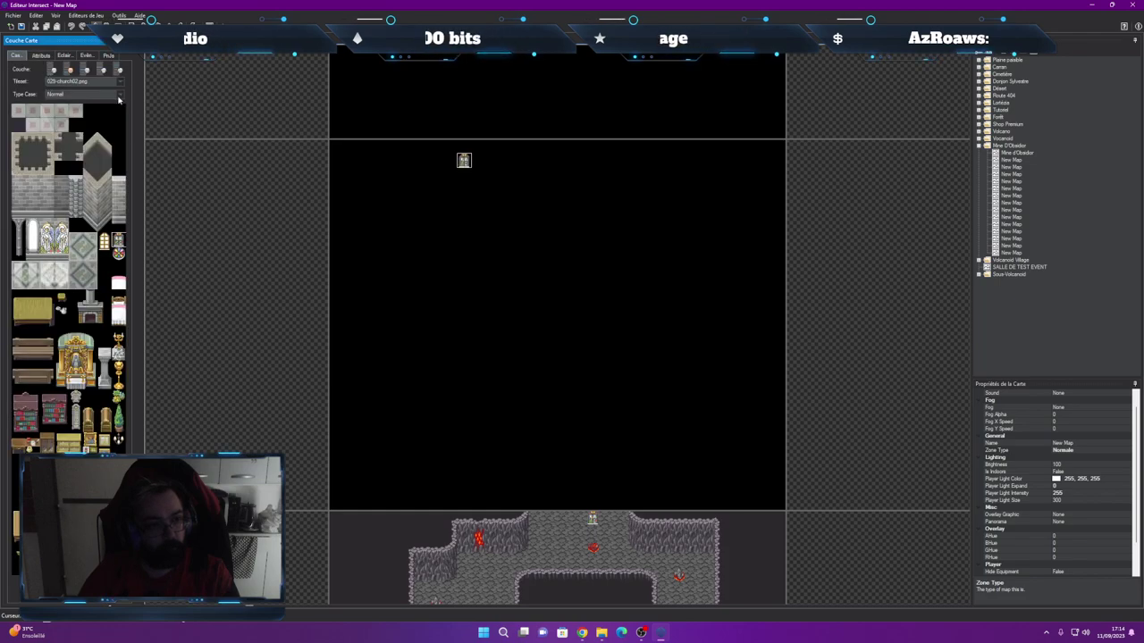
pyautogui.doubleClick(605, 535)
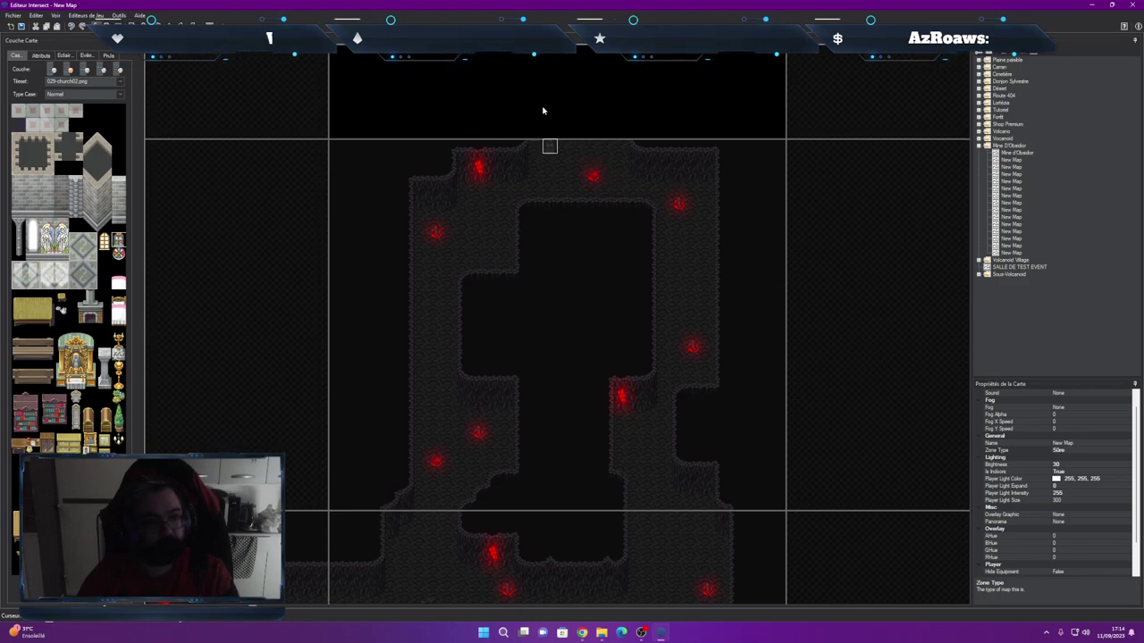
pyautogui.click(34, 59)
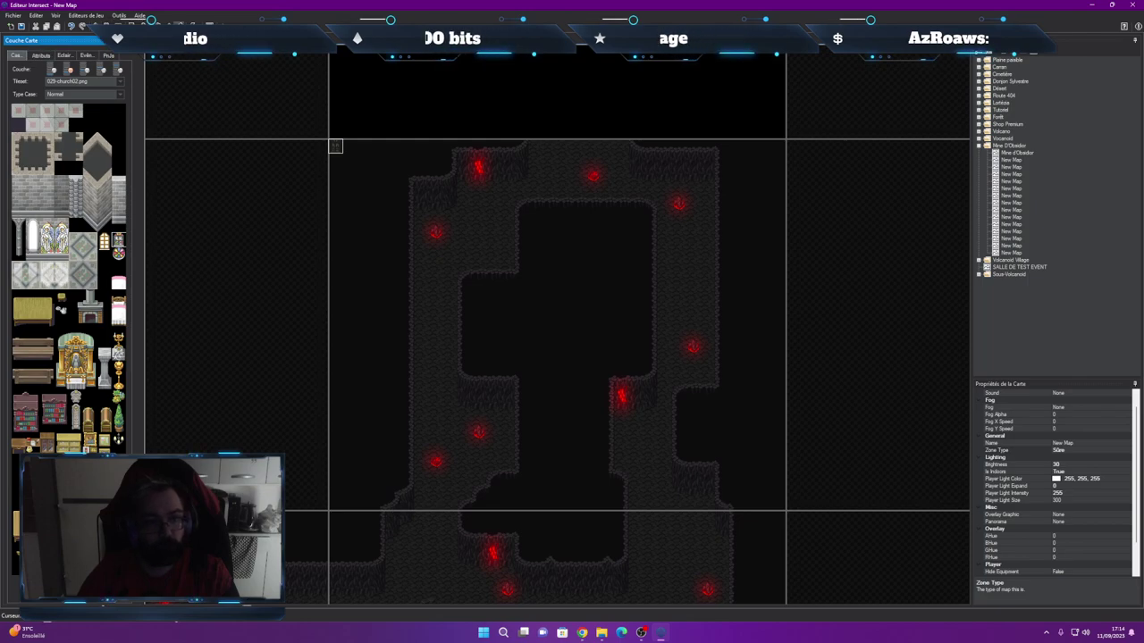
pyautogui.rightClick(498, 254)
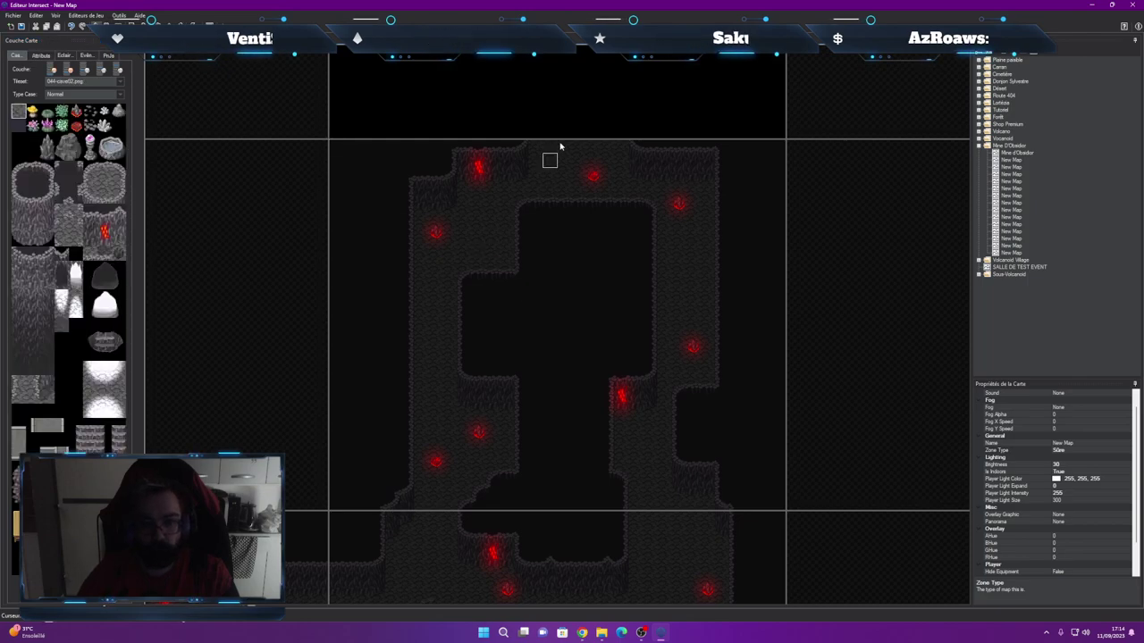
pyautogui.doubleClick(558, 105)
pyautogui.click(594, 325)
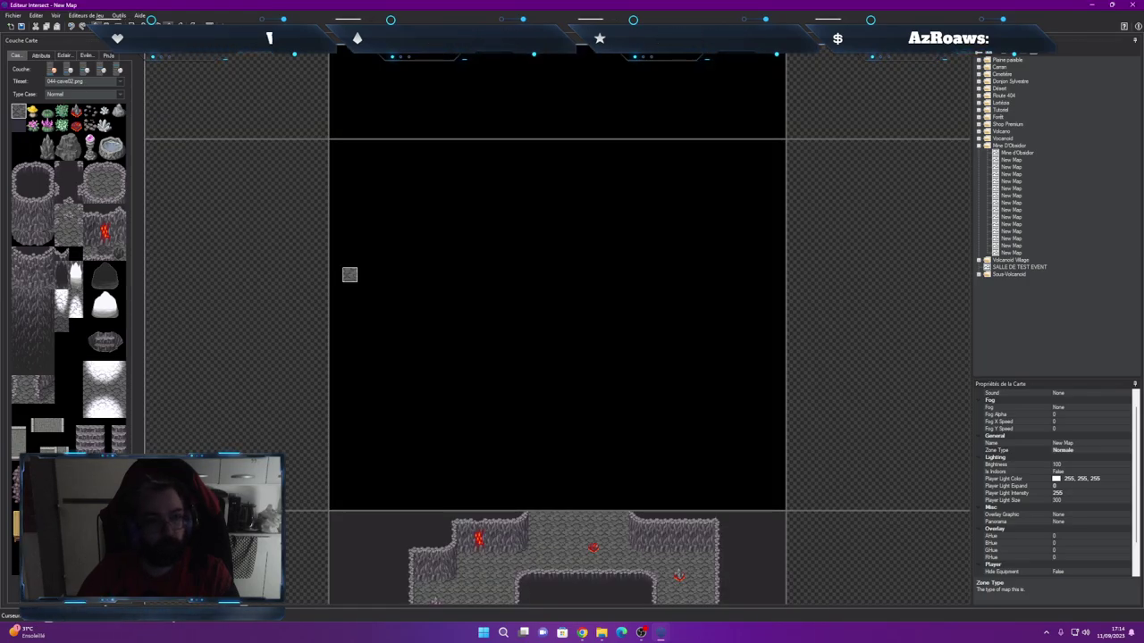
pyautogui.click(493, 329)
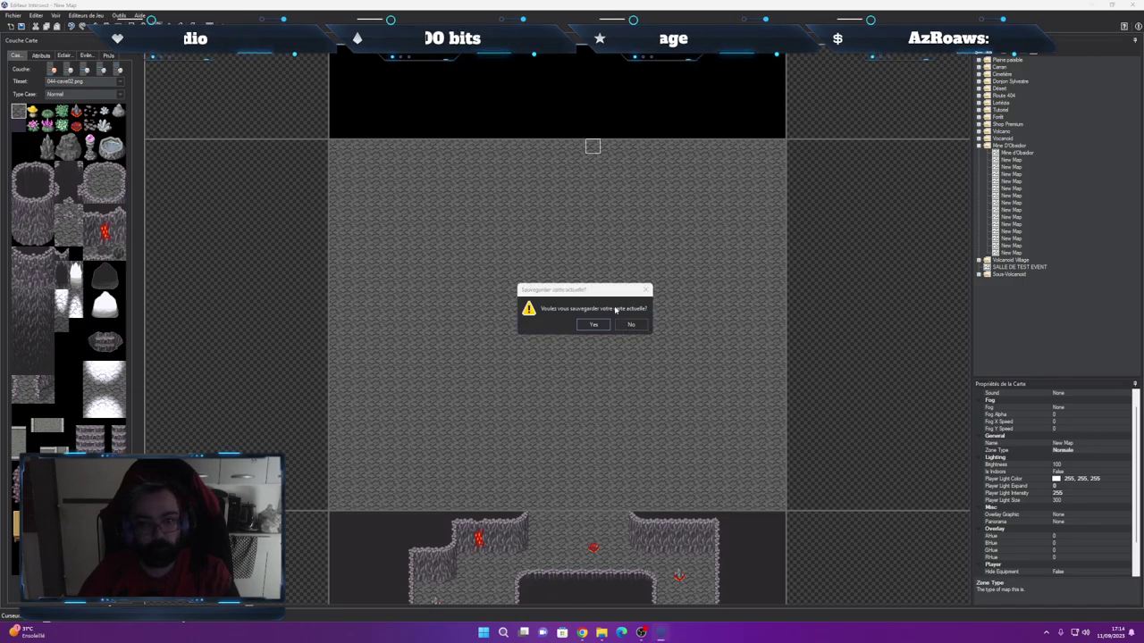
# Save the filled map, cover the next map to the north with the same cave floor, and return south, saving it too
pyautogui.click(594, 324)
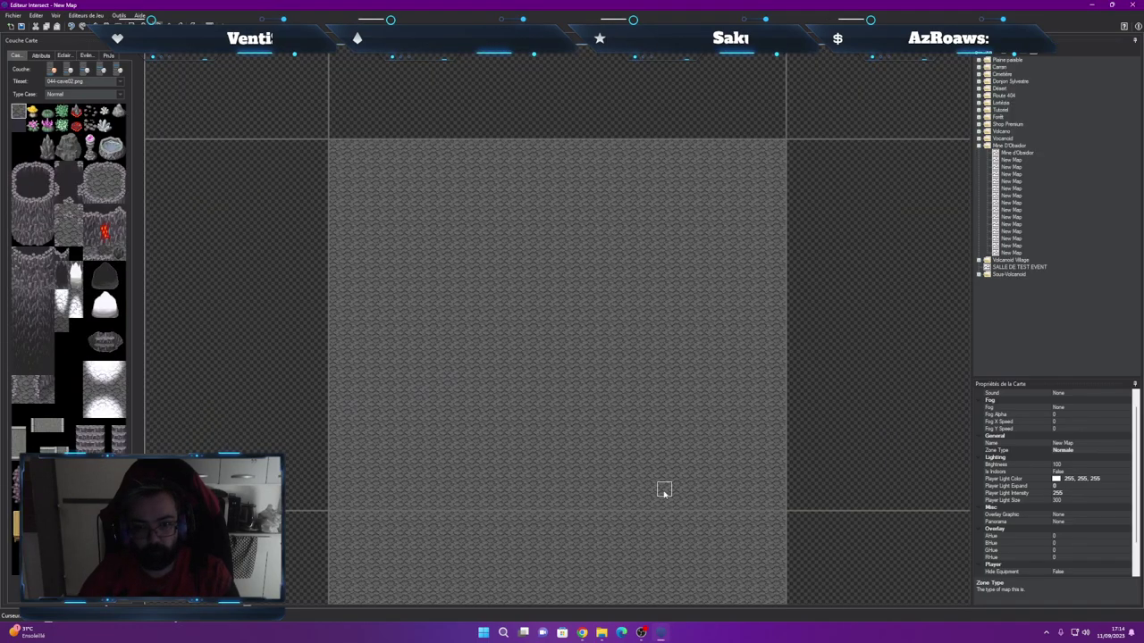
pyautogui.doubleClick(637, 551)
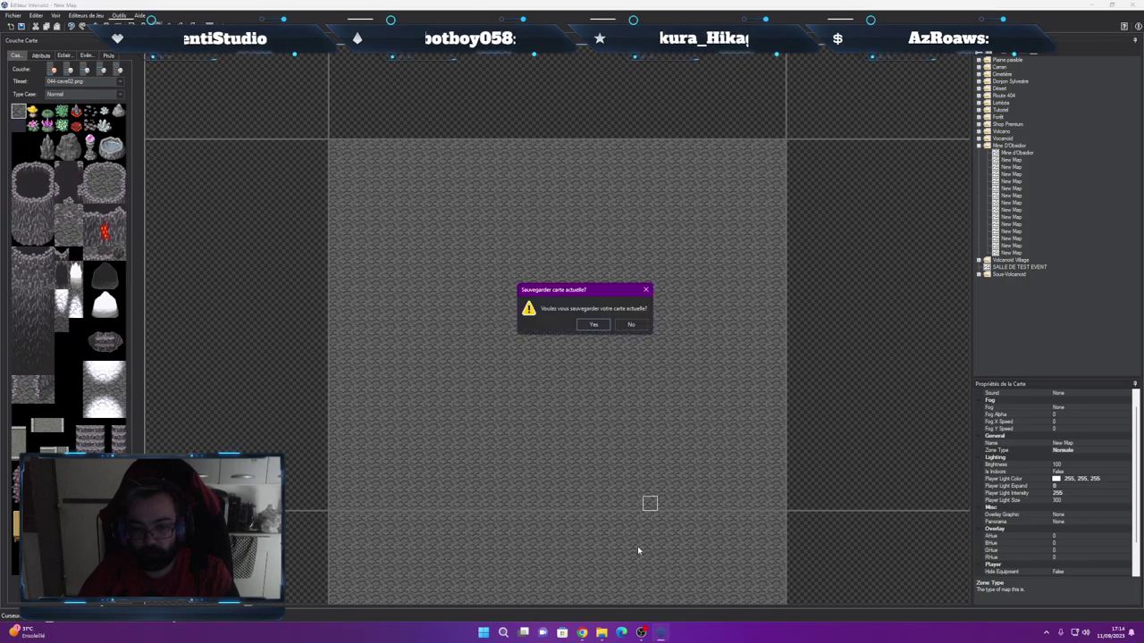
pyautogui.click(597, 326)
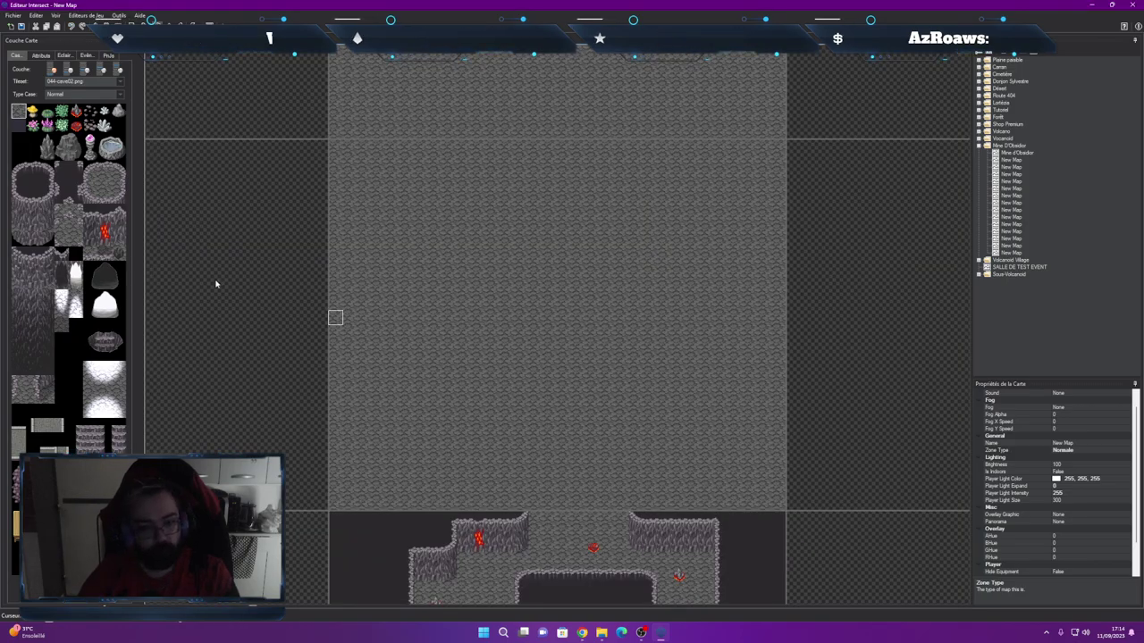
# Fill the map's west and east sides with the dark void tile, leaving a central floor corridor one tile wider per side at both ends
pyautogui.click(34, 183)
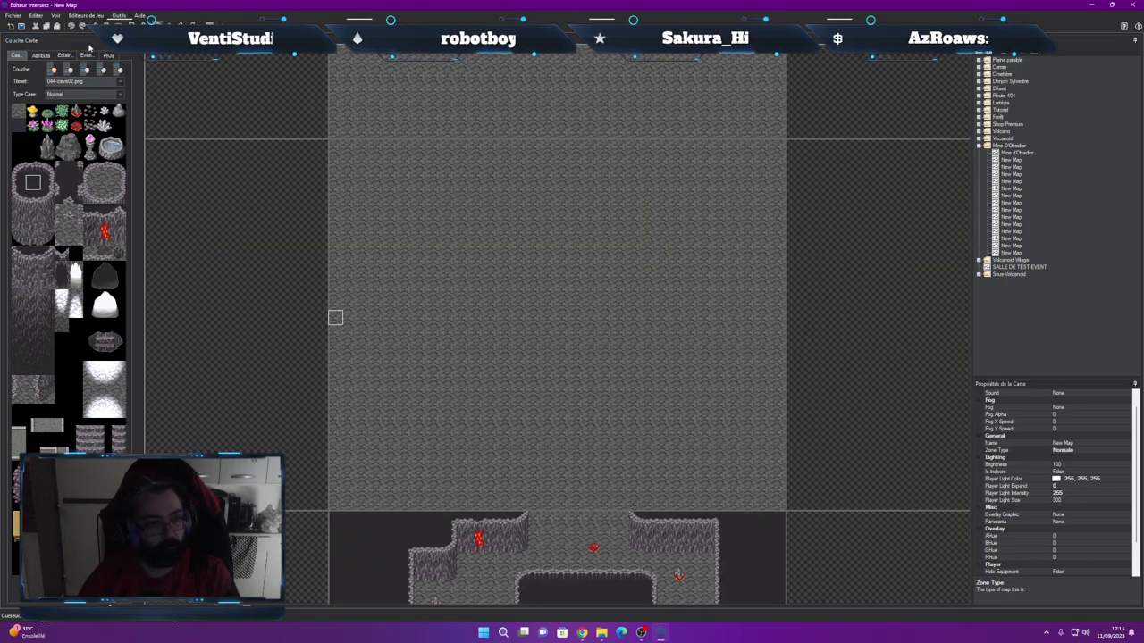
pyautogui.click(66, 76)
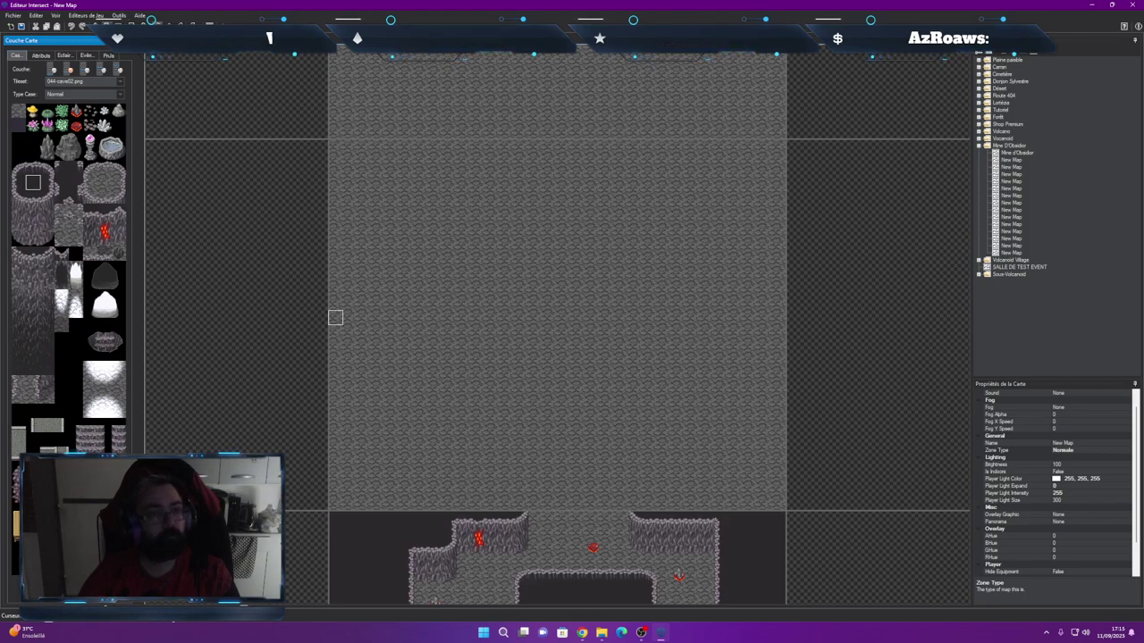
pyautogui.click(353, 356)
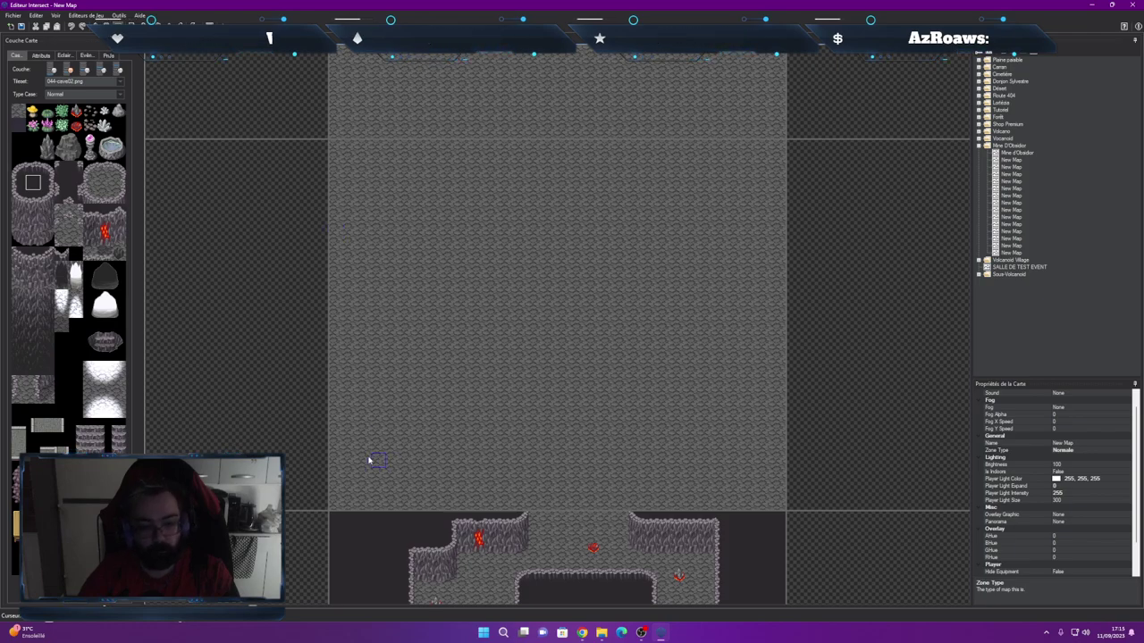
pyautogui.moveTo(334, 506); pyautogui.dragTo(523, 150)
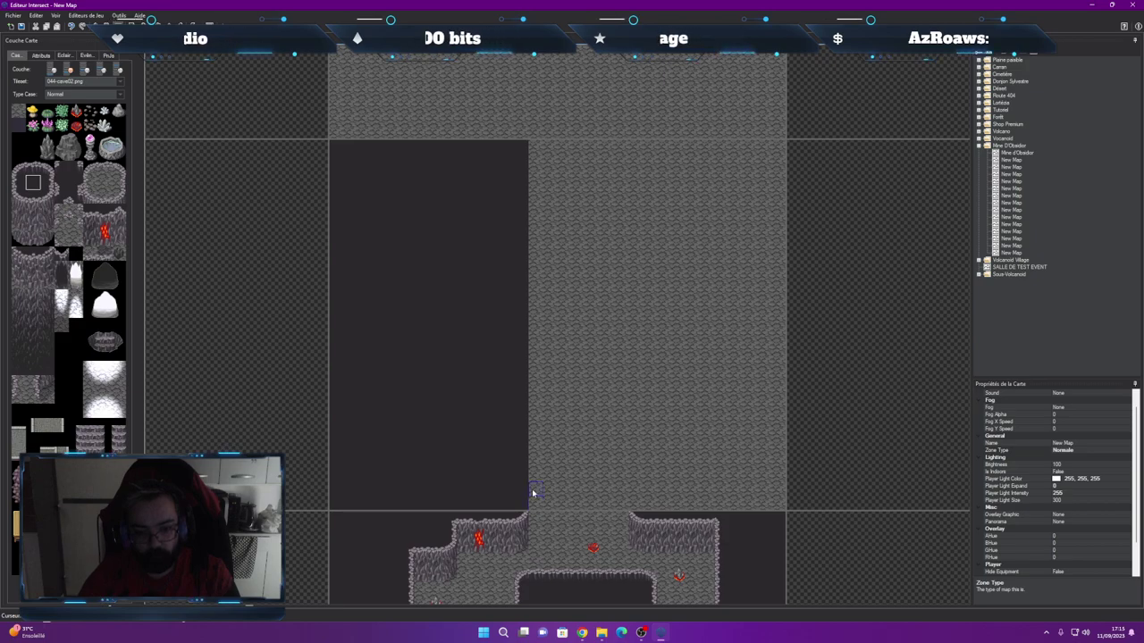
pyautogui.moveTo(638, 505); pyautogui.dragTo(786, 146)
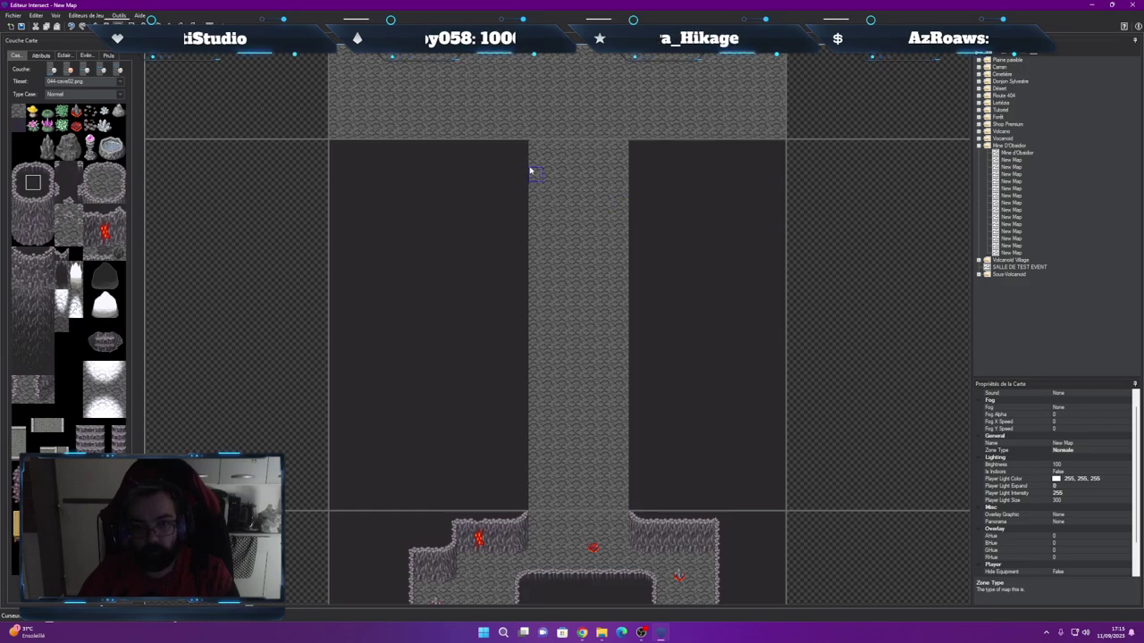
pyautogui.moveTo(531, 167); pyautogui.dragTo(541, 491)
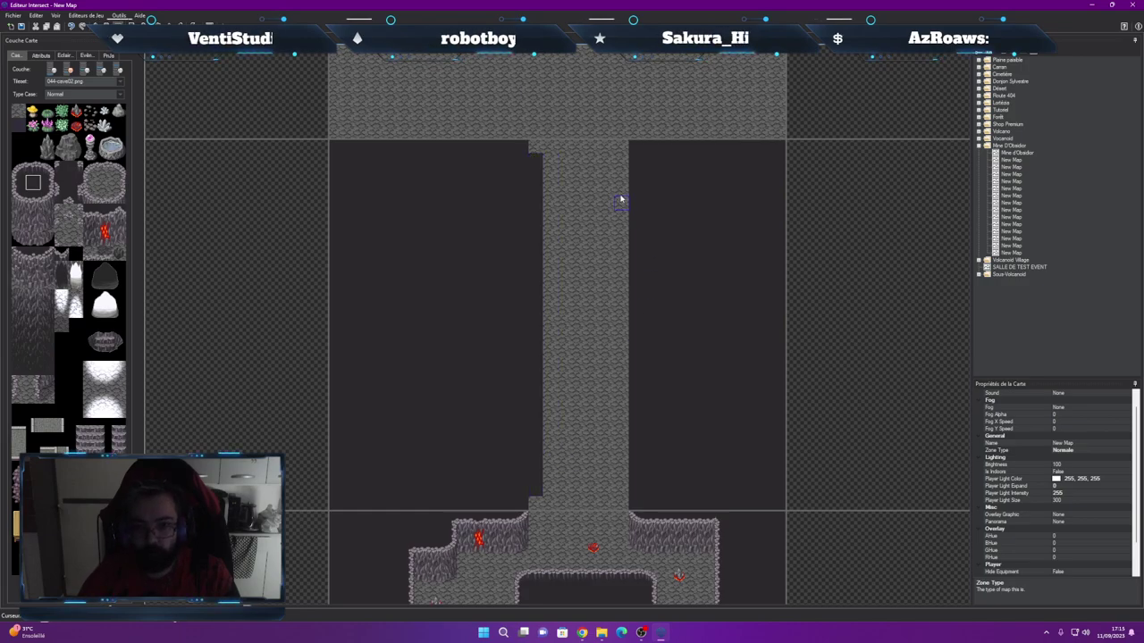
pyautogui.moveTo(614, 205); pyautogui.dragTo(621, 497)
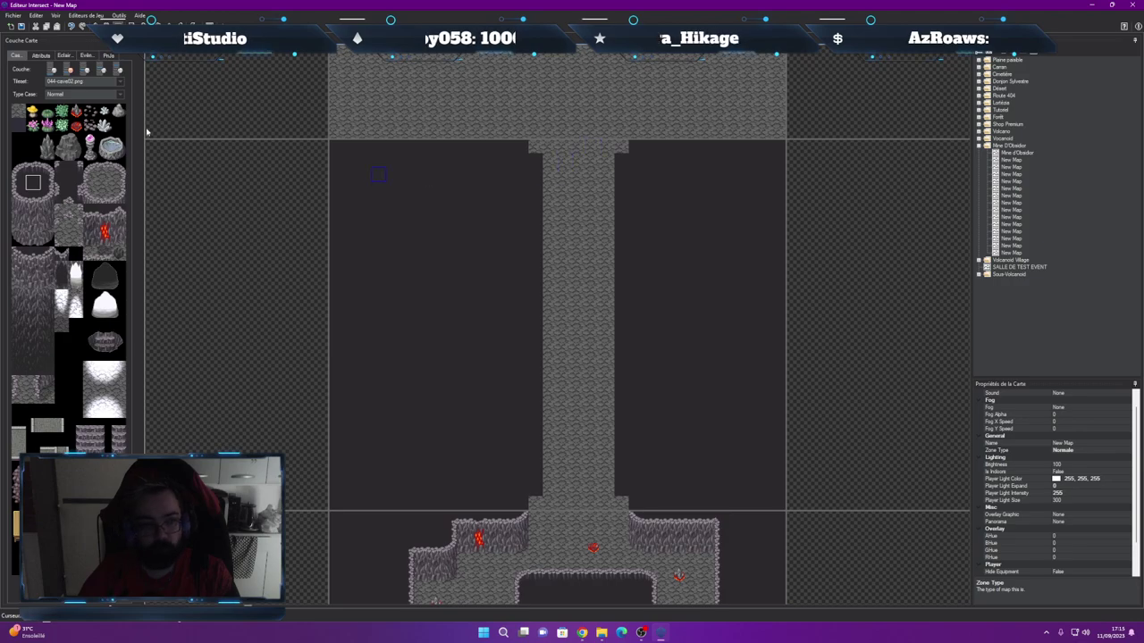
# Place a cave wall corner at the corridor's southwest end, save the map and open the lava-lit map to the south
pyautogui.click(35, 211)
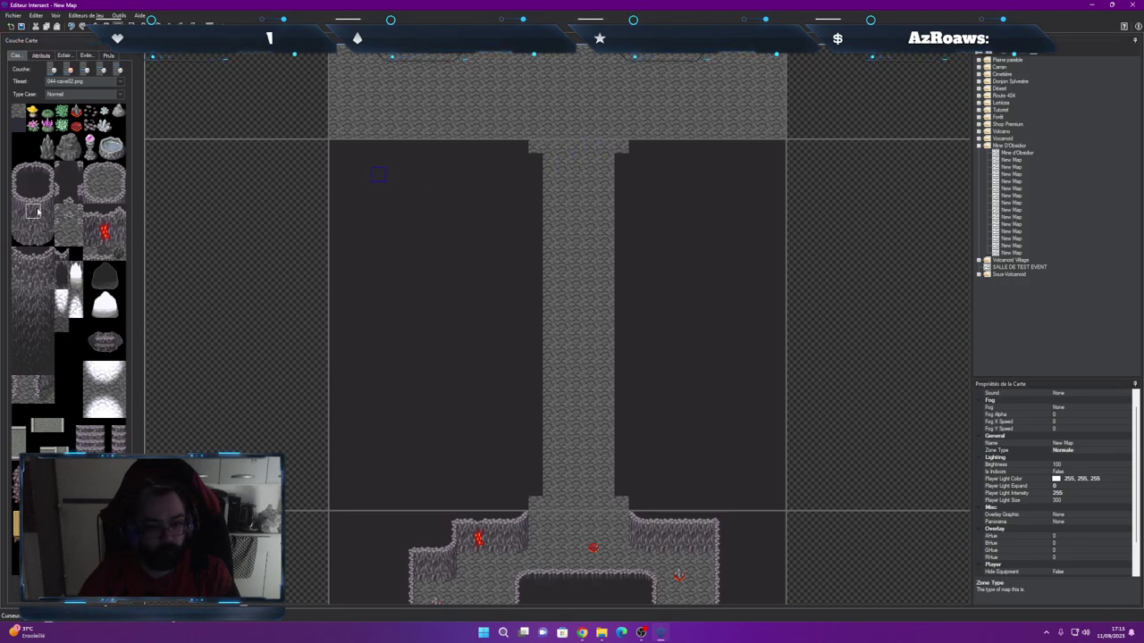
pyautogui.click(33, 197)
pyautogui.click(48, 200)
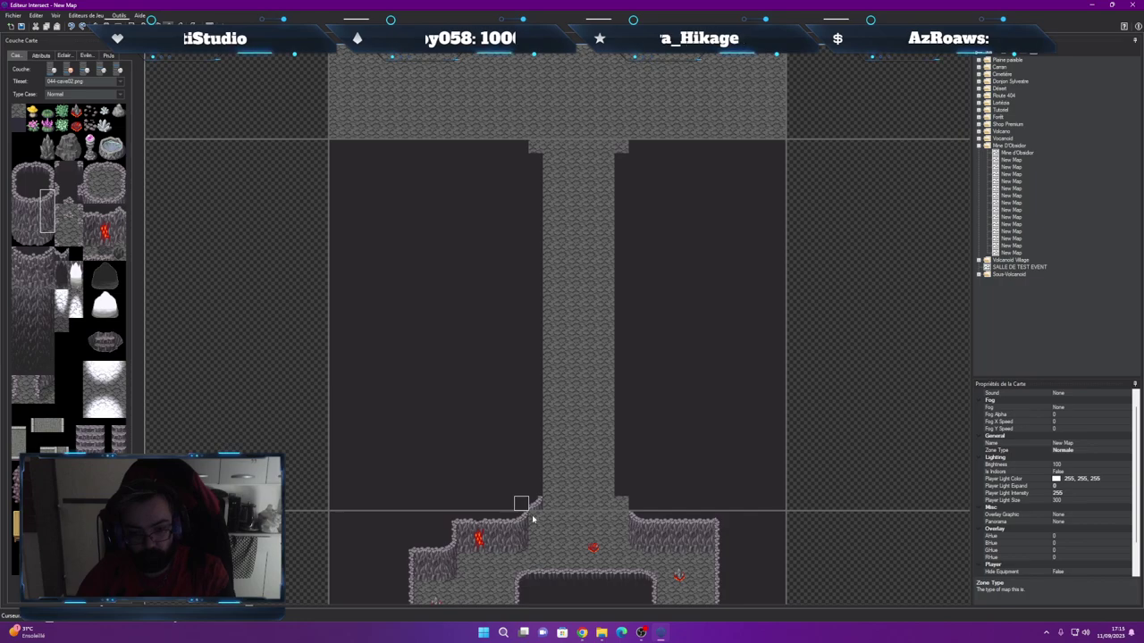
pyautogui.doubleClick(535, 526)
pyautogui.click(594, 324)
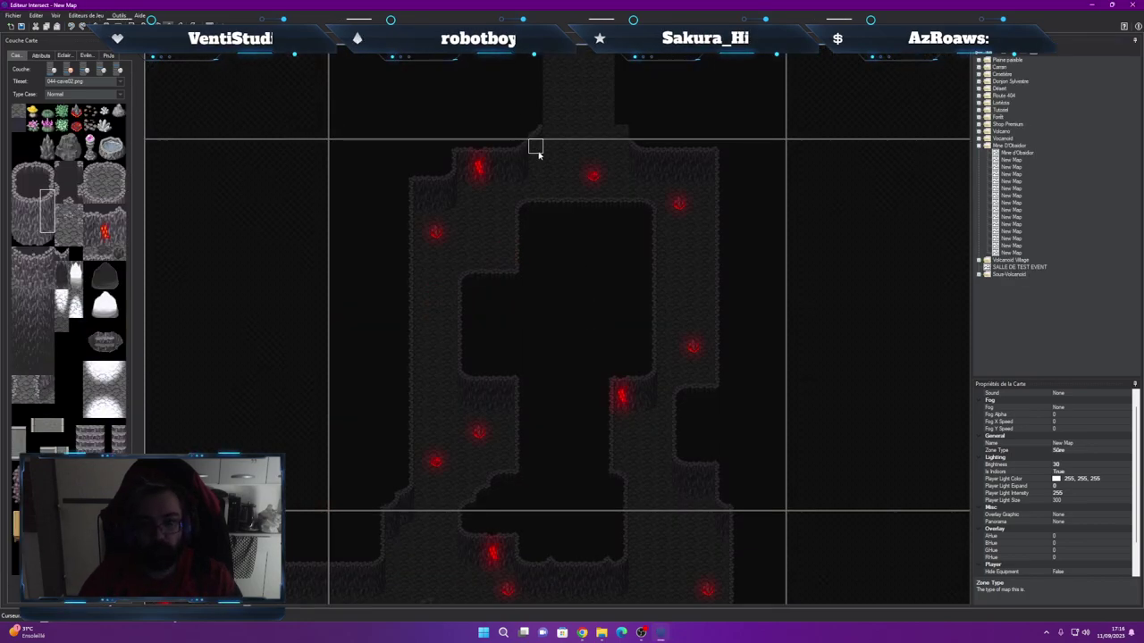
pyautogui.click(48, 211)
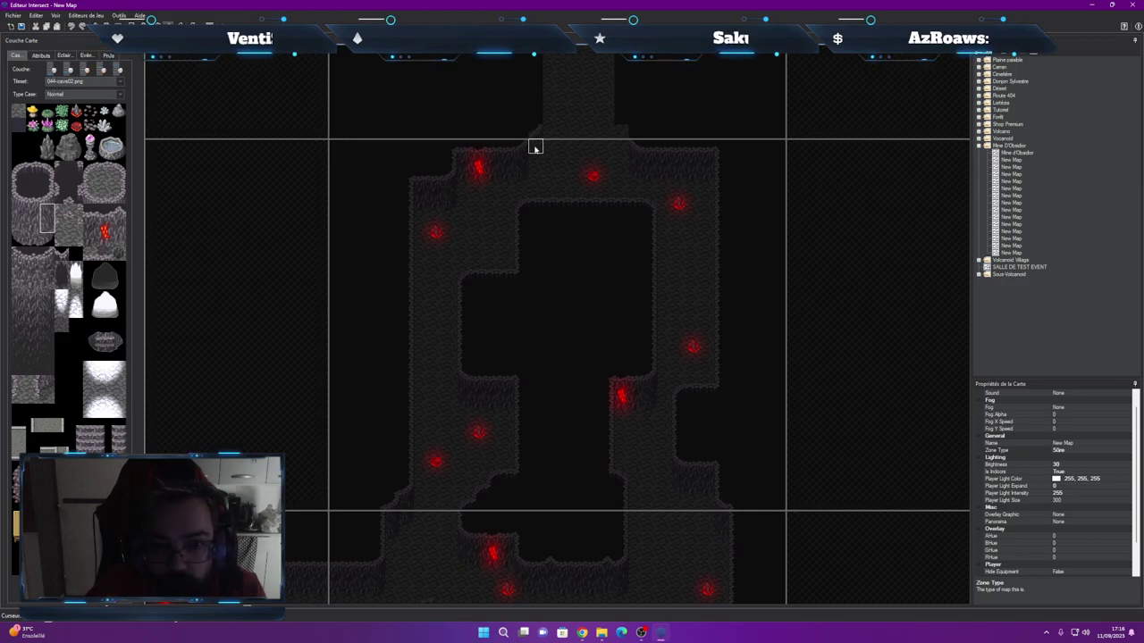
pyautogui.press('Delete')
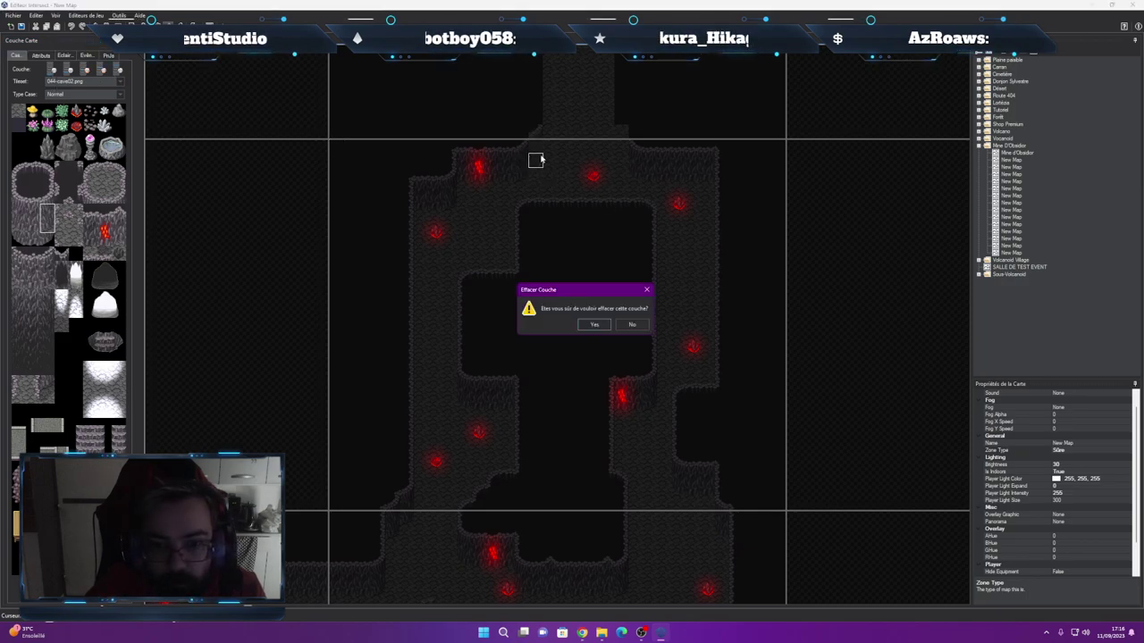
pyautogui.click(633, 325)
pyautogui.doubleClick(586, 125)
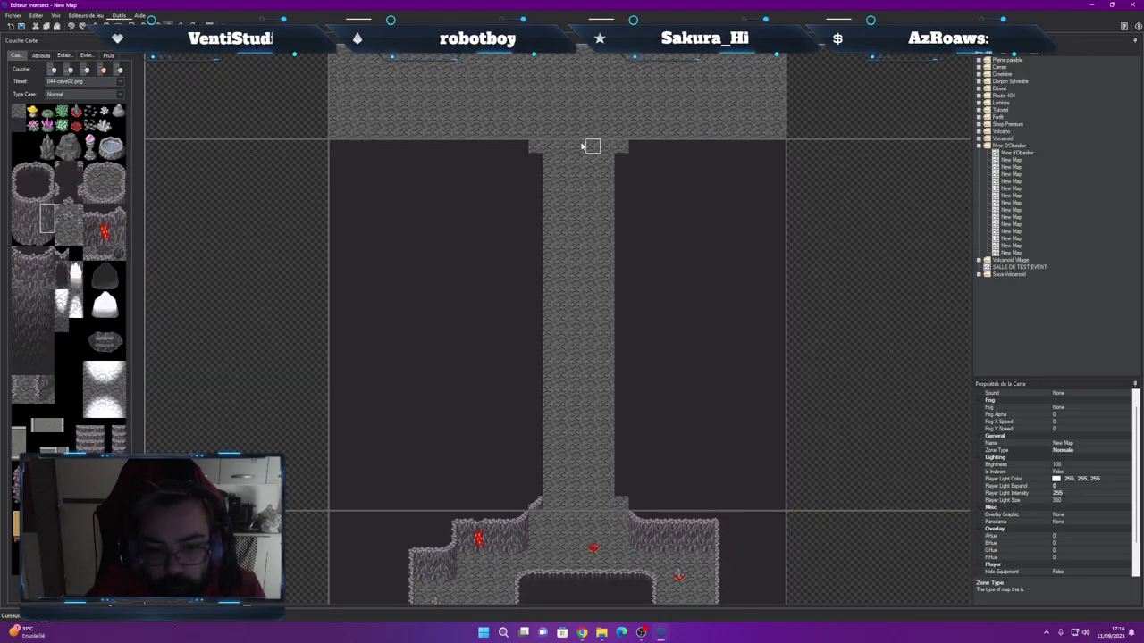
pyautogui.click(54, 70)
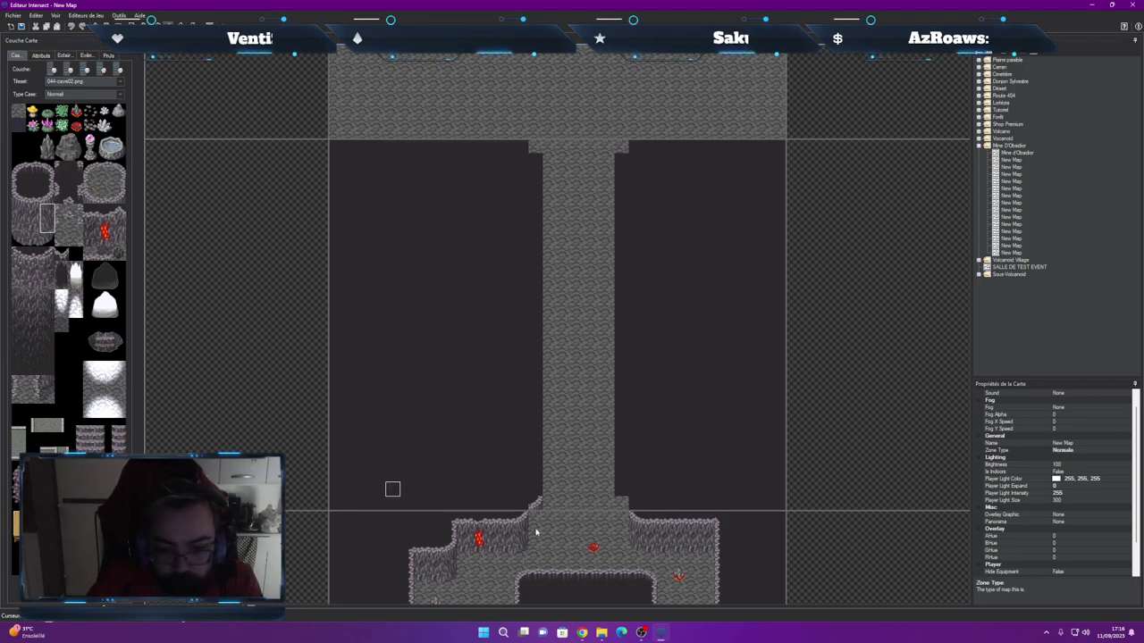
pyautogui.doubleClick(569, 539)
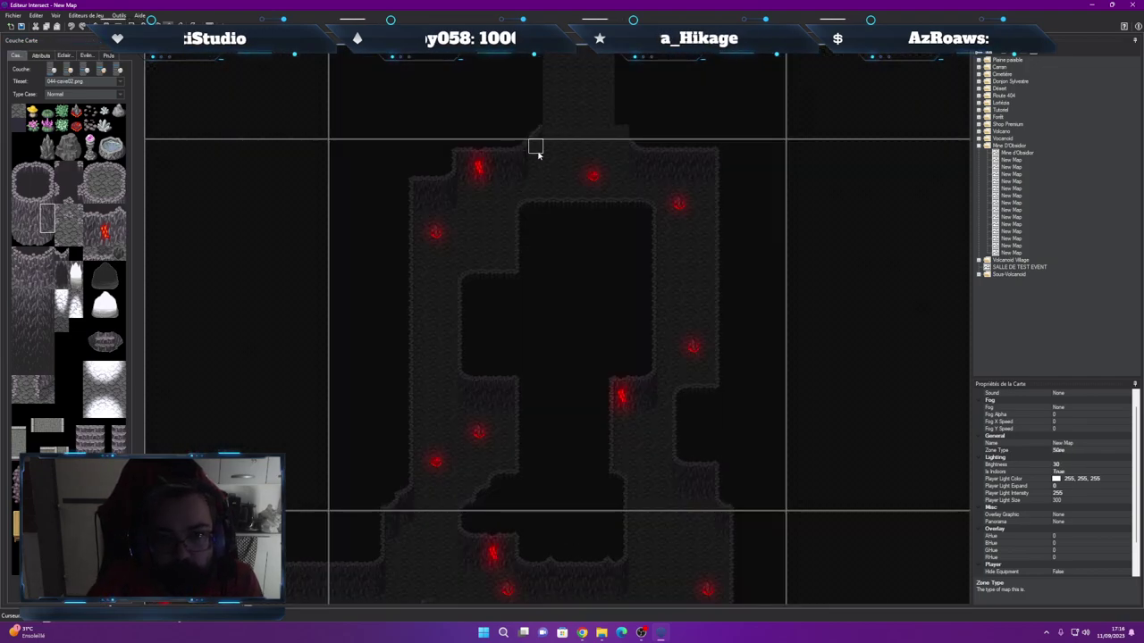
# Add a two-tile-high rock wall below the corridor's southwest corner on the lava-lit map, save it and open the corridor map
pyautogui.click(44, 211)
pyautogui.moveTo(45, 211); pyautogui.dragTo(47, 227)
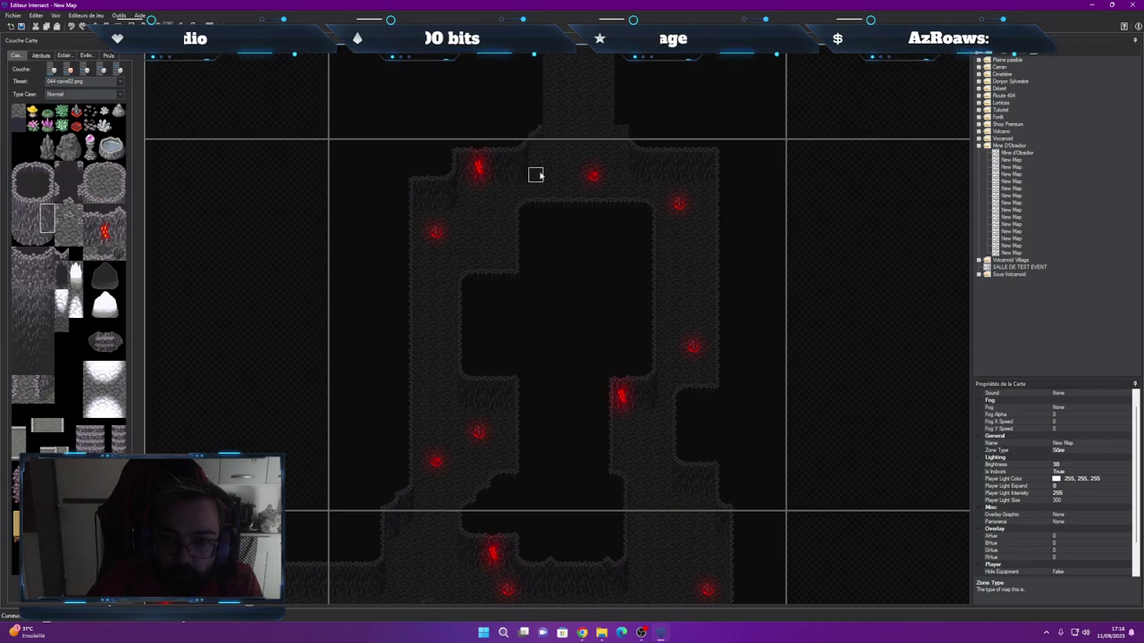
pyautogui.press('Delete')
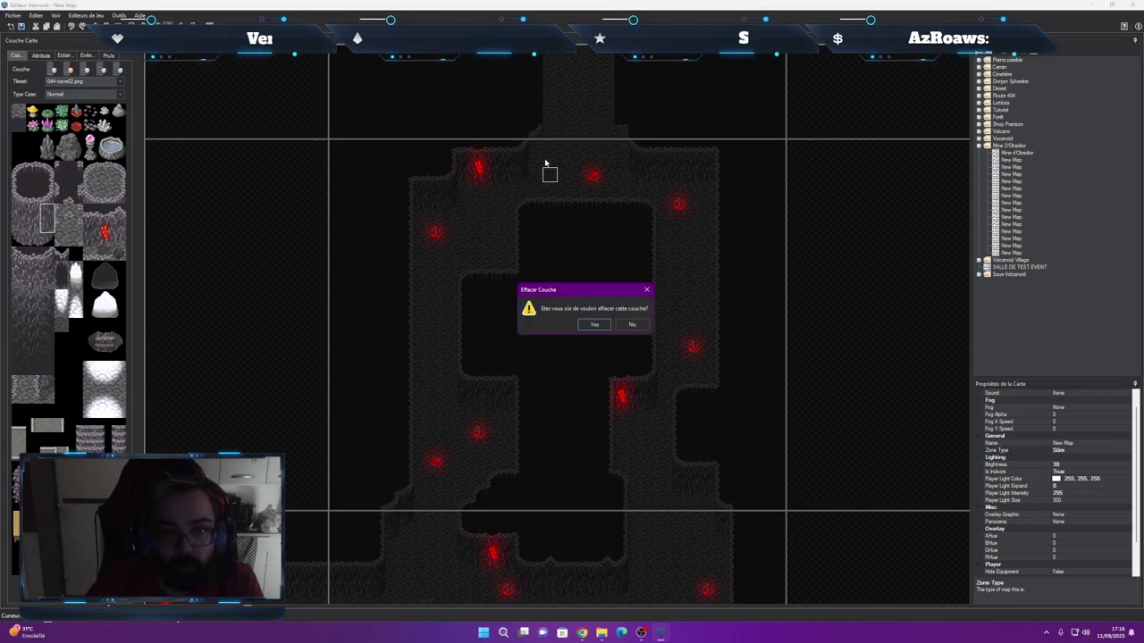
pyautogui.click(630, 325)
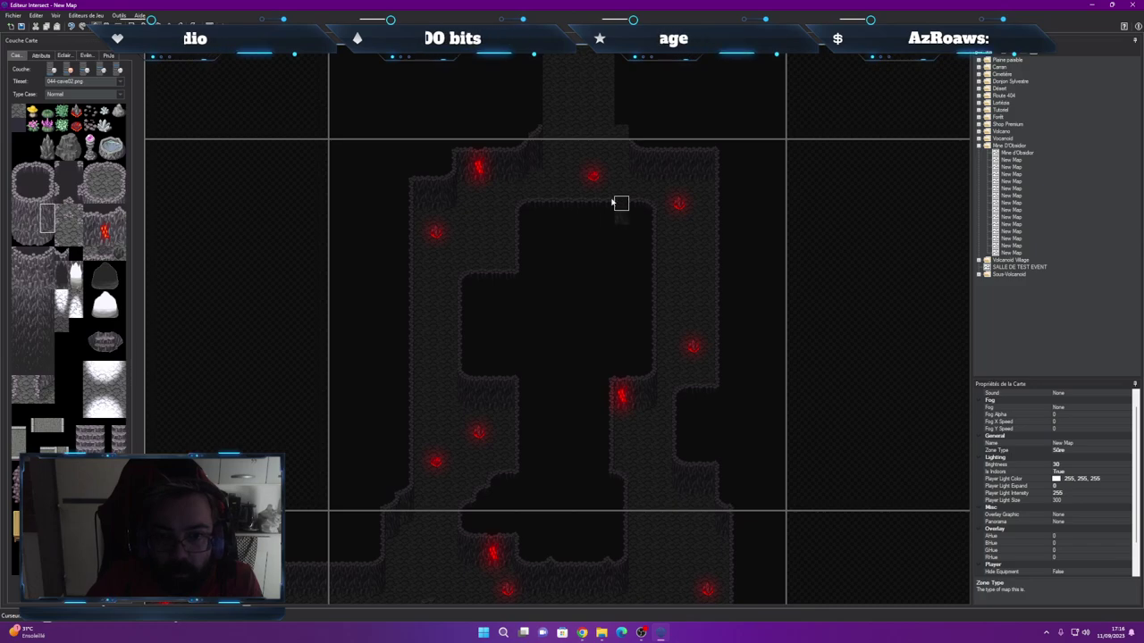
pyautogui.click(561, 79)
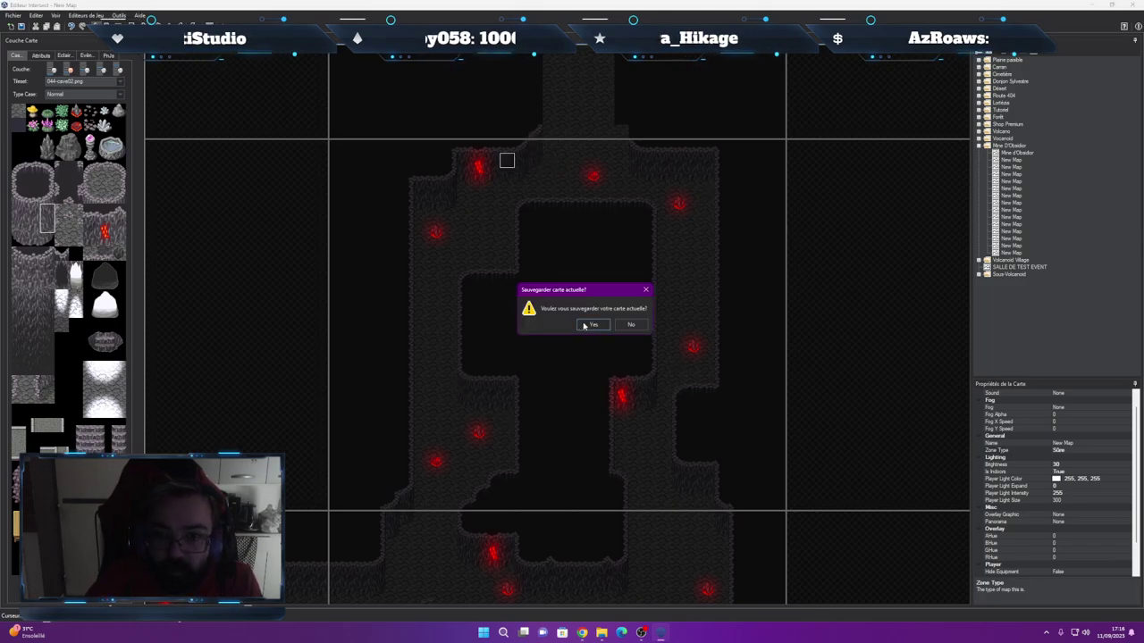
pyautogui.click(593, 324)
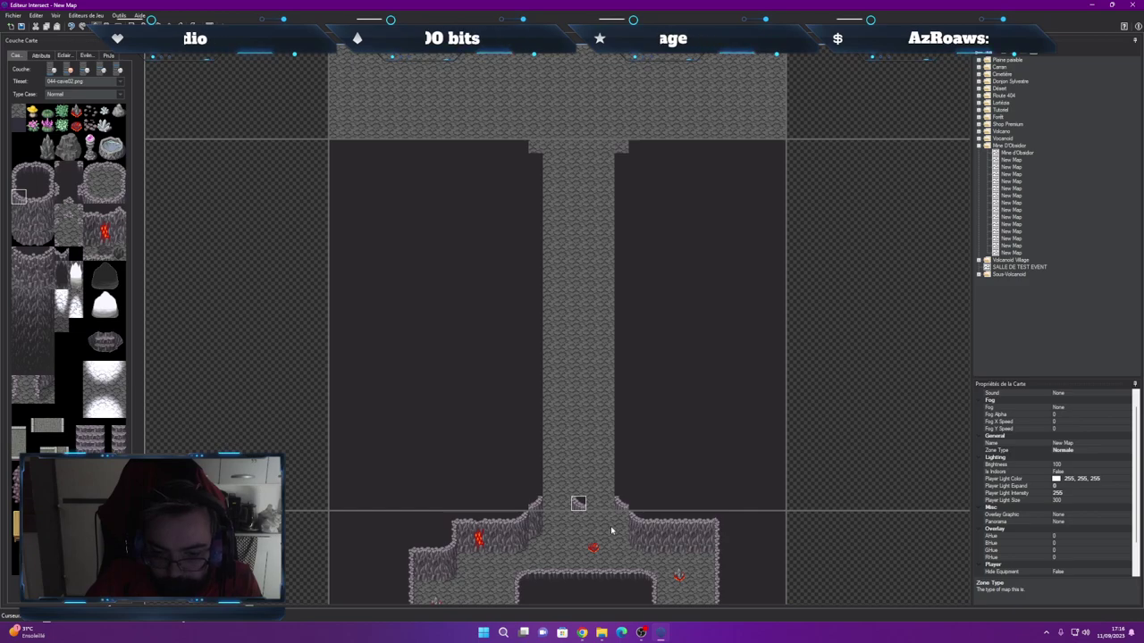
# Save the corridor map, add the matching rock wall below its southeast corner on the lava-lit map, and return north, saving the change
pyautogui.click(590, 324)
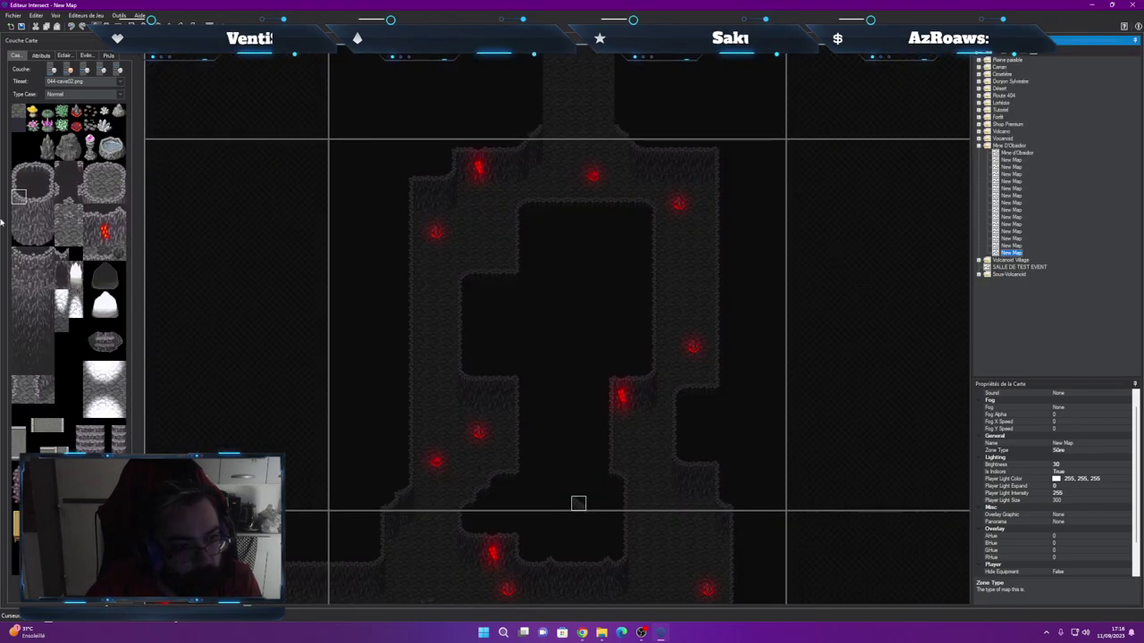
pyautogui.moveTo(23, 212); pyautogui.dragTo(19, 227)
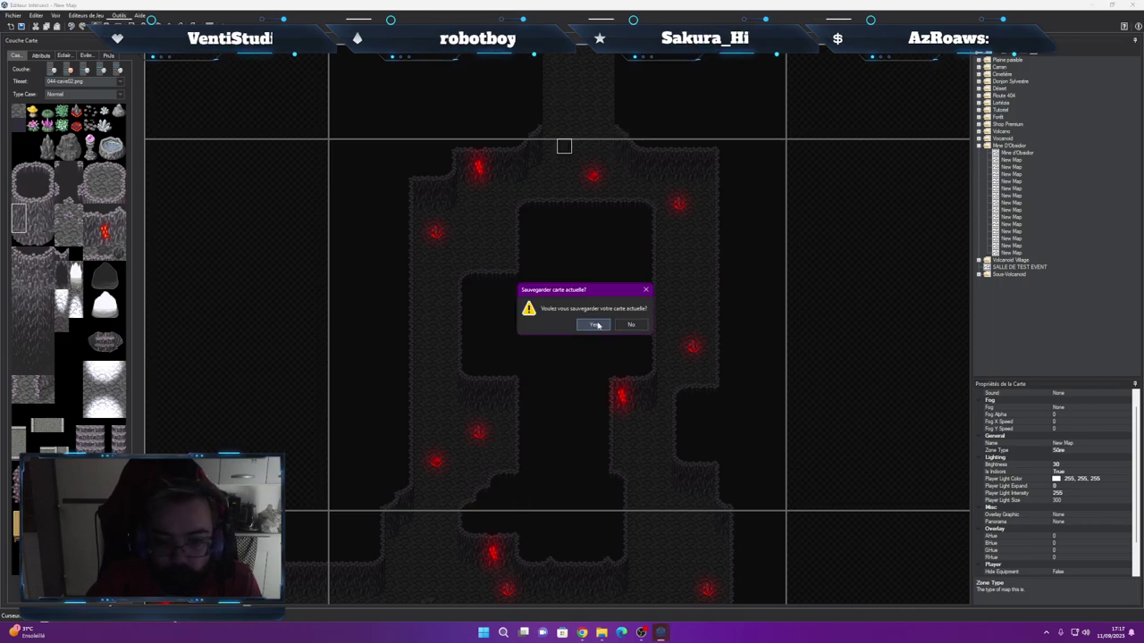
pyautogui.click(592, 325)
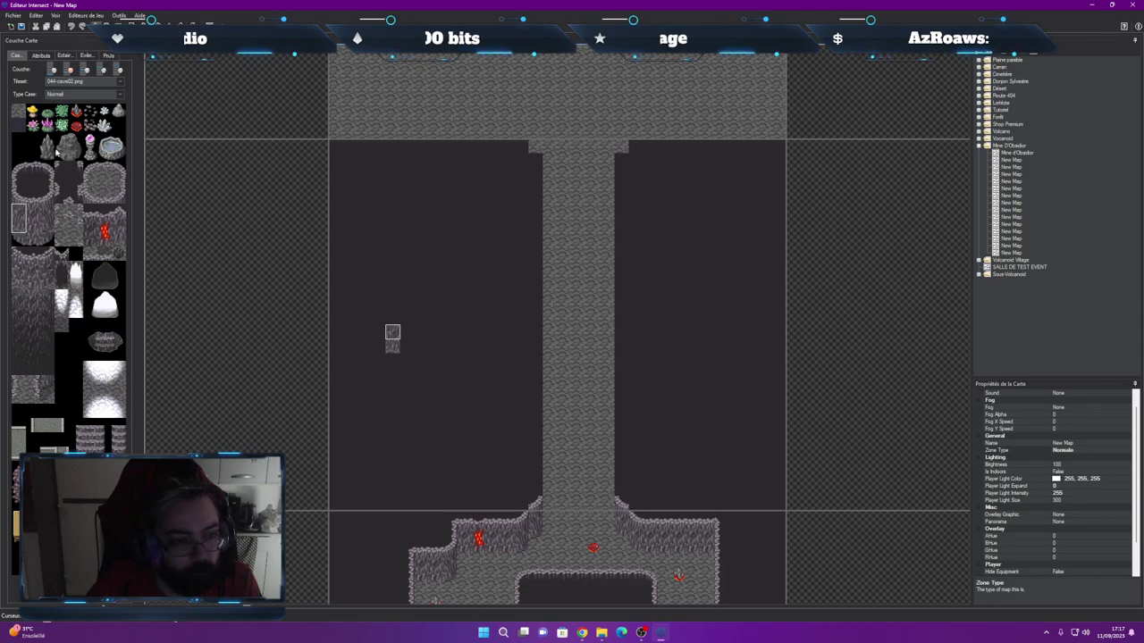
# Line the corridor's west side with wall edge tiles, round its northwest corner and run the wall edge westward along the void's north side
pyautogui.click(50, 182)
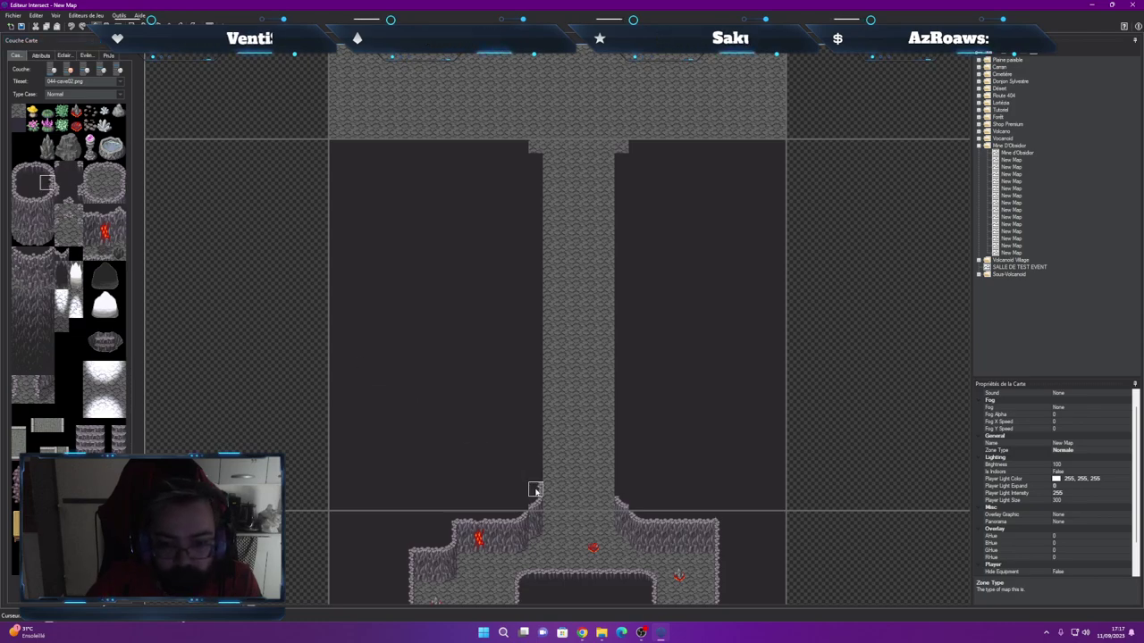
pyautogui.moveTo(535, 475)
pyautogui.mouseDown()
pyautogui.moveTo(548, 339)
pyautogui.moveTo(554, 384)
pyautogui.moveTo(535, 366)
pyautogui.moveTo(535, 175)
pyautogui.mouseUp()
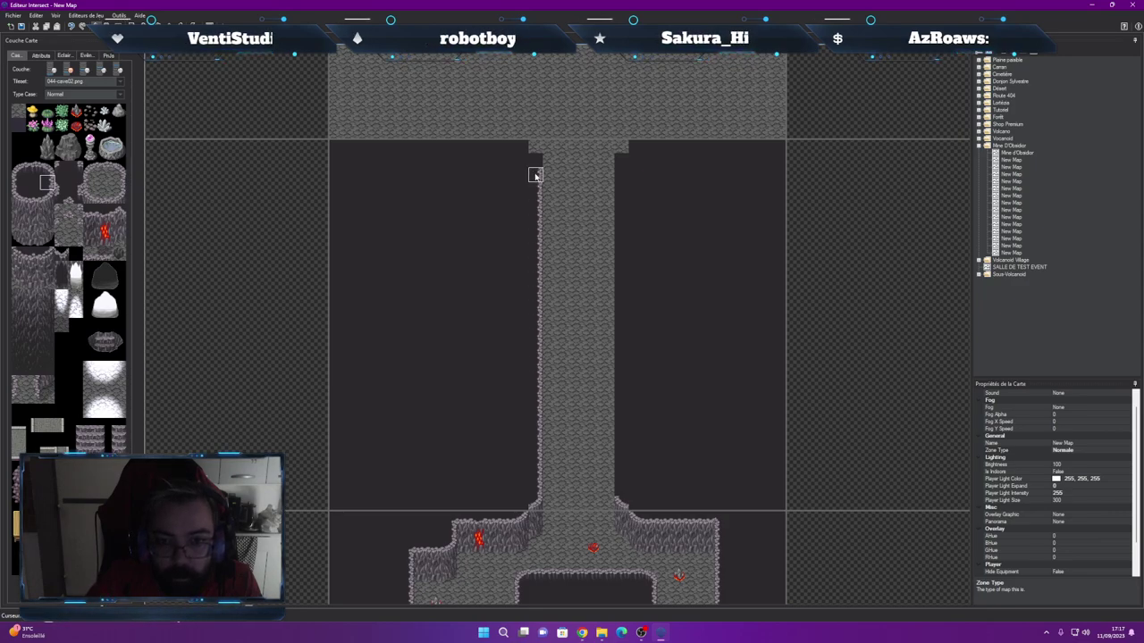
pyautogui.click(47, 168)
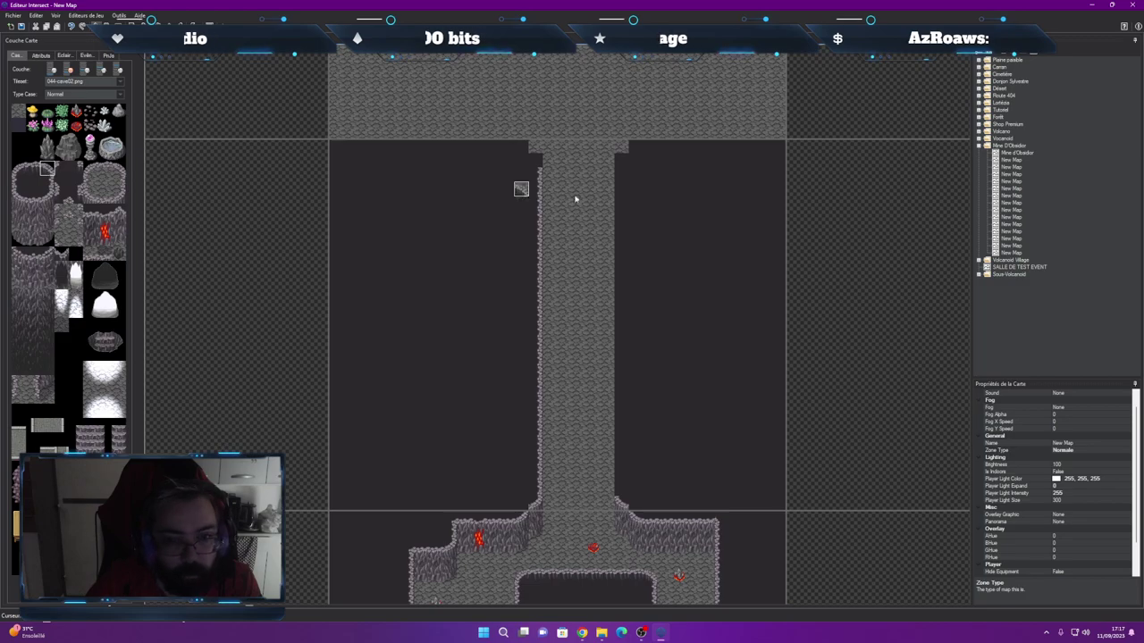
pyautogui.click(514, 148)
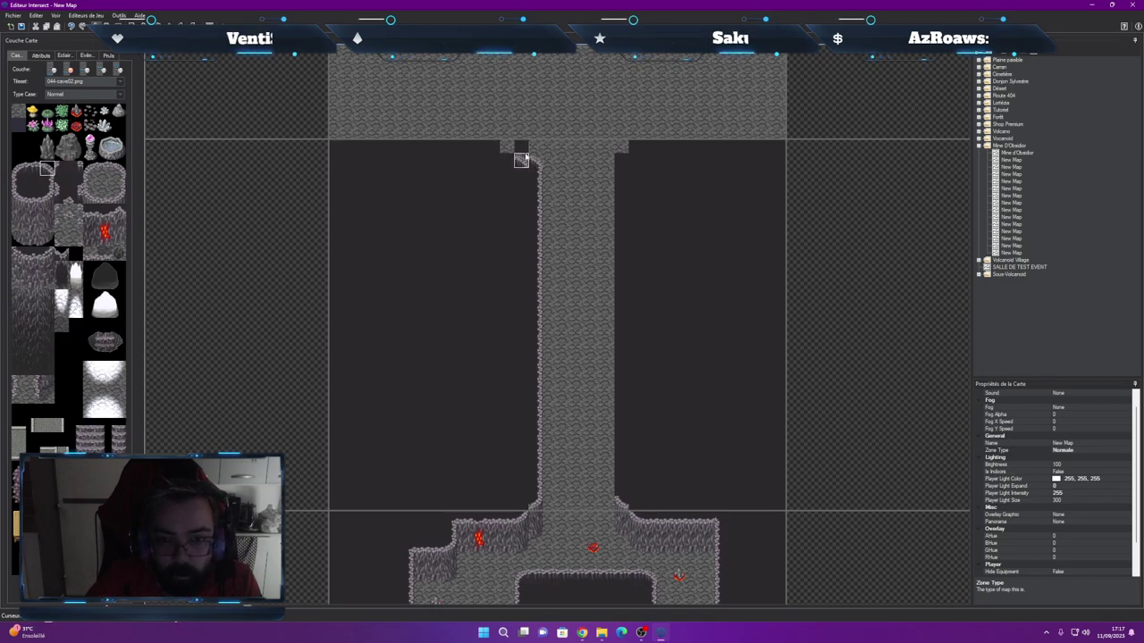
pyautogui.click(33, 171)
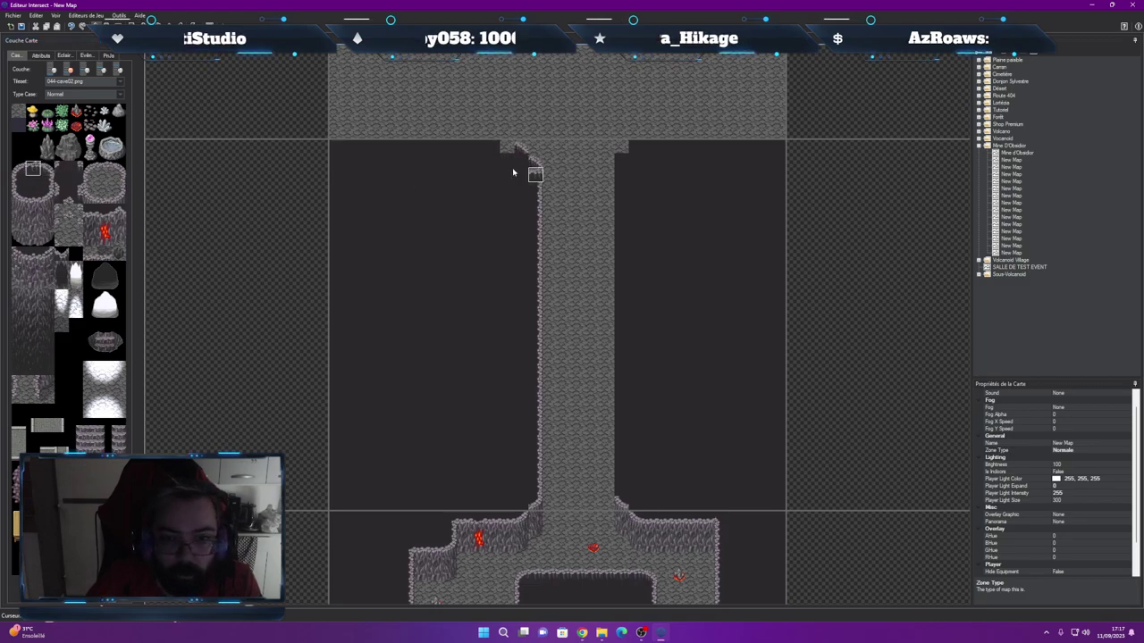
pyautogui.moveTo(505, 150); pyautogui.dragTo(332, 148)
pyautogui.press('super')
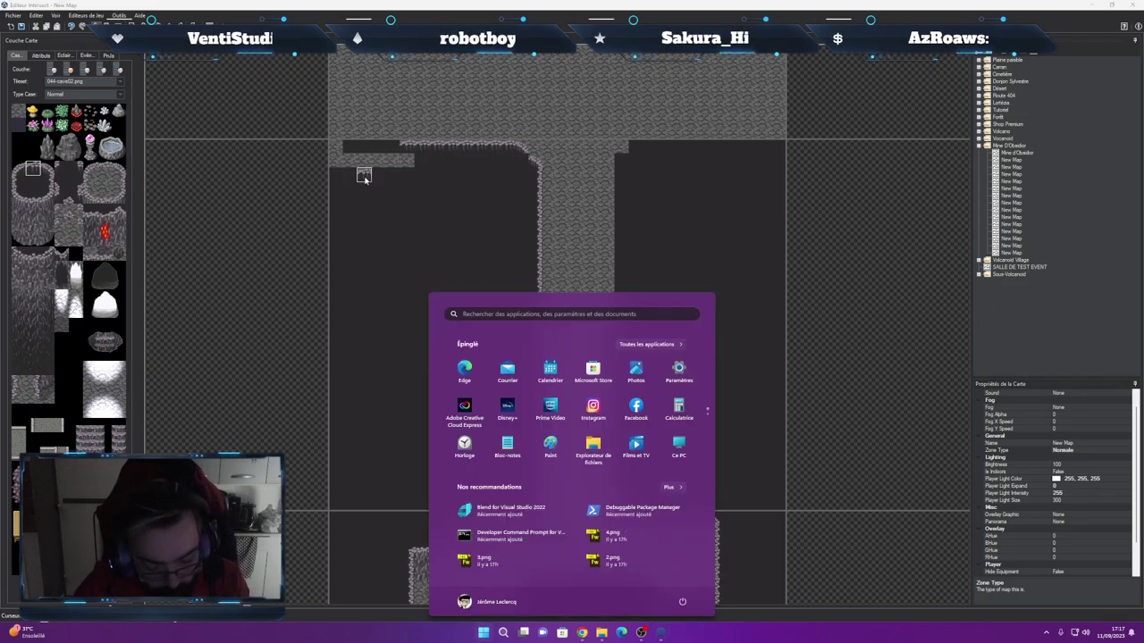
pyautogui.write('XLR App')
pyautogui.press('Escape')
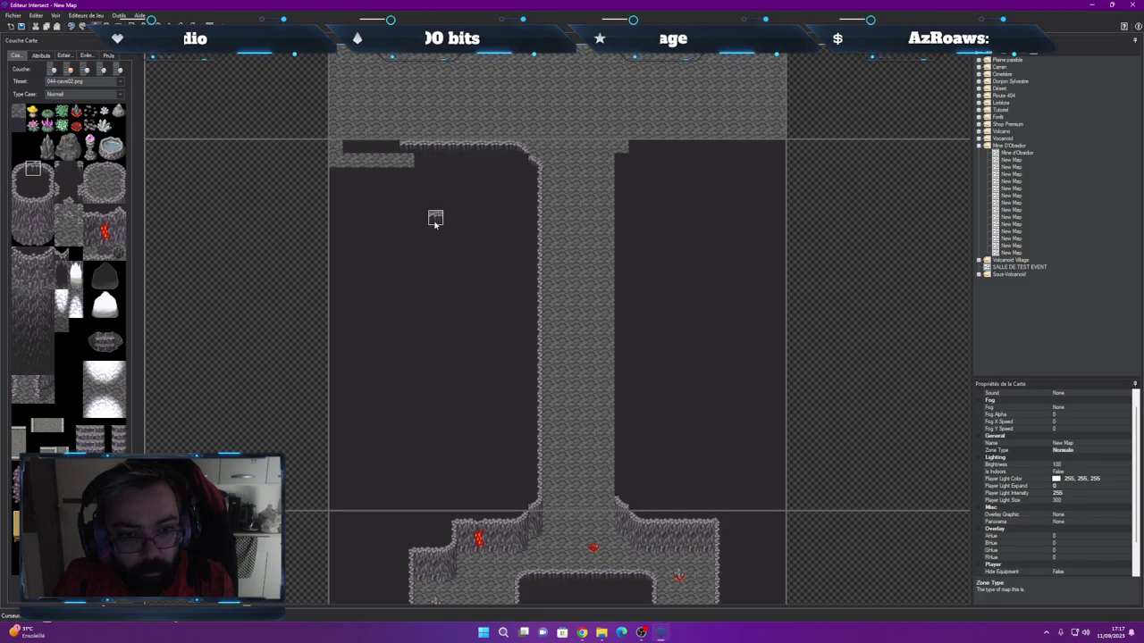
# Undo the stray tiles along the western void's north side and complete the wall edge out to the map's west border
pyautogui.hotkey('ctrl', 'z')
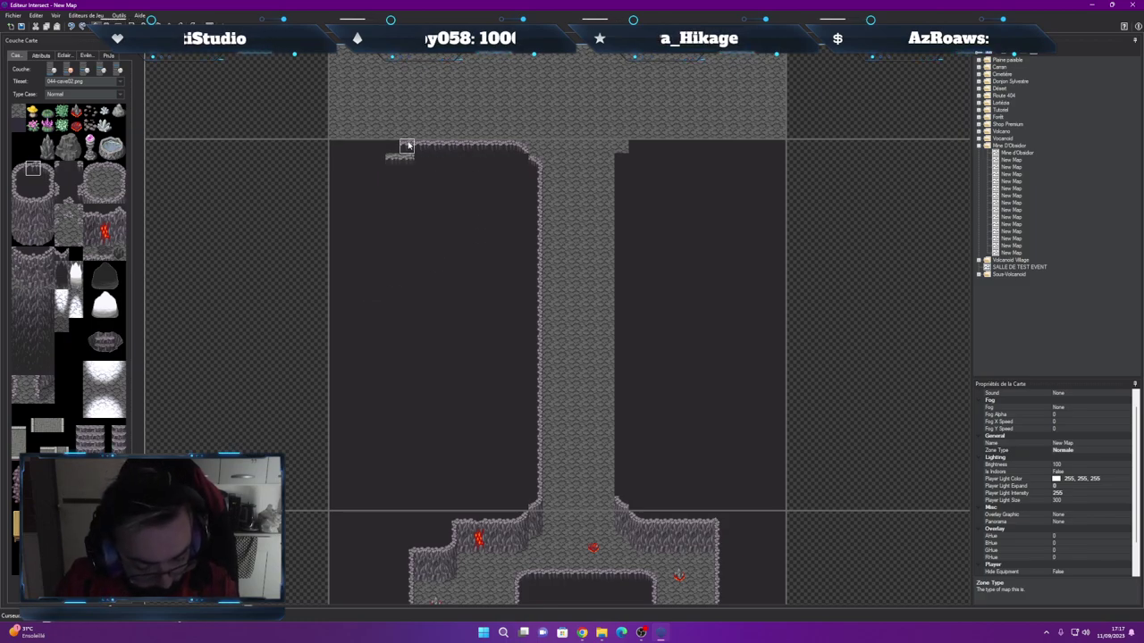
pyautogui.hotkey('ctrl', 'z')
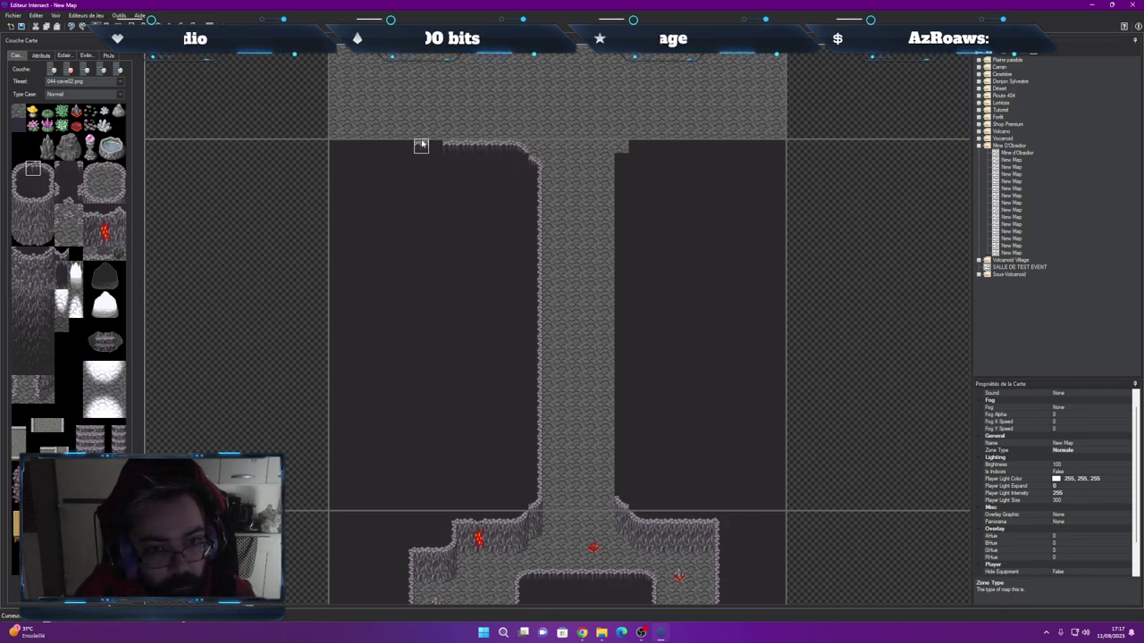
pyautogui.moveTo(433, 145); pyautogui.dragTo(386, 145)
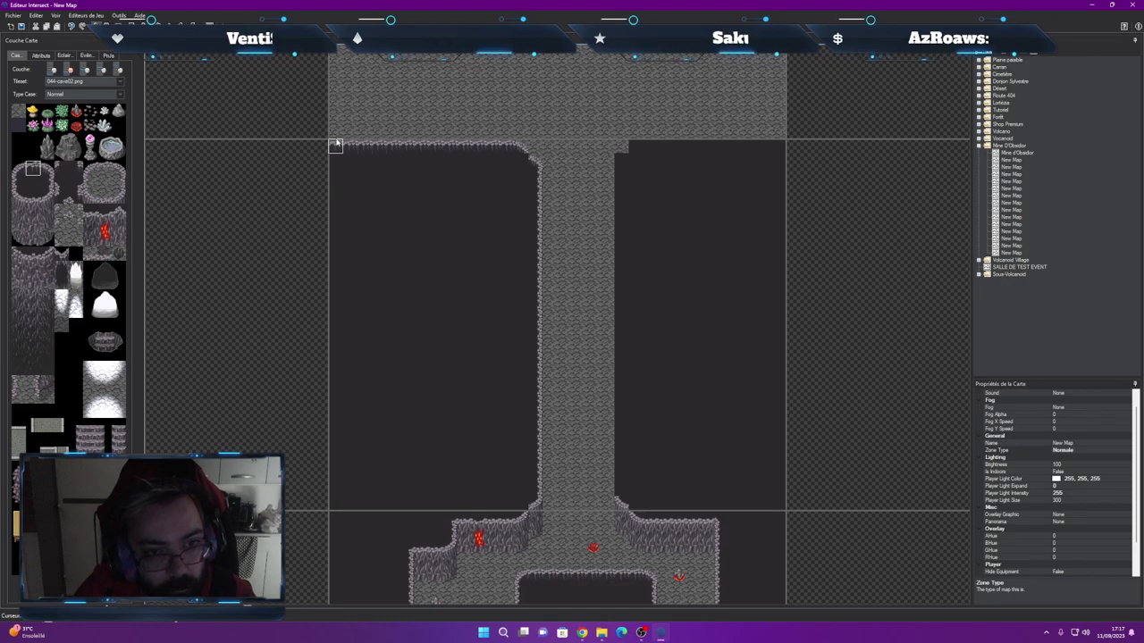
pyautogui.click(659, 633)
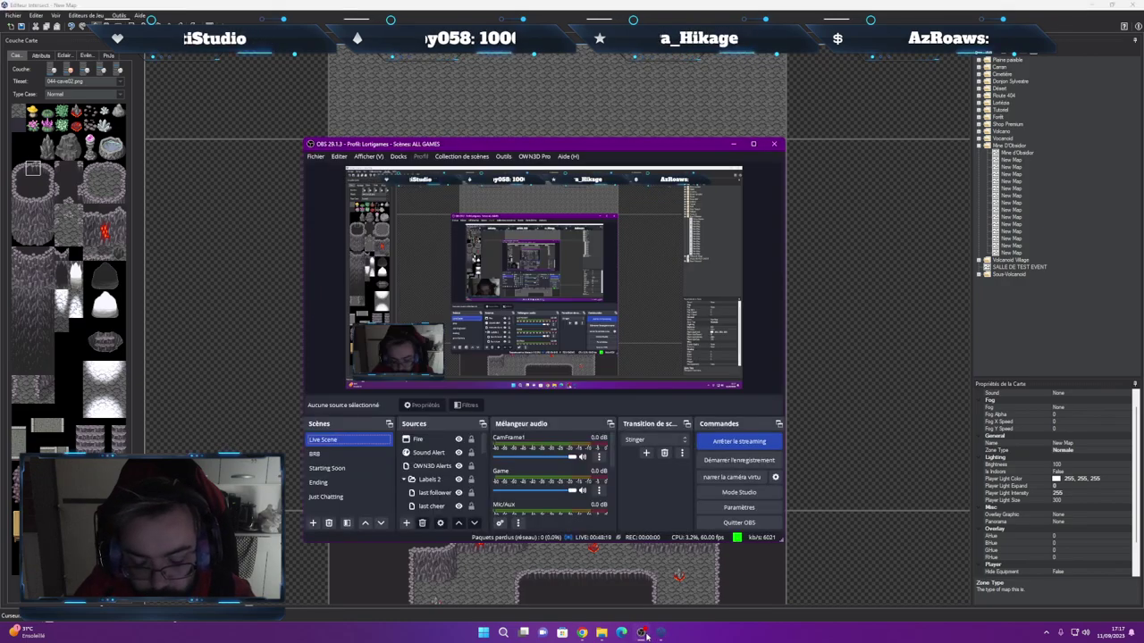
pyautogui.click(660, 633)
pyautogui.click(582, 633)
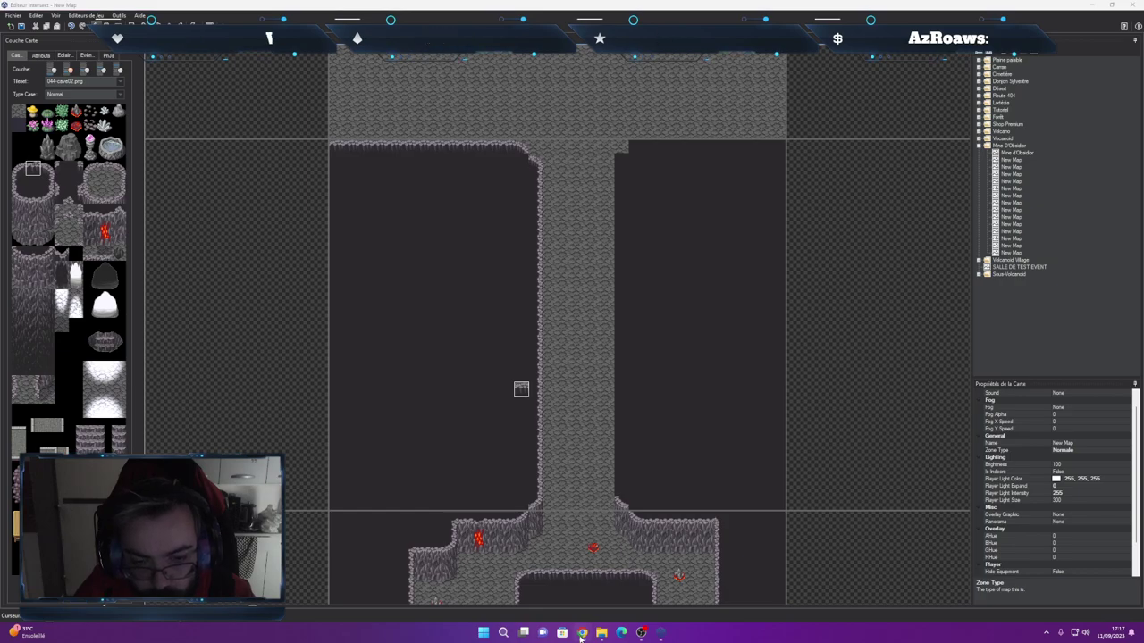
pyautogui.click(643, 634)
pyautogui.click(643, 633)
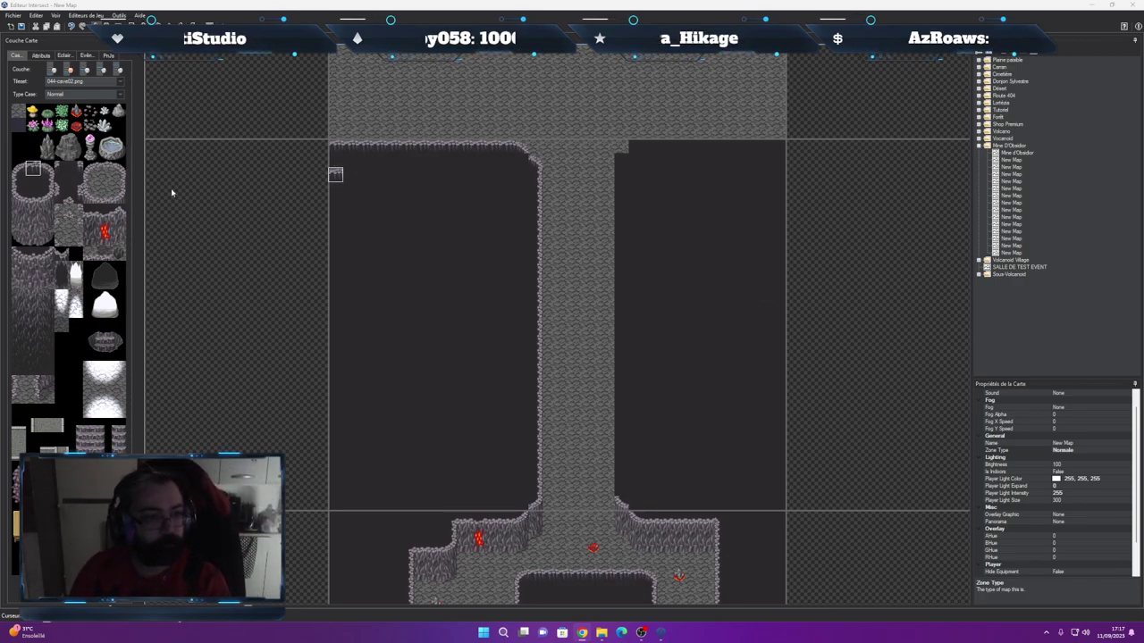
# Line the corridor's east side with wall edge tiles and cover the stray floor tiles in the eastern void with the dark void tile
pyautogui.click(86, 168)
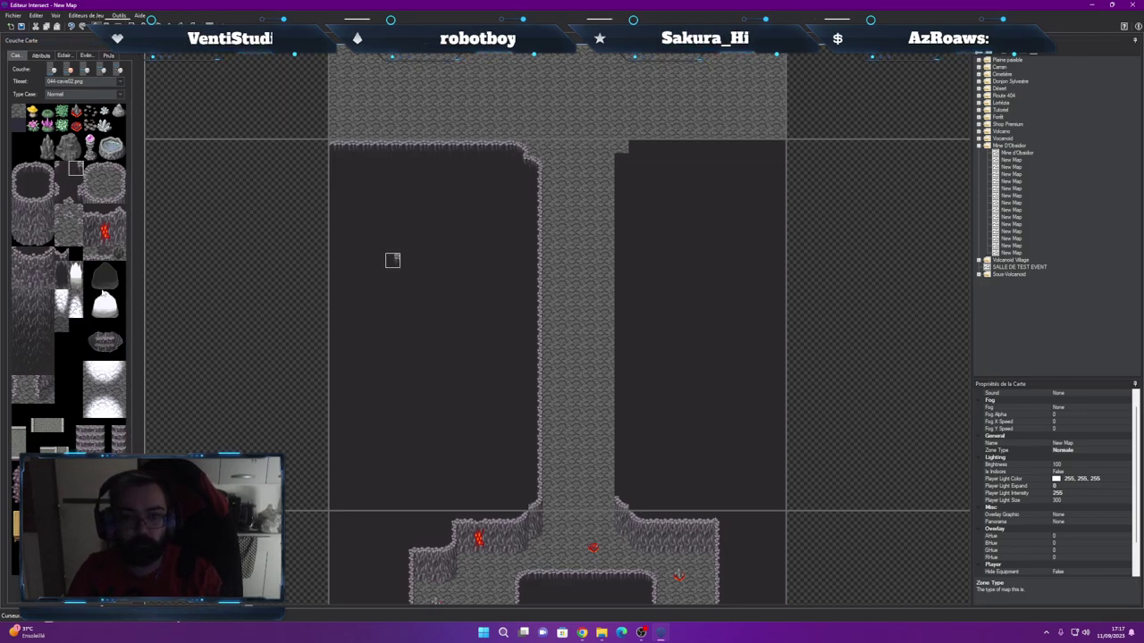
pyautogui.click(18, 186)
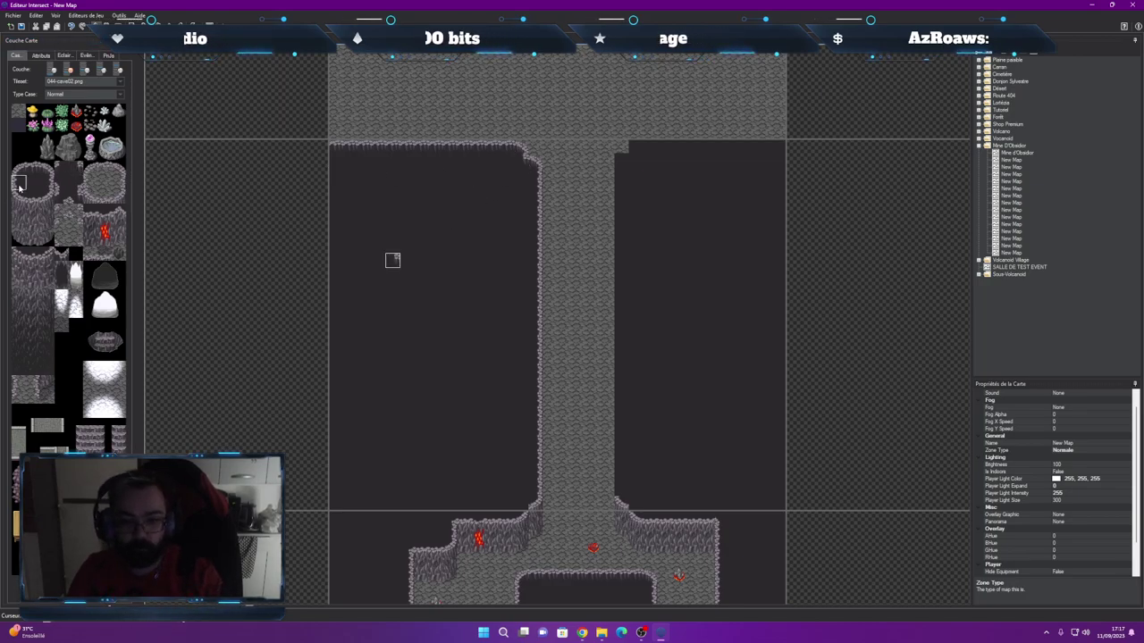
pyautogui.moveTo(621, 489)
pyautogui.mouseDown()
pyautogui.moveTo(632, 262)
pyautogui.moveTo(623, 279)
pyautogui.moveTo(631, 264)
pyautogui.moveTo(643, 284)
pyautogui.moveTo(634, 300)
pyautogui.moveTo(620, 286)
pyautogui.moveTo(620, 166)
pyautogui.mouseUp()
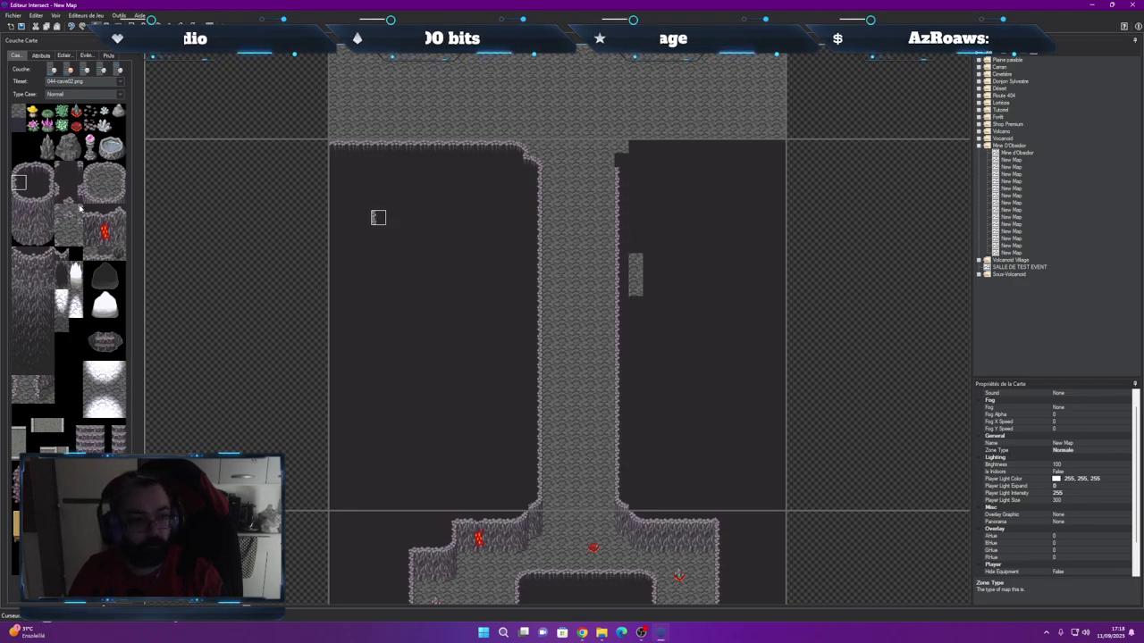
pyautogui.click(40, 184)
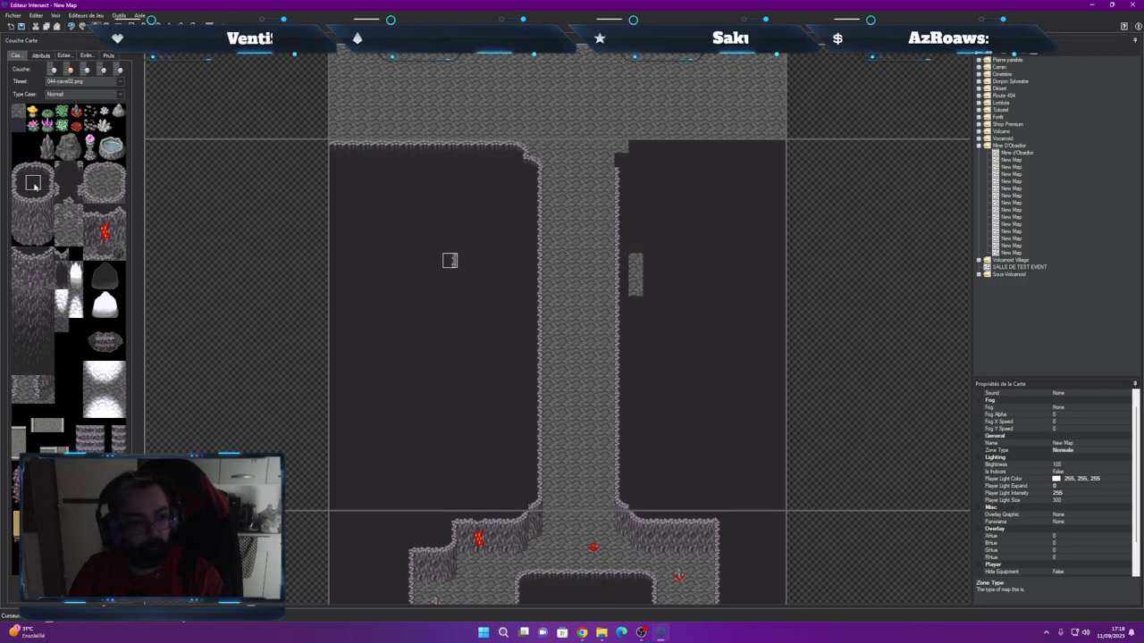
pyautogui.moveTo(636, 254); pyautogui.dragTo(635, 289)
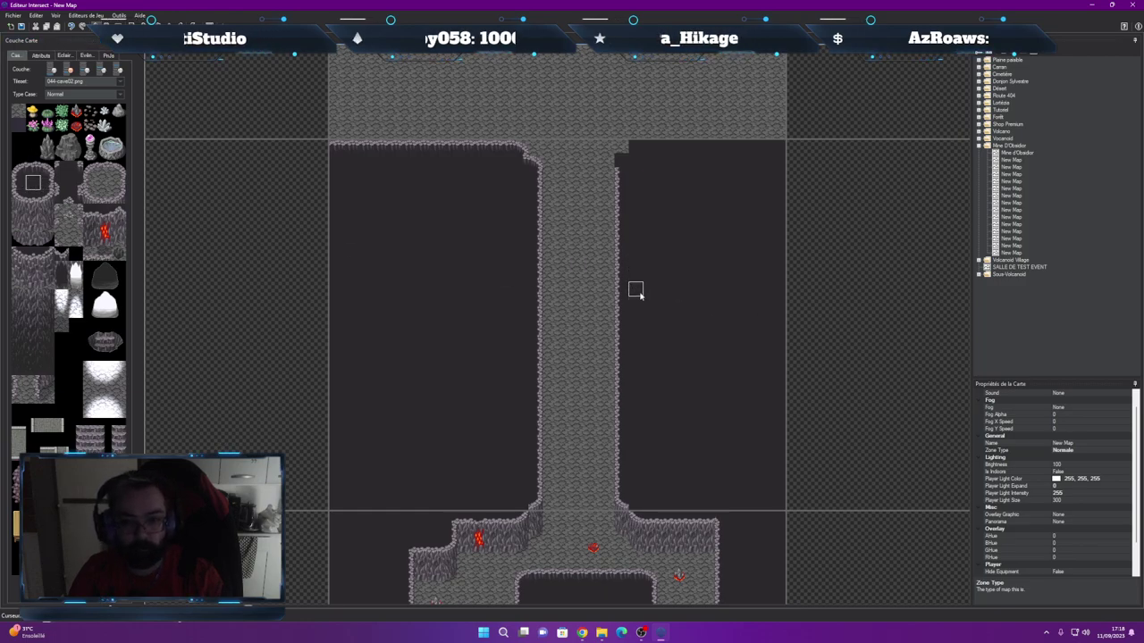
# Round the corridor's northeast corner with wall tiles and run the north wall edge to the map's east border
pyautogui.click(20, 169)
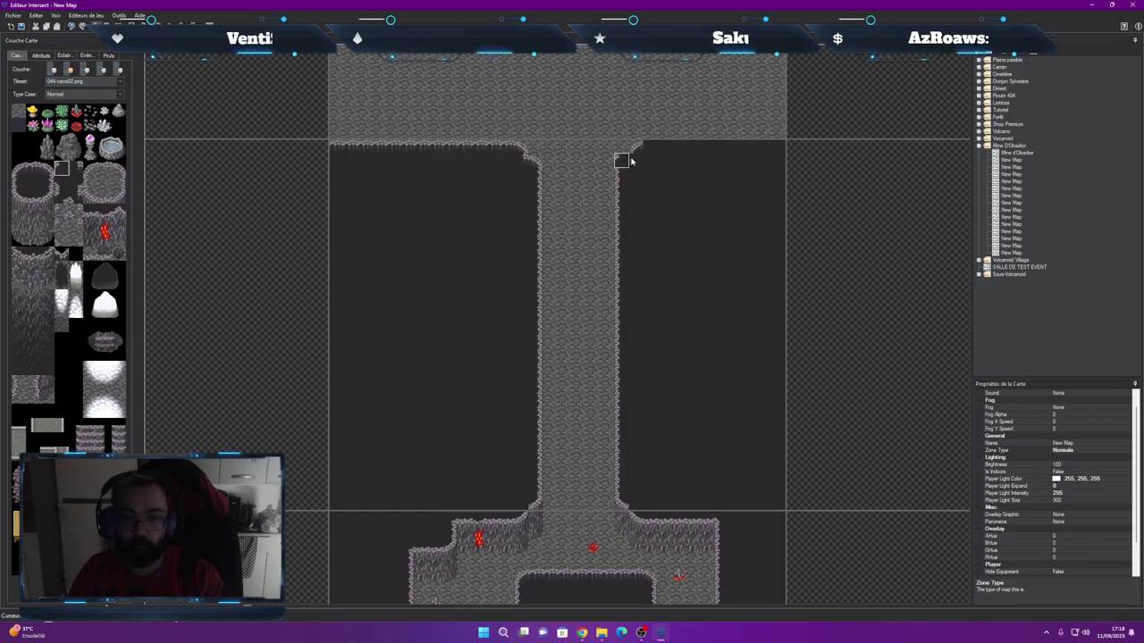
pyautogui.click(32, 168)
pyautogui.moveTo(664, 146); pyautogui.dragTo(758, 145)
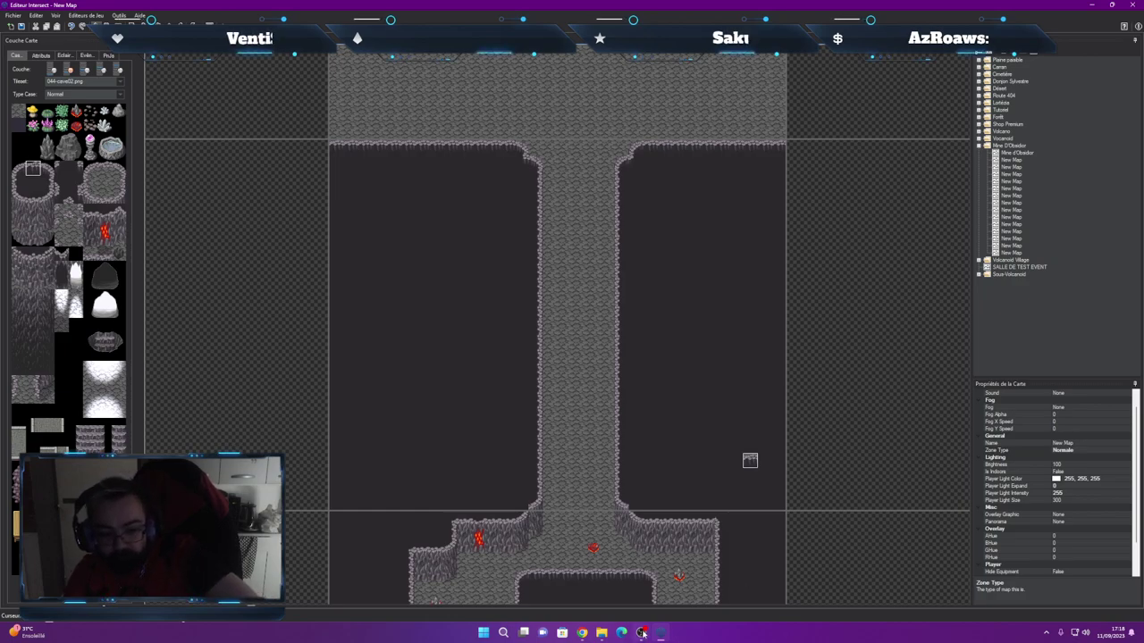
# Switch to Discord, read the General channel of the RPG Maker [FR] server, and close the window
pyautogui.moveTo(643, 635)
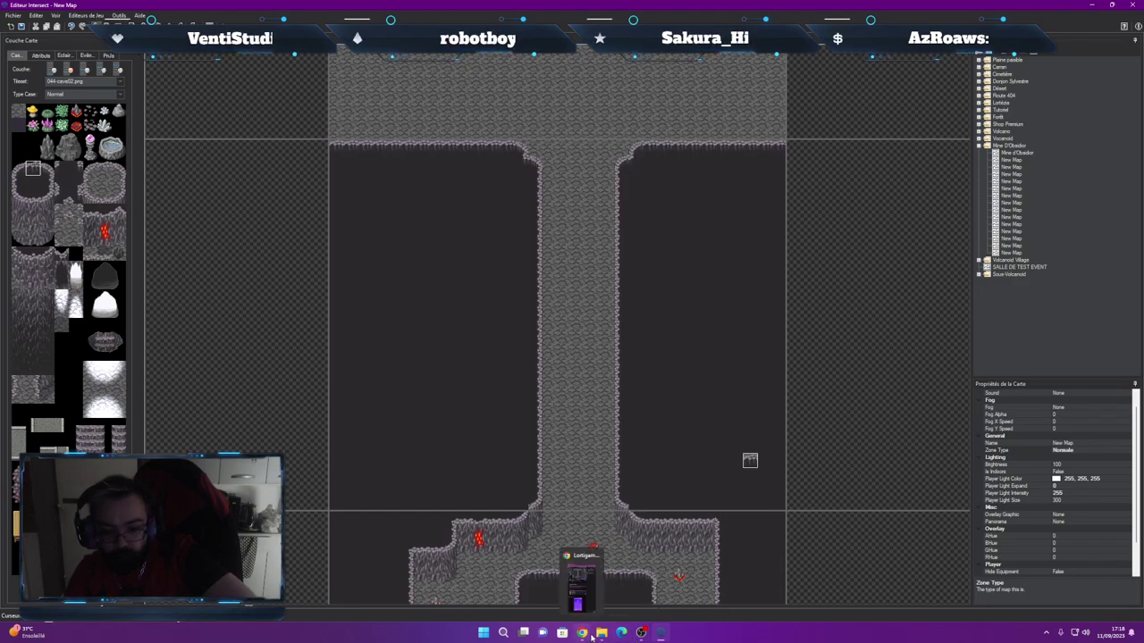
pyautogui.click(590, 633)
pyautogui.moveTo(606, 633)
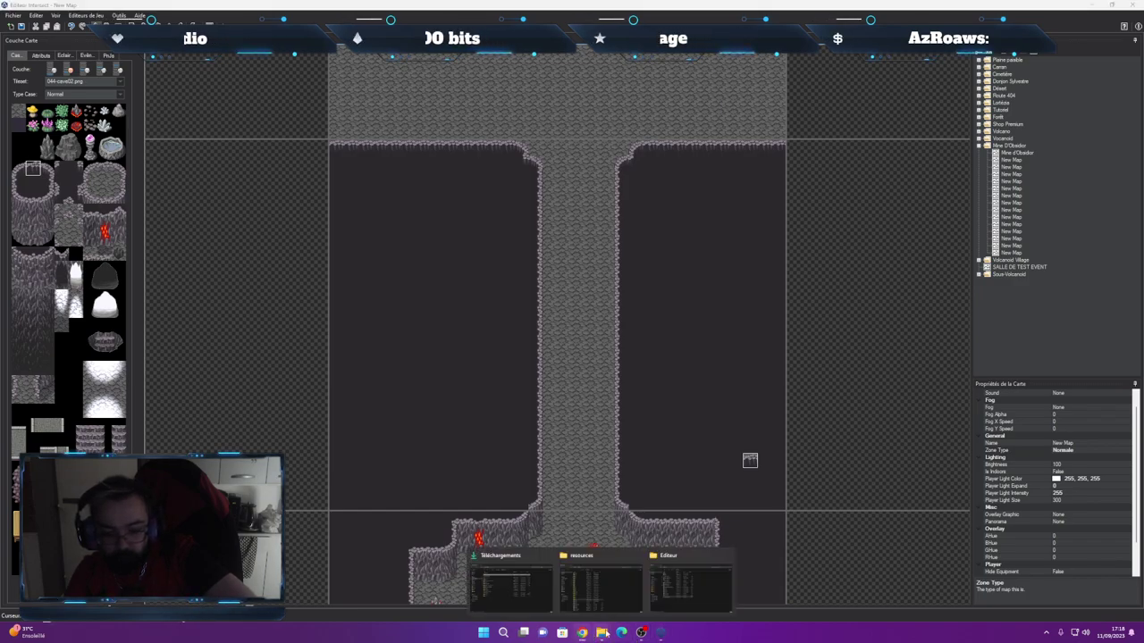
pyautogui.click(1095, 6)
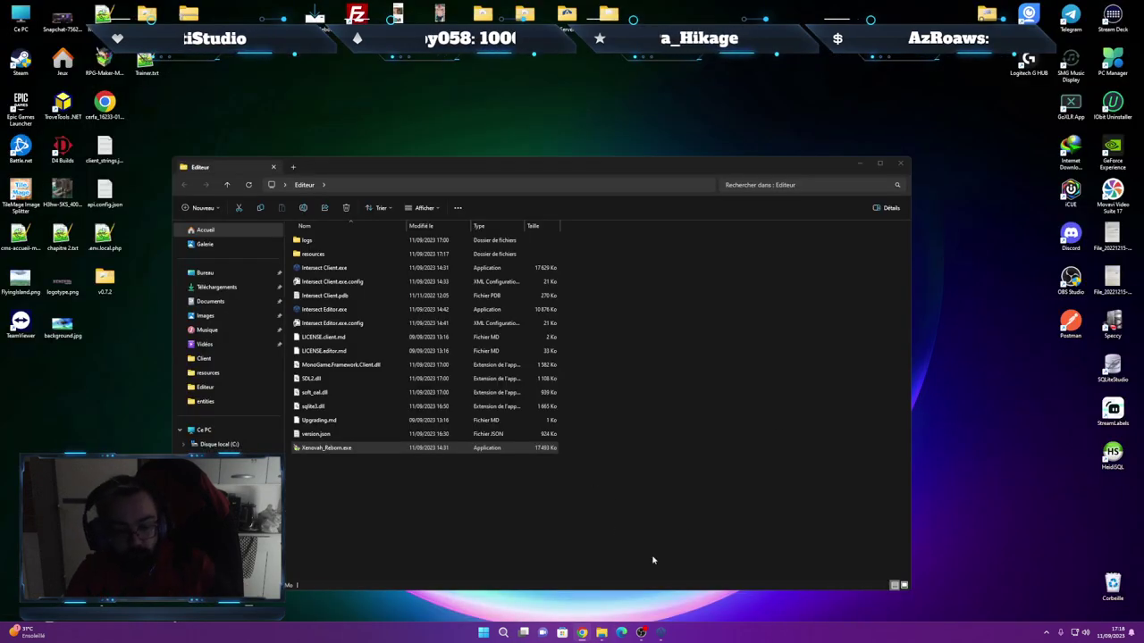
pyautogui.click(1047, 633)
pyautogui.click(1011, 589)
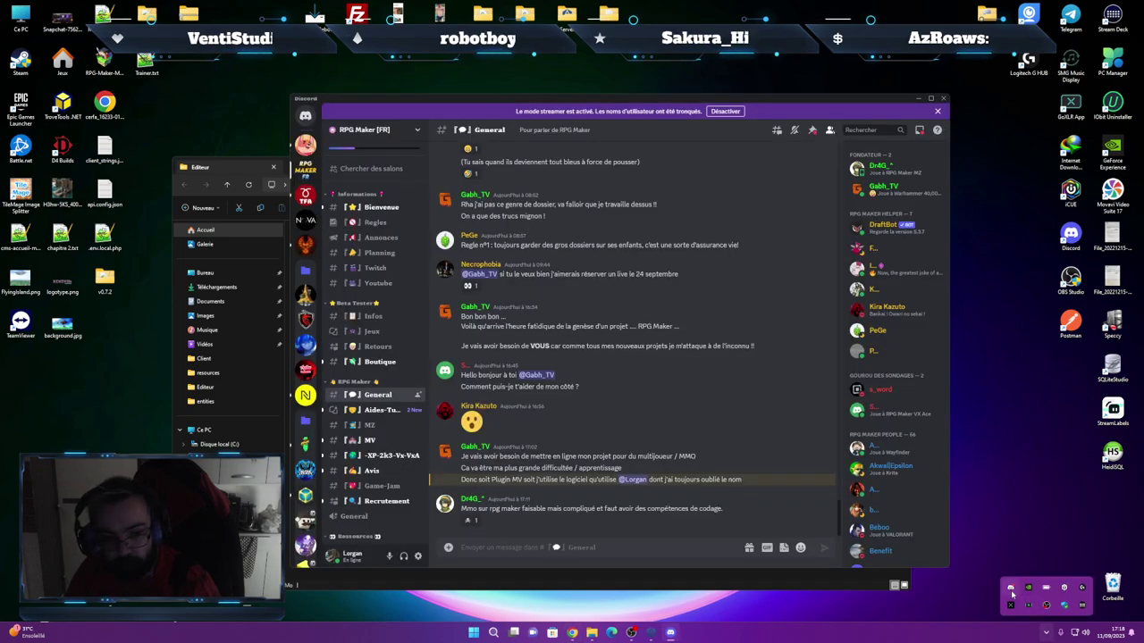
pyautogui.click(674, 546)
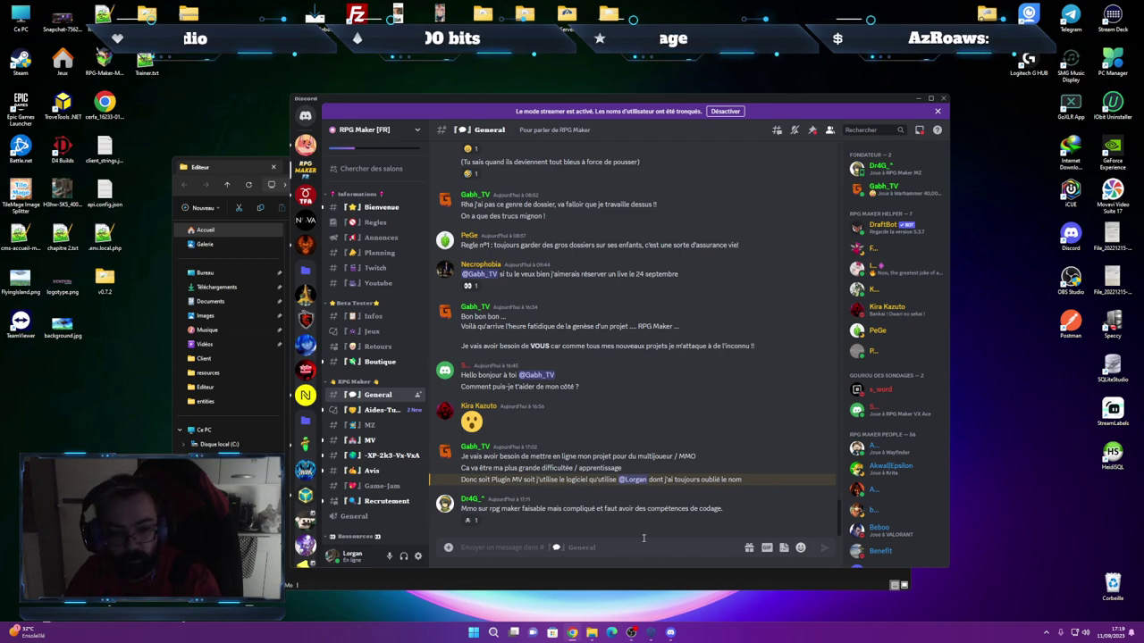
pyautogui.moveTo(470, 520)
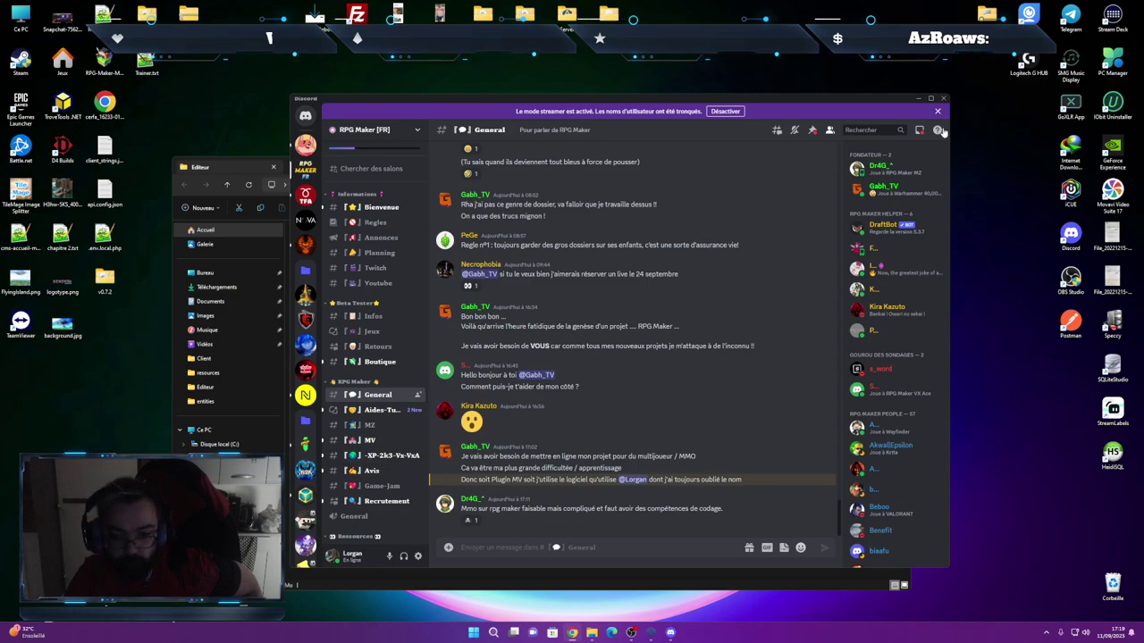
pyautogui.click(943, 98)
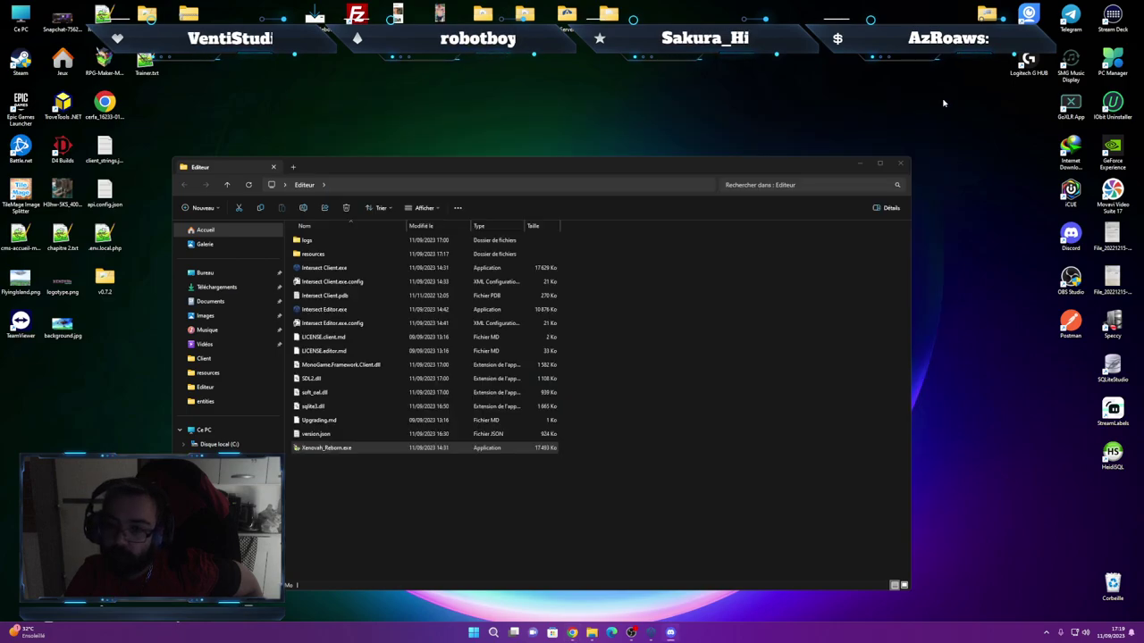
# Switch back to the Intersect editor and cover the northern map with dark void tile, keeping a floor strip along its south edge
pyautogui.click(659, 633)
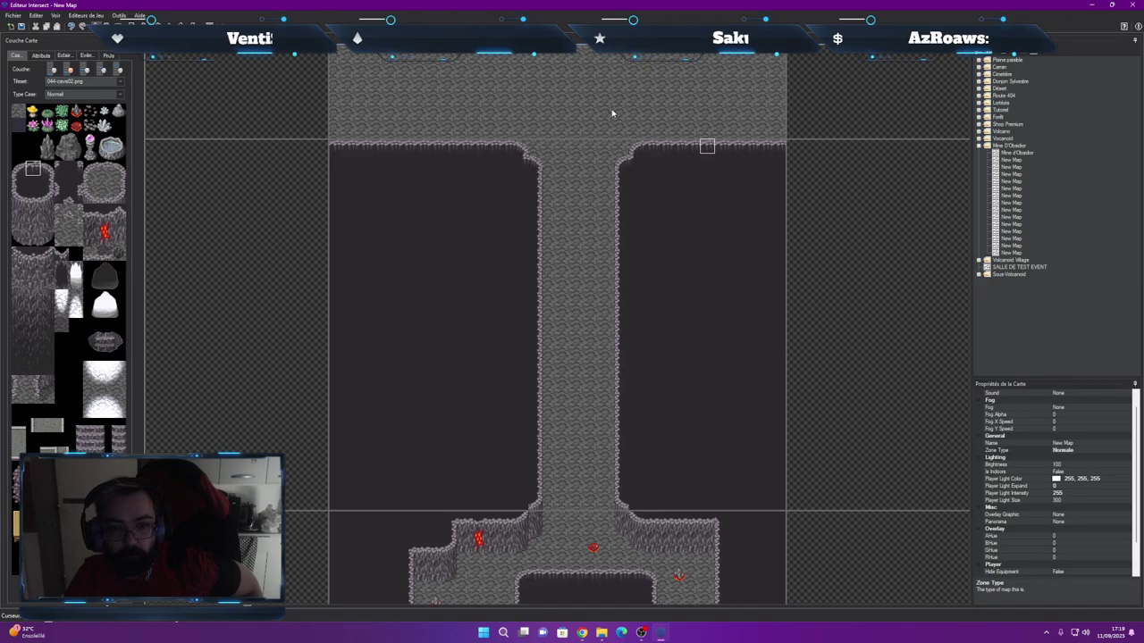
pyautogui.hotkey('alt', 'F4')
pyautogui.click(594, 325)
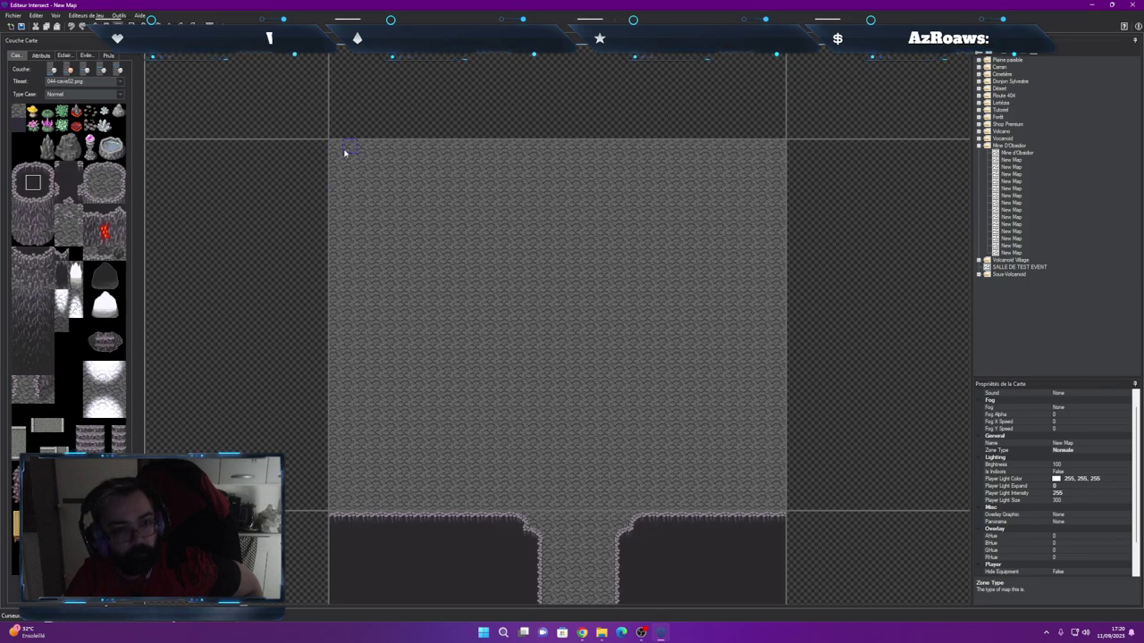
pyautogui.moveTo(343, 149); pyautogui.dragTo(775, 451)
# Carve a floor corridor through the middle of the void, with a hooked branch to the east and a spiral passage to the west
pyautogui.moveTo(530, 445); pyautogui.dragTo(761, 291)
pyautogui.moveTo(706, 328); pyautogui.dragTo(770, 433)
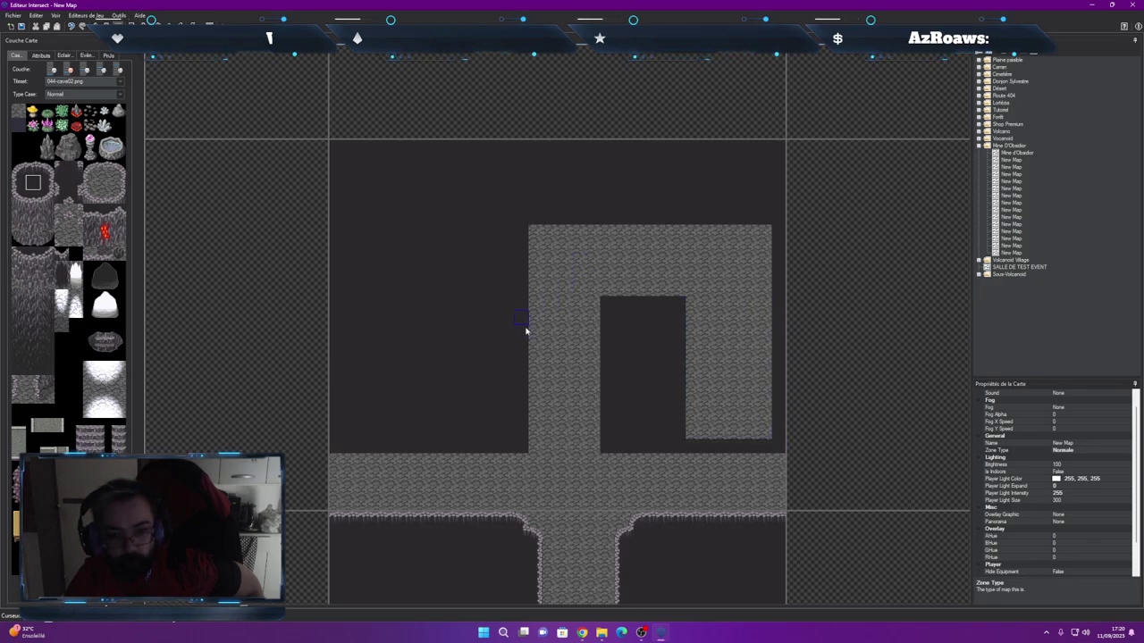
pyautogui.moveTo(534, 236); pyautogui.dragTo(515, 209)
pyautogui.moveTo(354, 220); pyautogui.dragTo(376, 421)
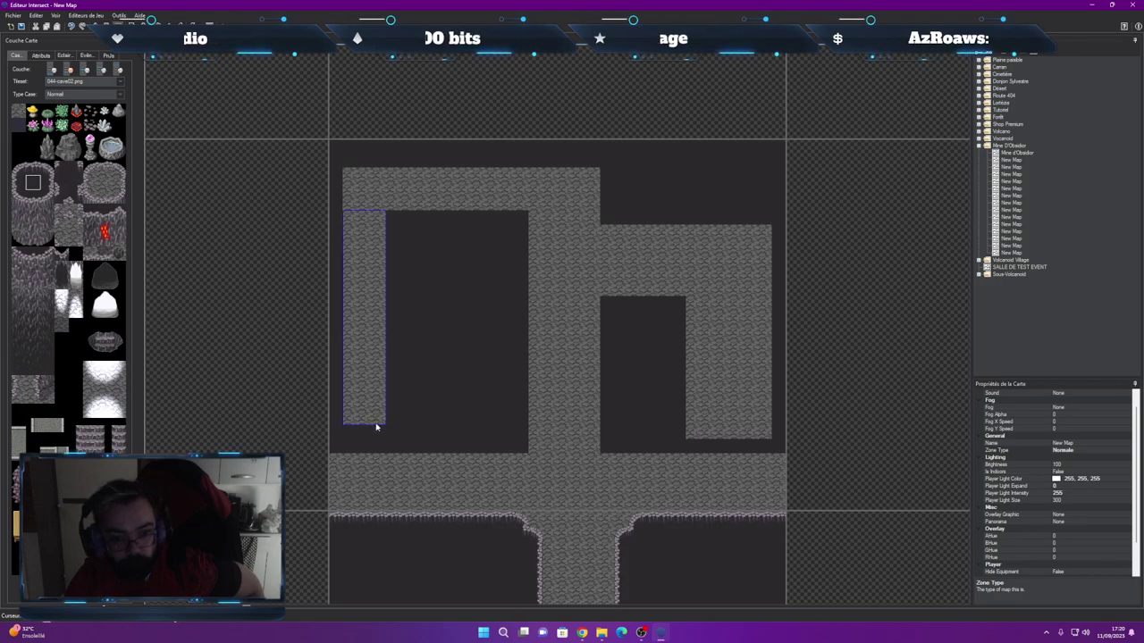
pyautogui.moveTo(388, 419); pyautogui.dragTo(463, 256)
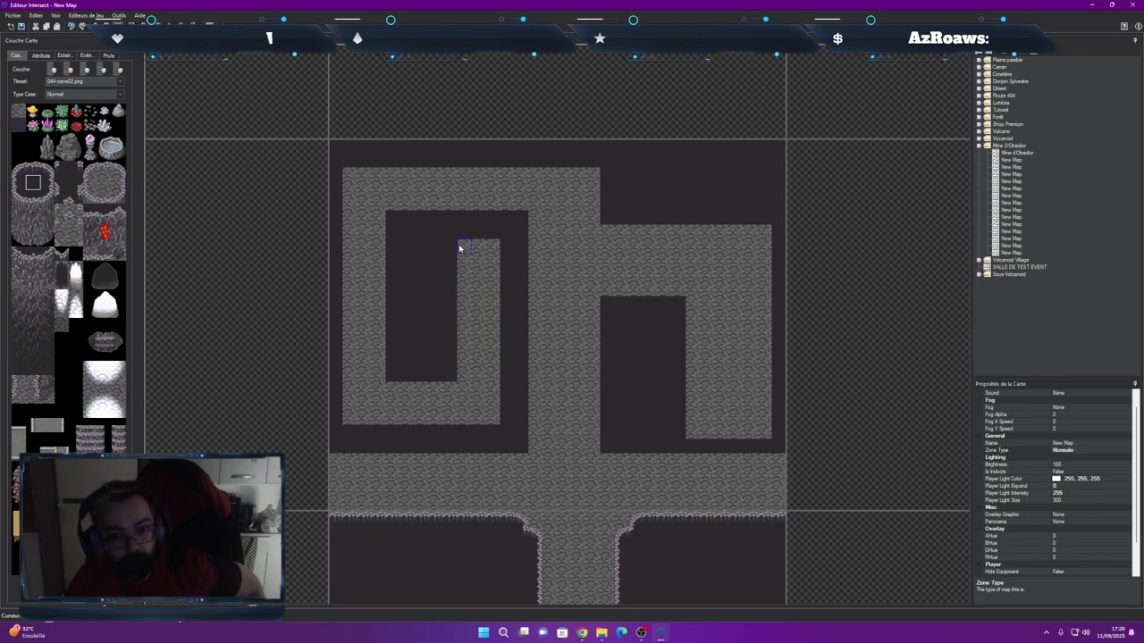
pyautogui.moveTo(461, 250); pyautogui.dragTo(424, 266)
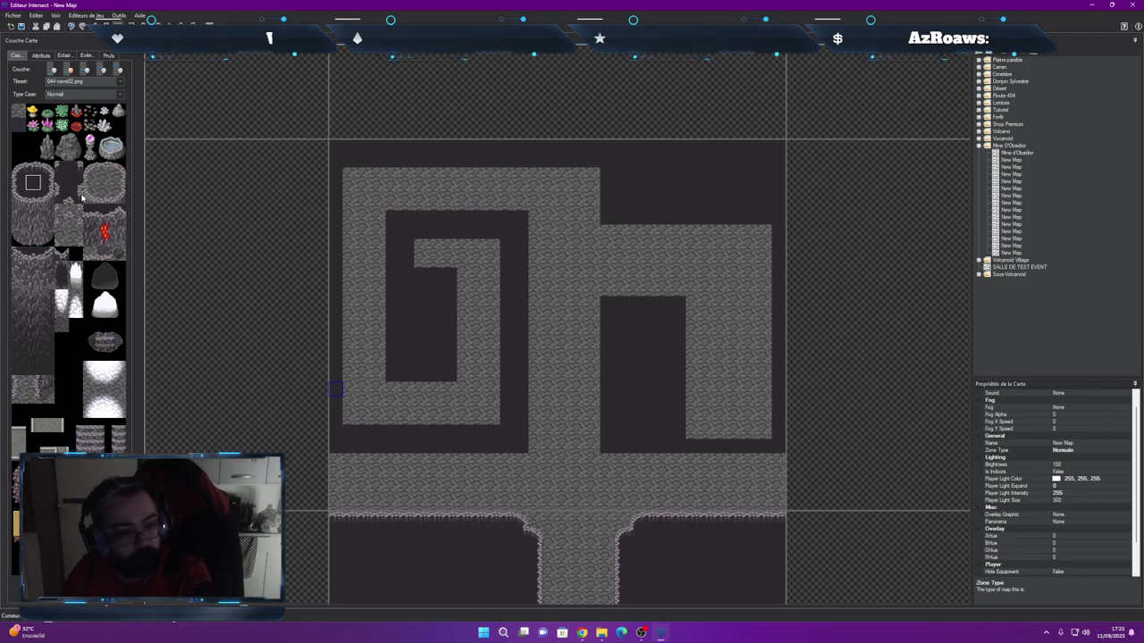
# Build a three-tile-high rock wall along the north edges of the eastern branch, the central corridor and the western passage
pyautogui.moveTo(32, 195); pyautogui.dragTo(40, 217)
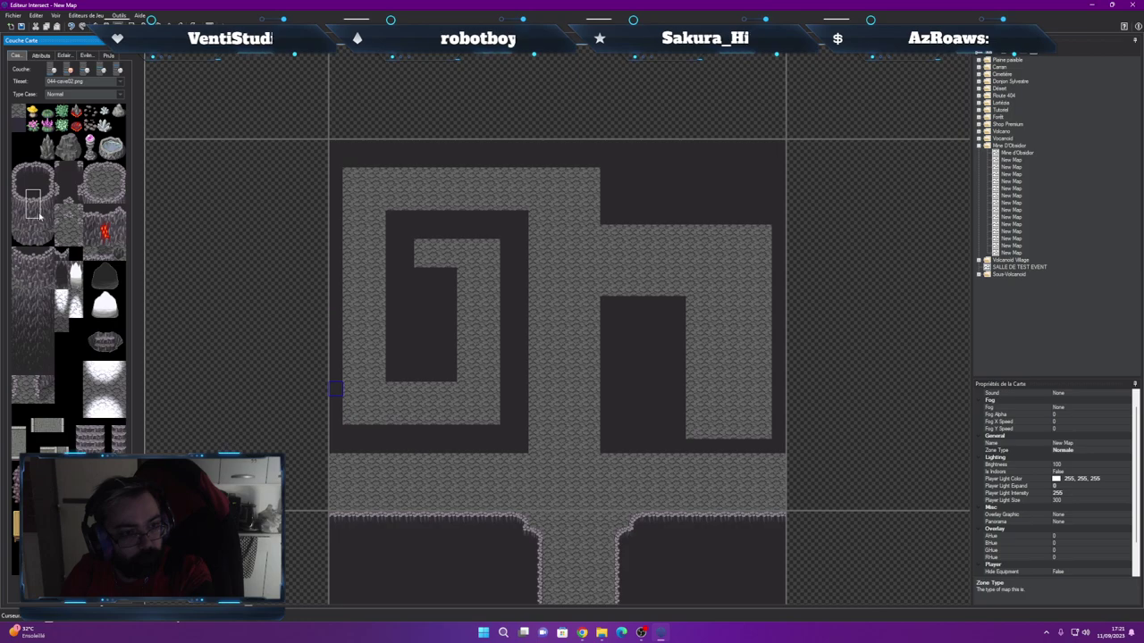
pyautogui.click(34, 225)
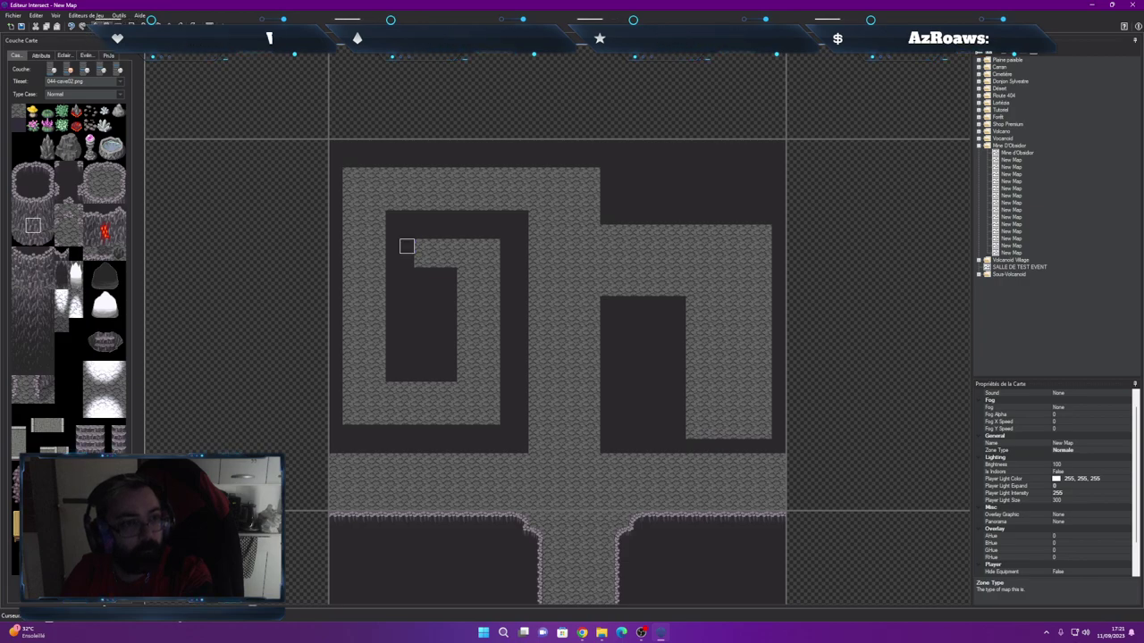
pyautogui.moveTo(32, 193); pyautogui.dragTo(36, 225)
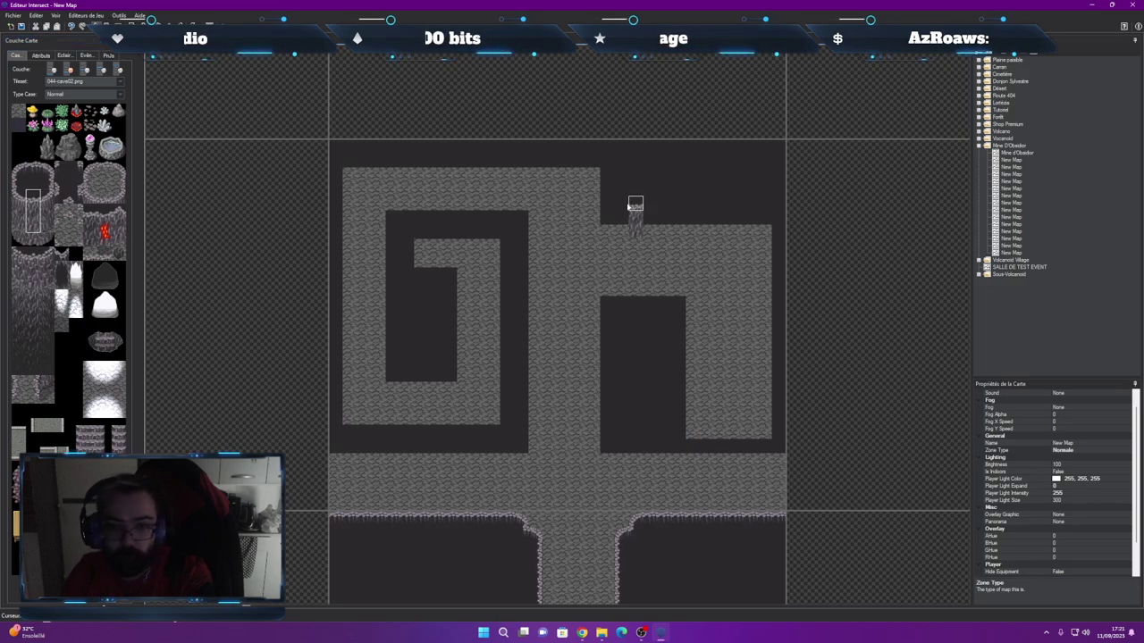
pyautogui.moveTo(605, 218); pyautogui.dragTo(742, 235)
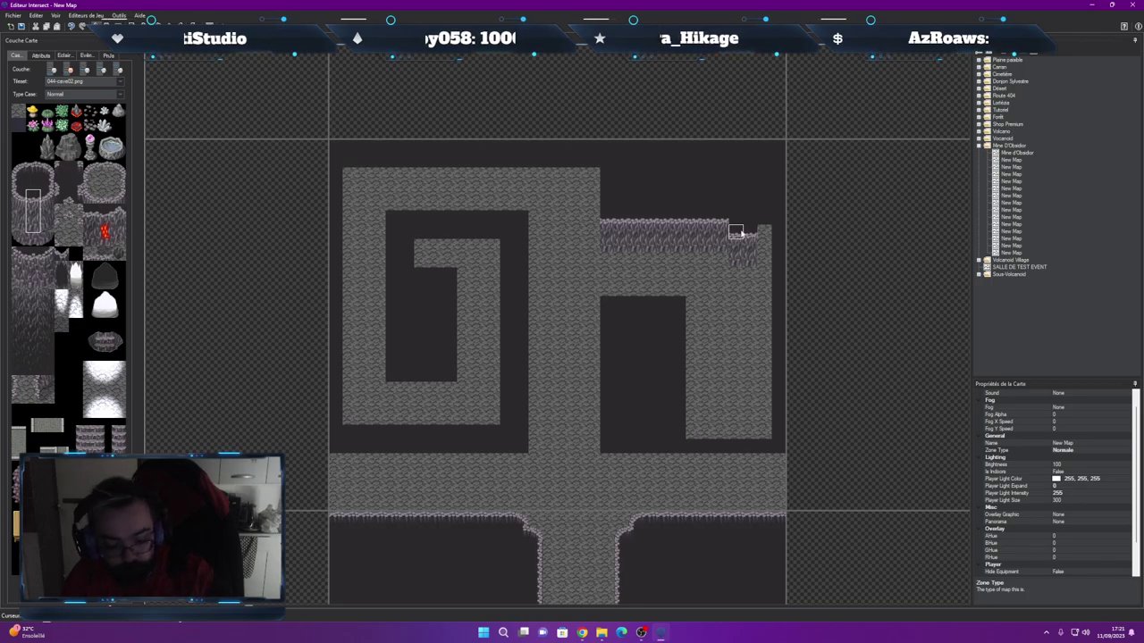
pyautogui.hotkey('ctrl', 'z')
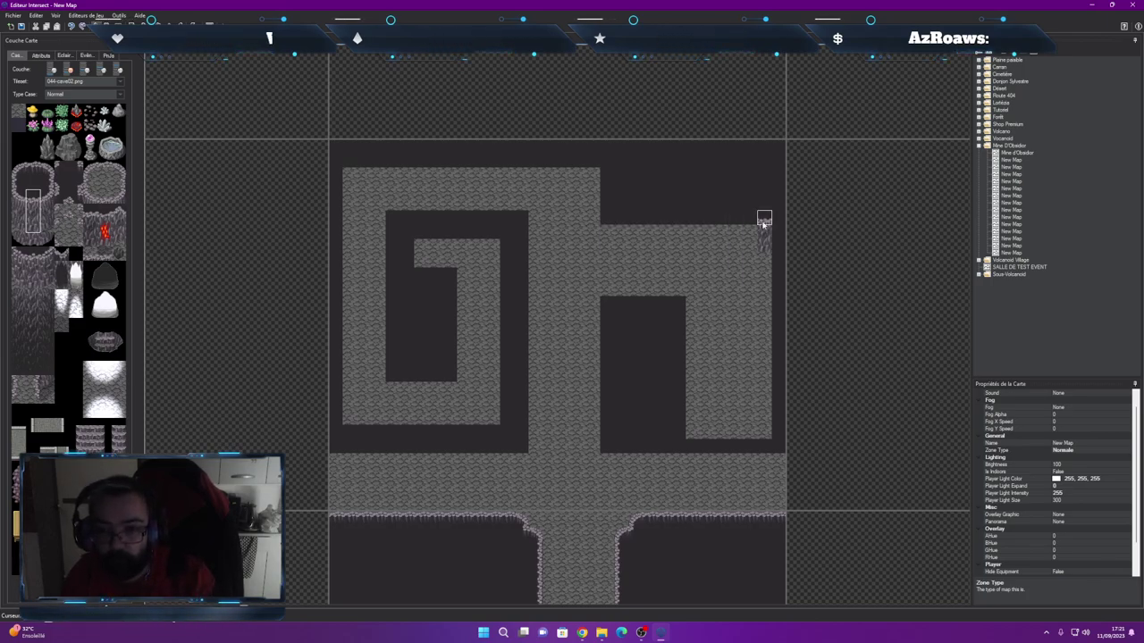
pyautogui.moveTo(764, 223); pyautogui.dragTo(618, 224)
pyautogui.moveTo(607, 219)
pyautogui.mouseDown()
pyautogui.moveTo(605, 173)
pyautogui.moveTo(592, 162)
pyautogui.mouseUp()
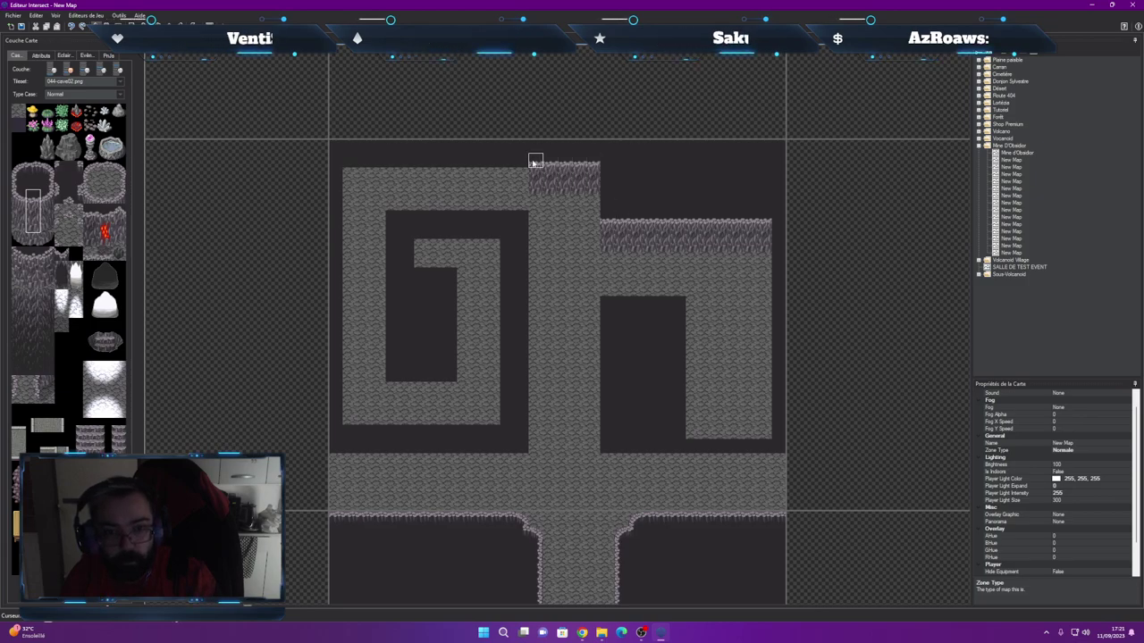
pyautogui.moveTo(495, 163)
pyautogui.mouseDown()
pyautogui.moveTo(353, 170)
pyautogui.moveTo(356, 188)
pyautogui.moveTo(369, 183)
pyautogui.moveTo(364, 208)
pyautogui.moveTo(351, 165)
pyautogui.moveTo(370, 175)
pyautogui.moveTo(365, 165)
pyautogui.moveTo(351, 208)
pyautogui.moveTo(477, 310)
pyautogui.moveTo(362, 208)
pyautogui.moveTo(350, 161)
pyautogui.mouseUp()
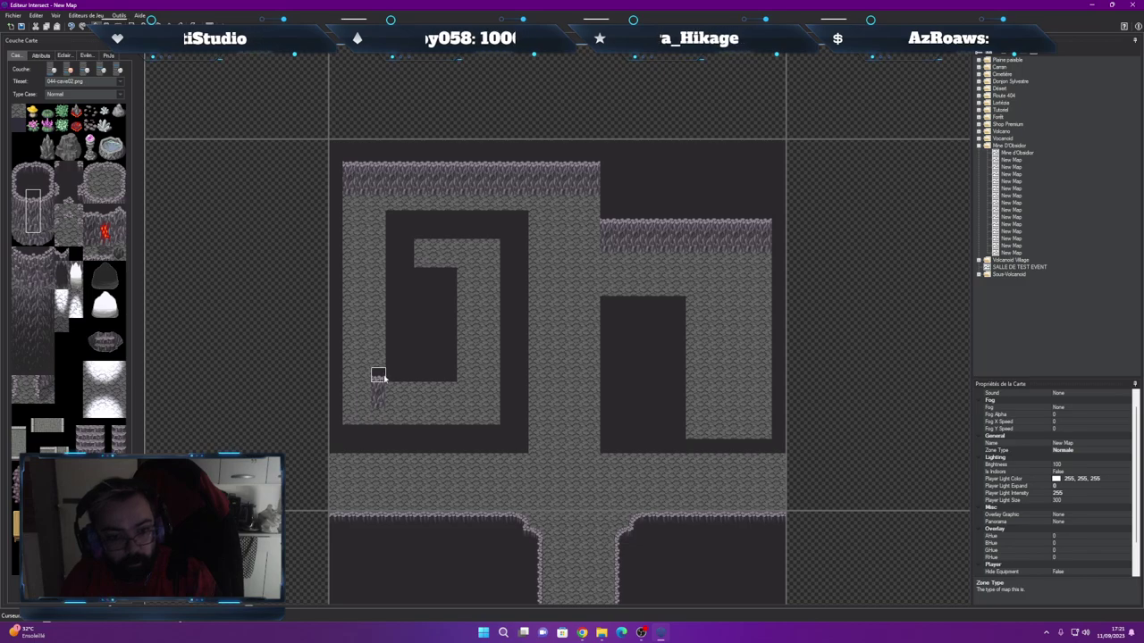
# Add rock walls to the spiral's two inner north edges and along the southern strip on both sides of the central corridor
pyautogui.moveTo(392, 376); pyautogui.dragTo(460, 370)
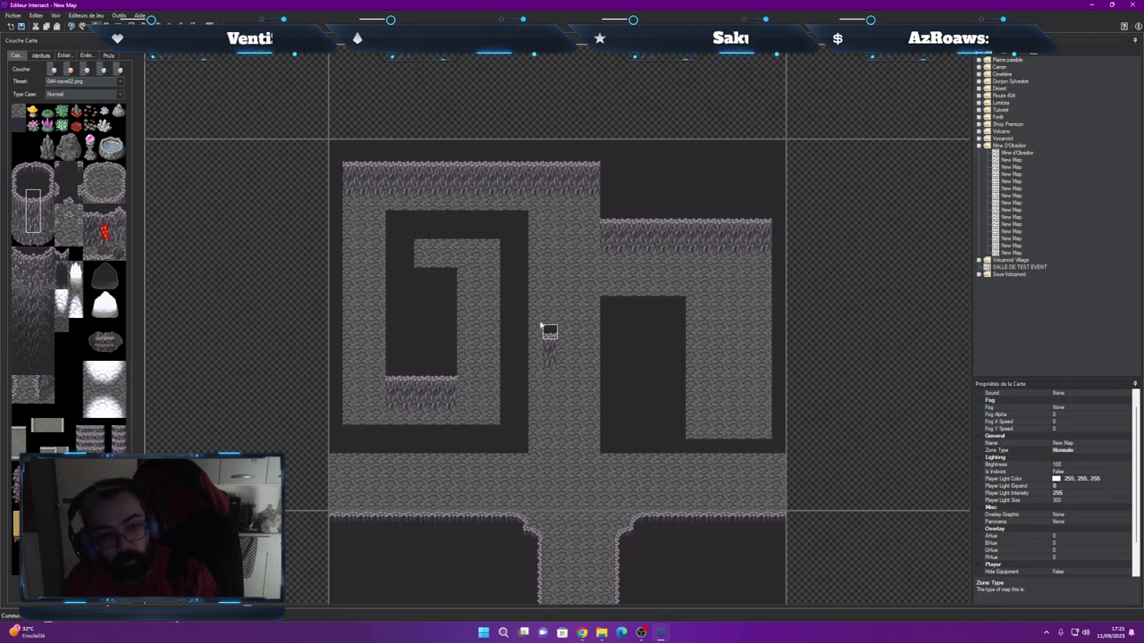
pyautogui.moveTo(435, 274)
pyautogui.mouseDown()
pyautogui.moveTo(419, 276)
pyautogui.moveTo(421, 288)
pyautogui.moveTo(447, 301)
pyautogui.moveTo(436, 274)
pyautogui.moveTo(421, 304)
pyautogui.moveTo(435, 268)
pyautogui.moveTo(421, 233)
pyautogui.moveTo(481, 247)
pyautogui.moveTo(493, 233)
pyautogui.moveTo(492, 274)
pyautogui.moveTo(477, 247)
pyautogui.moveTo(477, 266)
pyautogui.moveTo(503, 411)
pyautogui.mouseUp()
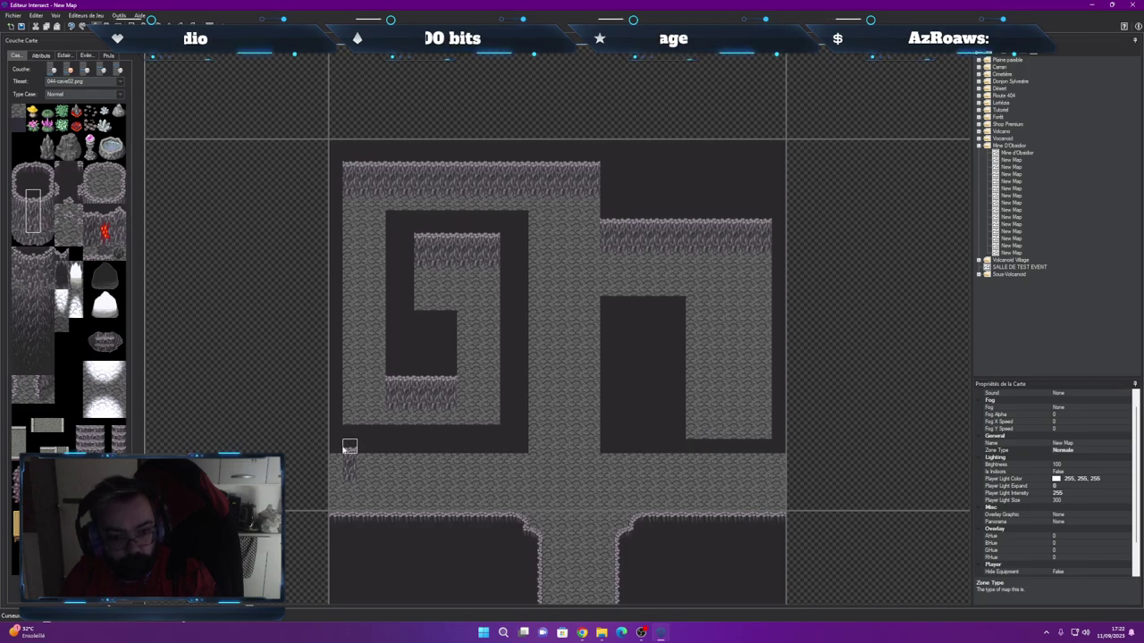
pyautogui.moveTo(335, 447); pyautogui.dragTo(465, 446)
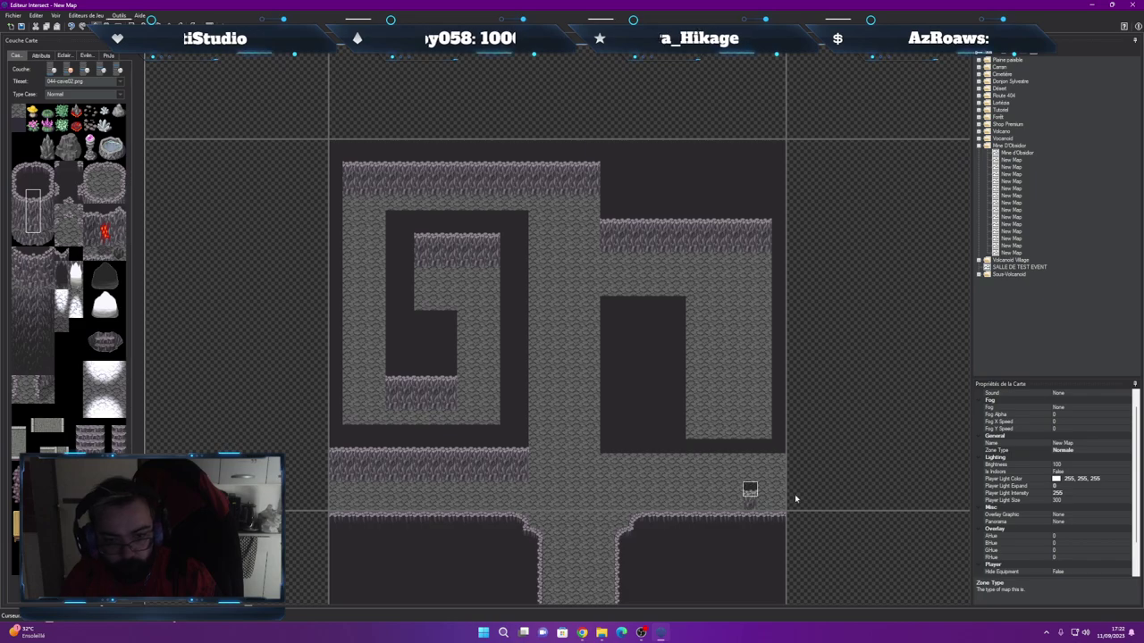
pyautogui.moveTo(608, 449); pyautogui.dragTo(696, 459)
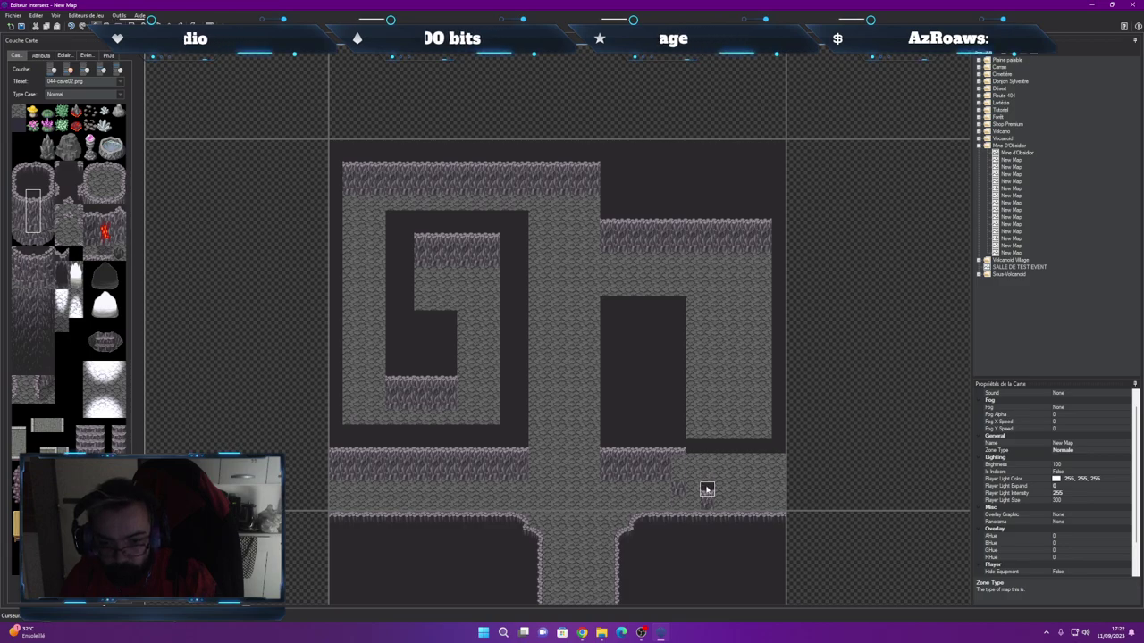
pyautogui.moveTo(677, 447); pyautogui.dragTo(774, 458)
# Shorten the eastern branch by one row at its south end with the dark void tile
pyautogui.click(392, 246)
pyautogui.click(27, 180)
pyautogui.moveTo(392, 241); pyautogui.dragTo(392, 284)
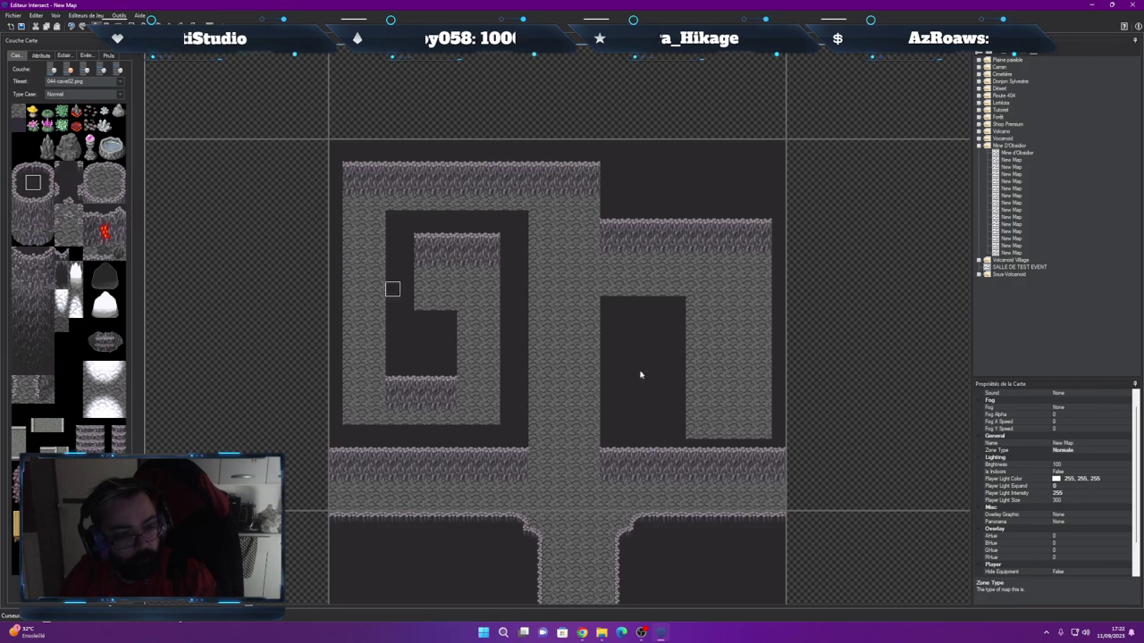
pyautogui.moveTo(692, 432); pyautogui.dragTo(746, 434)
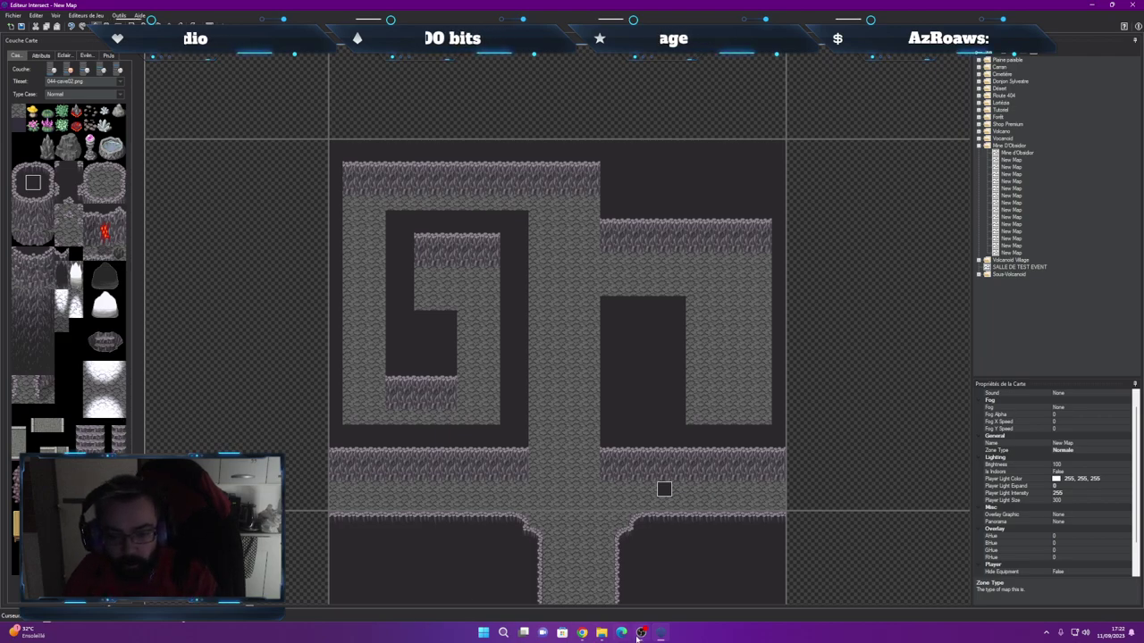
pyautogui.moveTo(602, 633)
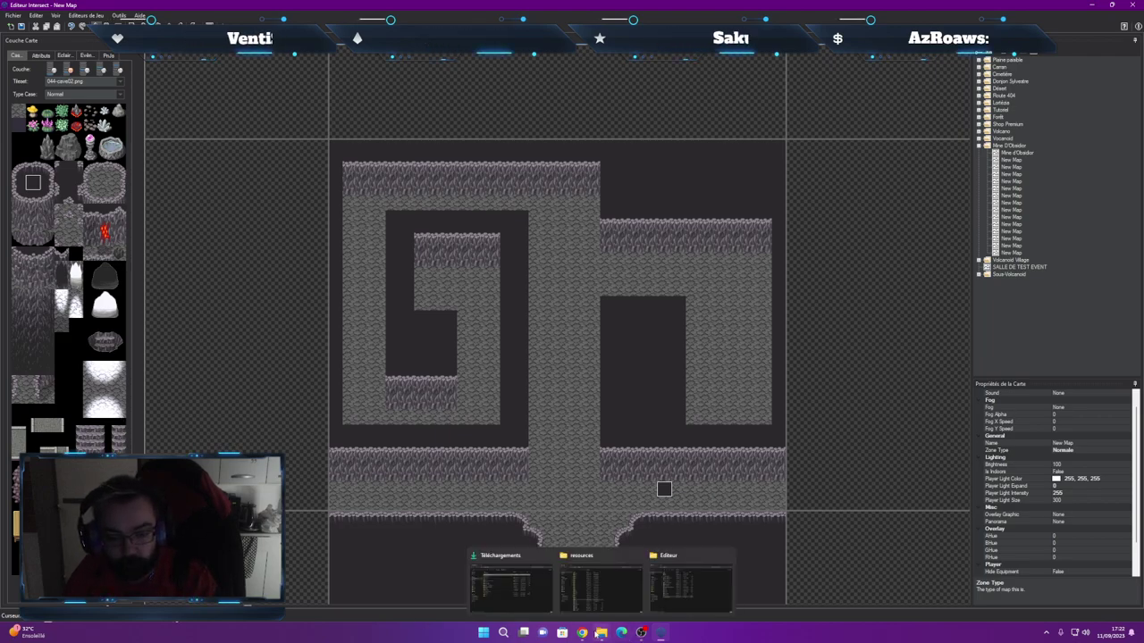
# Edge the east side of the spiral's inner void and round the east ends of its wall and the southwestern wall
pyautogui.click(34, 169)
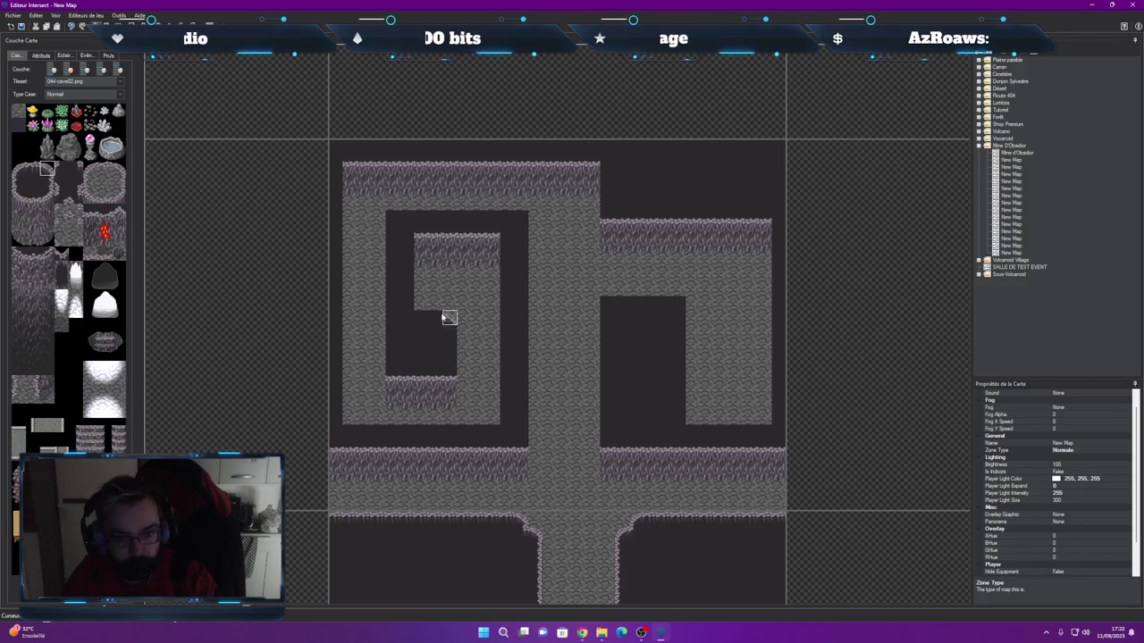
pyautogui.click(50, 183)
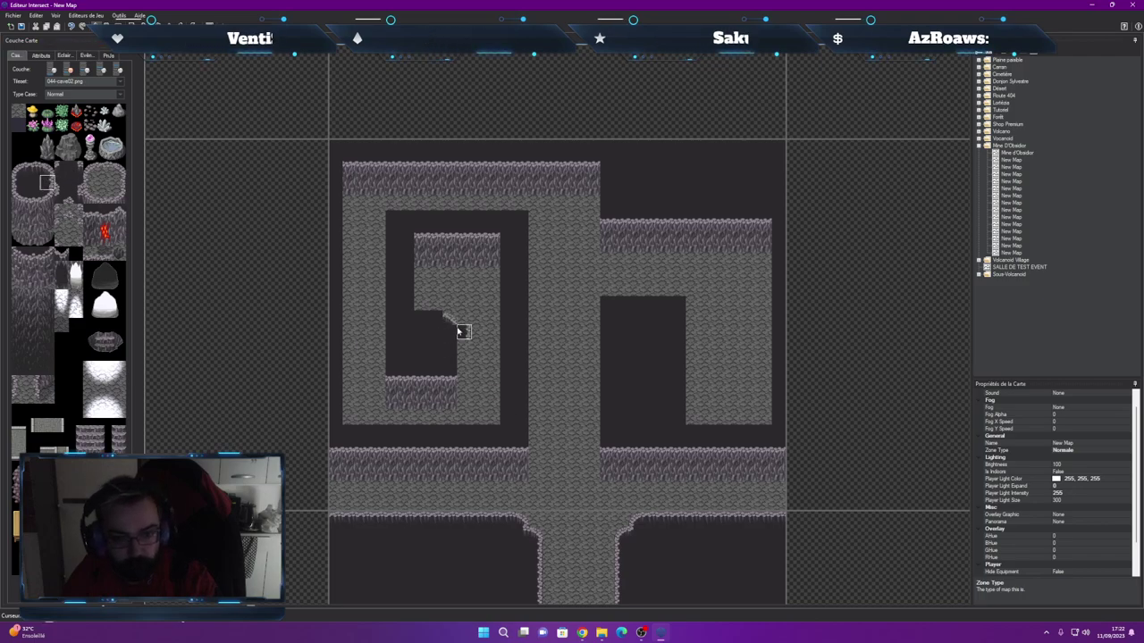
pyautogui.moveTo(50, 198); pyautogui.dragTo(48, 226)
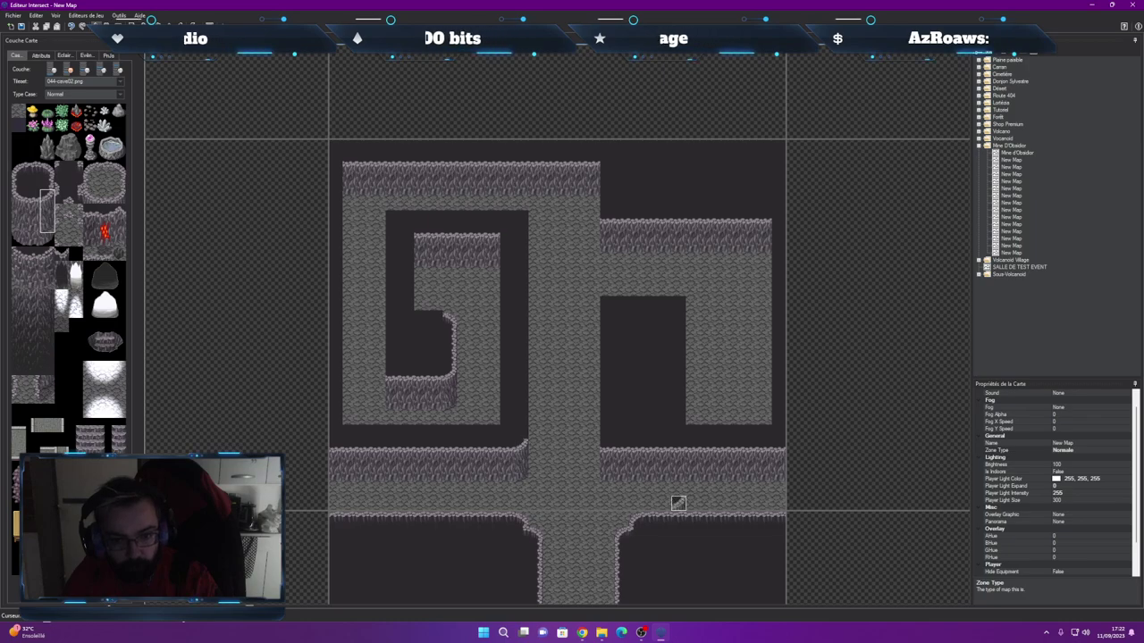
# Round the void corner northwest of the central corridor and line the corridor's west side with wall edge tiles
pyautogui.click(46, 168)
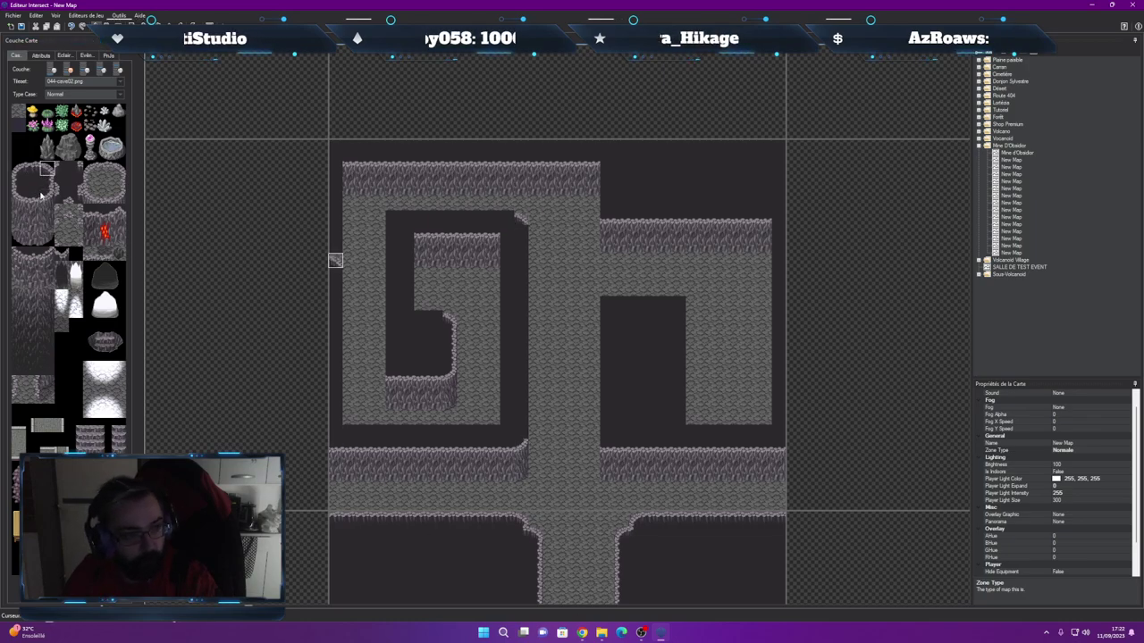
pyautogui.moveTo(528, 225)
pyautogui.mouseDown()
pyautogui.moveTo(519, 230)
pyautogui.moveTo(534, 289)
pyautogui.moveTo(534, 277)
pyautogui.mouseUp()
pyautogui.moveTo(534, 290); pyautogui.dragTo(534, 232, button='right')
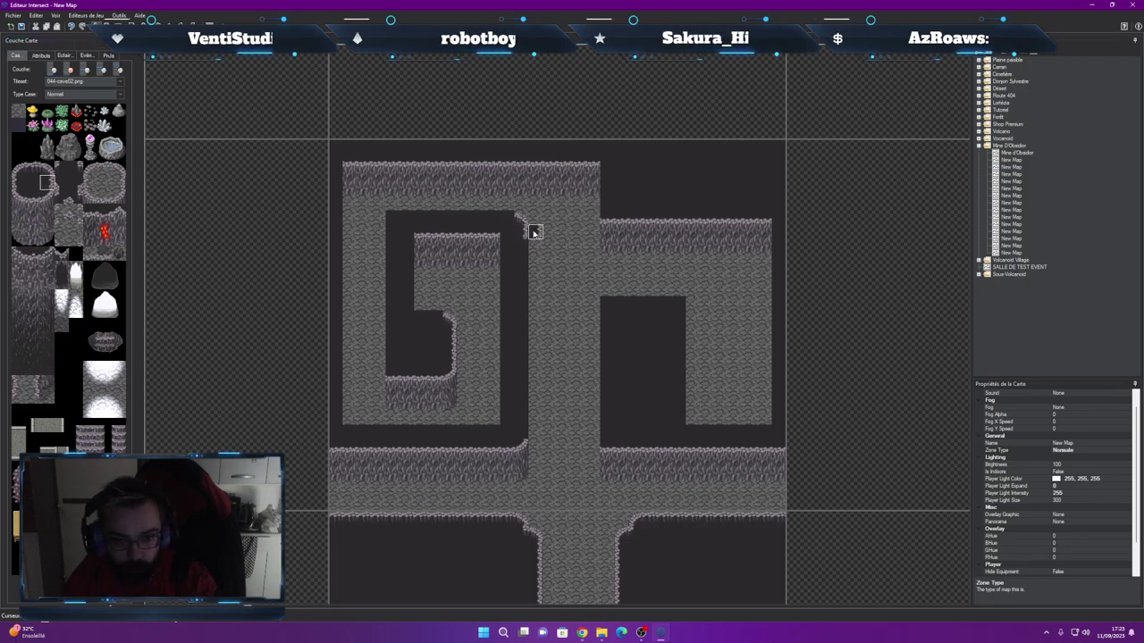
pyautogui.moveTo(524, 262); pyautogui.dragTo(525, 344)
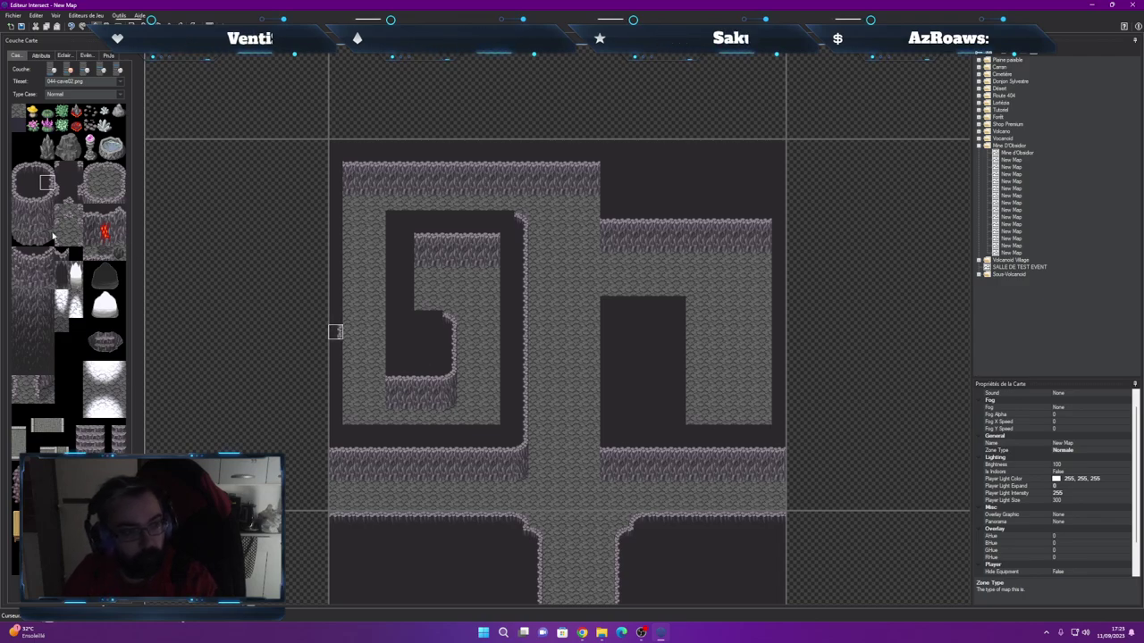
# Line the south and east sides of the spiral passage with wall edge tiles and close their corners
pyautogui.click(32, 170)
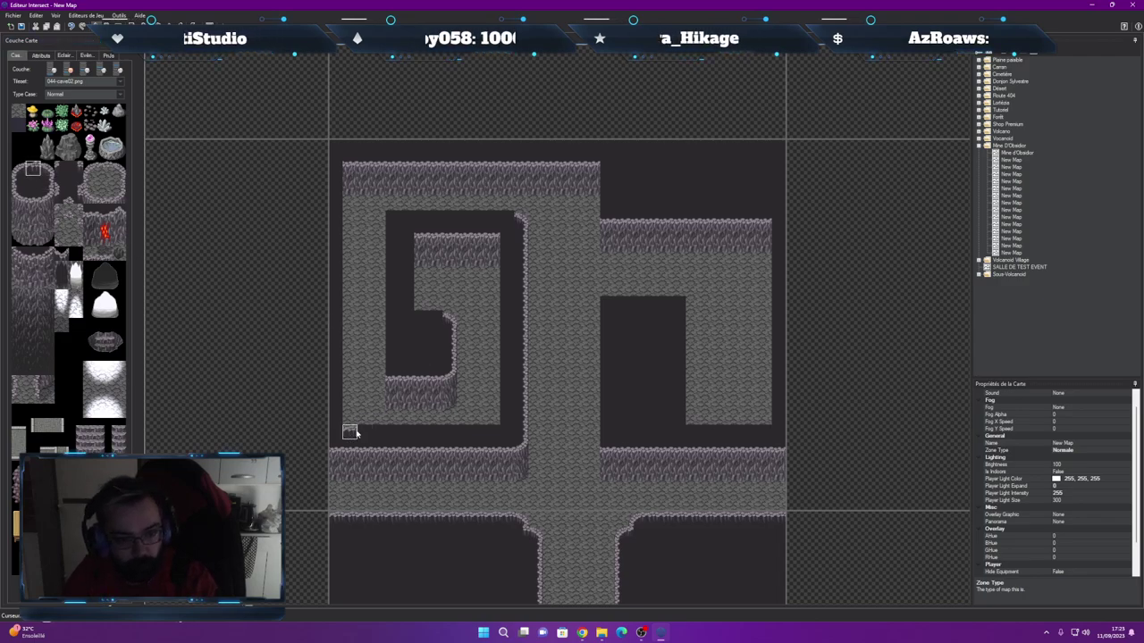
pyautogui.moveTo(350, 433); pyautogui.dragTo(479, 435)
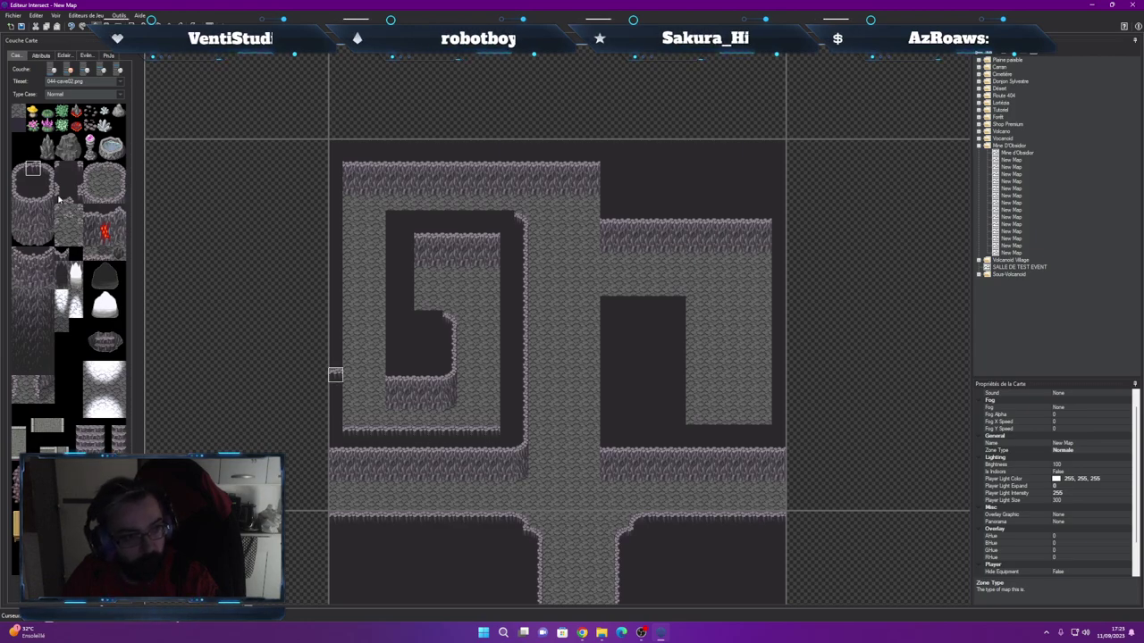
pyautogui.click(18, 182)
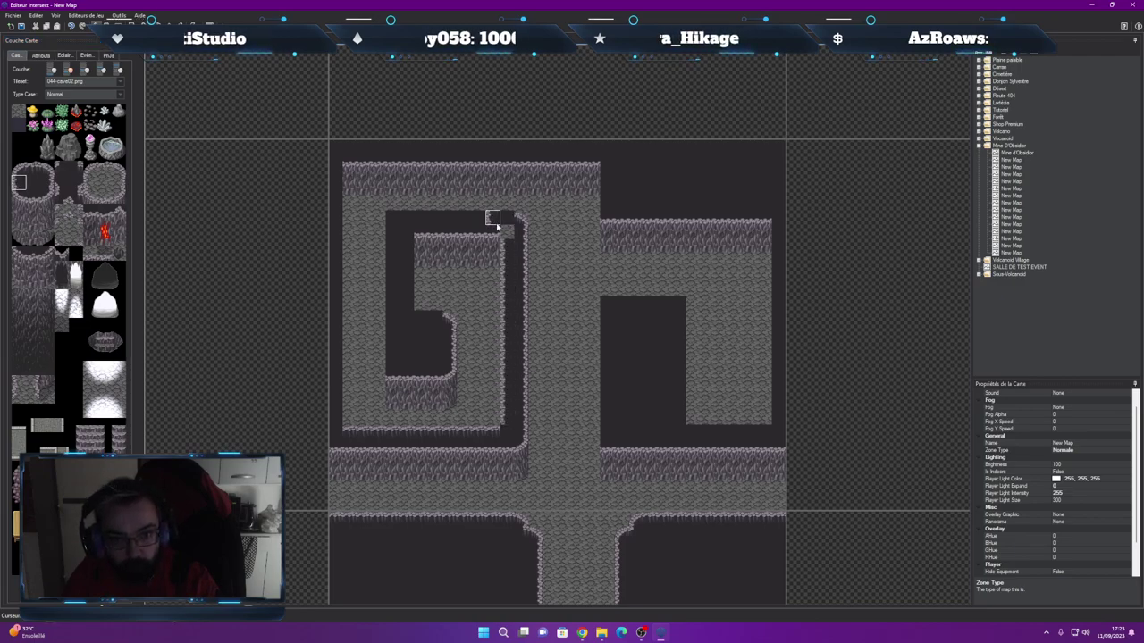
pyautogui.click(59, 184)
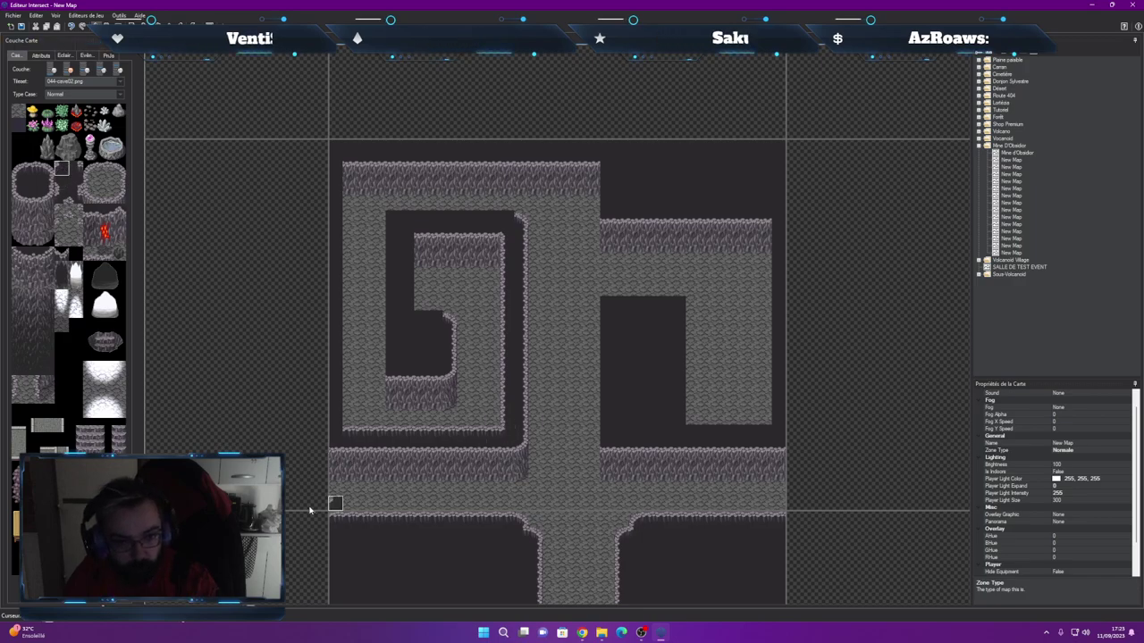
# Line the outer west side of the spiral passage with wall edge tiles and close its corners
pyautogui.click(18, 183)
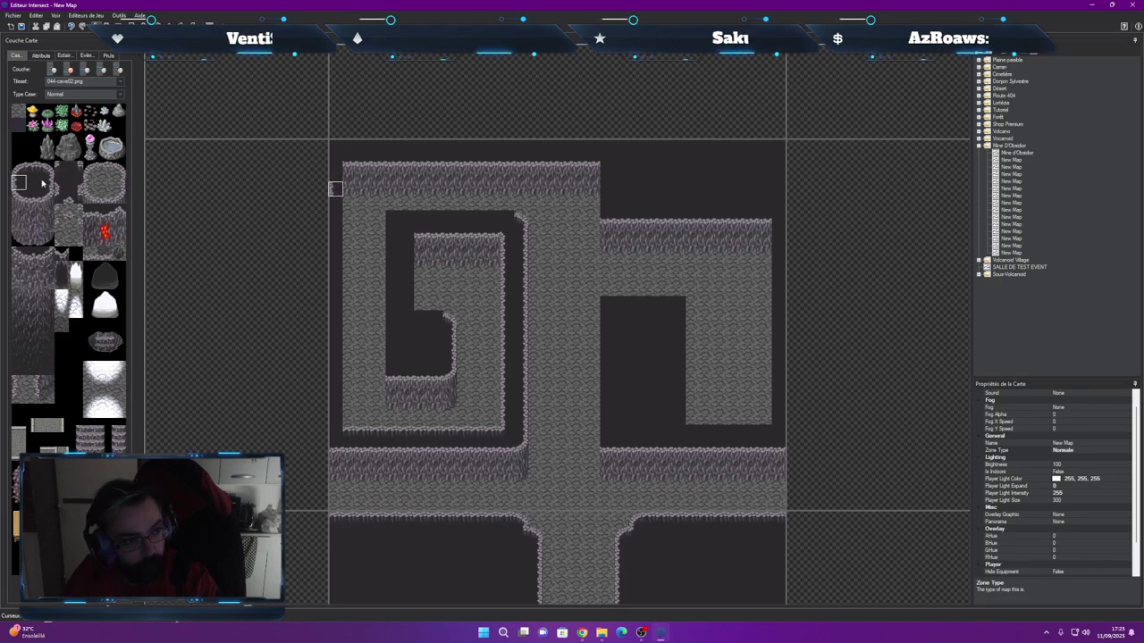
pyautogui.moveTo(338, 192)
pyautogui.mouseDown()
pyautogui.moveTo(324, 328)
pyautogui.moveTo(332, 310)
pyautogui.moveTo(335, 420)
pyautogui.mouseUp()
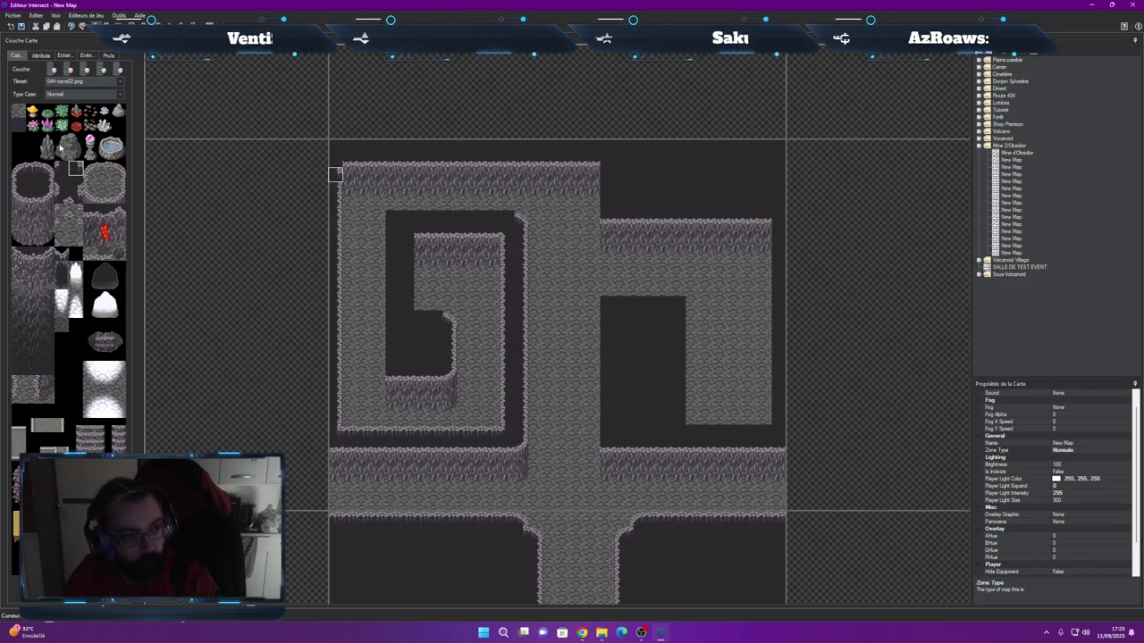
pyautogui.click(79, 186)
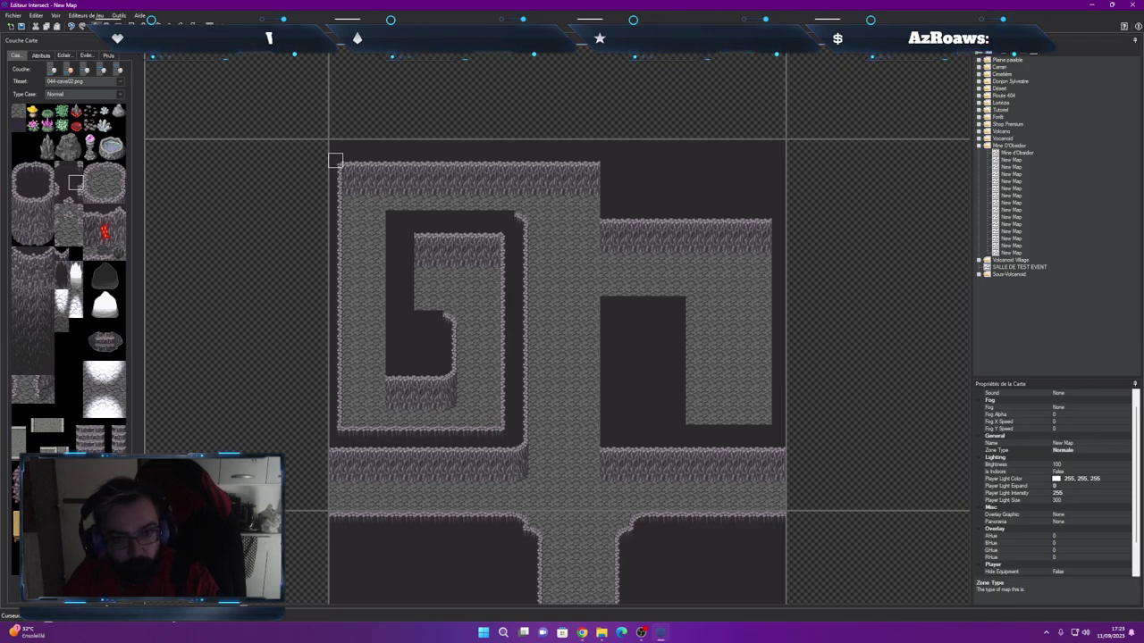
# Round the west ends of the spiral's inner wall and the southeastern wall, and edge the inner void's west side
pyautogui.click(21, 211)
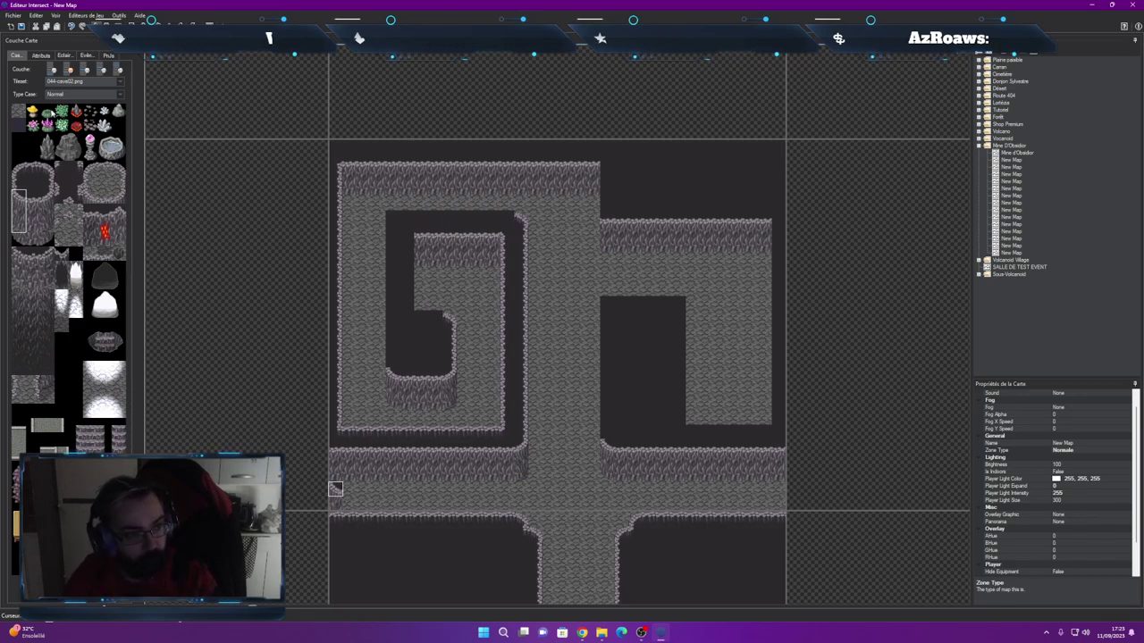
pyautogui.click(19, 183)
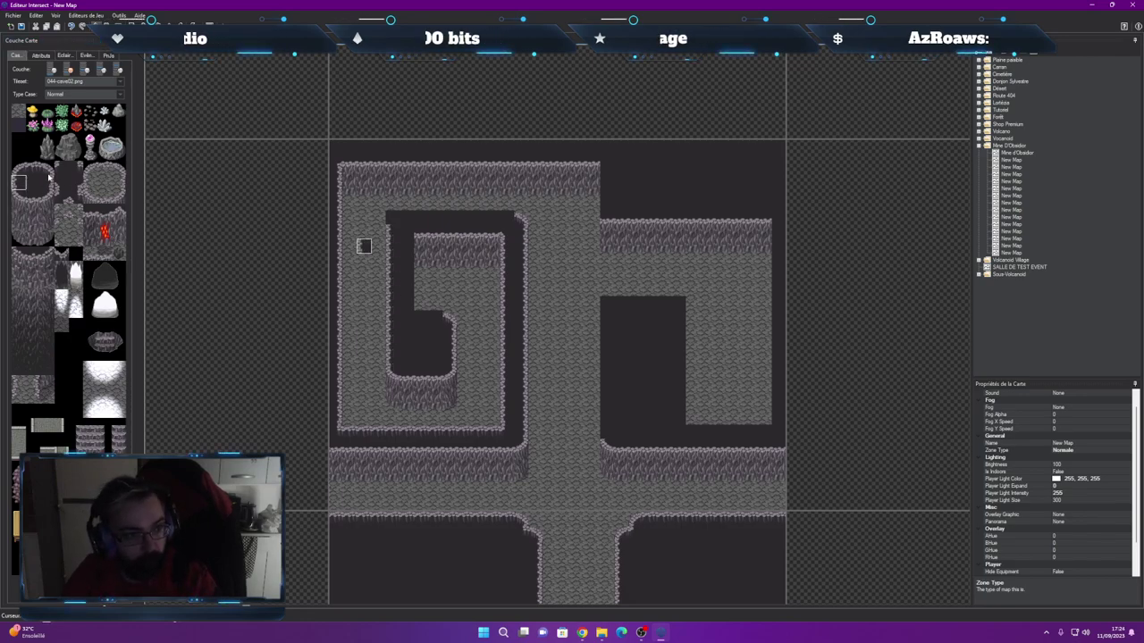
# Line the north side of the spiral's inner void with wall edge tiles and close its corners
pyautogui.click(393, 218)
pyautogui.click(37, 174)
pyautogui.moveTo(403, 218); pyautogui.dragTo(502, 210)
pyautogui.click(506, 217)
pyautogui.click(479, 203)
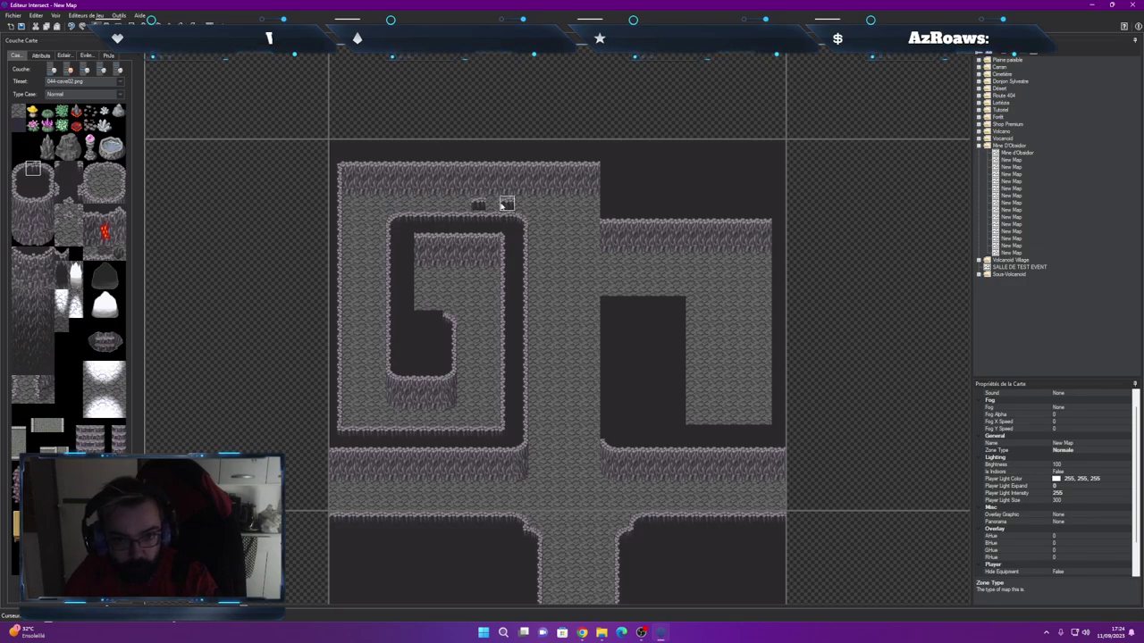
# Edge the west side of the spiral's inner chamber and the top of the void block south of it
pyautogui.click(19, 183)
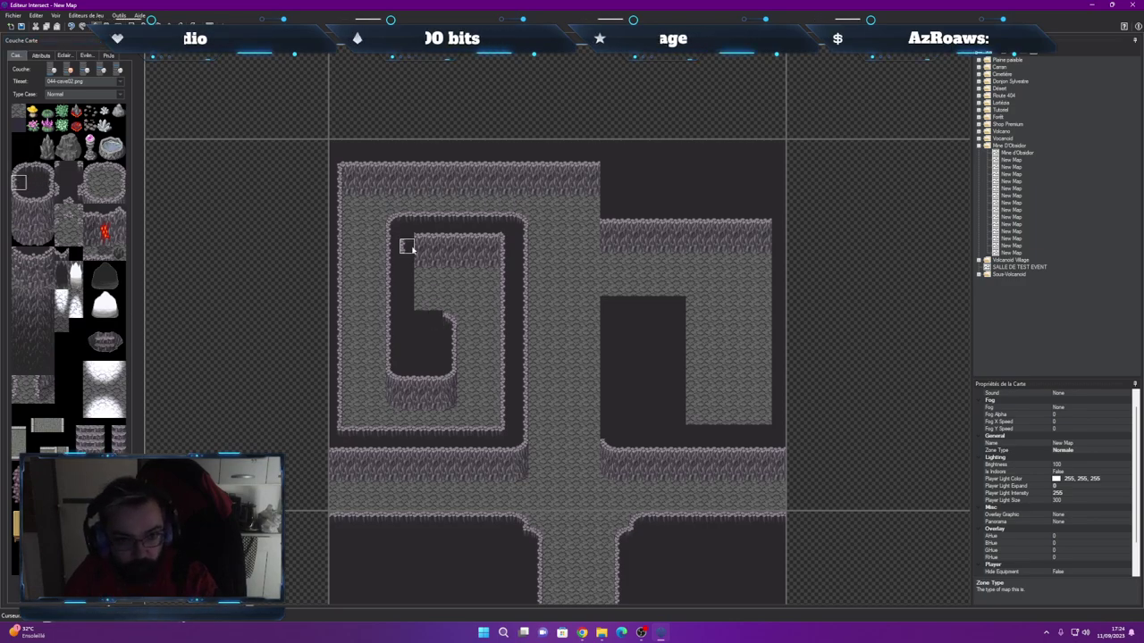
pyautogui.click(50, 184)
pyautogui.moveTo(403, 243); pyautogui.dragTo(407, 291)
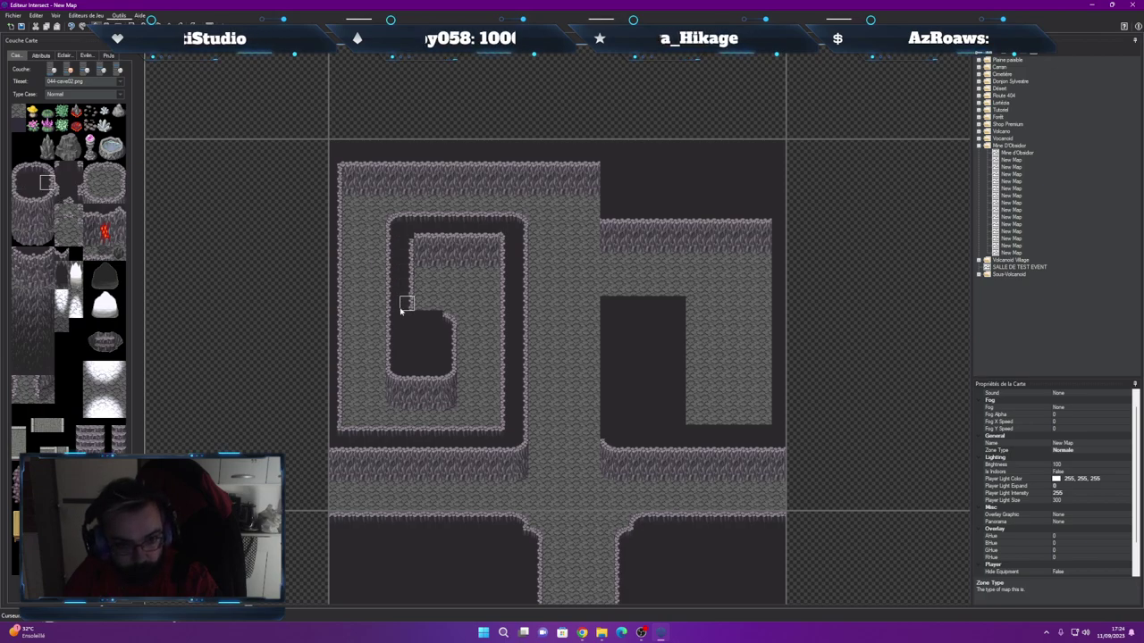
pyautogui.click(32, 169)
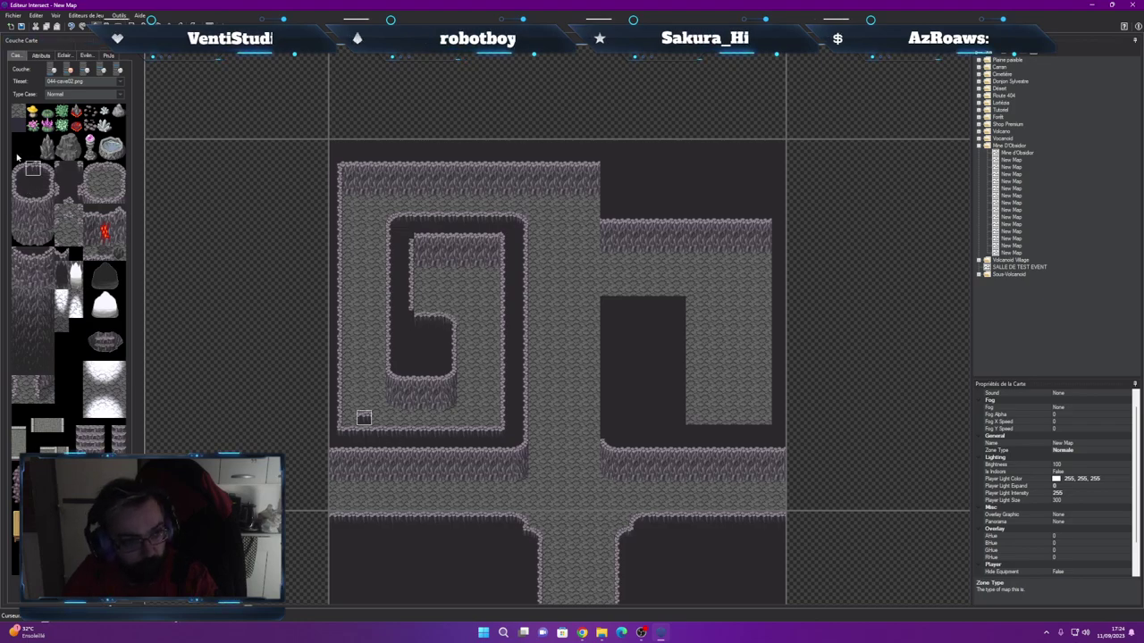
# Round the wall corner northwest of the eastern branch and line its east and south sides with wall edge tiles
pyautogui.click(74, 171)
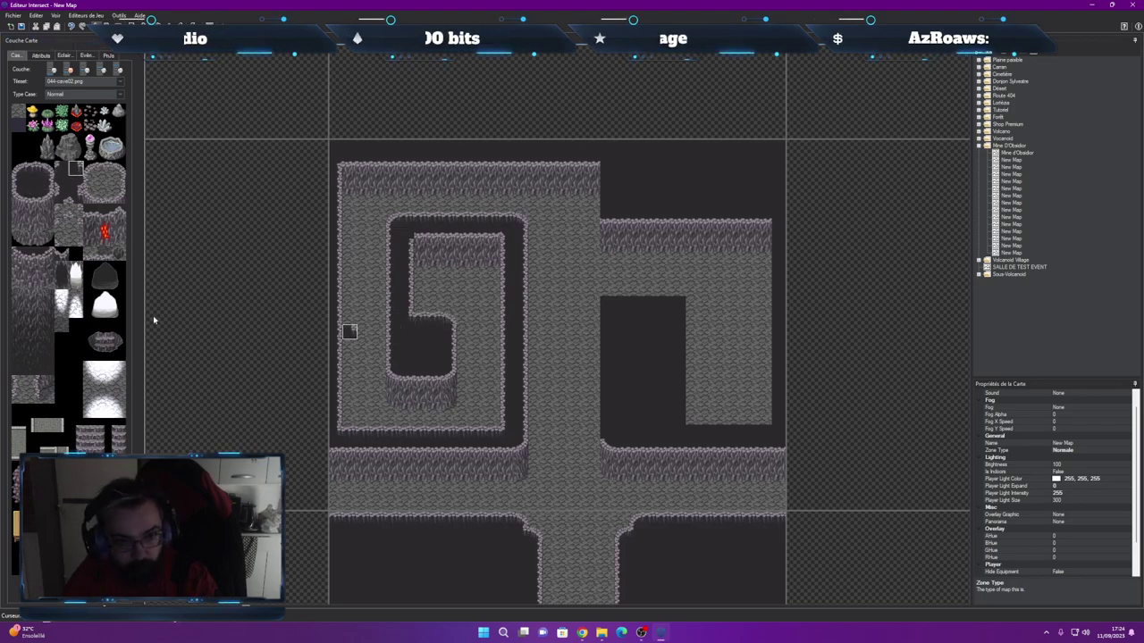
pyautogui.click(76, 184)
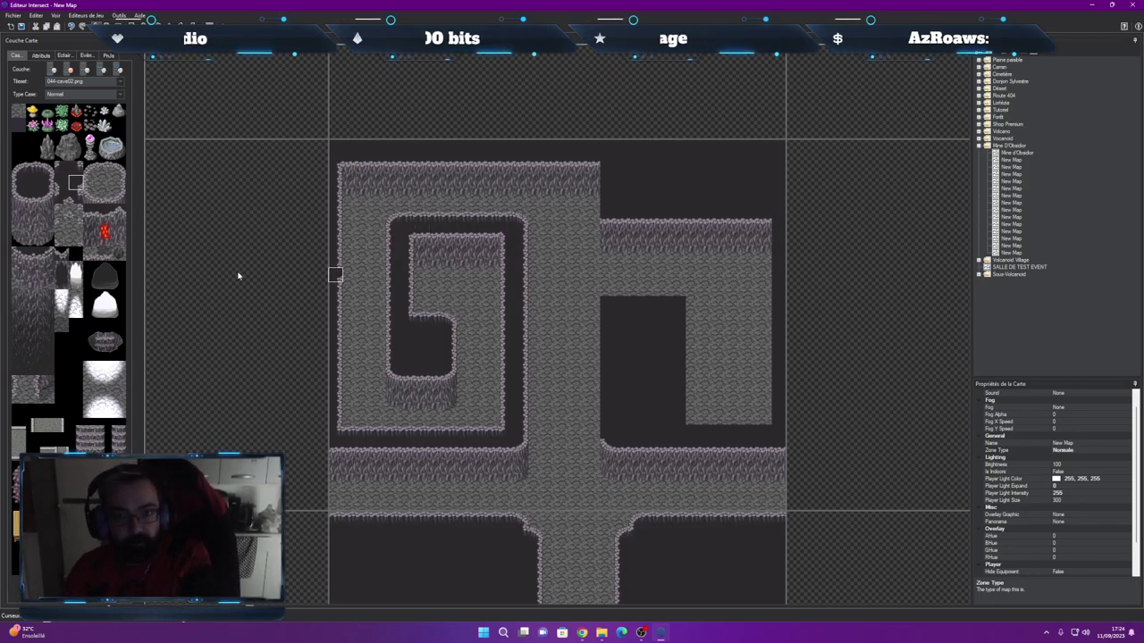
pyautogui.moveTo(18, 201); pyautogui.dragTo(18, 227)
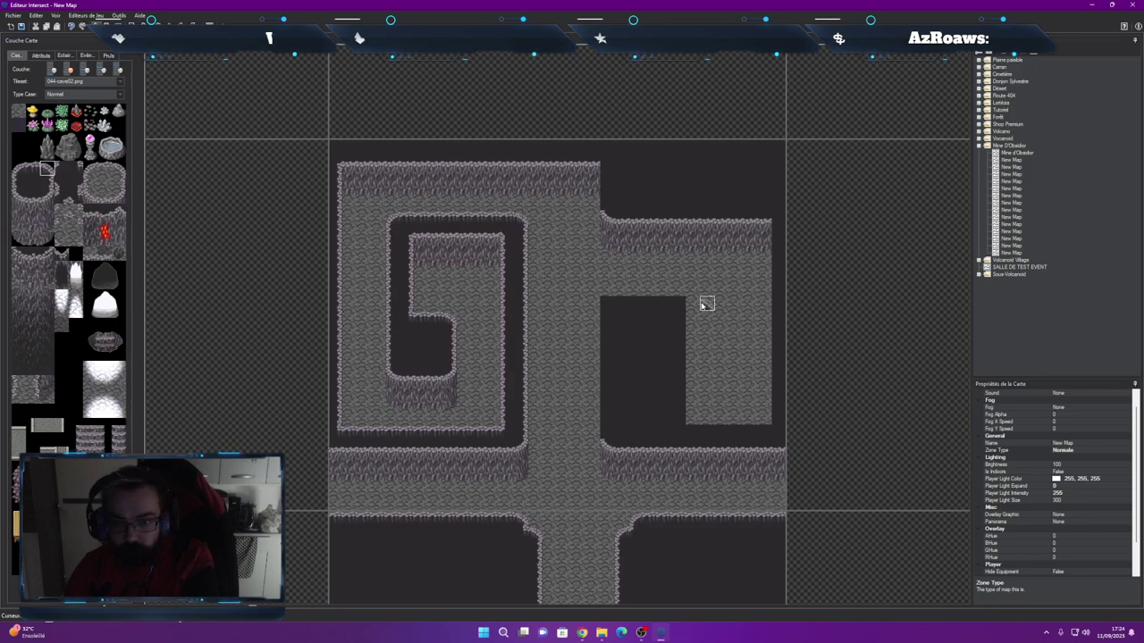
pyautogui.click(21, 184)
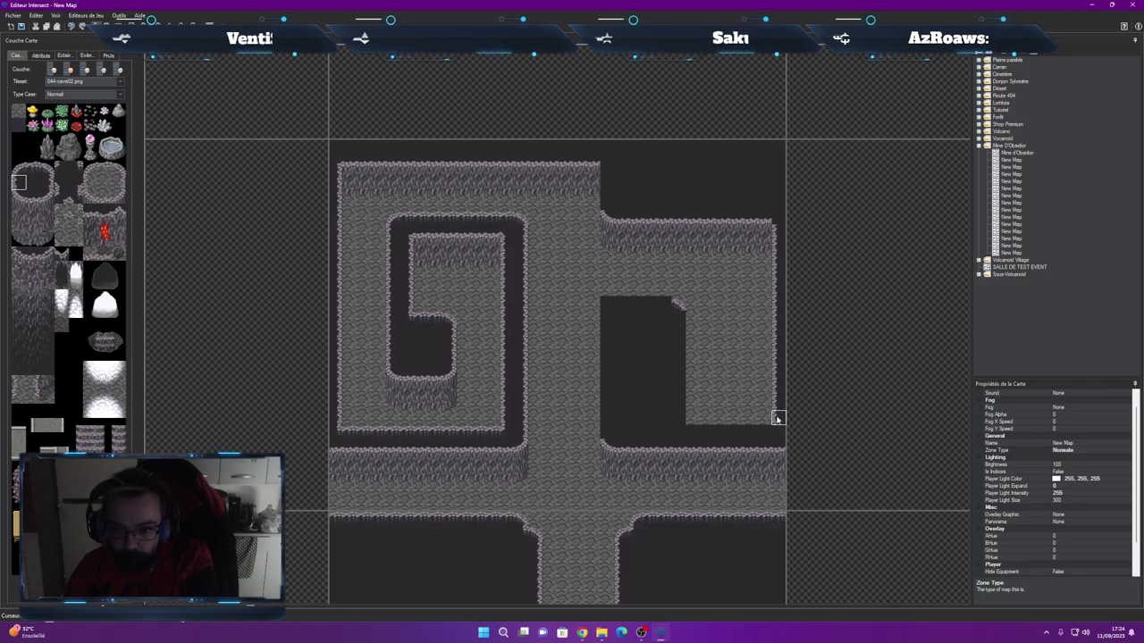
pyautogui.click(30, 170)
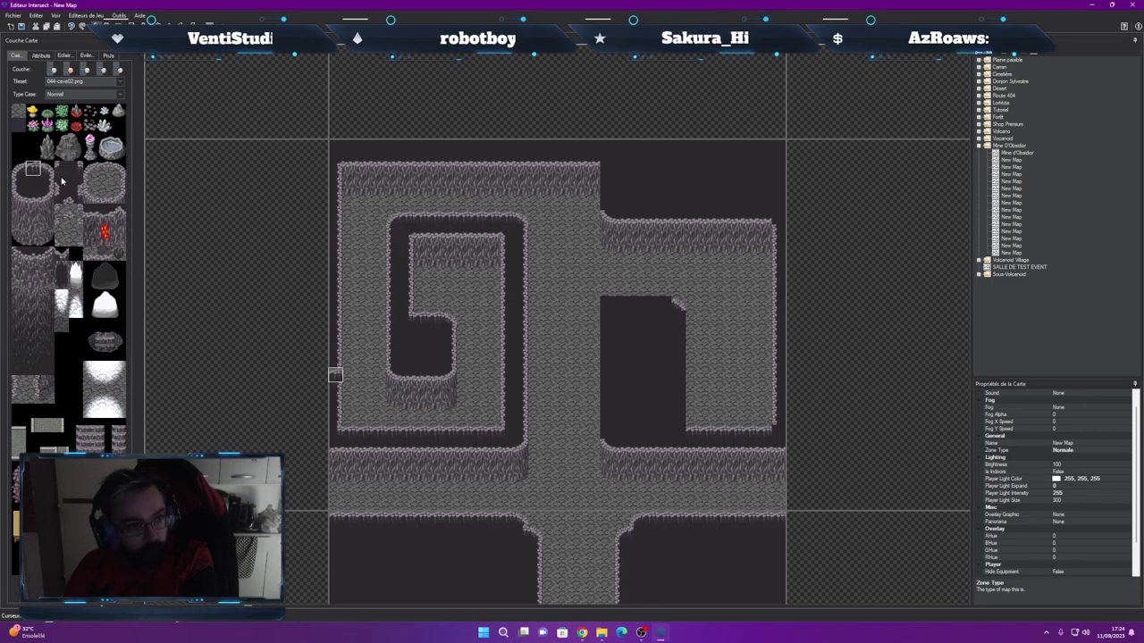
# Edge the east and north sides of the void block between the central corridor and the eastern branch
pyautogui.moveTo(678, 420); pyautogui.dragTo(678, 348)
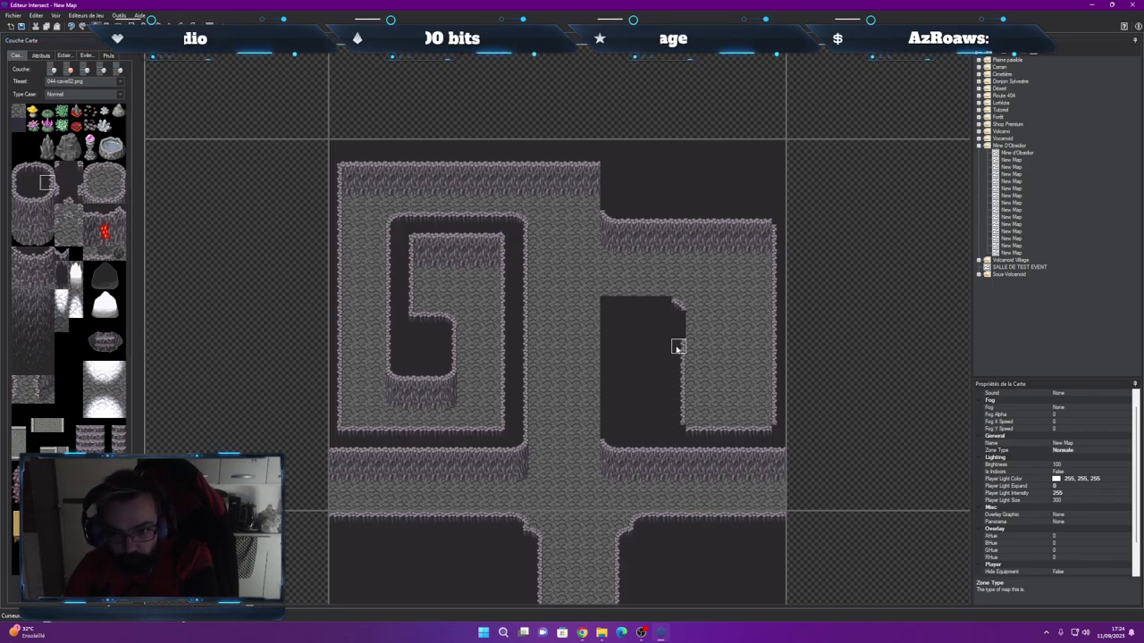
pyautogui.click(32, 169)
pyautogui.moveTo(666, 303); pyautogui.dragTo(621, 305)
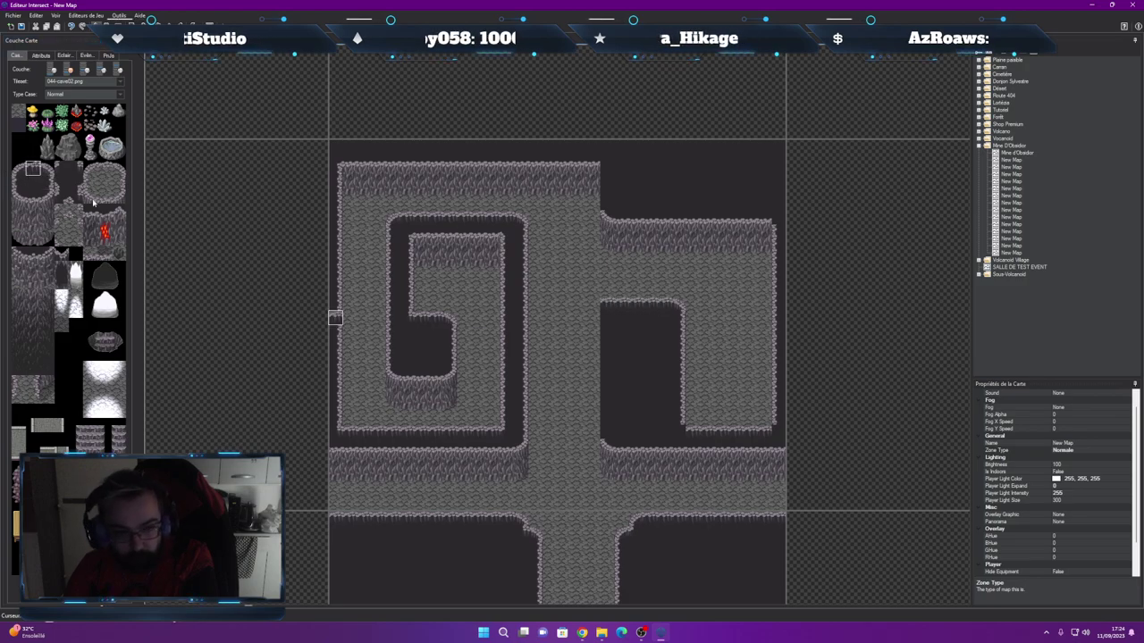
pyautogui.click(18, 169)
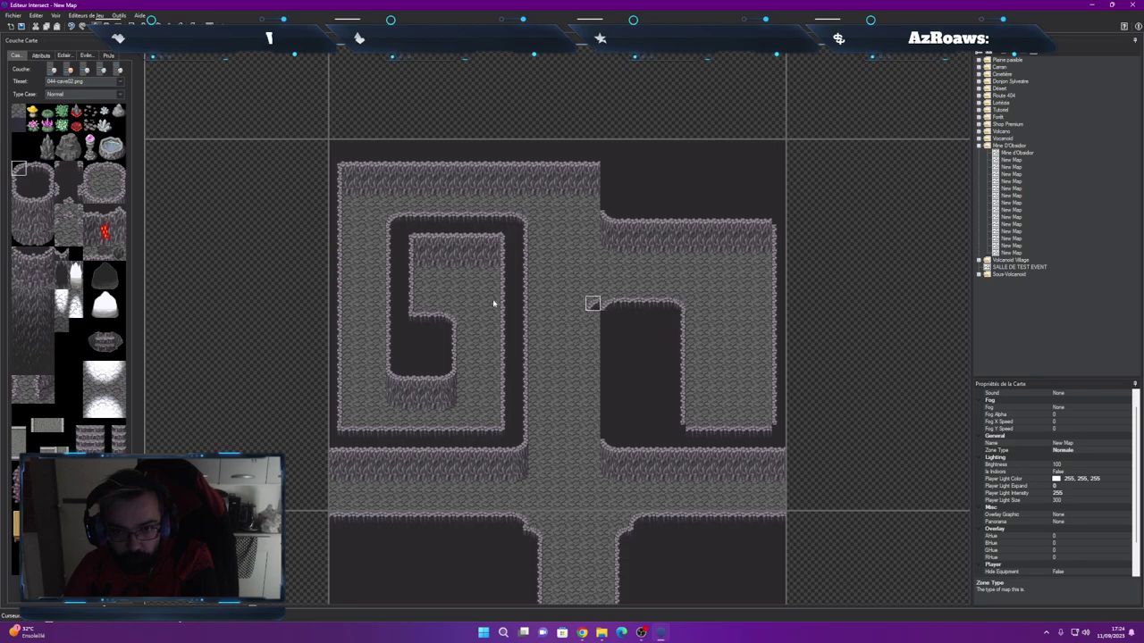
# Line the central corridor's east side with wall edge tiles and close the remaining corners of the eastern branch
pyautogui.click(18, 183)
pyautogui.moveTo(606, 331)
pyautogui.mouseDown()
pyautogui.moveTo(599, 374)
pyautogui.moveTo(576, 337)
pyautogui.moveTo(602, 375)
pyautogui.mouseUp()
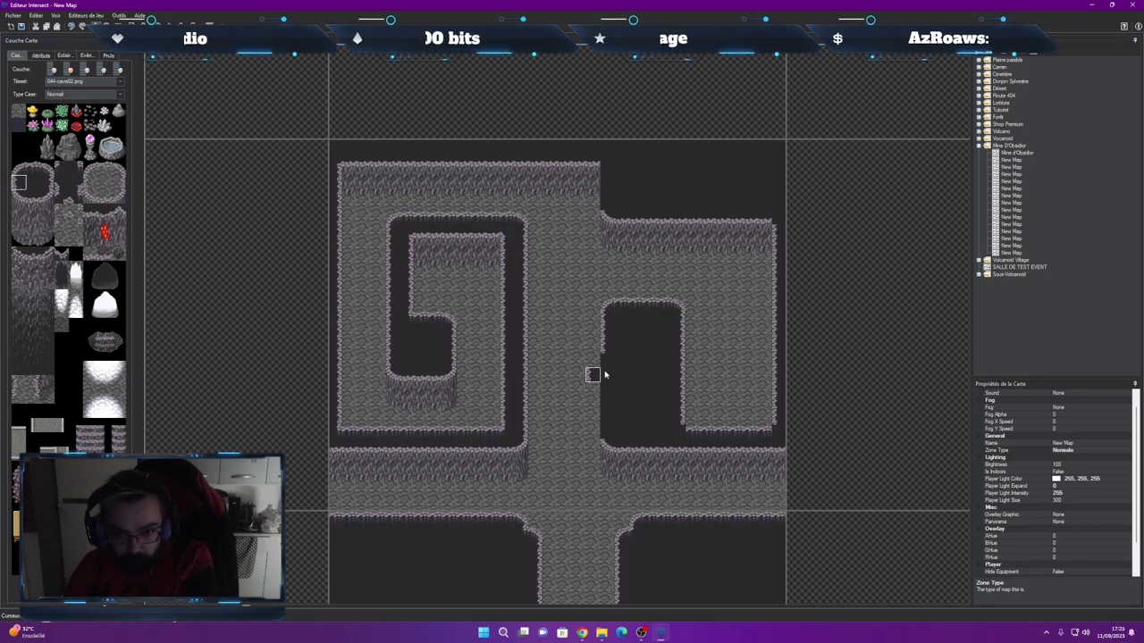
pyautogui.click(593, 432)
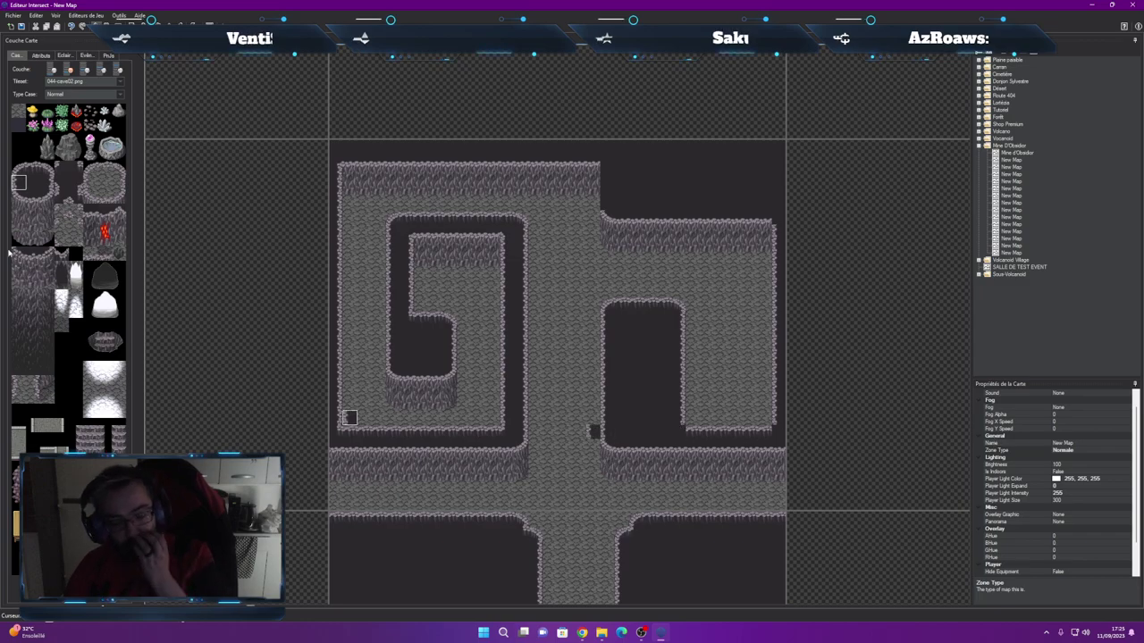
pyautogui.click(77, 167)
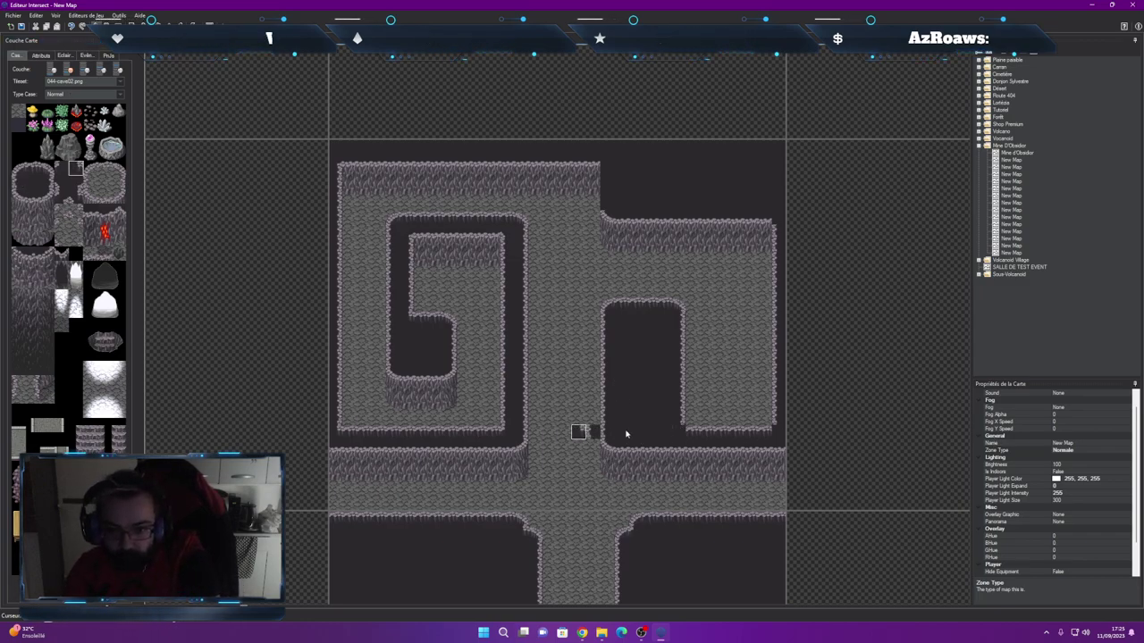
pyautogui.click(592, 433)
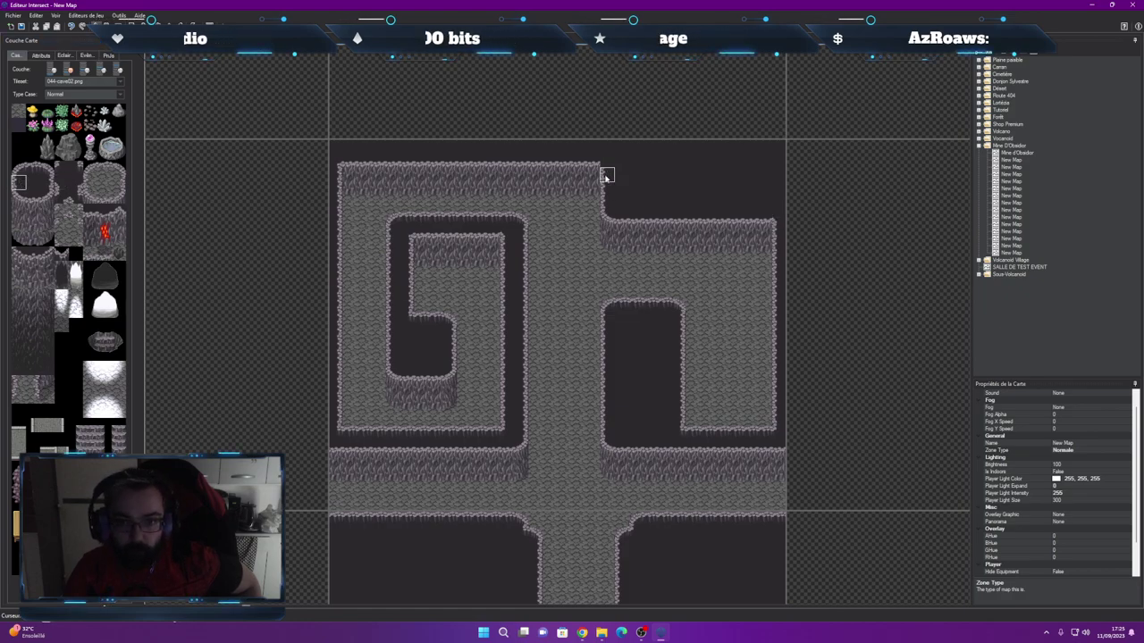
pyautogui.click(62, 185)
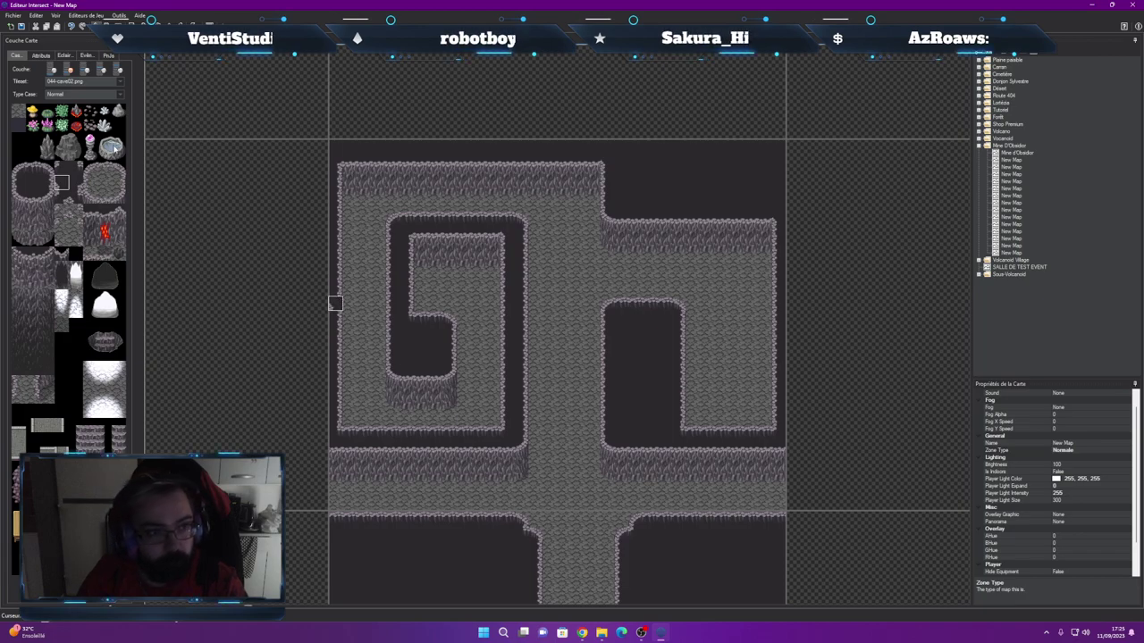
# Mark the northern wall band and all void and wall tiles around the eastern branch with the Bloqué attribute
pyautogui.click(42, 57)
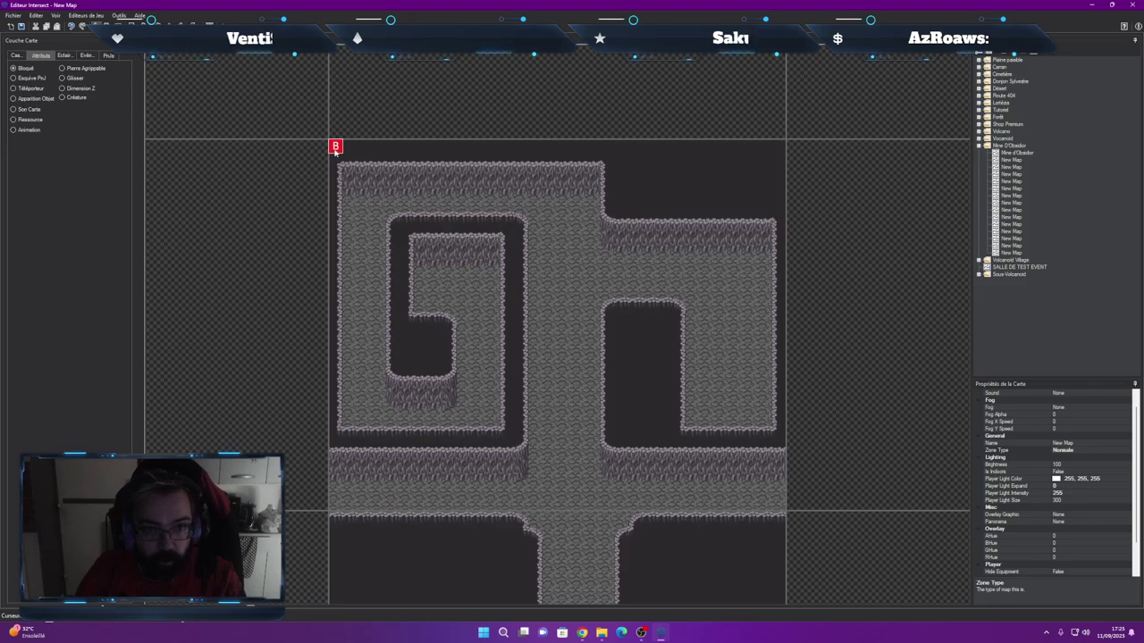
pyautogui.moveTo(535, 160); pyautogui.dragTo(364, 145)
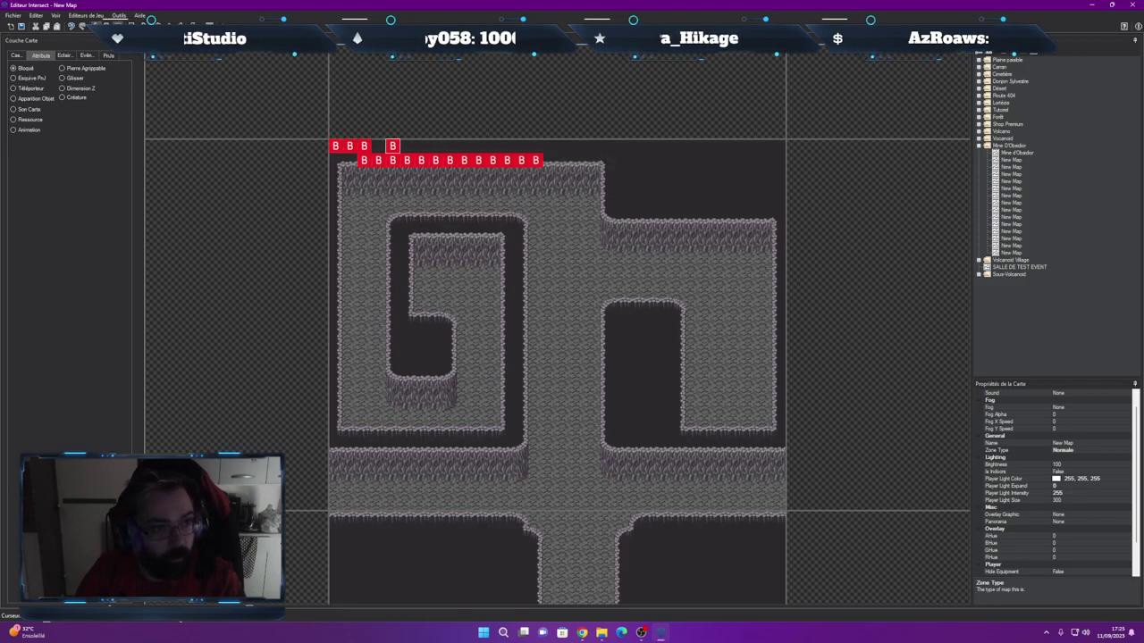
pyautogui.moveTo(338, 188)
pyautogui.mouseDown()
pyautogui.moveTo(406, 146)
pyautogui.moveTo(779, 150)
pyautogui.moveTo(329, 141)
pyautogui.mouseUp()
pyautogui.moveTo(612, 225); pyautogui.dragTo(775, 200)
pyautogui.moveTo(617, 248)
pyautogui.mouseDown()
pyautogui.moveTo(774, 251)
pyautogui.moveTo(787, 434)
pyautogui.moveTo(782, 475)
pyautogui.moveTo(780, 438)
pyautogui.moveTo(662, 451)
pyautogui.moveTo(603, 442)
pyautogui.moveTo(769, 472)
pyautogui.moveTo(618, 456)
pyautogui.mouseUp()
pyautogui.moveTo(605, 416)
pyautogui.mouseDown()
pyautogui.moveTo(614, 307)
pyautogui.moveTo(675, 309)
pyautogui.moveTo(666, 424)
pyautogui.moveTo(626, 426)
pyautogui.mouseUp()
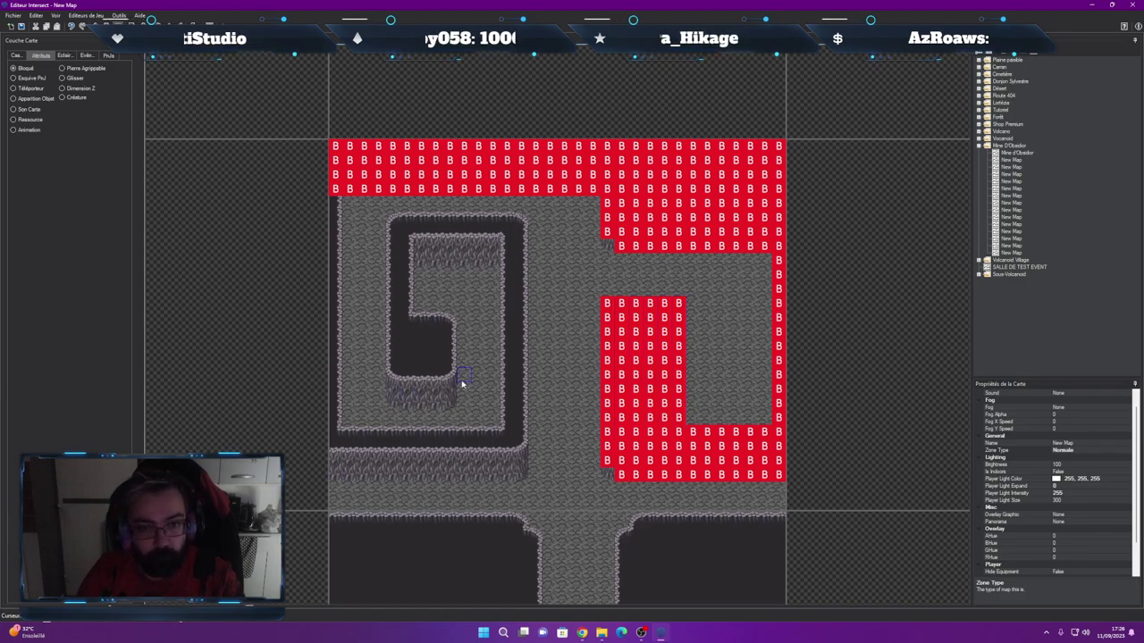
# Mark the spiral's inner walls and the western and southwestern walls as Bloqué, and save the map
pyautogui.moveTo(443, 389); pyautogui.dragTo(392, 327)
pyautogui.moveTo(408, 403); pyautogui.dragTo(435, 403)
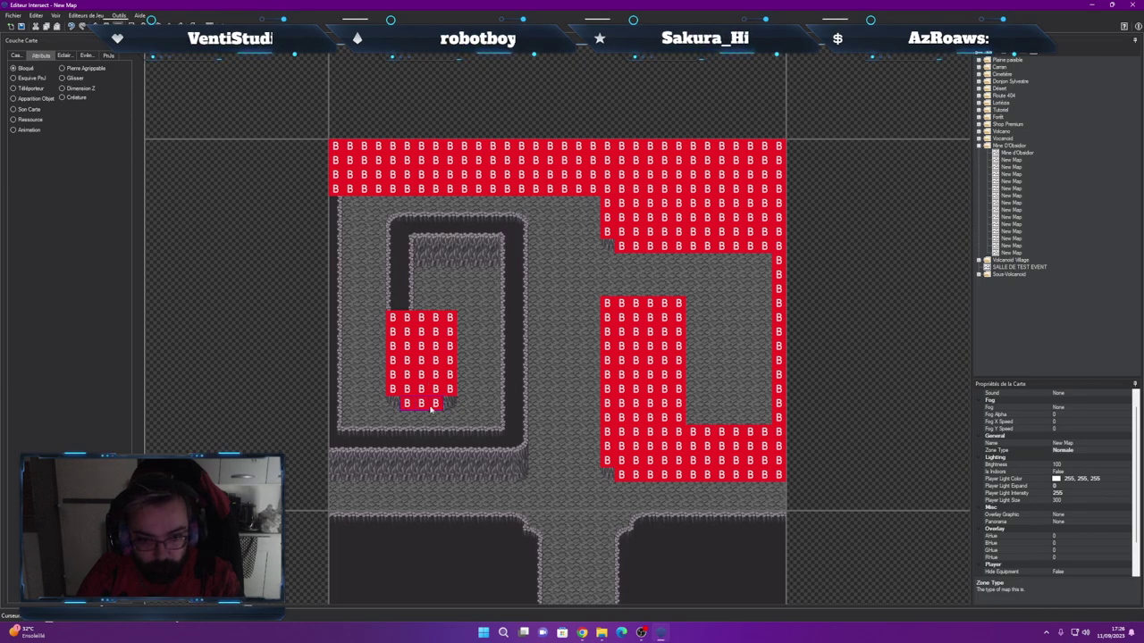
pyautogui.moveTo(391, 280)
pyautogui.mouseDown()
pyautogui.moveTo(407, 230)
pyautogui.moveTo(512, 233)
pyautogui.moveTo(524, 256)
pyautogui.moveTo(510, 250)
pyautogui.moveTo(506, 272)
pyautogui.moveTo(503, 430)
pyautogui.moveTo(507, 446)
pyautogui.moveTo(521, 445)
pyautogui.moveTo(511, 477)
pyautogui.moveTo(424, 482)
pyautogui.moveTo(327, 464)
pyautogui.moveTo(340, 195)
pyautogui.mouseUp()
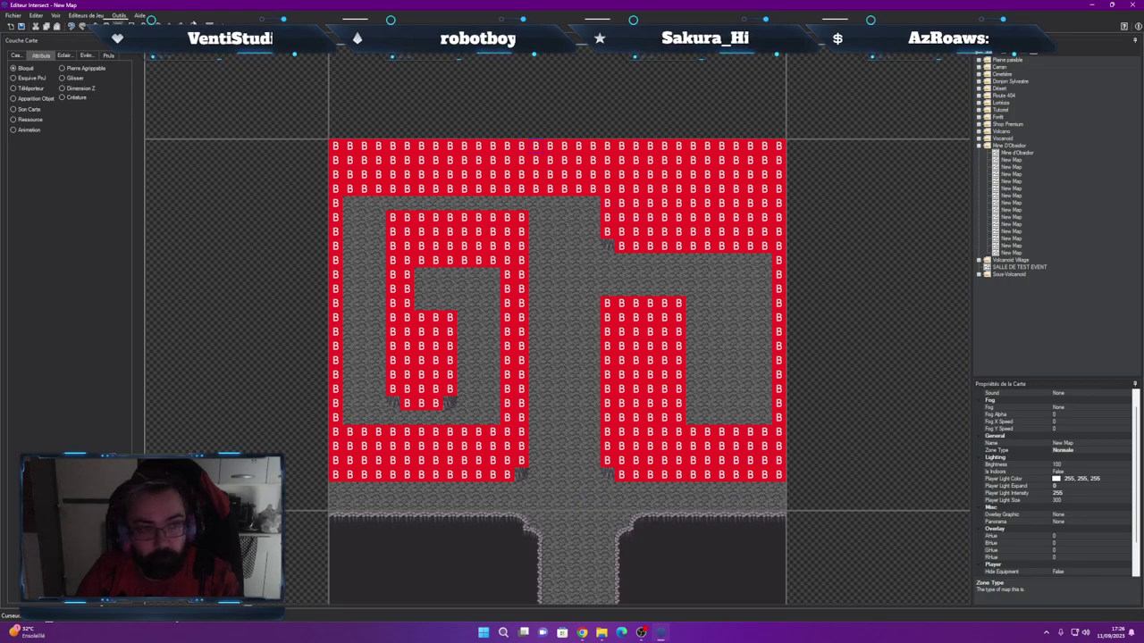
pyautogui.click(22, 28)
pyautogui.click(608, 322)
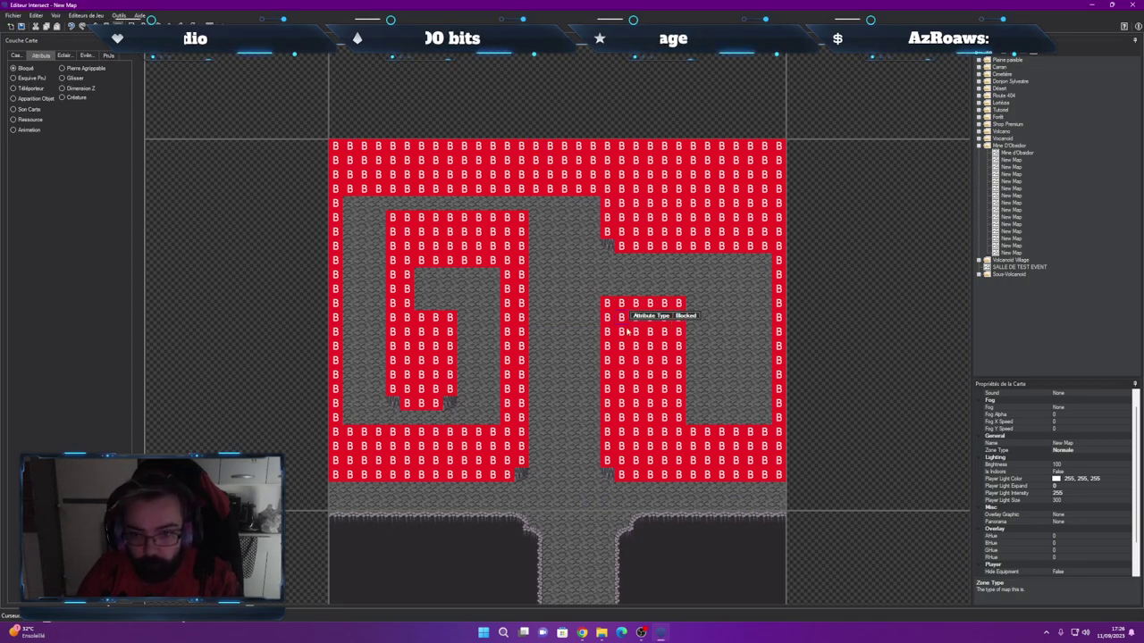
# Set the map's Zone Type to Sûre and Is Indoors to True
pyautogui.click(1079, 442)
pyautogui.click(1103, 458)
pyautogui.click(1117, 450)
pyautogui.click(1127, 451)
pyautogui.click(1060, 465)
pyautogui.click(1062, 465)
pyautogui.click(1065, 472)
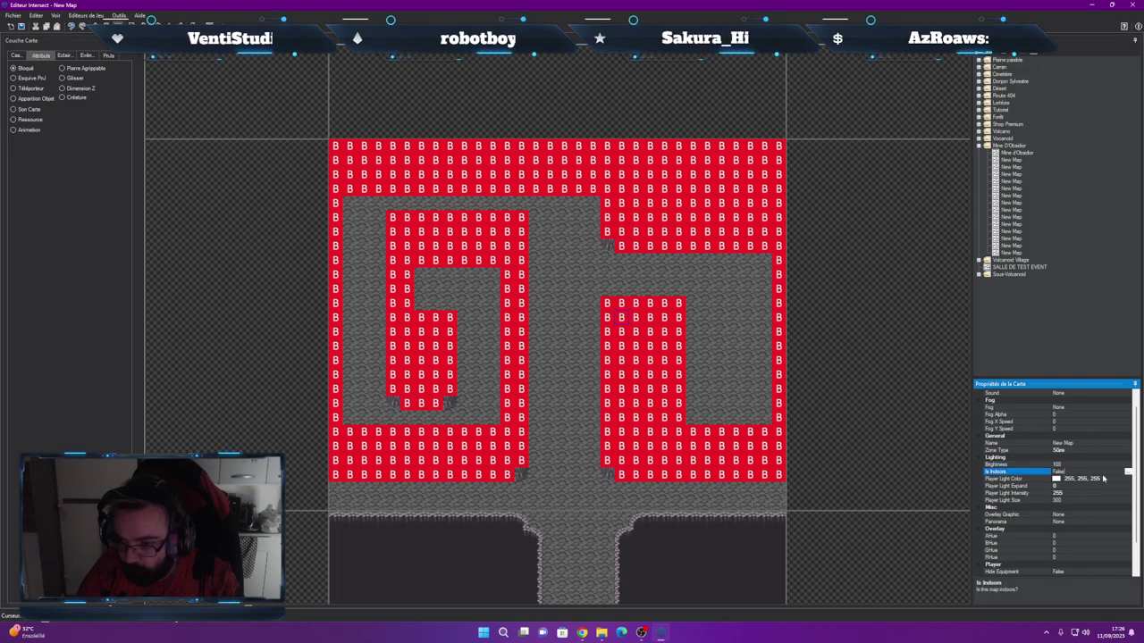
pyautogui.click(1128, 472)
pyautogui.click(1059, 479)
# Set the map's Brightness to 30 and save the map
pyautogui.click(1010, 464)
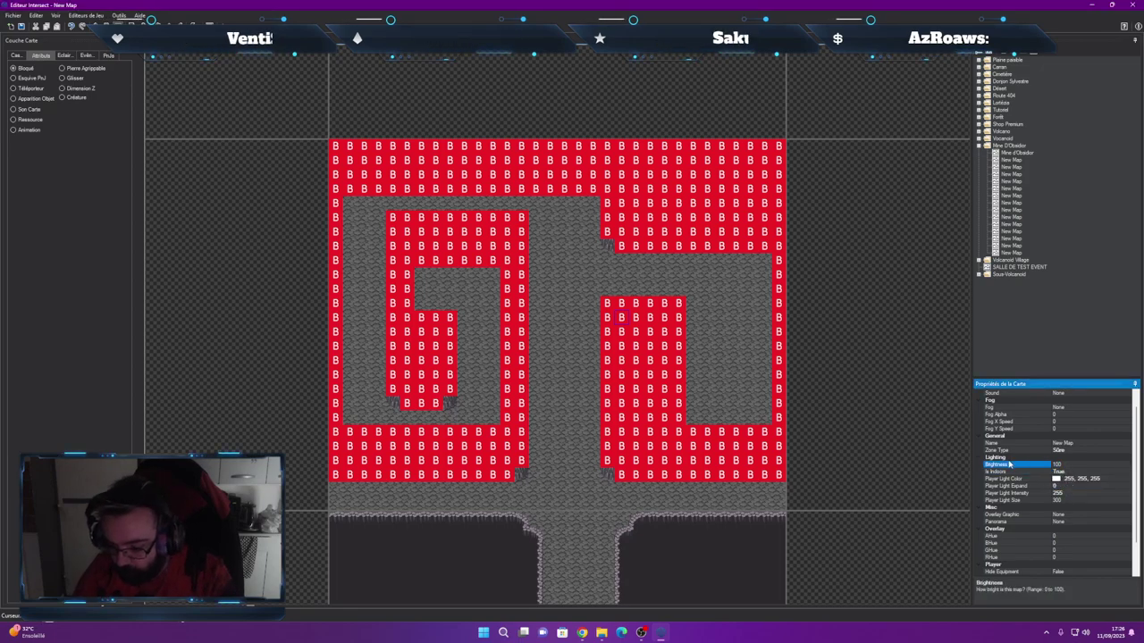
pyautogui.write('0')
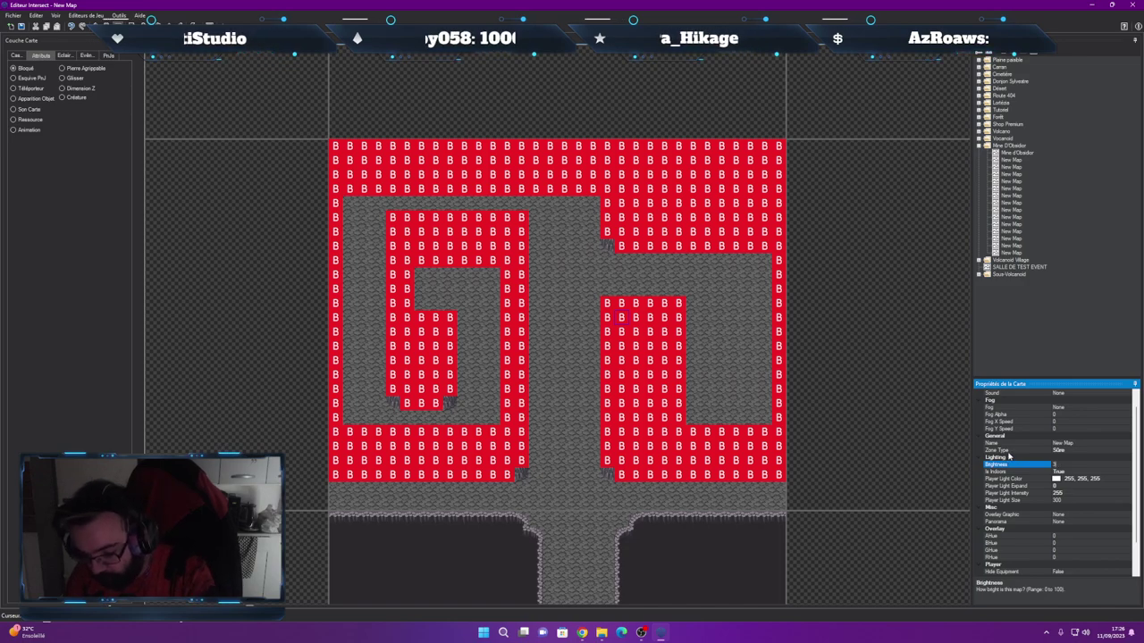
pyautogui.press('Return')
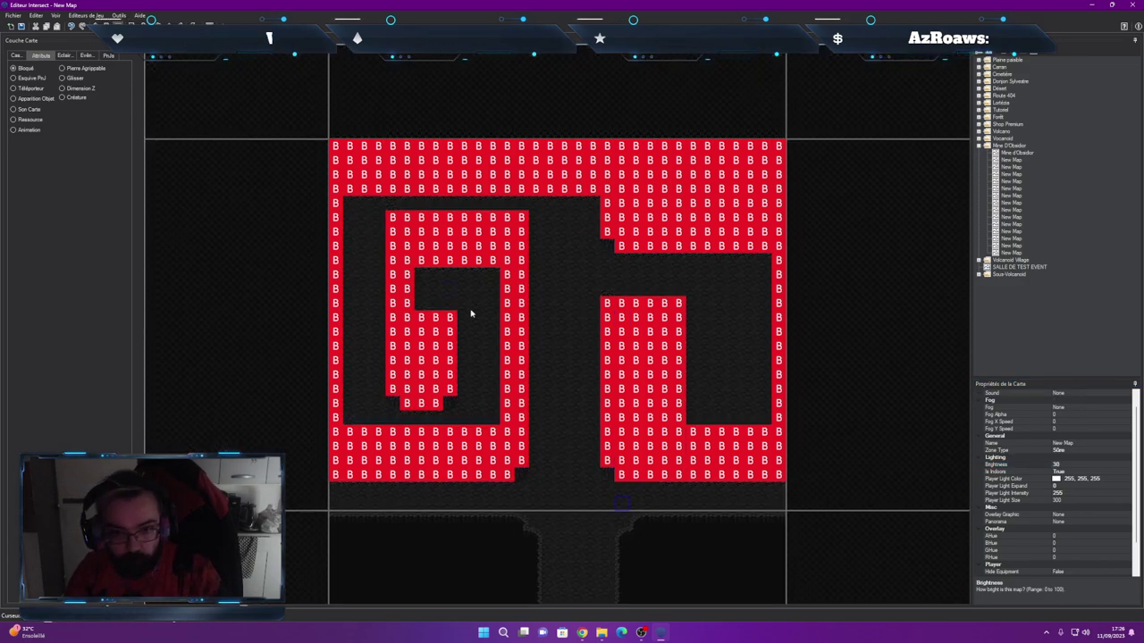
pyautogui.hotkey('ctrl', 's')
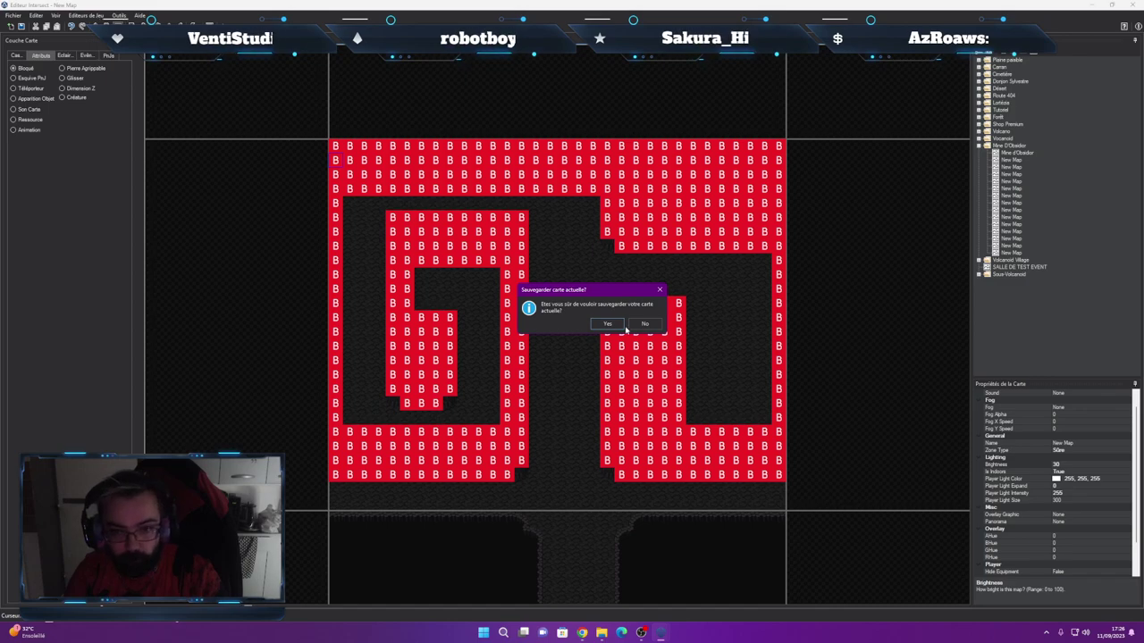
pyautogui.click(607, 324)
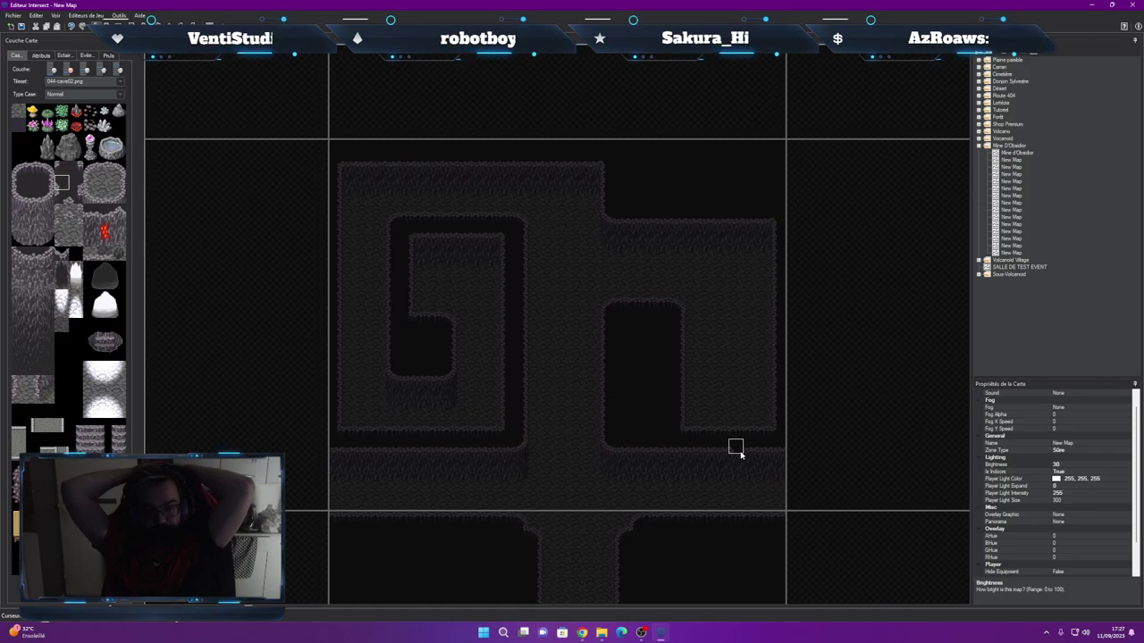
# Minimize the editor, switch to Spotify to play the 8 Bit Hits playlist from recent searches, and minimize Spotify
pyautogui.click(1089, 8)
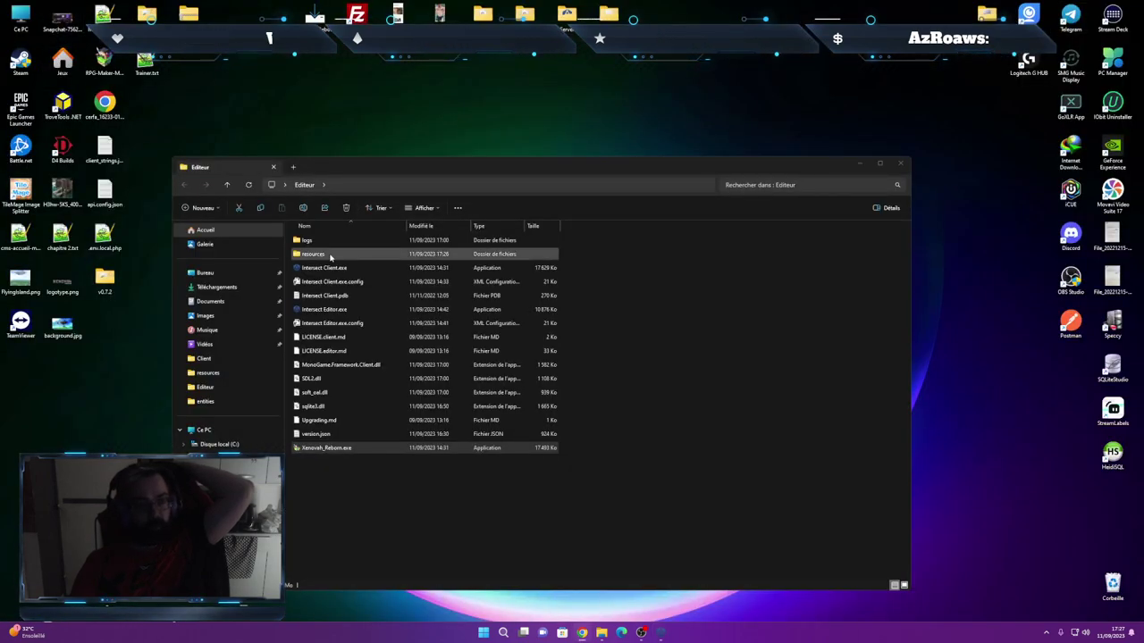
pyautogui.click(504, 634)
pyautogui.click(465, 459)
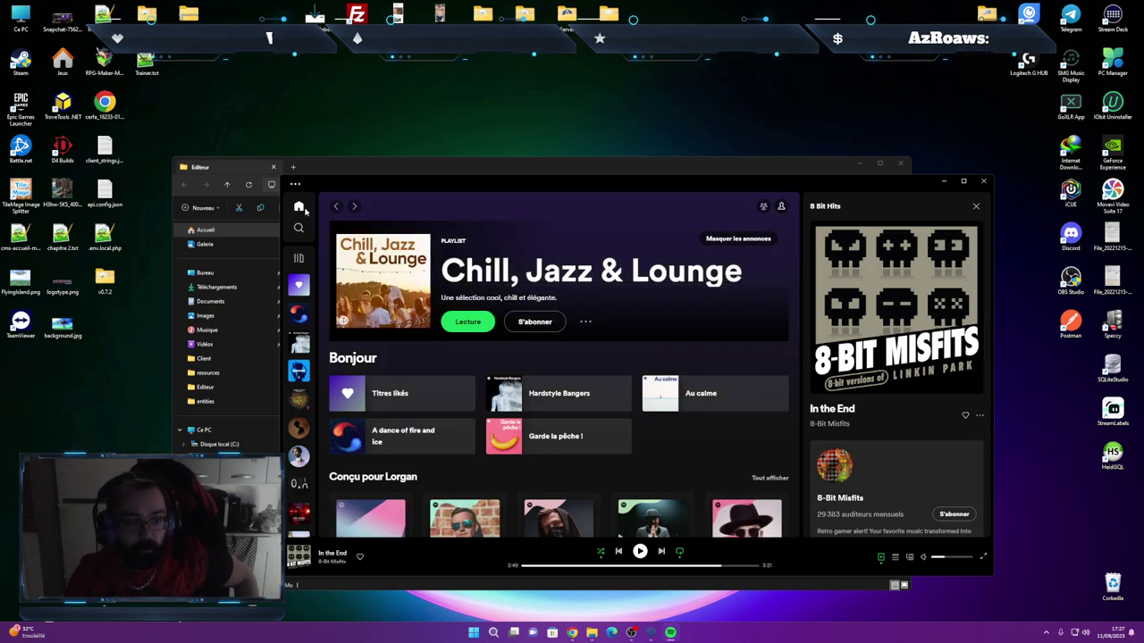
pyautogui.click(299, 229)
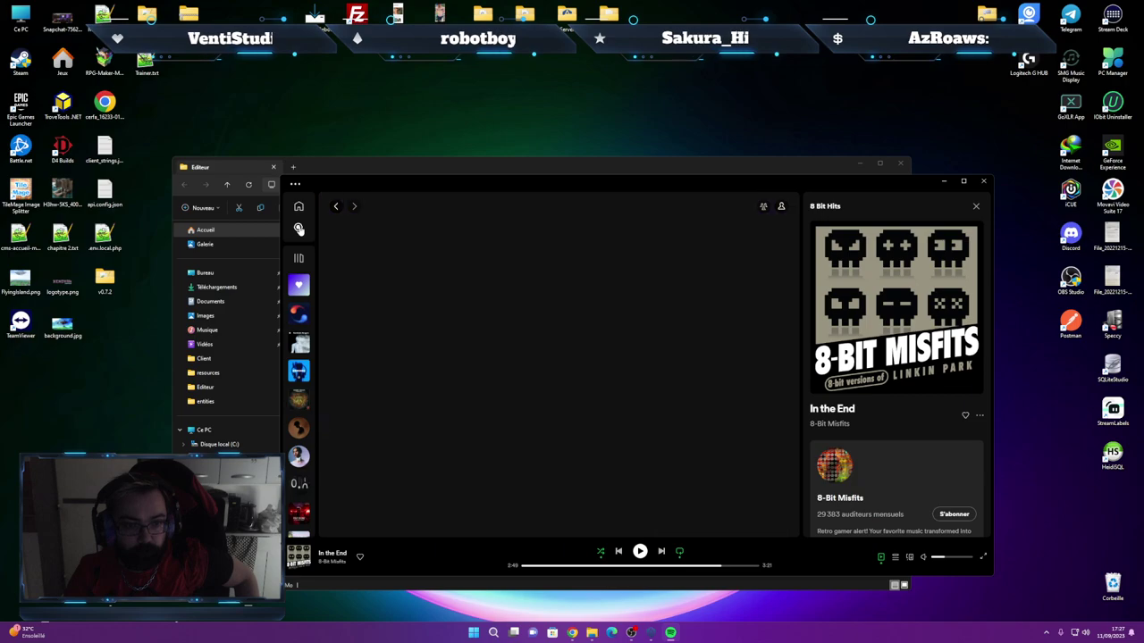
pyautogui.click(391, 318)
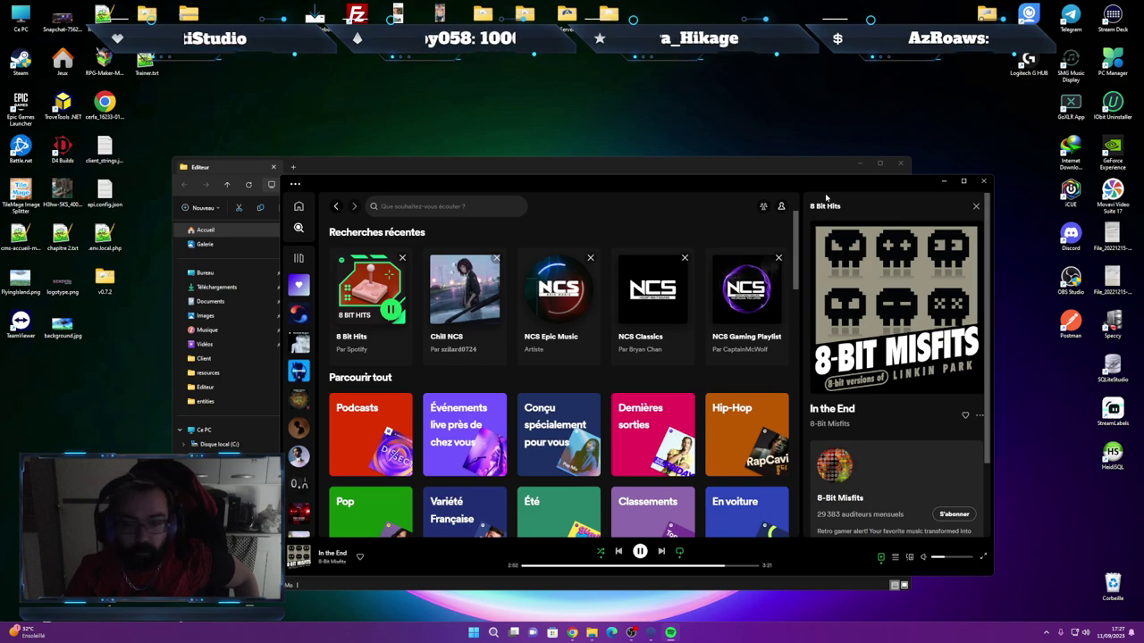
pyautogui.click(944, 181)
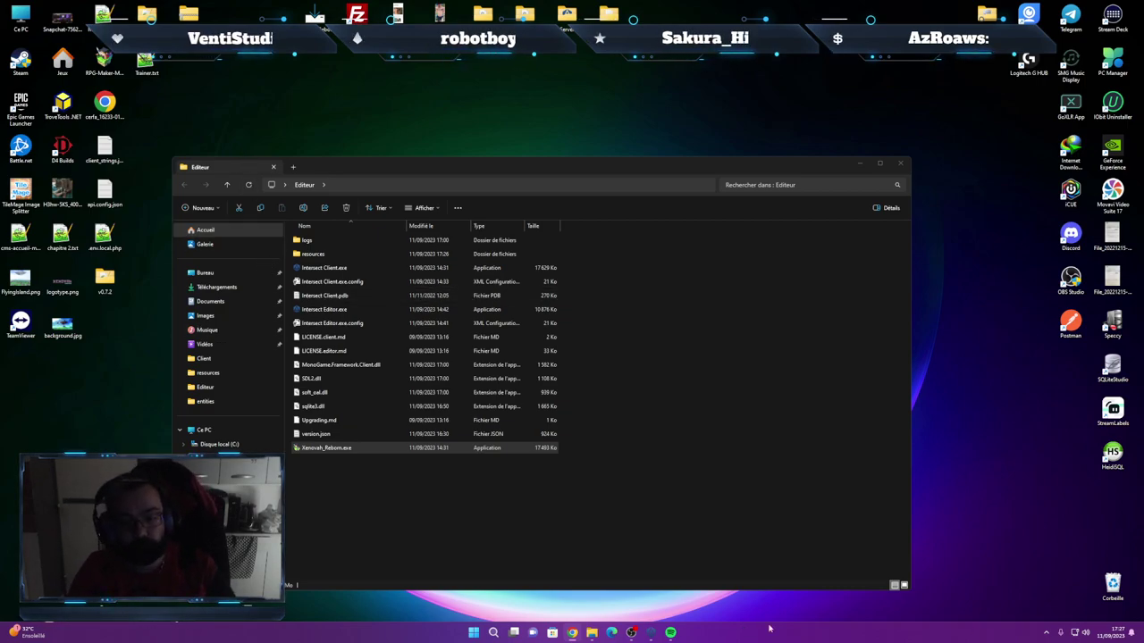
pyautogui.click(671, 635)
pyautogui.click(944, 182)
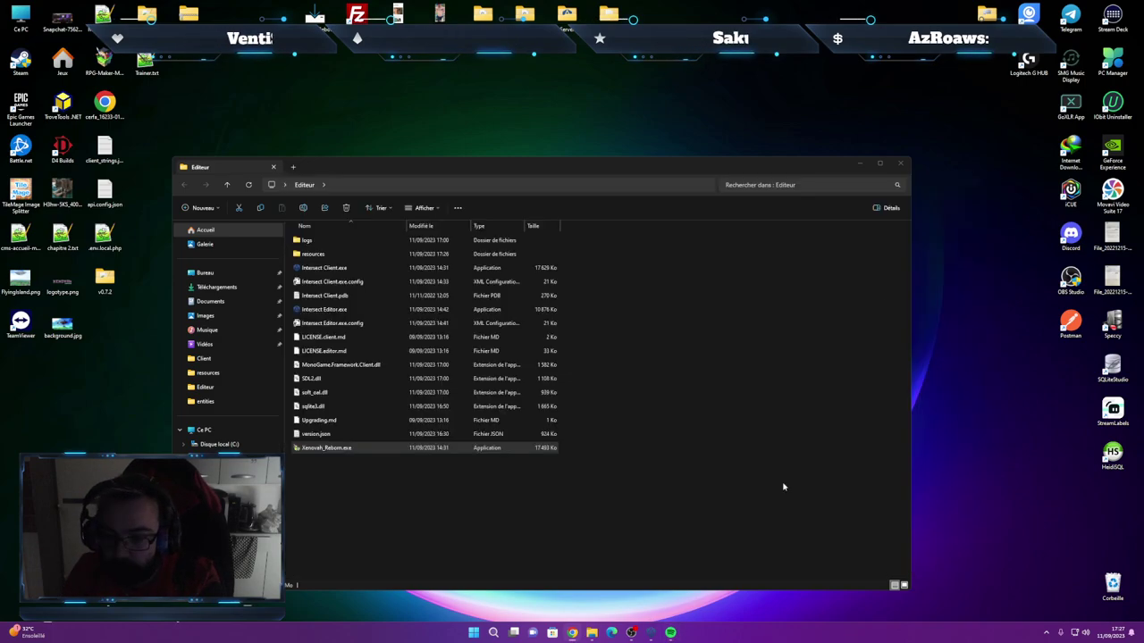
# Return to the map editor, open the corridor map to the south and place three red rock tiles along the corridor
pyautogui.click(650, 635)
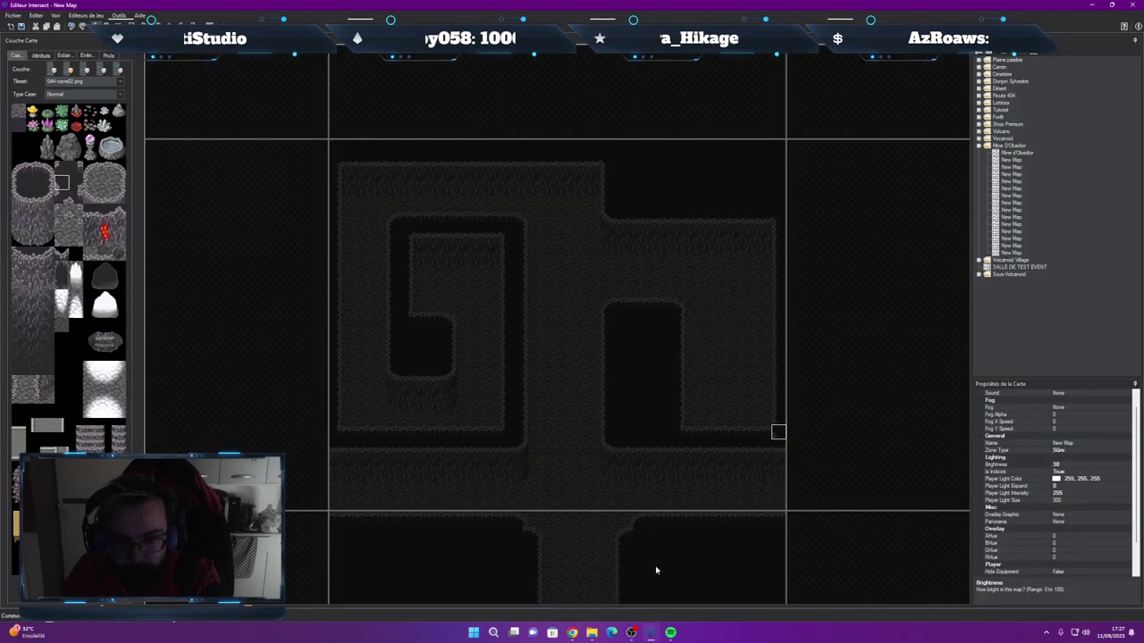
pyautogui.doubleClick(772, 566)
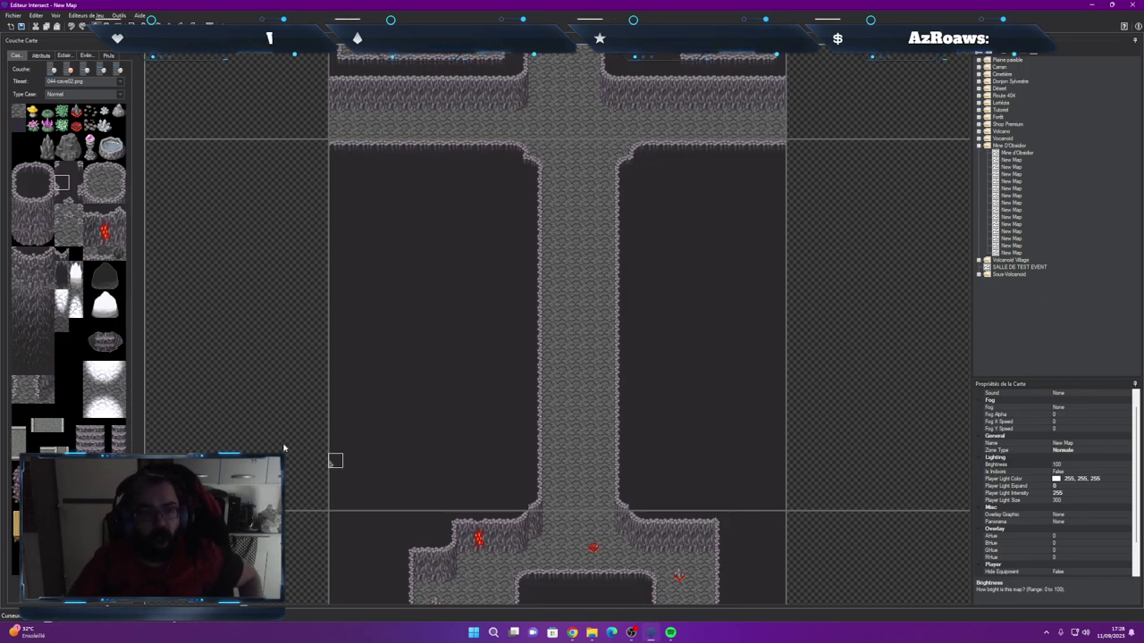
pyautogui.click(76, 125)
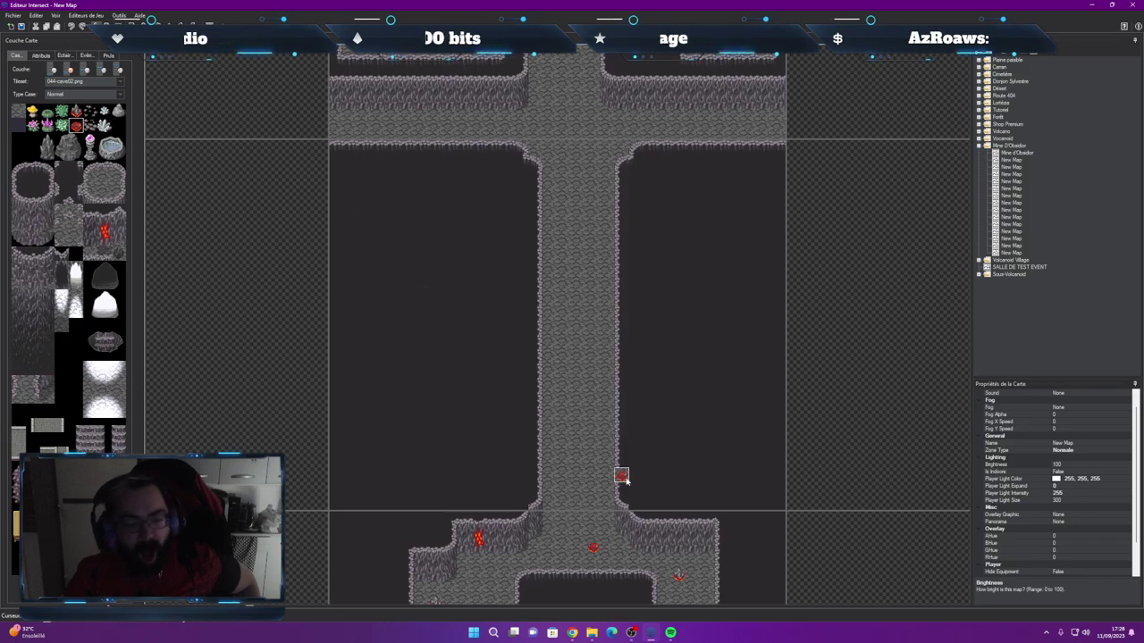
pyautogui.click(564, 447)
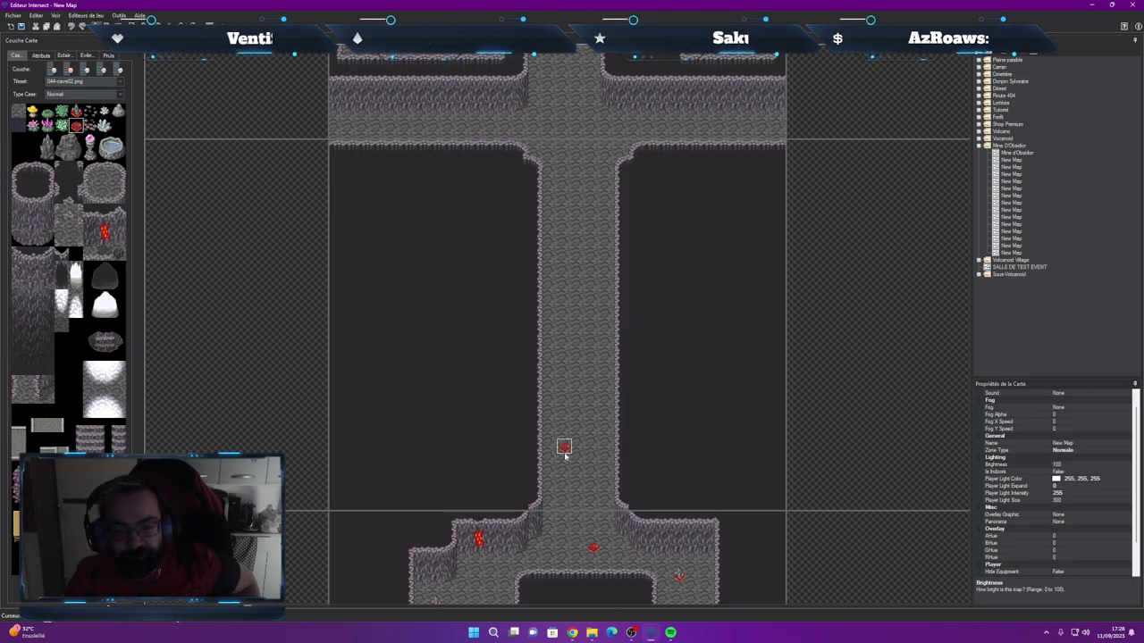
pyautogui.click(607, 305)
pyautogui.click(564, 189)
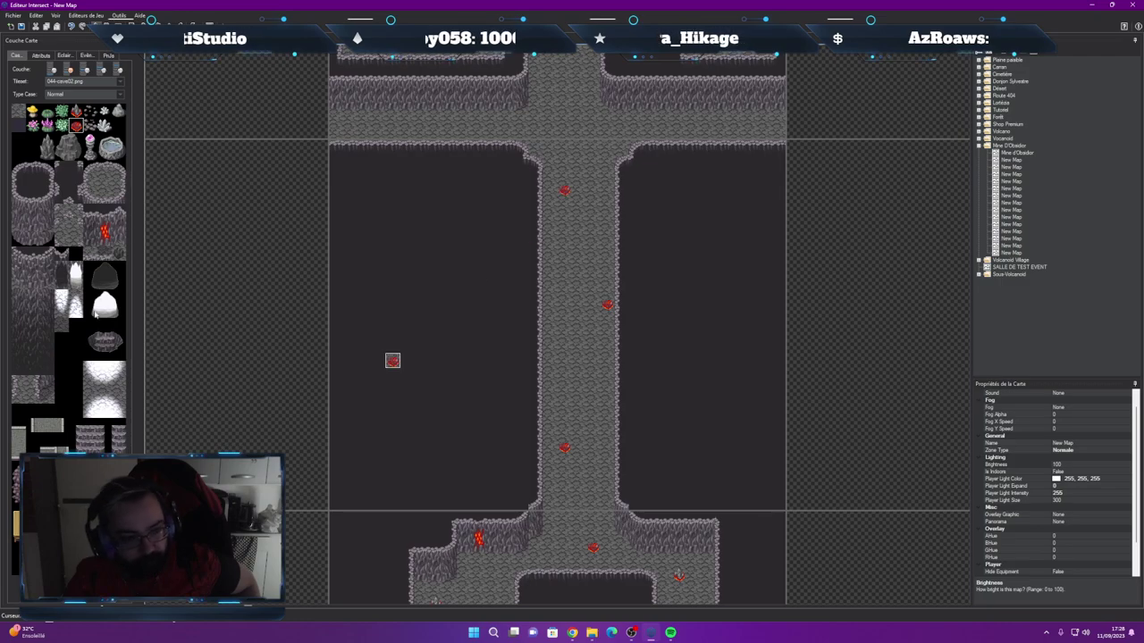
# Place two red plant tiles in the corridor, one near the northern end and one near the middle
pyautogui.click(75, 112)
pyautogui.click(593, 221)
pyautogui.click(578, 362)
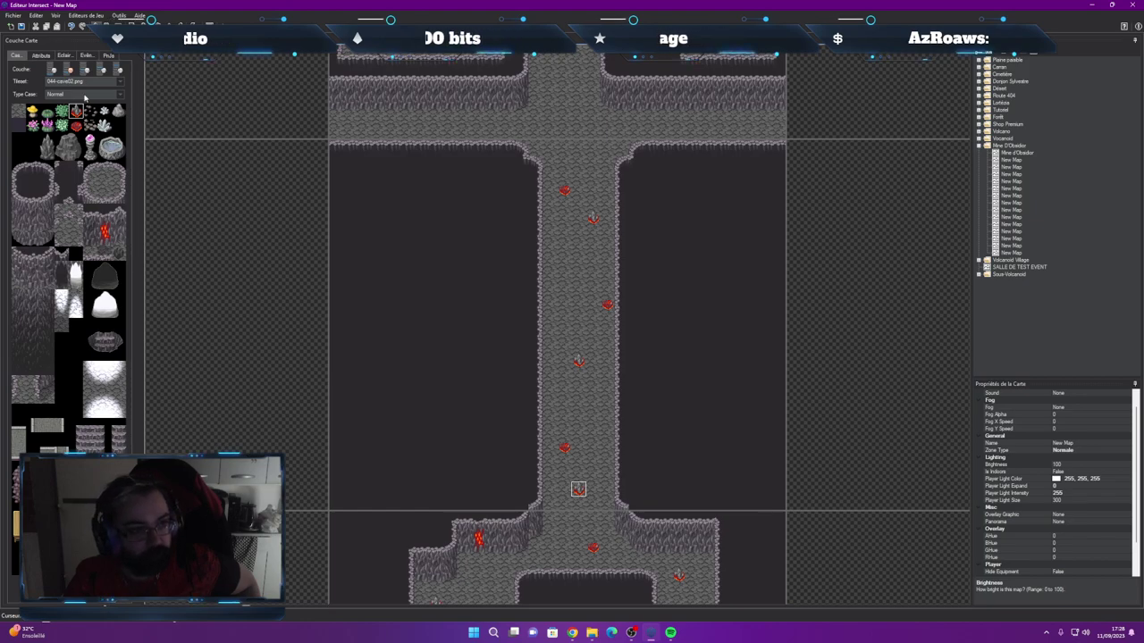
# Set the corridor map's Is Indoors to True and its Brightness to 30
pyautogui.click(73, 56)
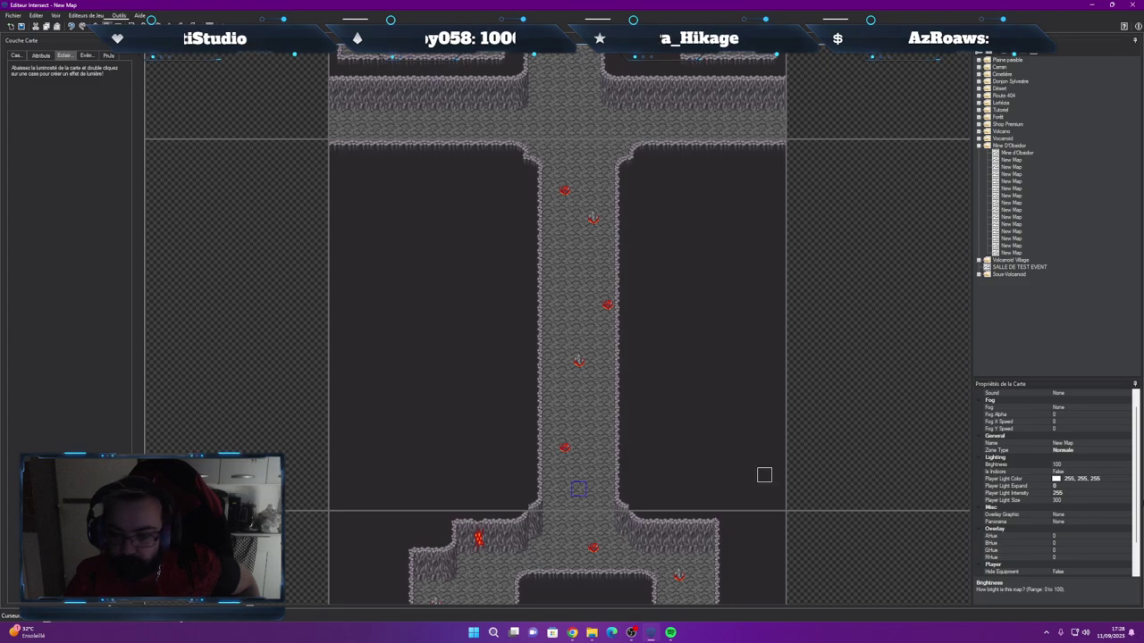
pyautogui.click(1064, 471)
pyautogui.click(1127, 471)
pyautogui.click(1059, 479)
pyautogui.click(992, 465)
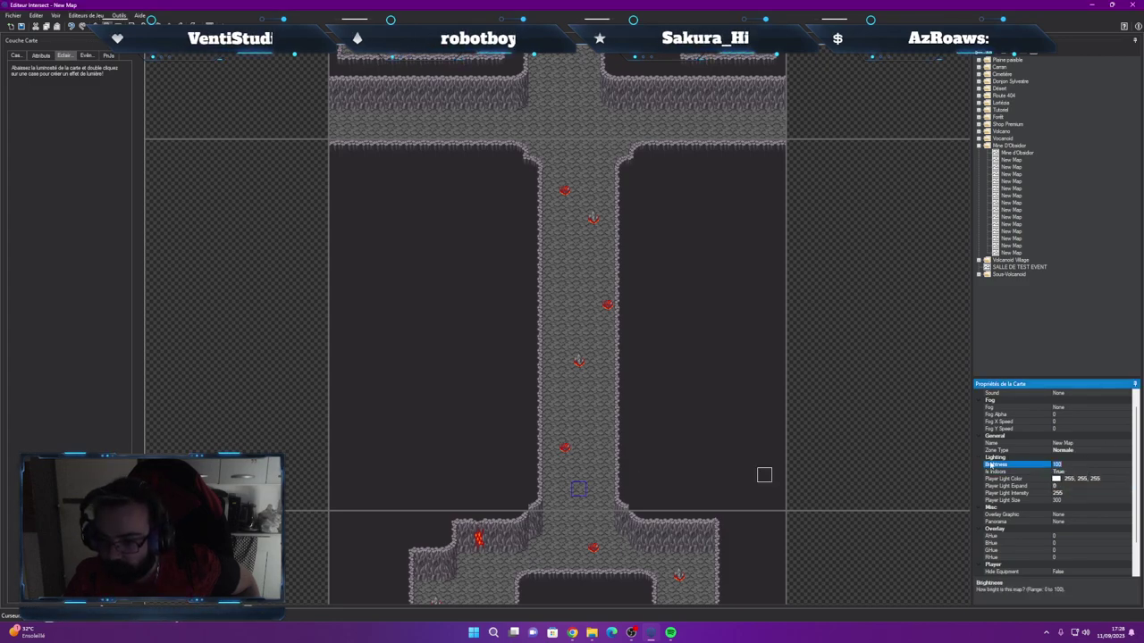
pyautogui.write('30')
pyautogui.press('Return')
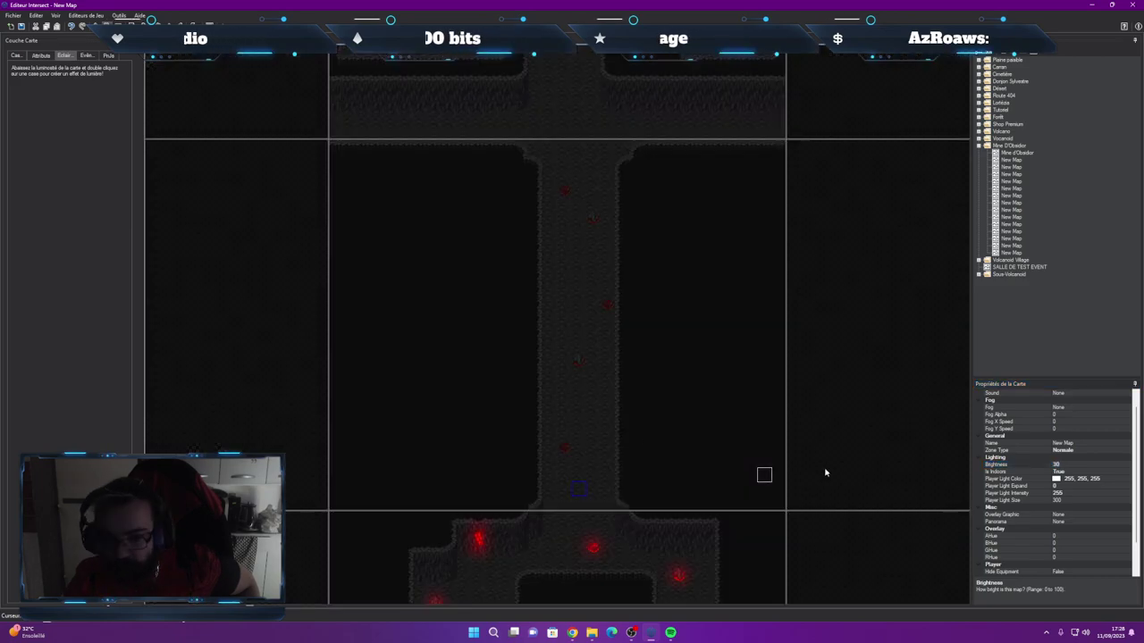
# Add a red light on the southernmost red rock in the corridor and save the light
pyautogui.doubleClick(563, 447)
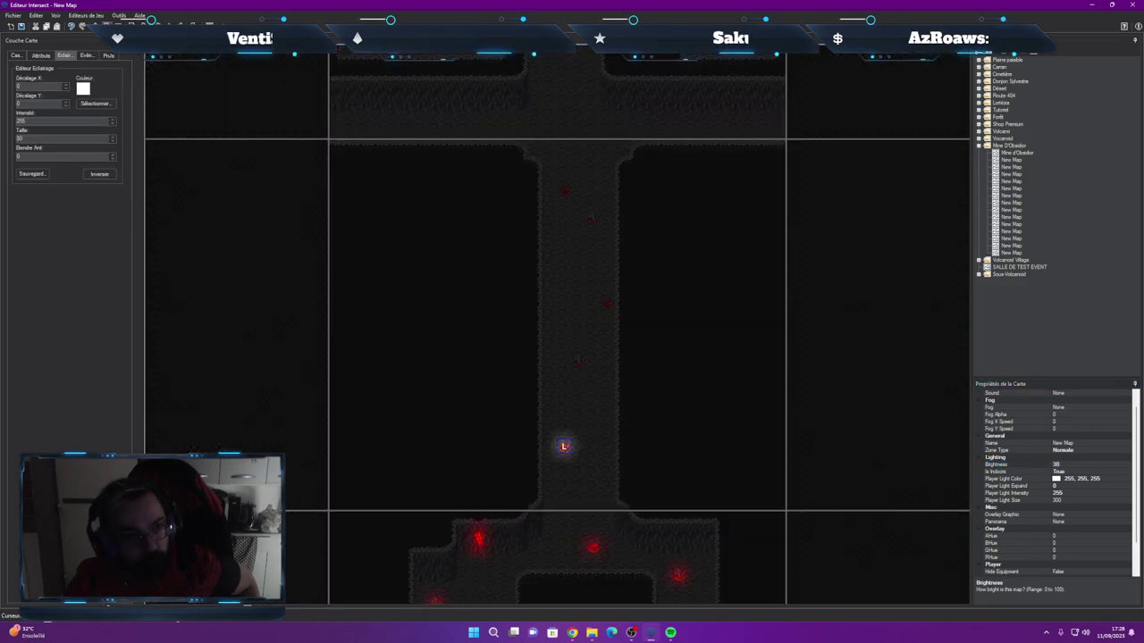
pyautogui.click(95, 103)
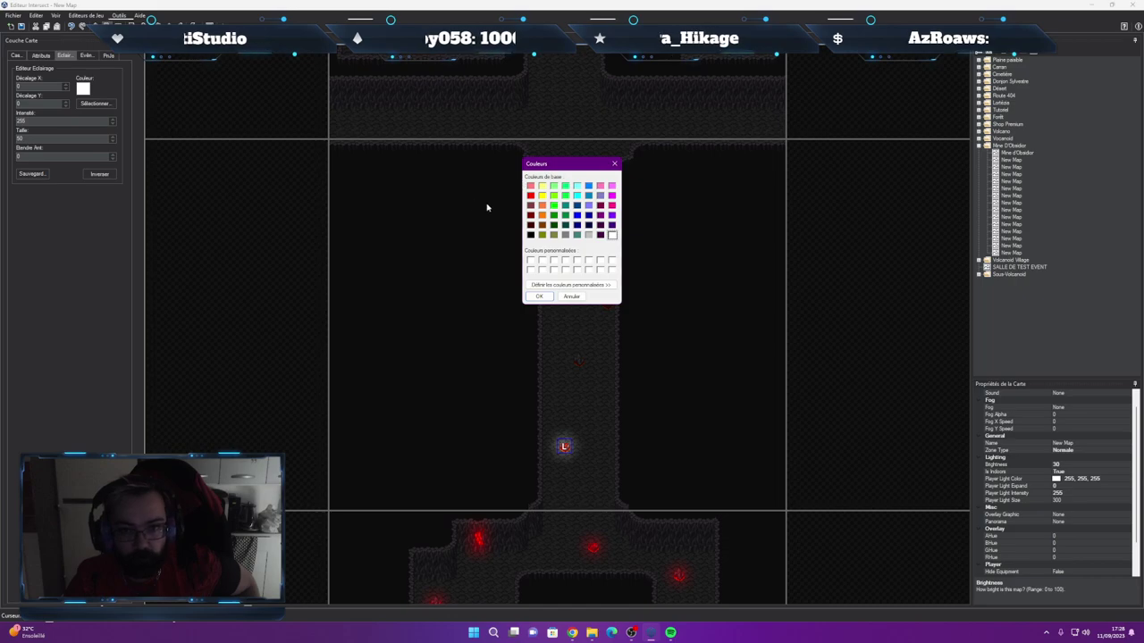
pyautogui.click(539, 295)
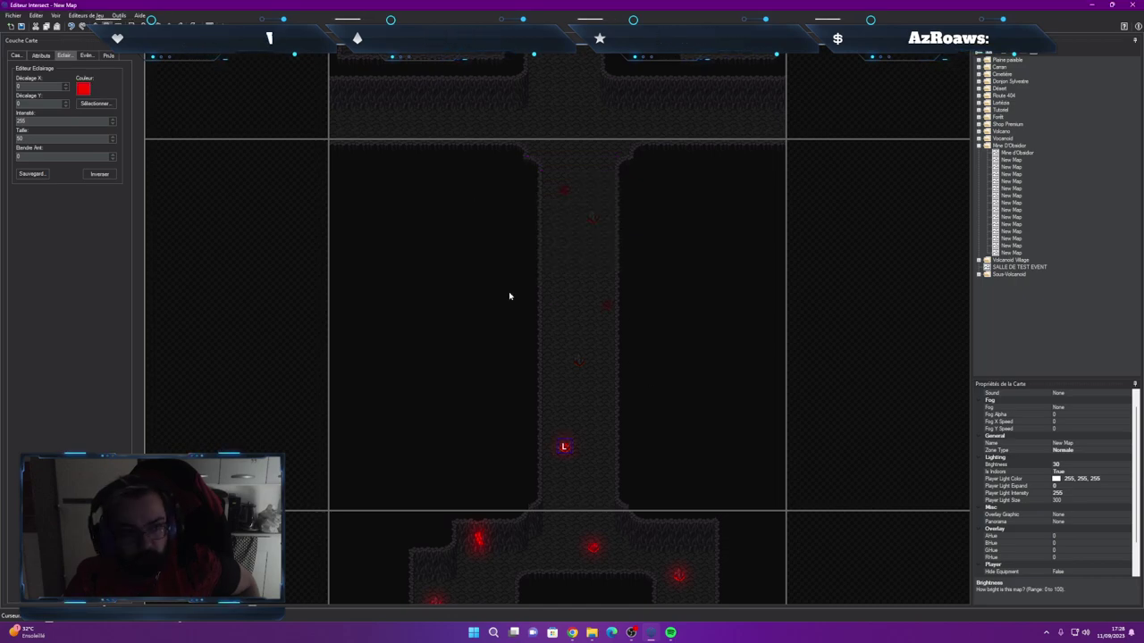
pyautogui.click(32, 174)
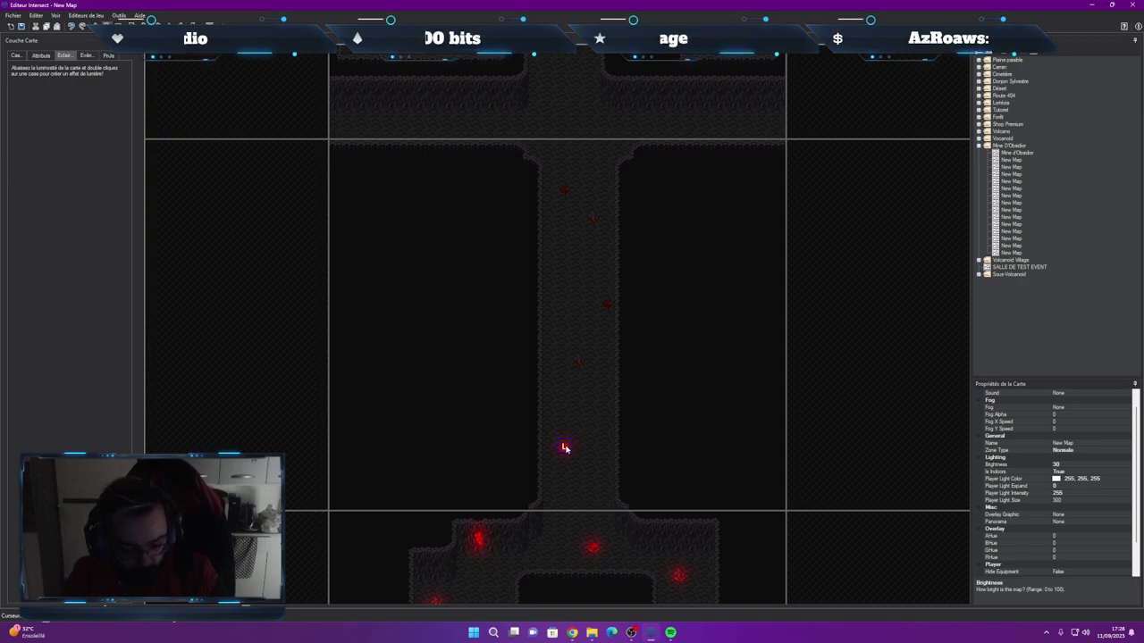
# Add red lights on the corridor's two other red rocks and on the northern red plant, saving each light
pyautogui.doubleClick(606, 306)
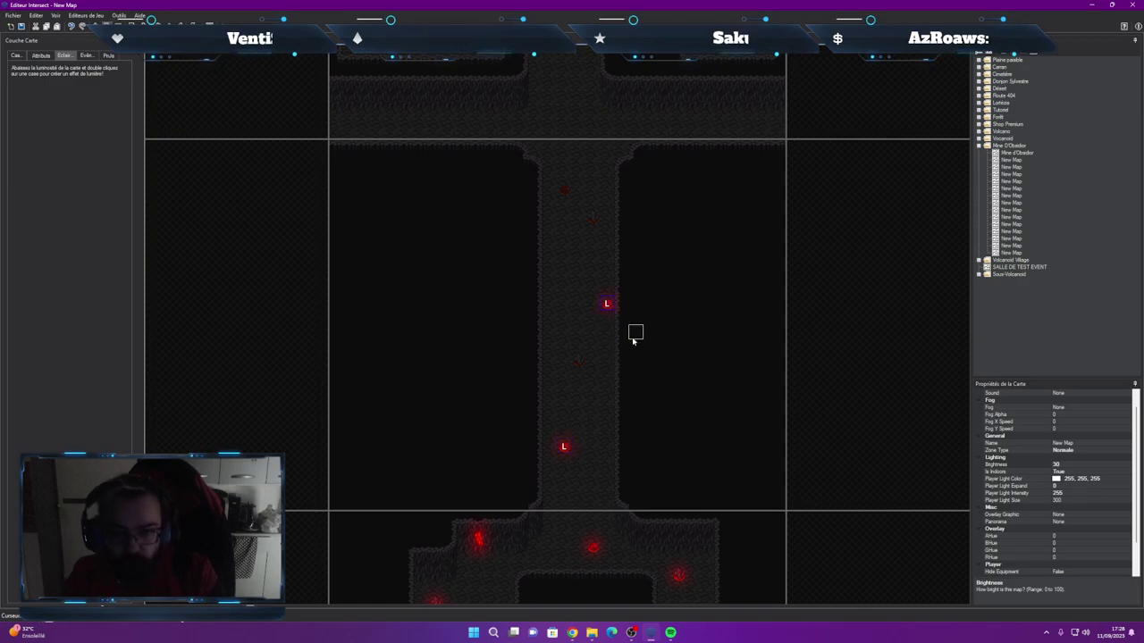
pyautogui.doubleClick(592, 217)
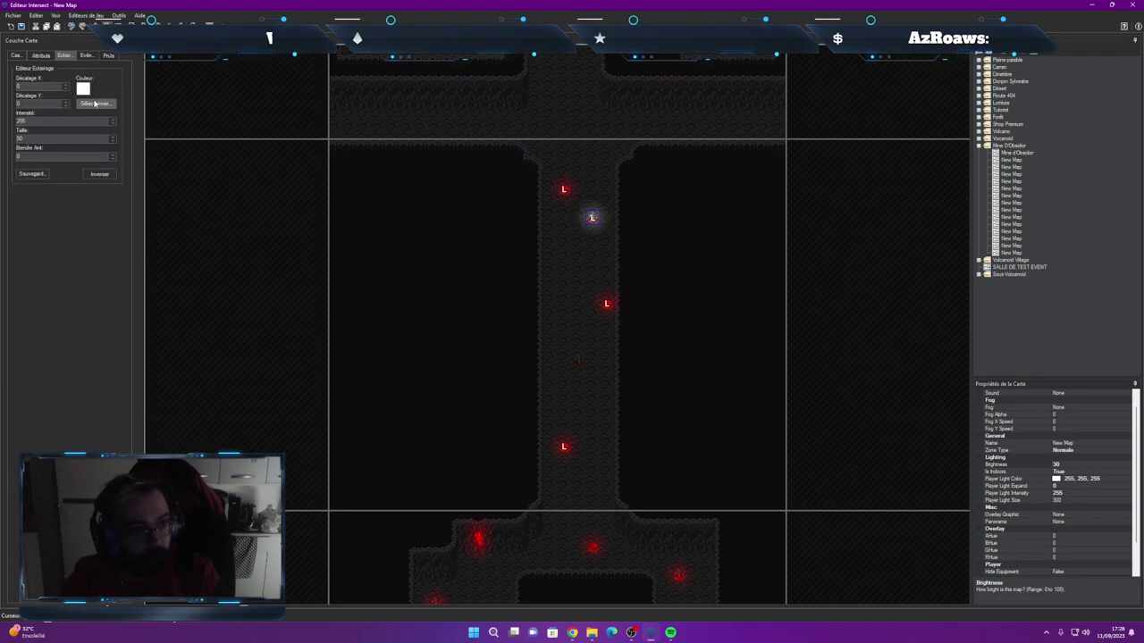
pyautogui.click(95, 103)
pyautogui.click(531, 194)
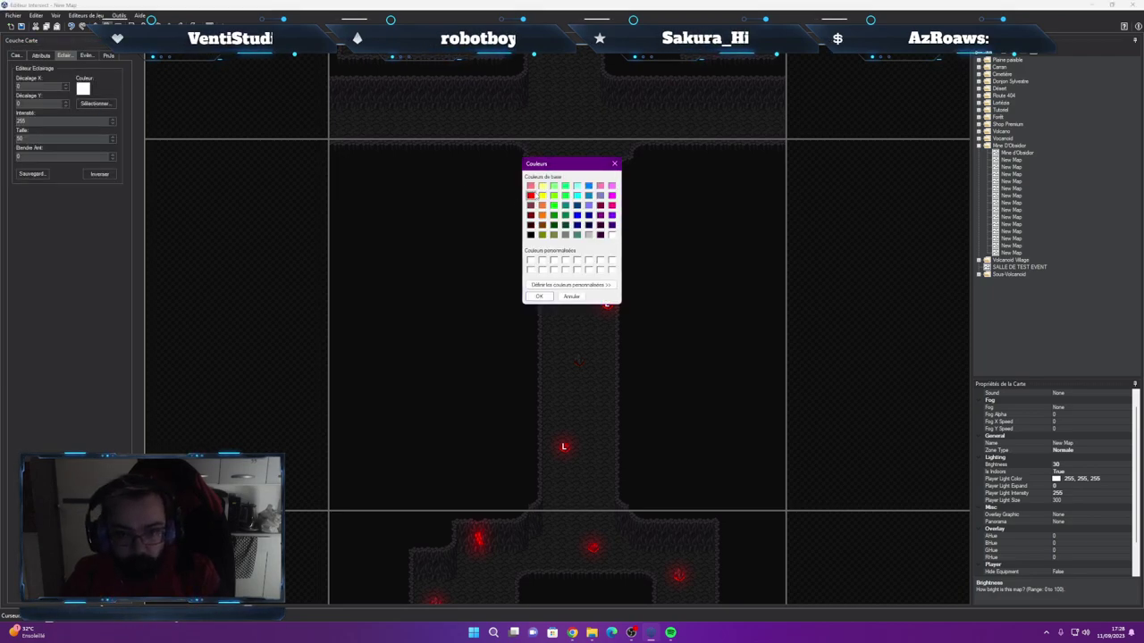
pyautogui.click(546, 297)
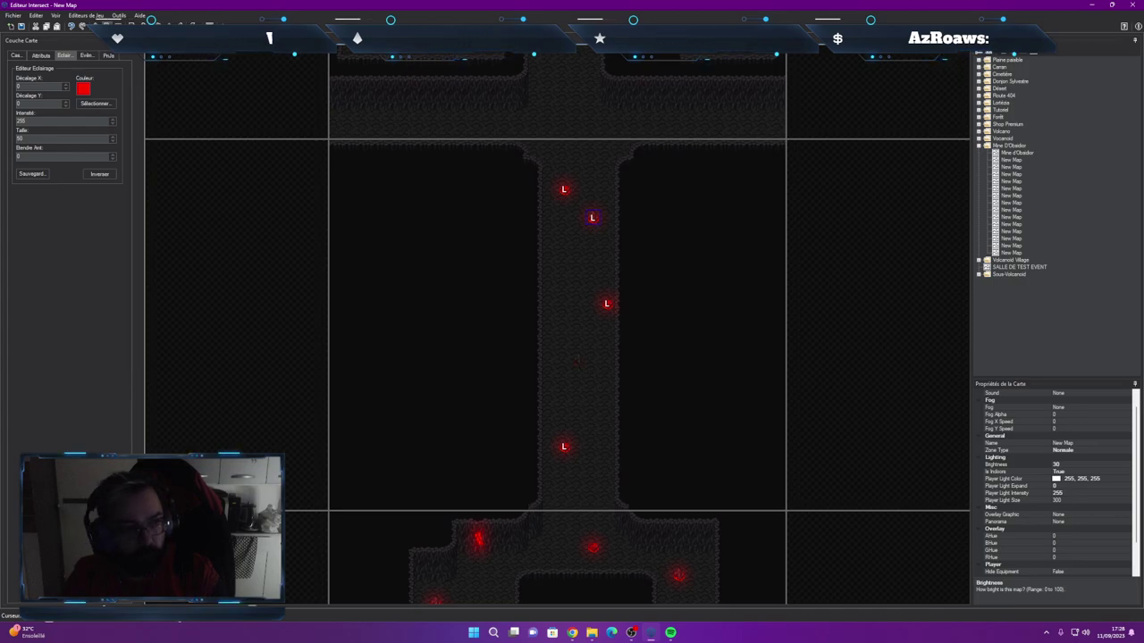
pyautogui.click(31, 173)
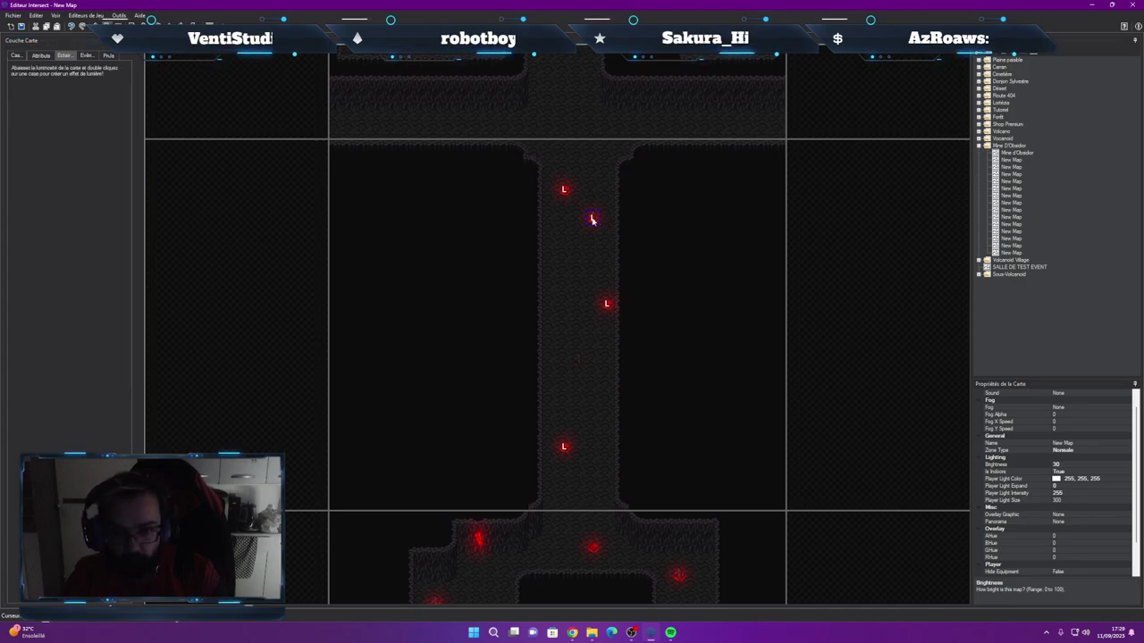